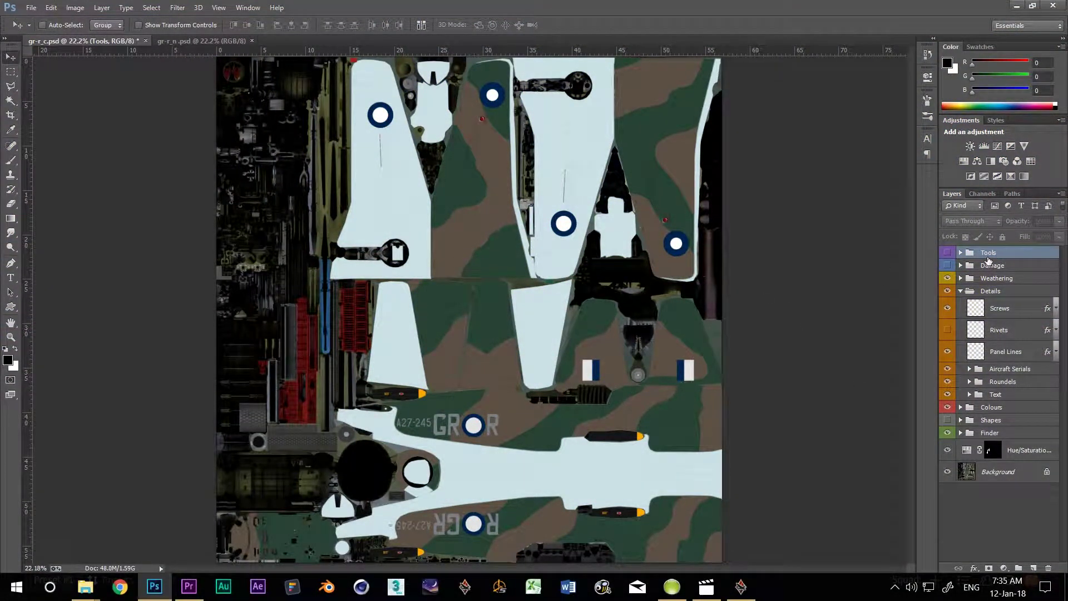
# - Show the Tools group briefly to view its camouflage colour swatches, and hide it again
pyautogui.click(948, 252)
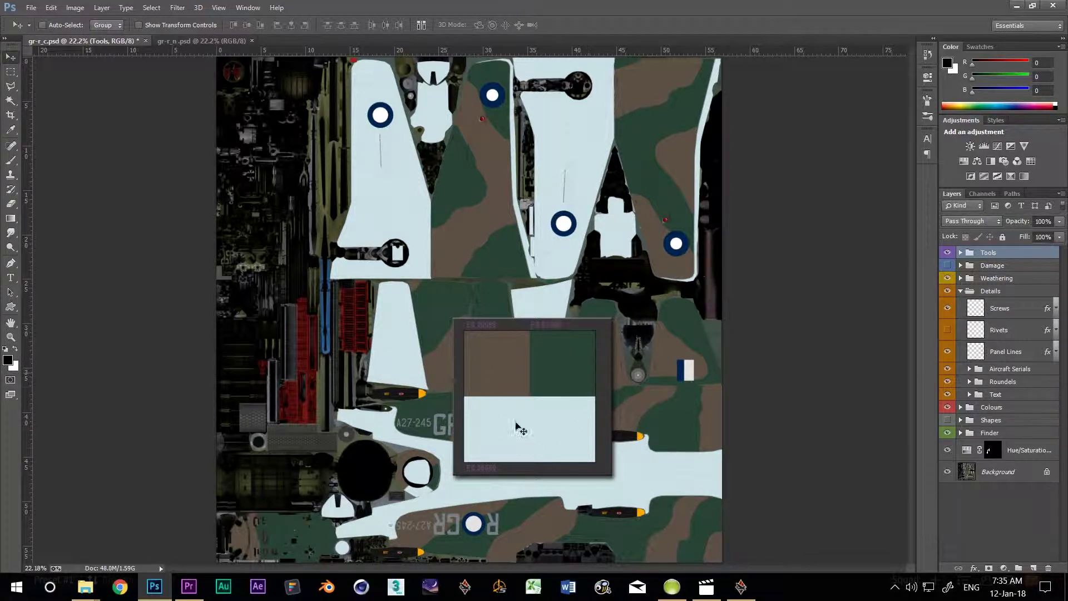
pyautogui.click(949, 254)
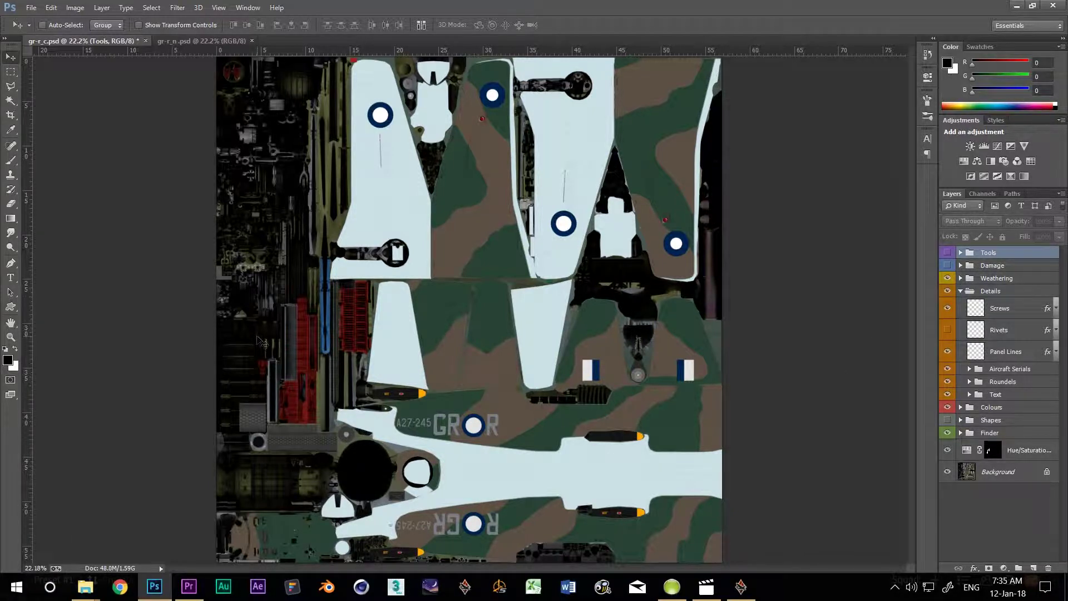
# - Switch to gr-r_n.psd and examine its material layers, including the effects on the Flat Enamel layer
pyautogui.click(180, 44)
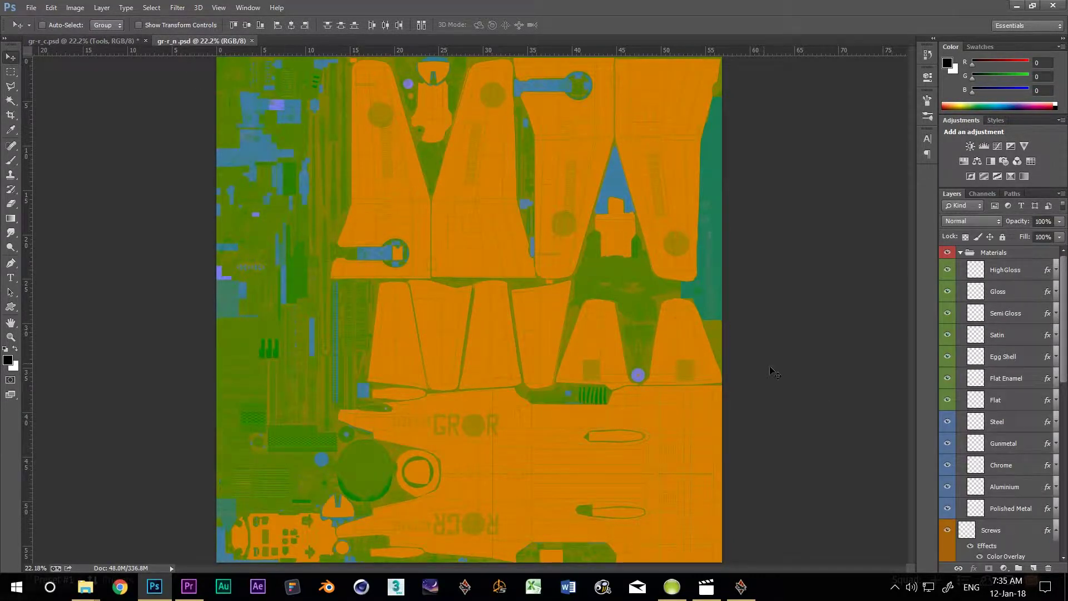
pyautogui.scroll(-5, 977, 439)
pyautogui.scroll(-1, 975, 439)
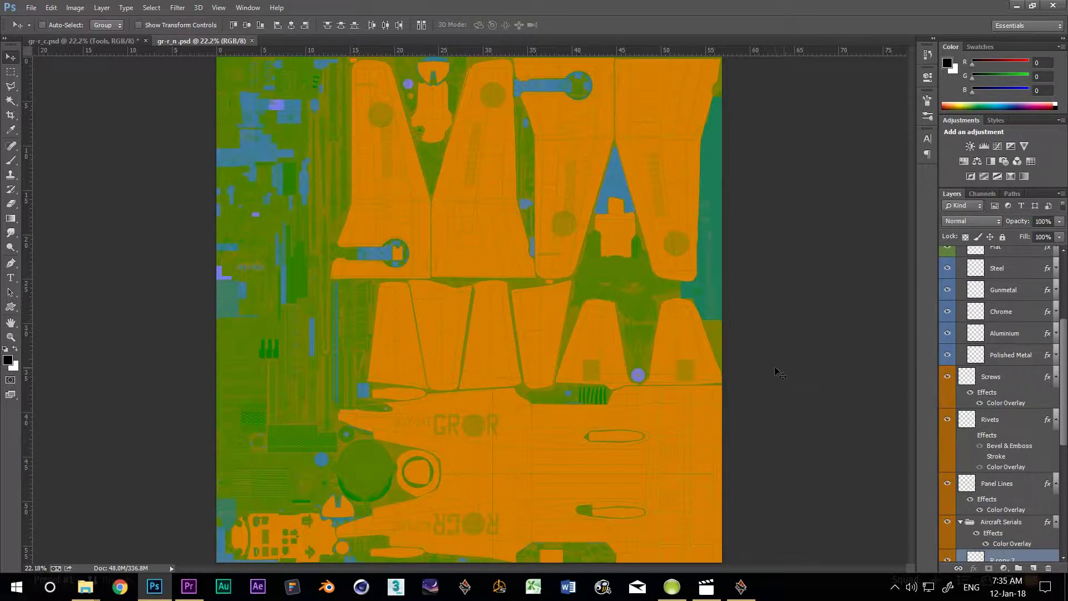
pyautogui.scroll(6, 980, 351)
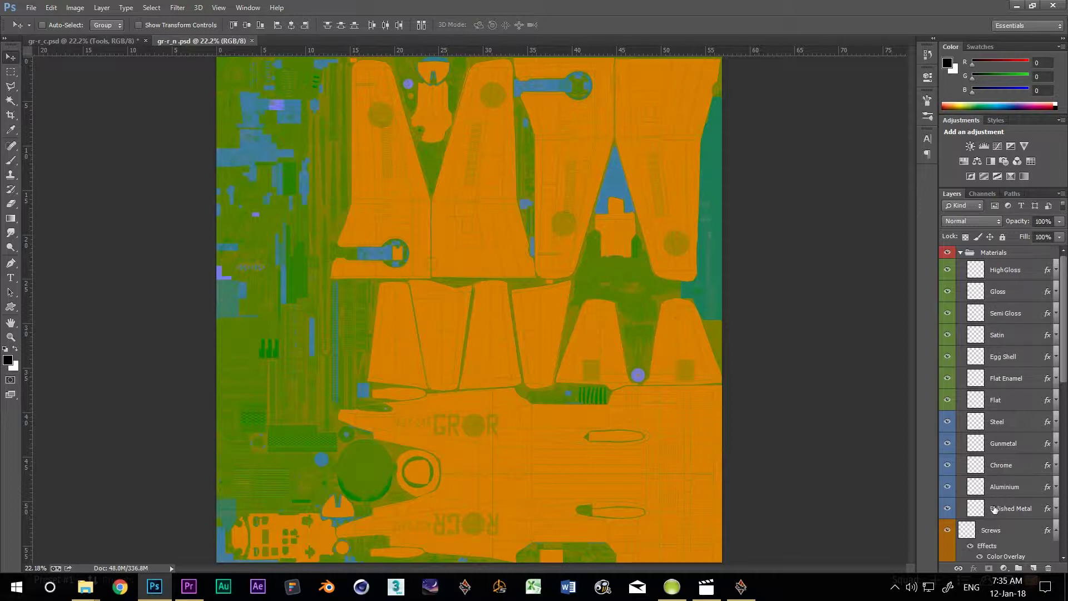
pyautogui.click(1056, 379)
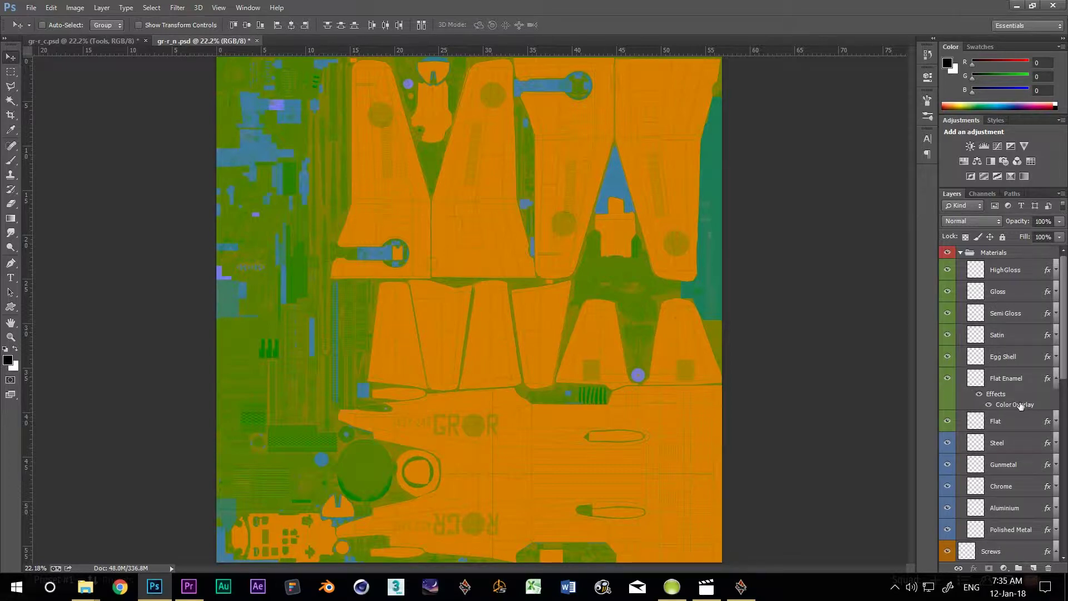
pyautogui.click(1056, 379)
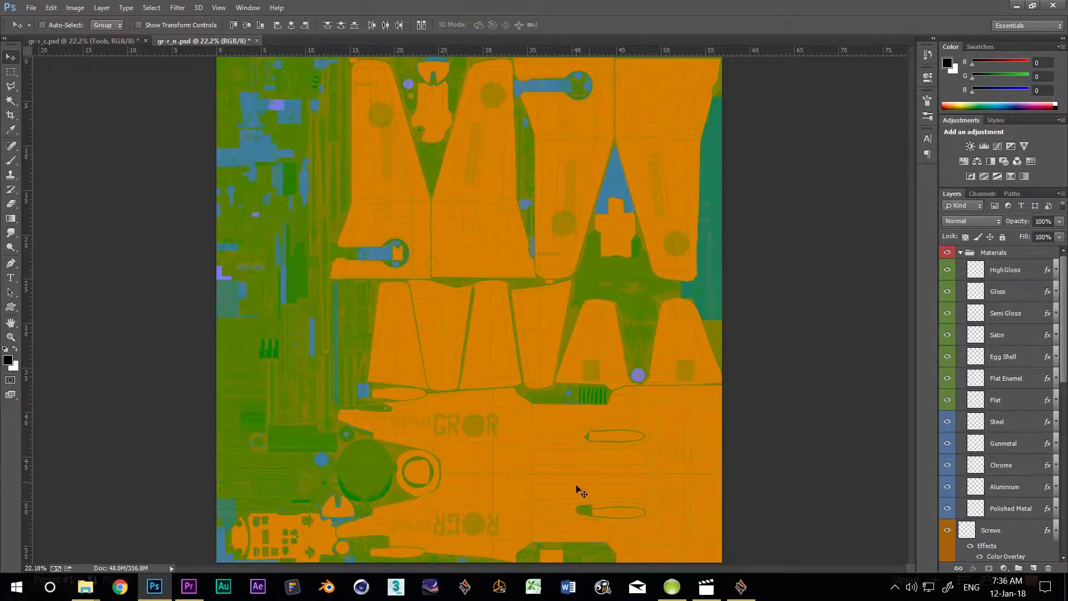
# - Copy the Flat Enamel layer's style and paste it onto the ALL layer
pyautogui.rightClick(1009, 381)
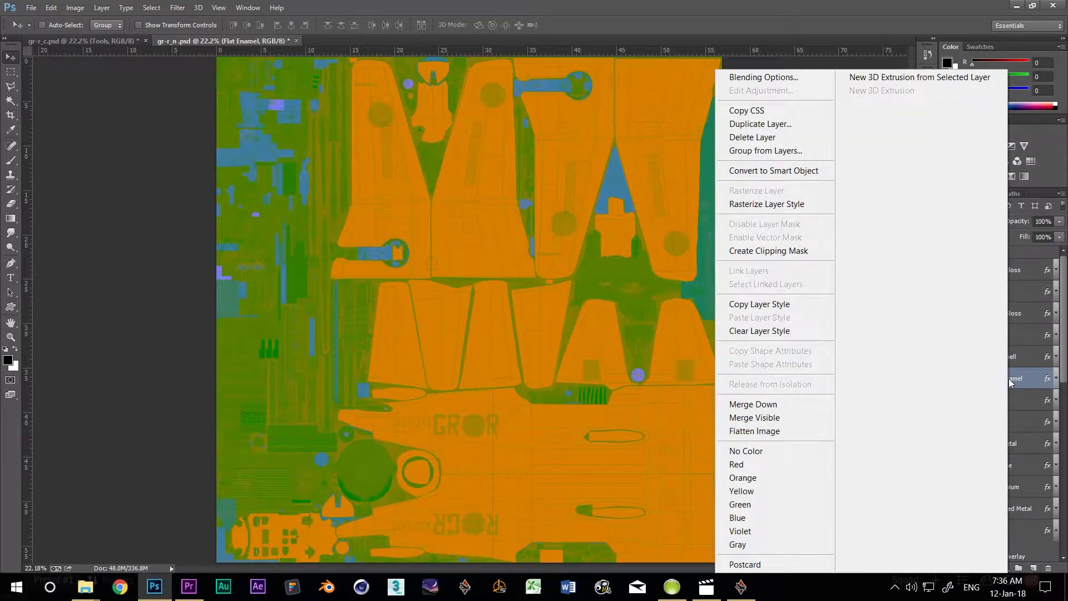
pyautogui.click(773, 305)
pyautogui.scroll(-12, 984, 449)
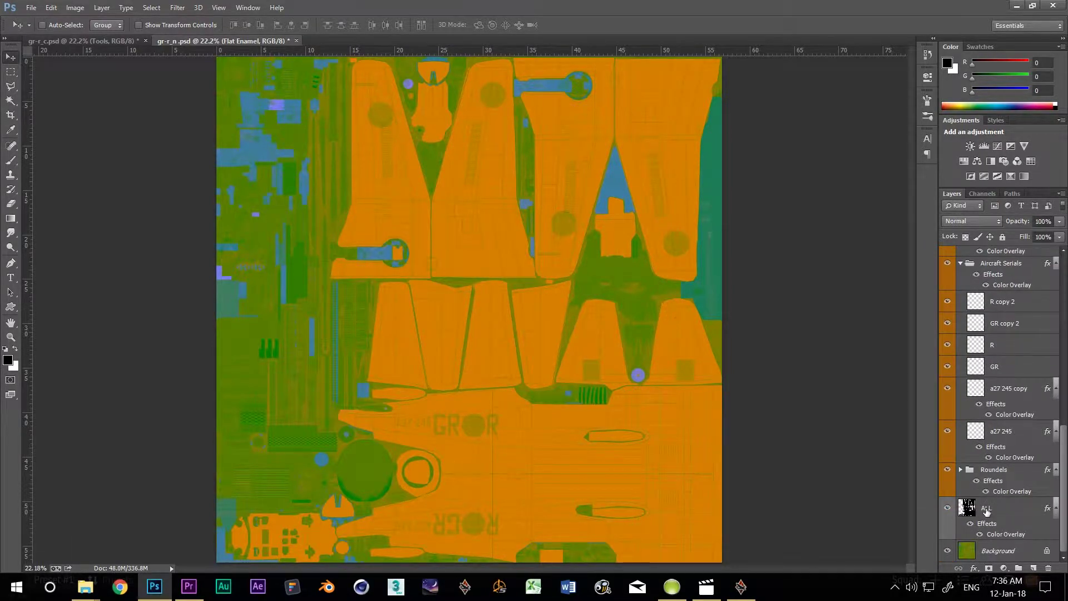
pyautogui.click(987, 510)
pyautogui.rightClick(988, 511)
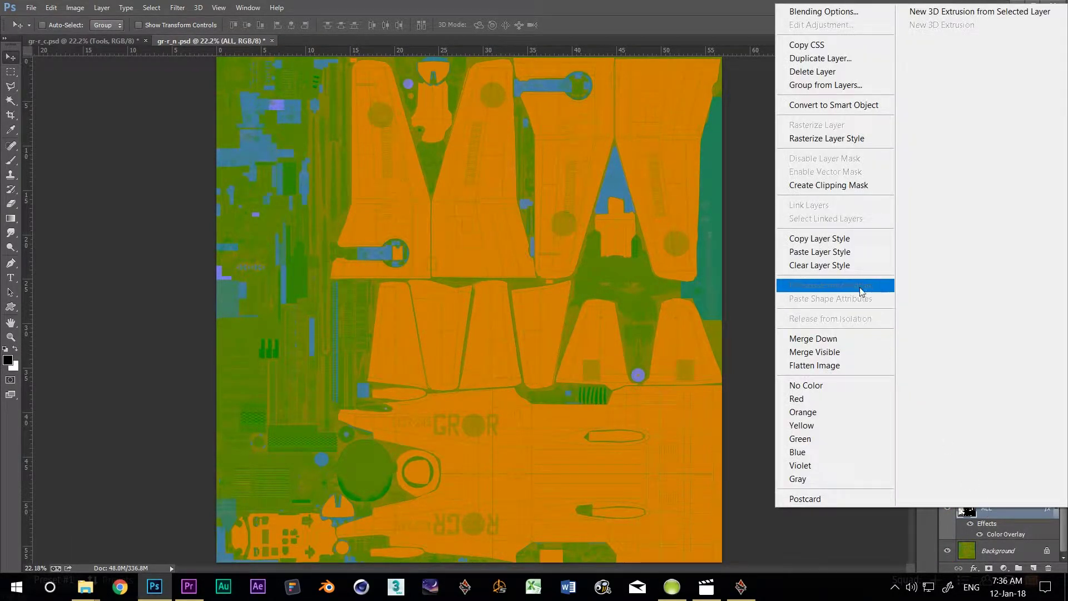
pyautogui.click(856, 255)
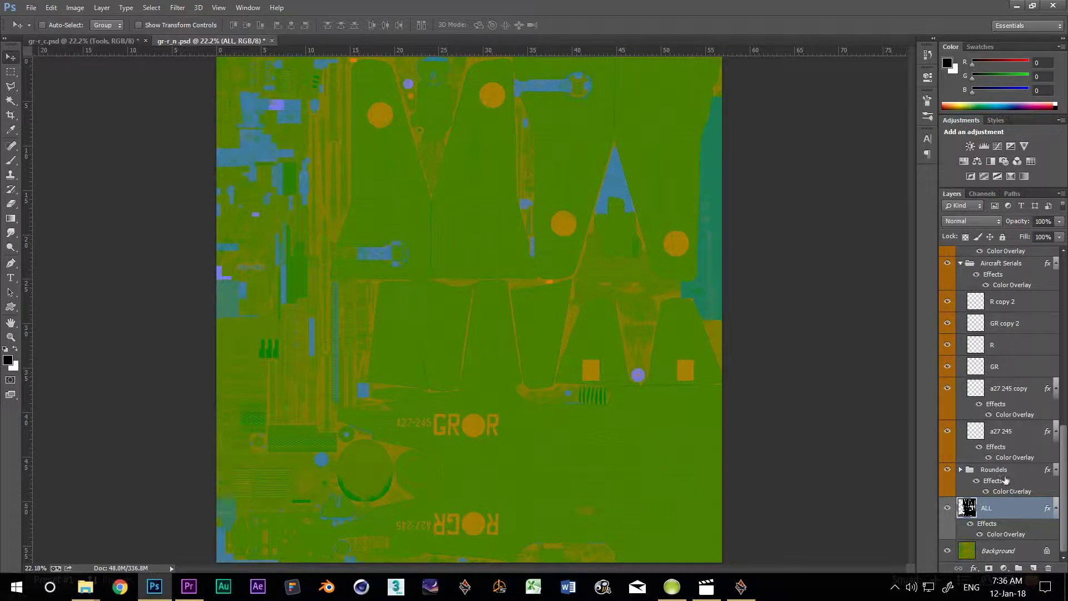
# - Copy the Egg Shell layer's style and paste it onto the Roundels and Aircraft Serials groups
pyautogui.scroll(8, 1005, 432)
pyautogui.scroll(5, 1004, 432)
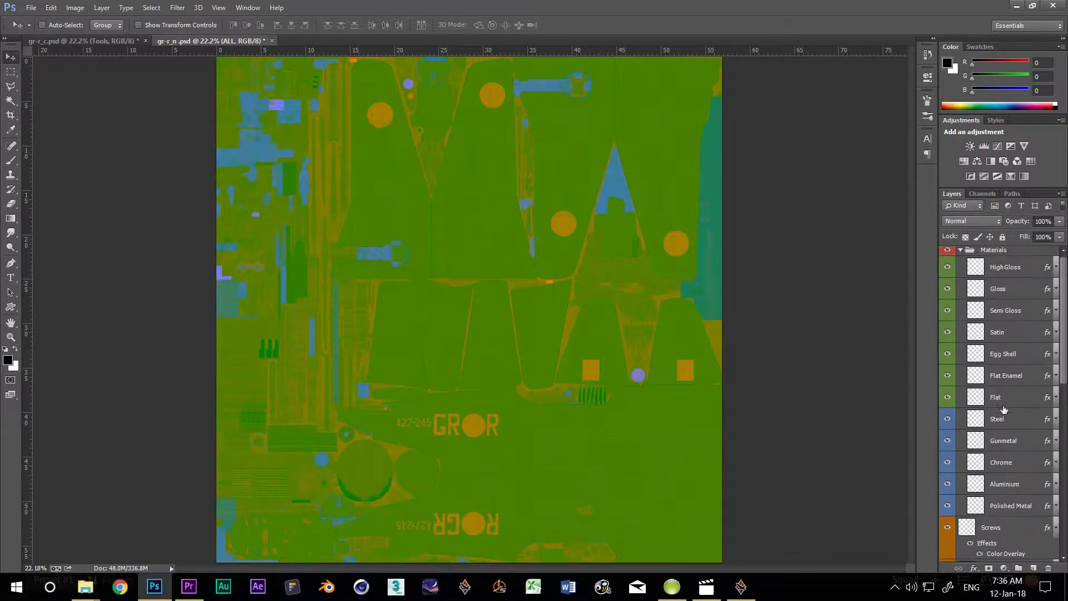
pyautogui.click(1009, 354)
pyautogui.rightClick(1009, 354)
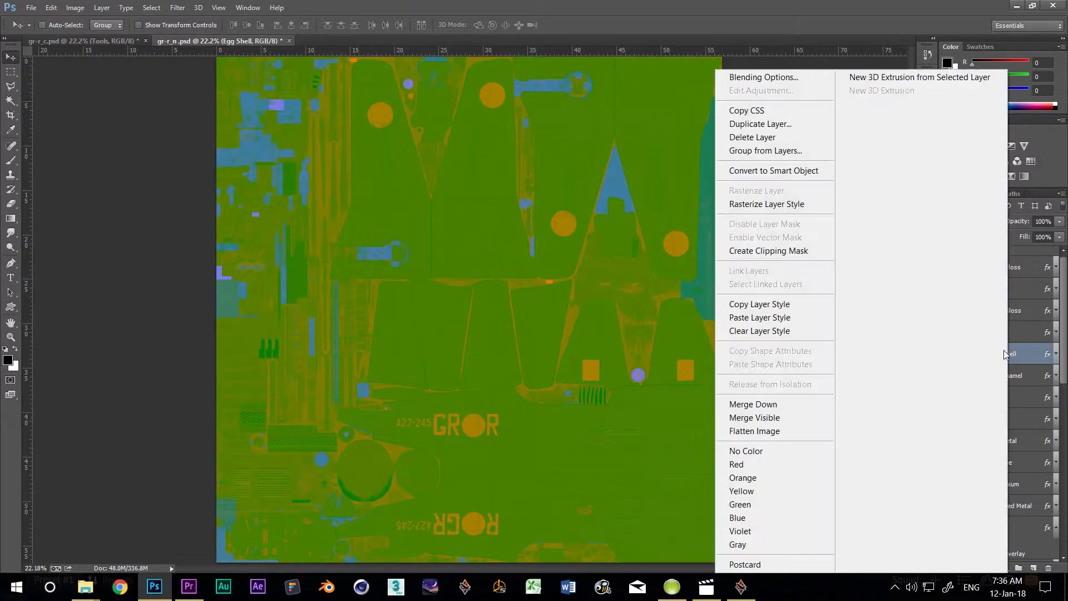
pyautogui.click(779, 304)
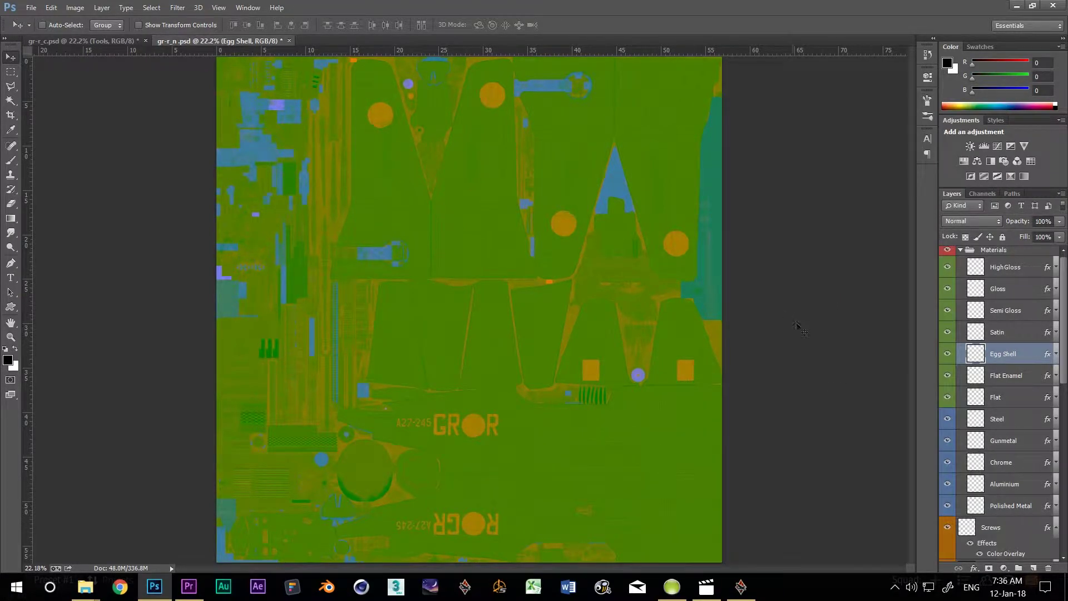
pyautogui.scroll(-2, 980, 517)
pyautogui.scroll(-10, 980, 516)
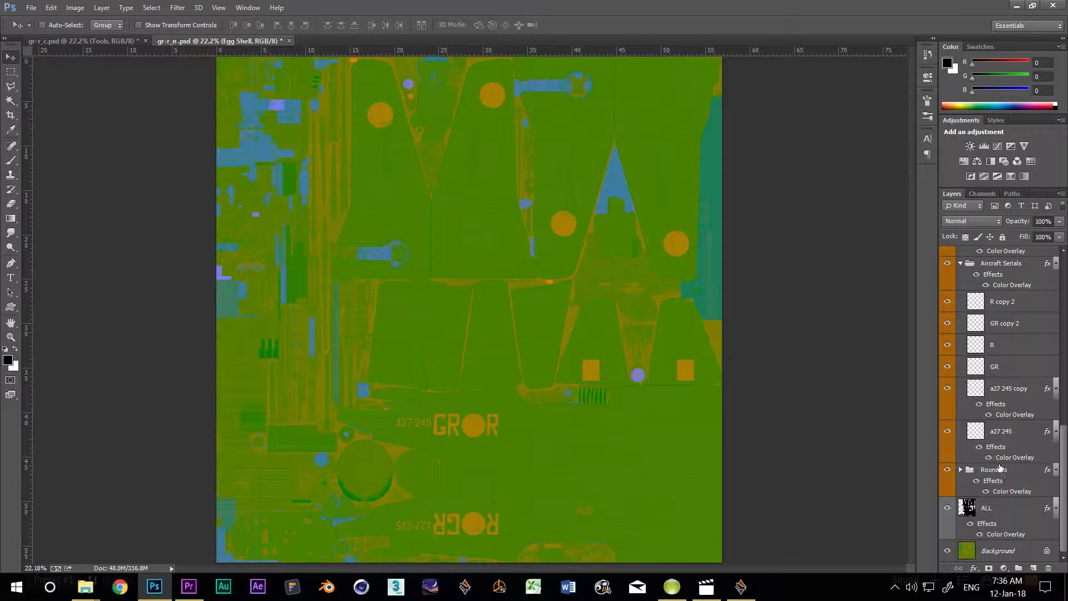
pyautogui.click(1001, 470)
pyautogui.rightClick(1000, 470)
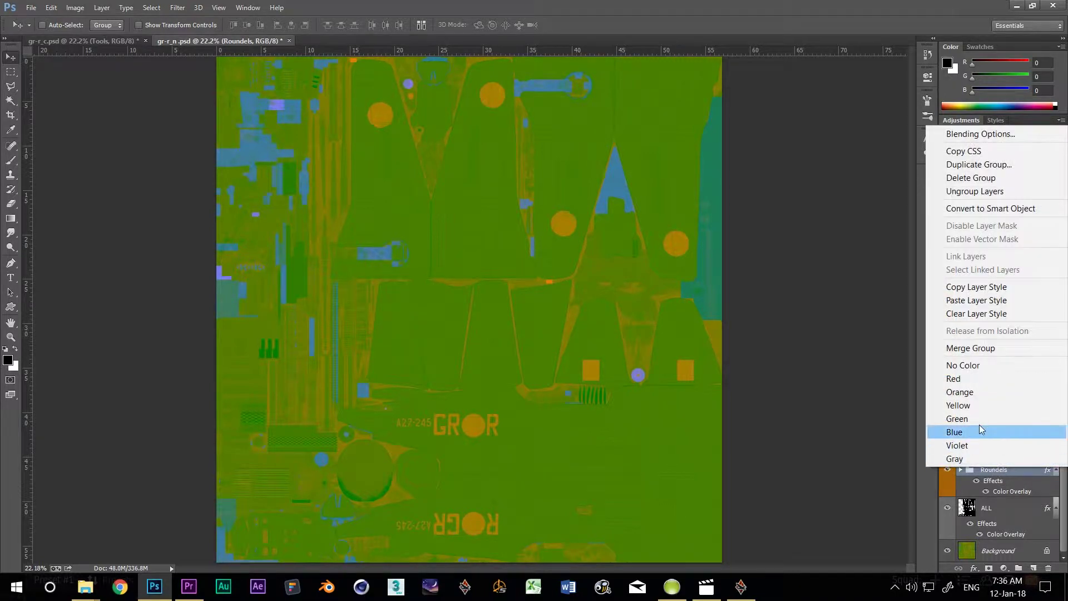
pyautogui.click(1004, 305)
pyautogui.rightClick(1002, 436)
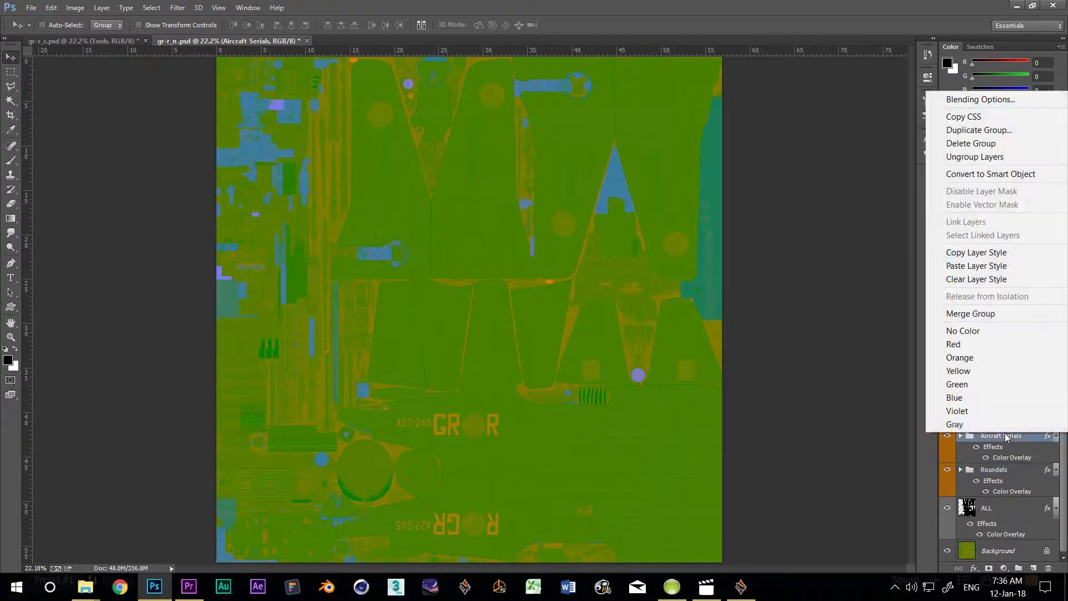
pyautogui.click(1004, 266)
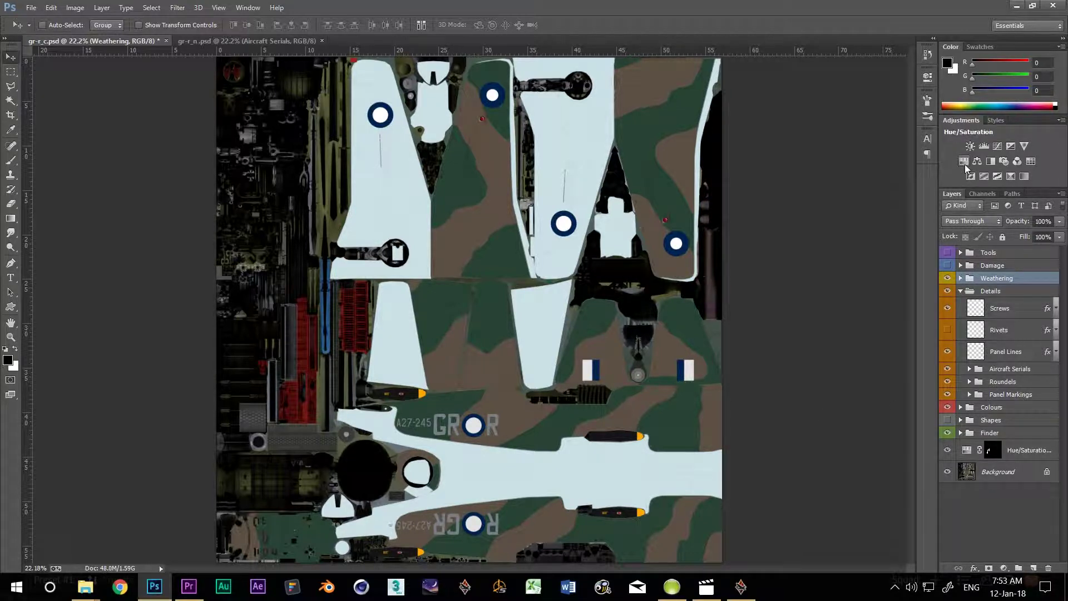
# - Try adding a Hue/Saturation adjustment layer inside the Panel Markings group of gr-r_c.psd
pyautogui.click(1016, 396)
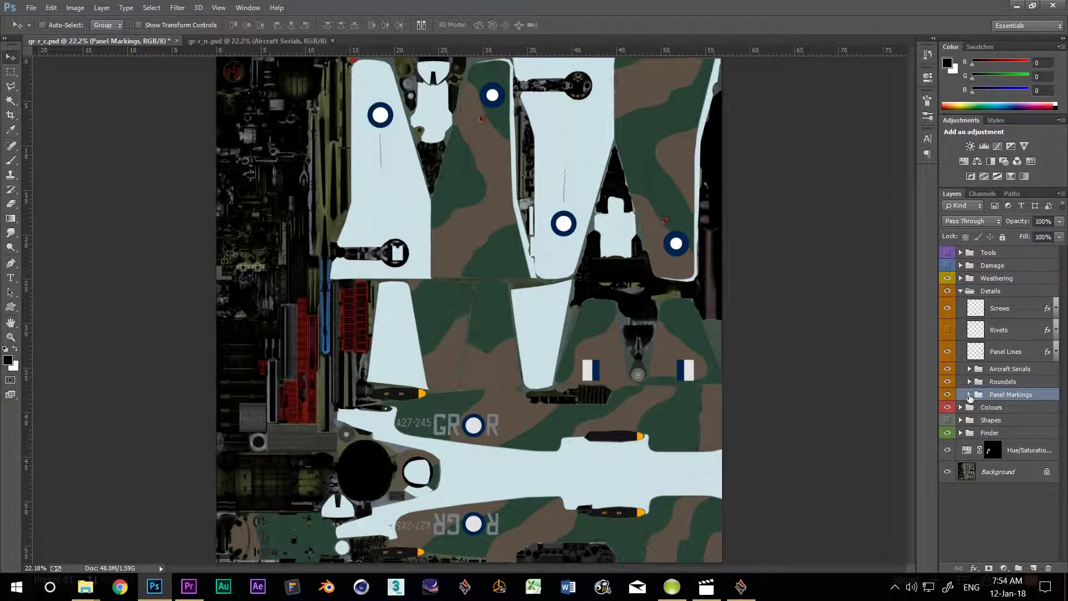
pyautogui.click(969, 395)
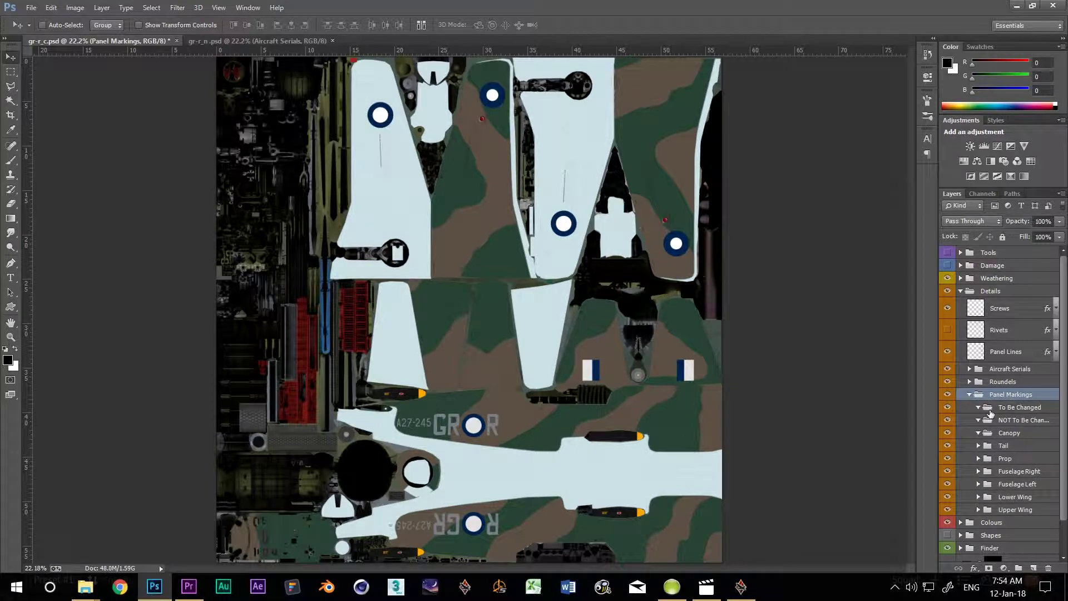
pyautogui.click(965, 162)
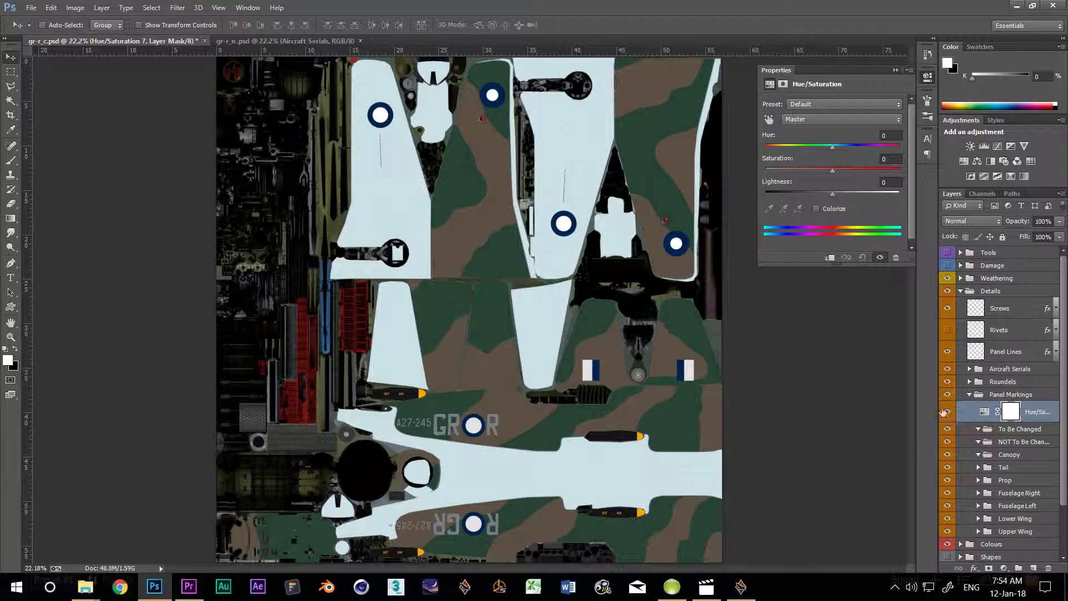
pyautogui.hotkey('ctrl', 'z')
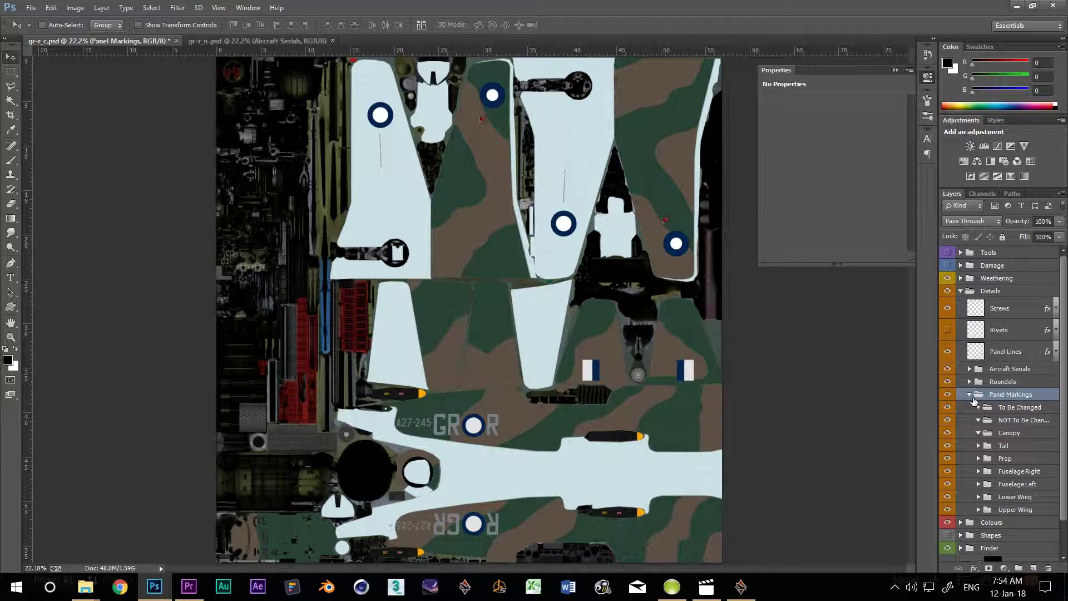
pyautogui.click(970, 396)
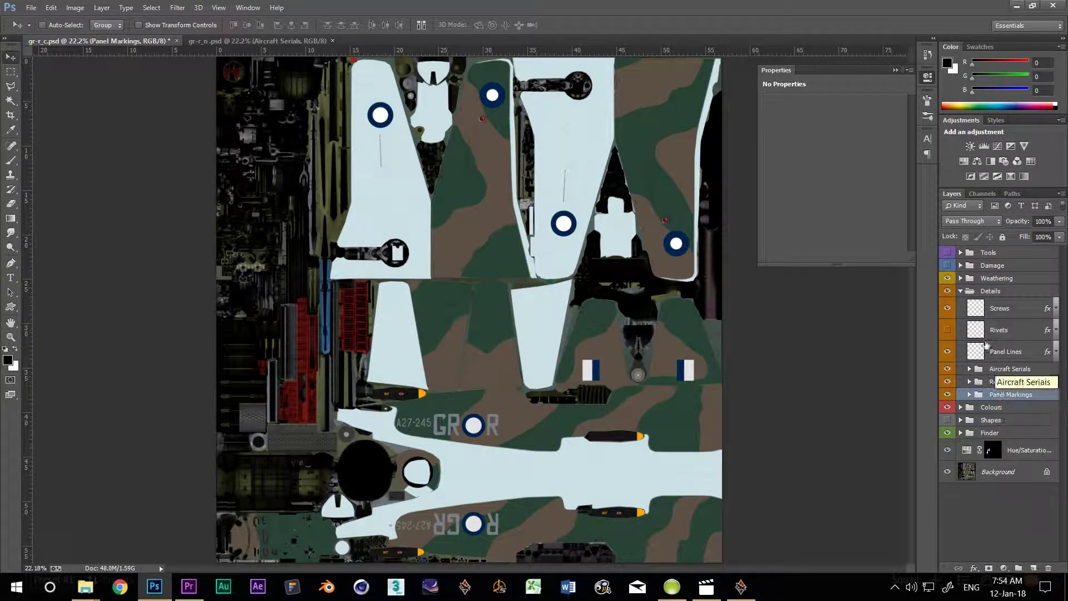
# - Add a Hue/Saturation adjustment layer directly above the collapsed Panel Markings group and clip it to that group
pyautogui.click(964, 162)
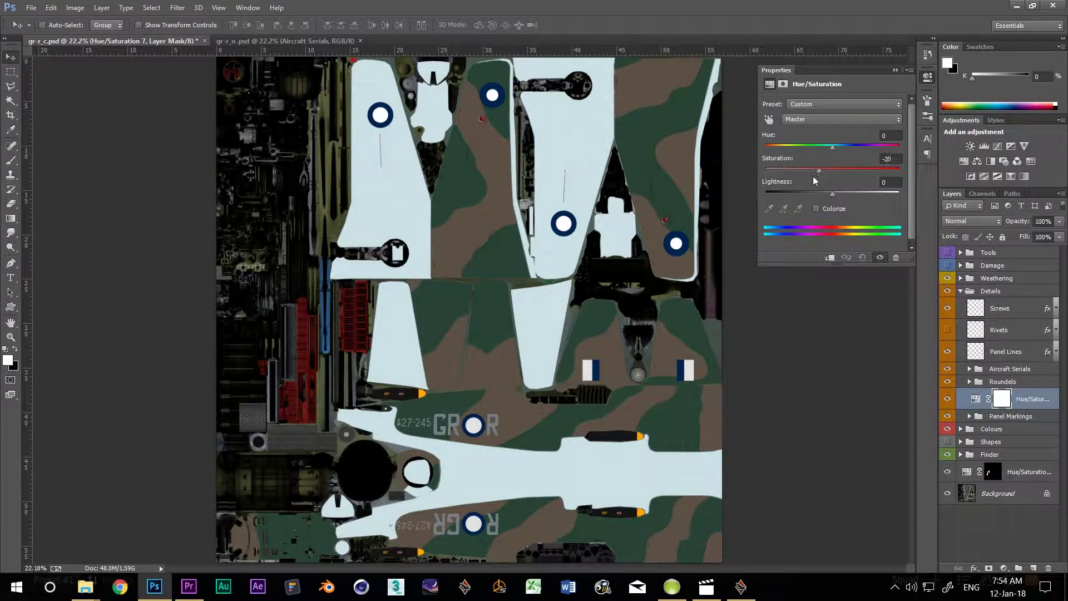
pyautogui.moveTo(813, 175); pyautogui.dragTo(756, 182)
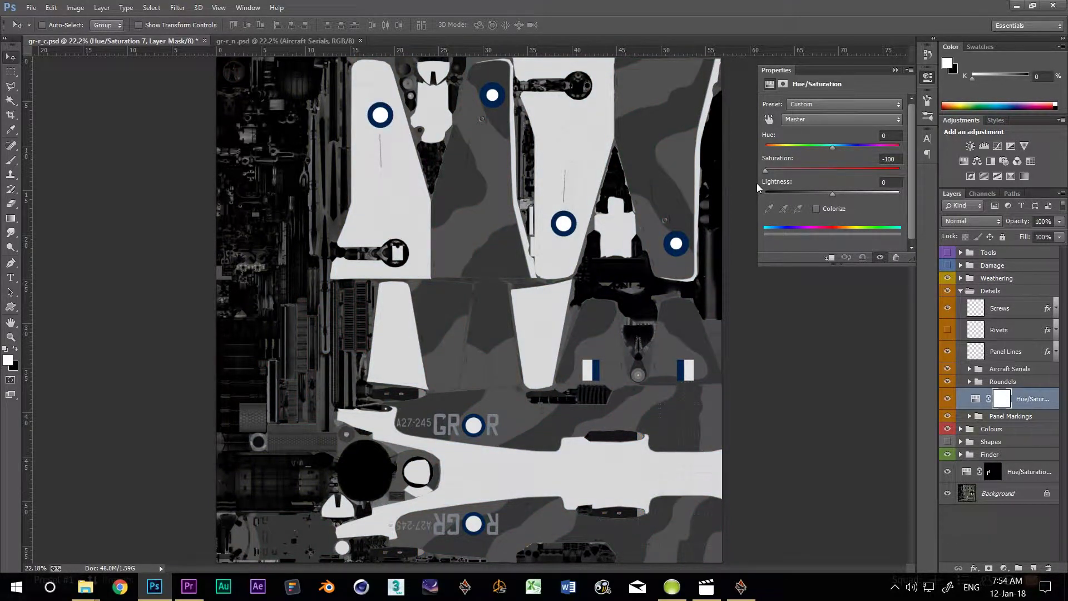
pyautogui.moveTo(757, 183); pyautogui.dragTo(835, 181)
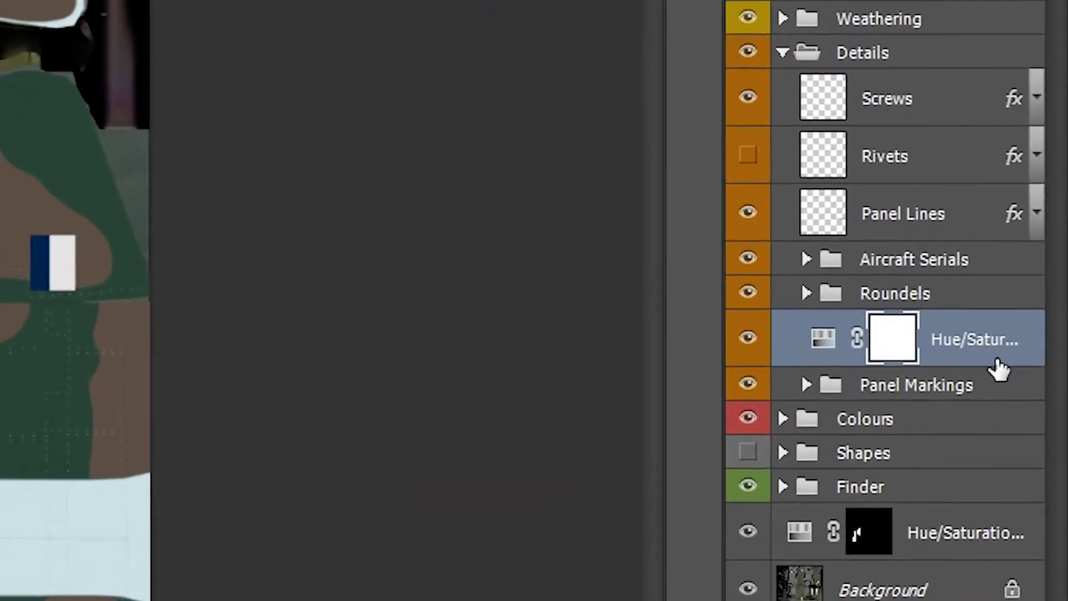
pyautogui.press('alt')
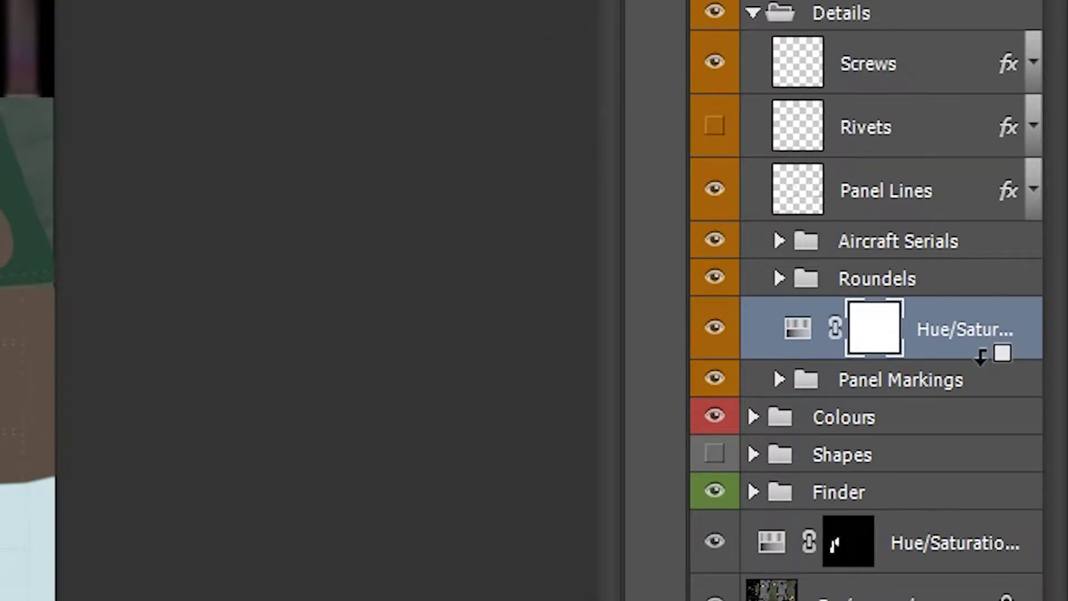
pyautogui.keyDown('alt'); pyautogui.click(983, 356); pyautogui.keyUp('alt')
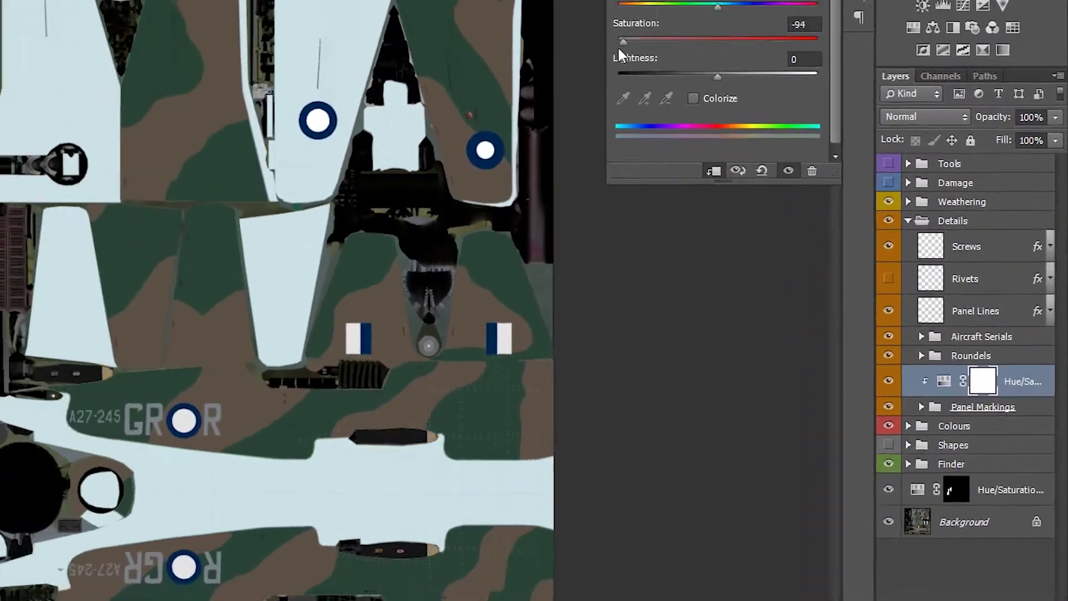
# - Set the saturation of the clipped Hue/Saturation adjustment to -35
pyautogui.moveTo(619, 49); pyautogui.dragTo(603, 52)
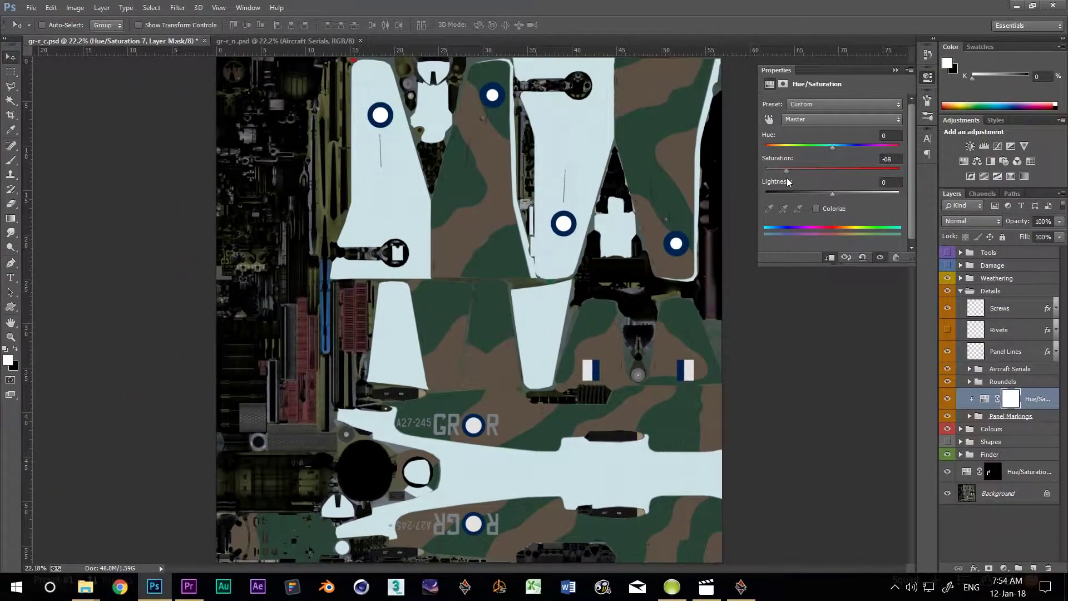
pyautogui.moveTo(787, 178); pyautogui.dragTo(803, 181)
pyautogui.click(876, 158)
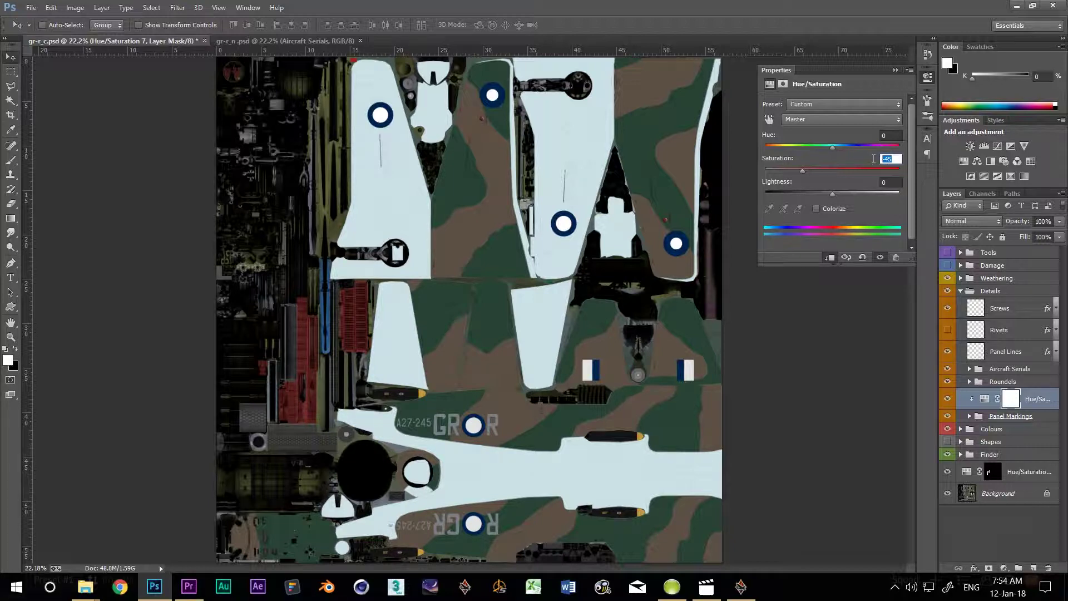
pyautogui.write('-35')
pyautogui.press('Return')
# - Move the Tips, Back and Front layers from the Prop group into the NOT To Be Changed group, and collapse Prop
pyautogui.click(970, 417)
pyautogui.click(1003, 421)
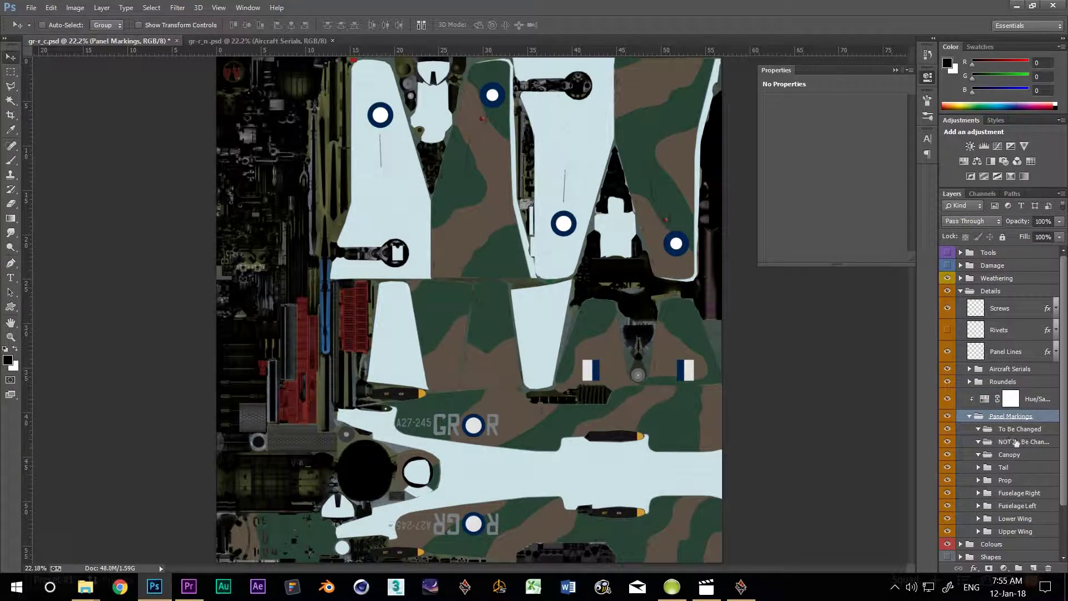
pyautogui.click(1031, 444)
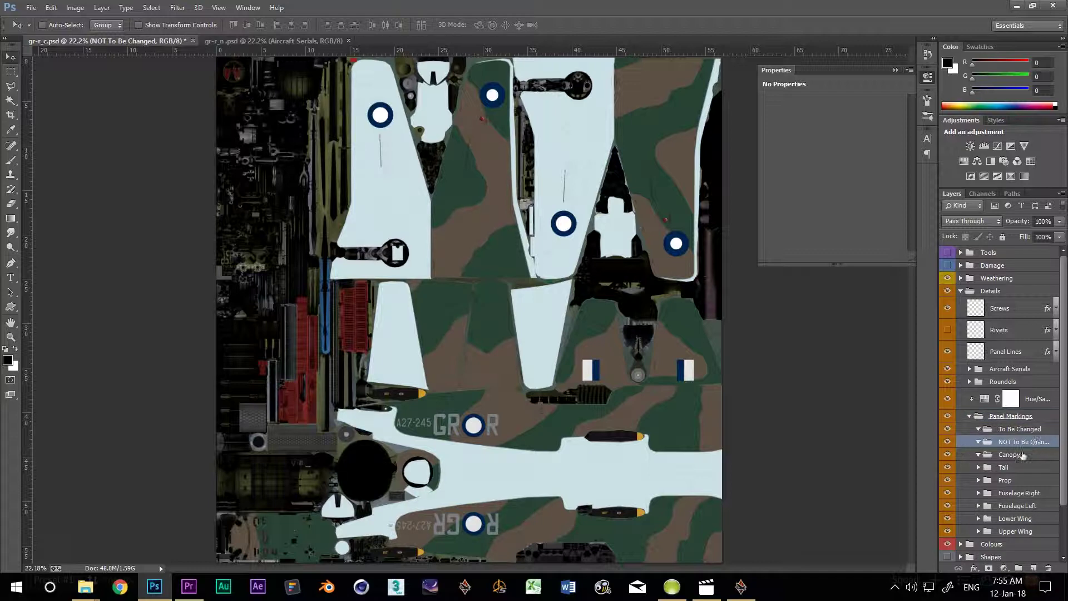
pyautogui.click(978, 481)
pyautogui.scroll(-5, 1015, 529)
pyautogui.click(1015, 544)
pyautogui.keyDown('shift'); pyautogui.click(1015, 522); pyautogui.keyUp('shift')
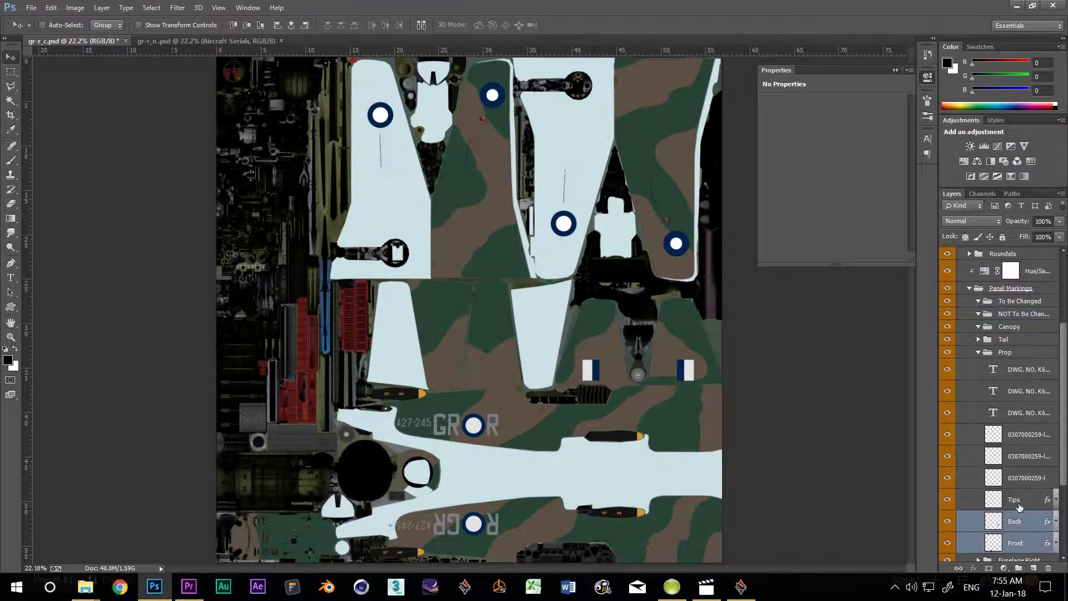
pyautogui.keyDown('shift'); pyautogui.click(1019, 506); pyautogui.keyUp('shift')
pyautogui.moveTo(1019, 504); pyautogui.dragTo(1021, 316)
pyautogui.click(978, 419)
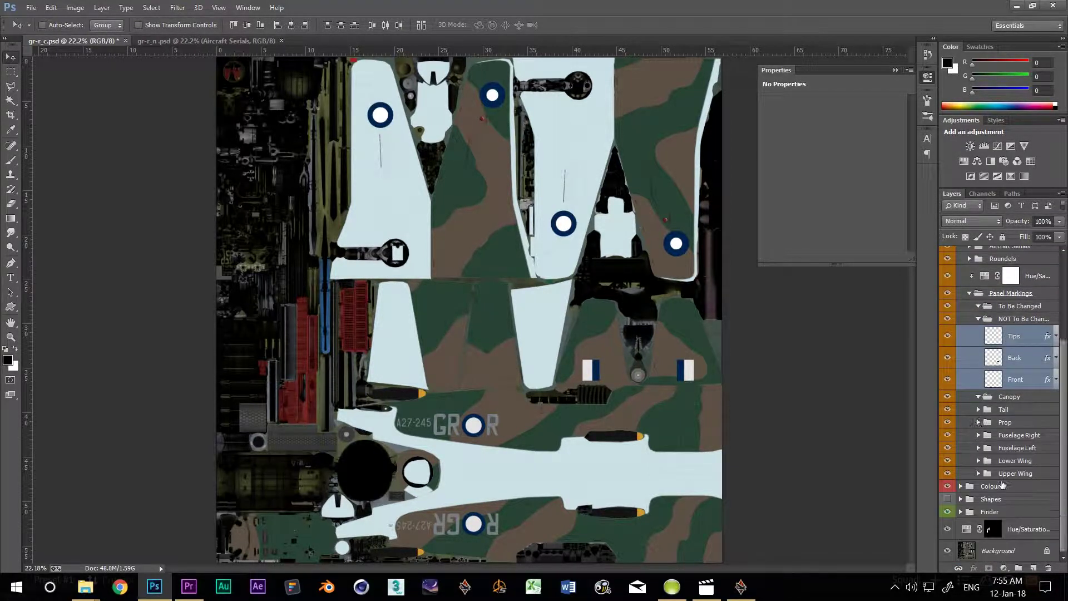
# - Move a range of layers from the Upper Wing group into the NOT To Be Changed group, and collapse that destination group
pyautogui.hotkey('alt', 'Tab')
pyautogui.click(978, 474)
pyautogui.scroll(-6, 1018, 445)
pyautogui.click(1020, 450)
pyautogui.keyDown('shift'); pyautogui.click(1056, 438); pyautogui.keyUp('shift')
pyautogui.moveTo(1057, 438); pyautogui.dragTo(996, 342)
pyautogui.click(978, 301)
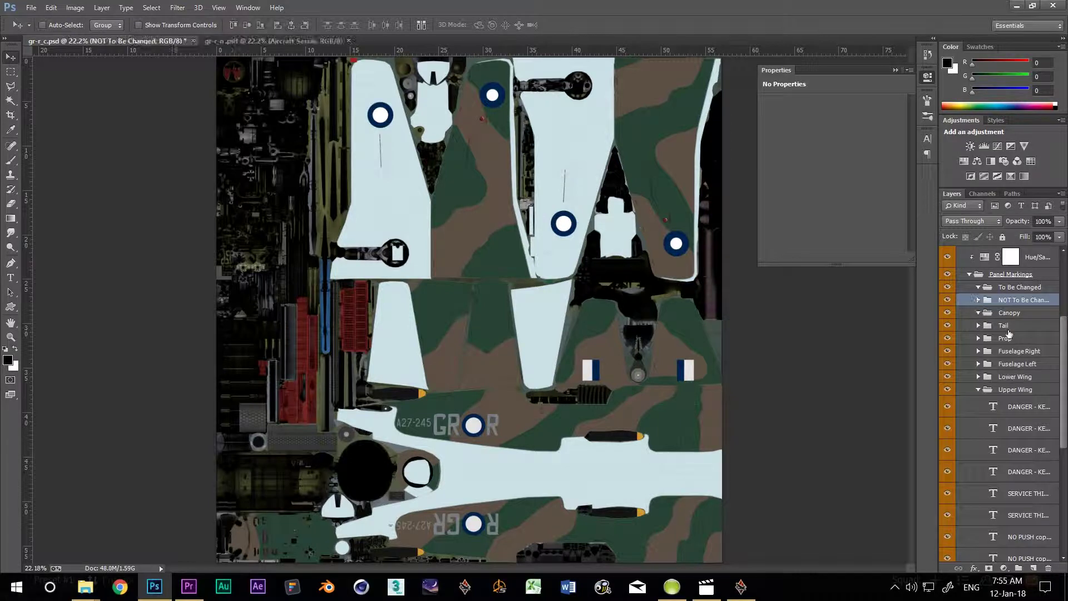
# - Move the groups from Canopy through Upper Wing into the To Be Changed group, and collapse both Canopy and To Be Changed
pyautogui.click(1010, 317)
pyautogui.scroll(-4, 1024, 401)
pyautogui.scroll(1, 1002, 389)
pyautogui.click(979, 313)
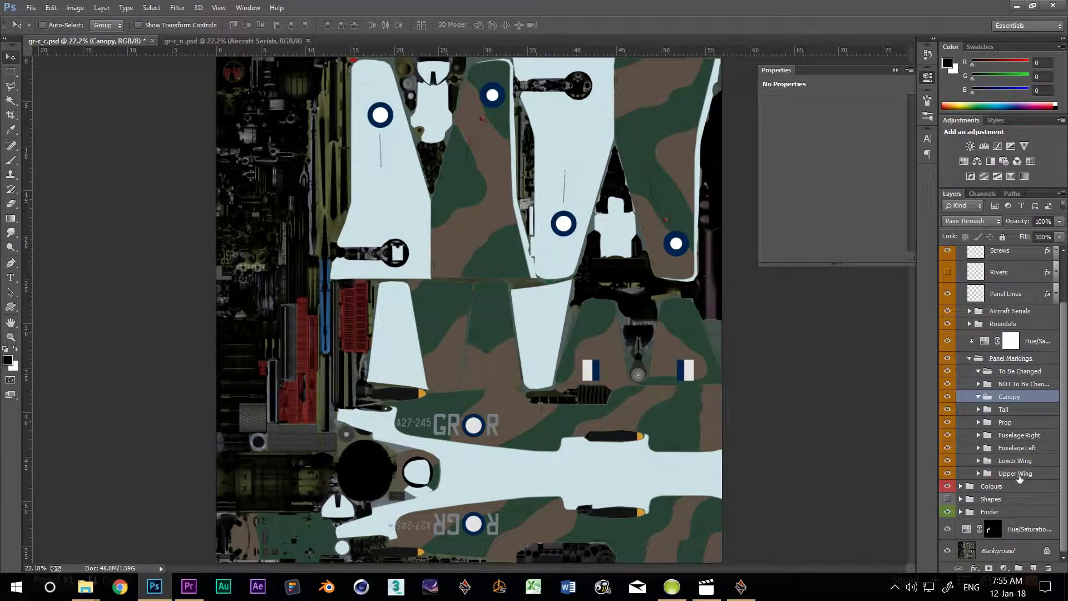
pyautogui.keyDown('shift'); pyautogui.click(1019, 475); pyautogui.keyUp('shift')
pyautogui.moveTo(1014, 394); pyautogui.dragTo(1021, 376)
pyautogui.click(979, 372)
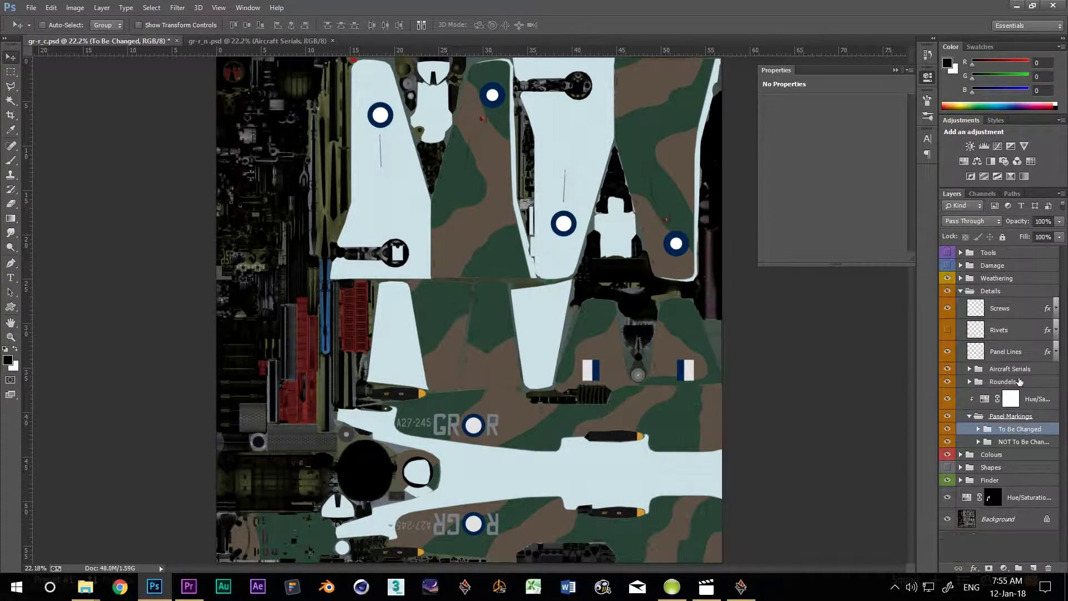
pyautogui.moveTo(1060, 223); pyautogui.dragTo(1027, 237)
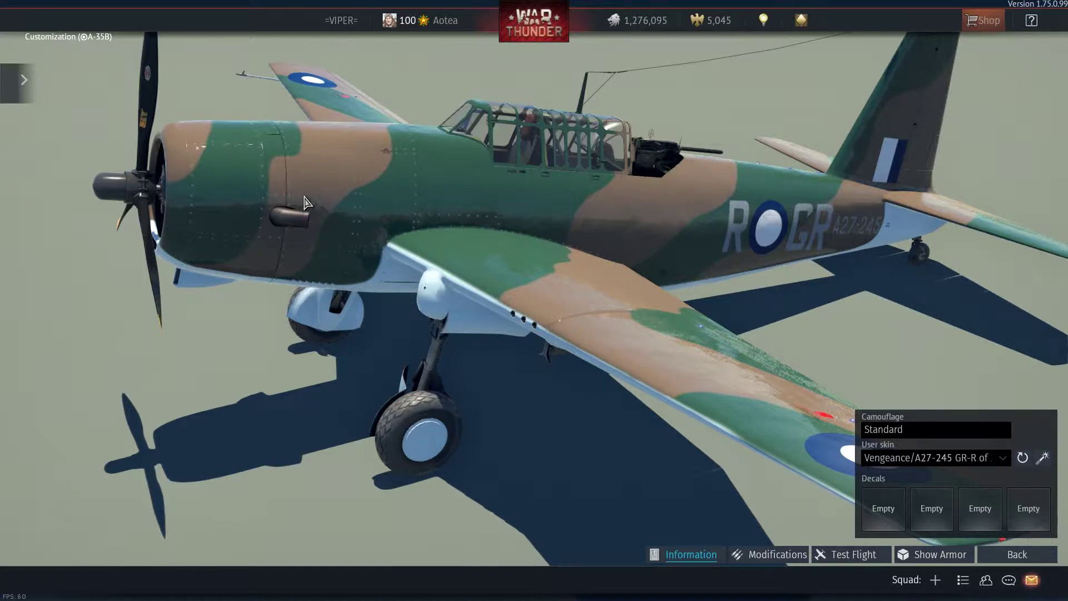
pyautogui.moveTo(339, 243); pyautogui.dragTo(279, 219)
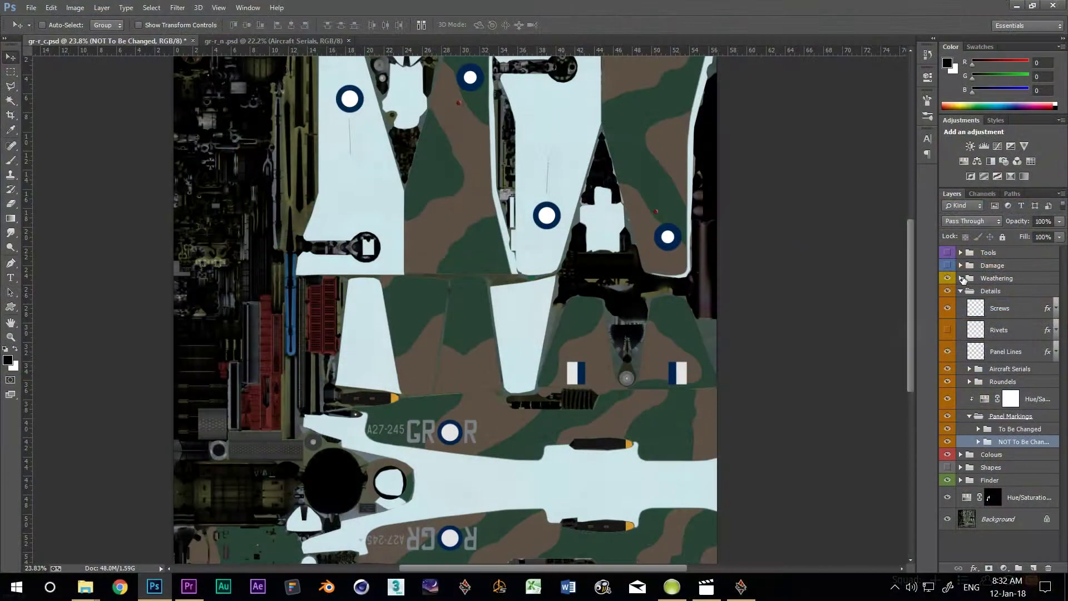
# - Expand the Weathering group and its Engine Soot subgroup, and select the Engine Soot layer
pyautogui.click(985, 280)
pyautogui.click(961, 279)
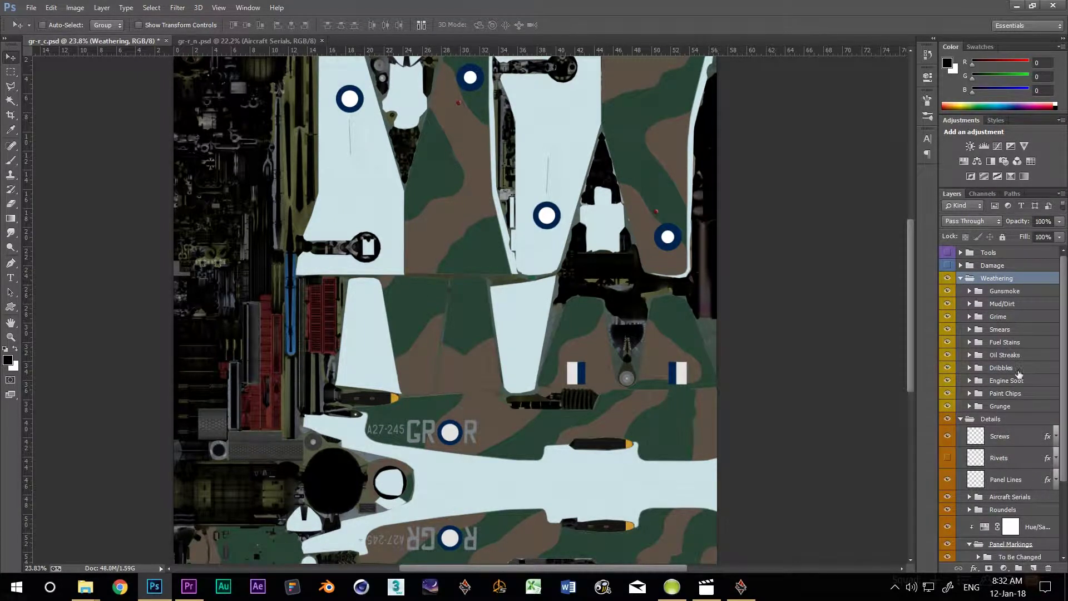
pyautogui.click(976, 382)
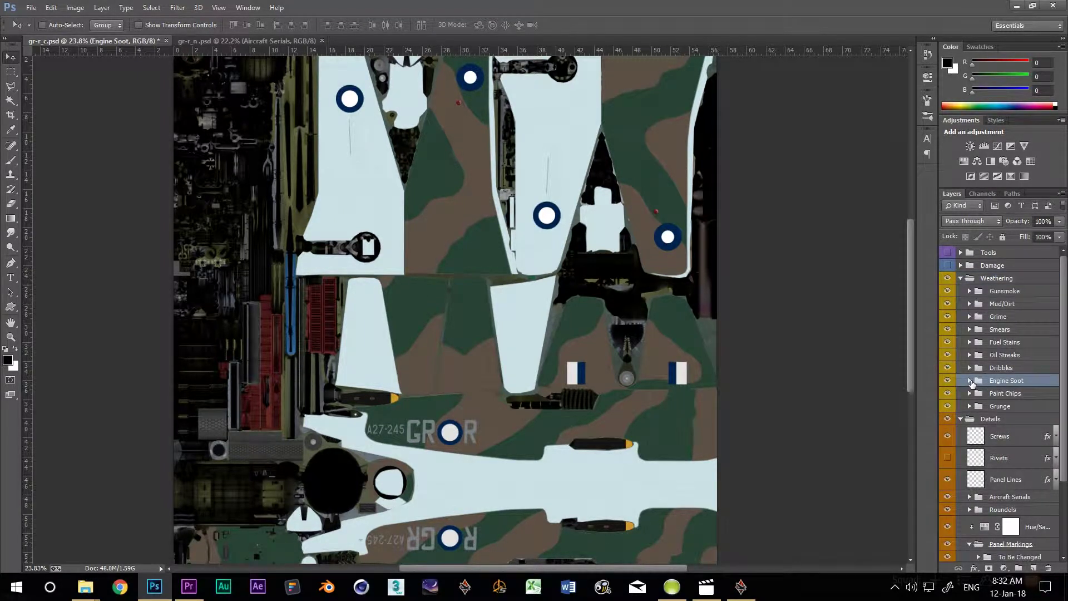
pyautogui.click(970, 381)
pyautogui.click(1007, 398)
# - Fill a long, thin elliptical selection on the fuselage side, above the black yellow-tipped blade, with dark brown (28, 23, 18) gradients, and deselect
pyautogui.hotkey('shift', 'm')
pyautogui.scroll(13, 618, 439)
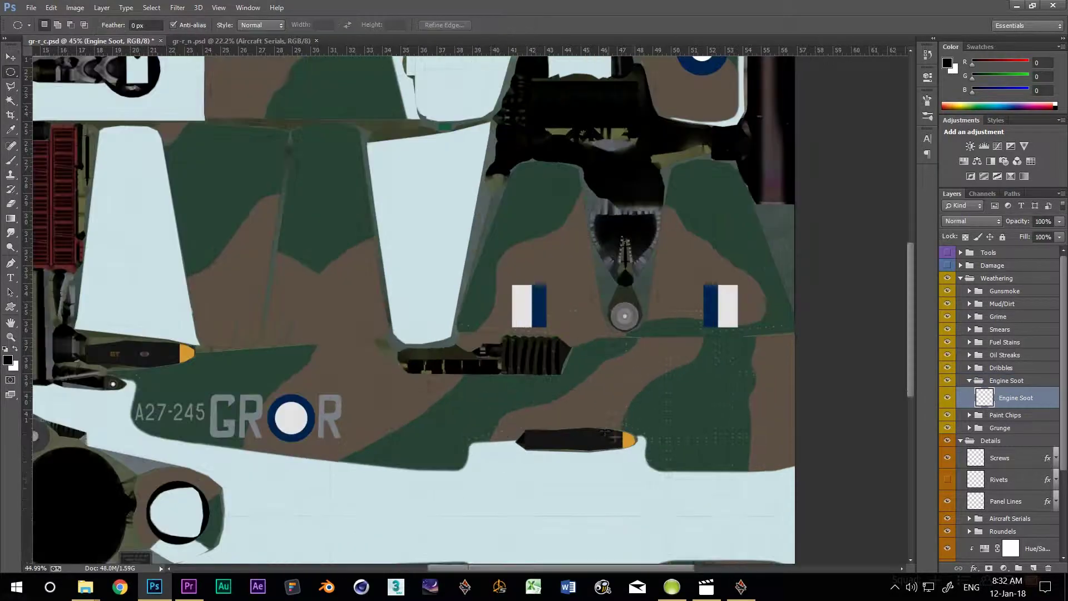
pyautogui.moveTo(791, 405); pyautogui.dragTo(118, 432)
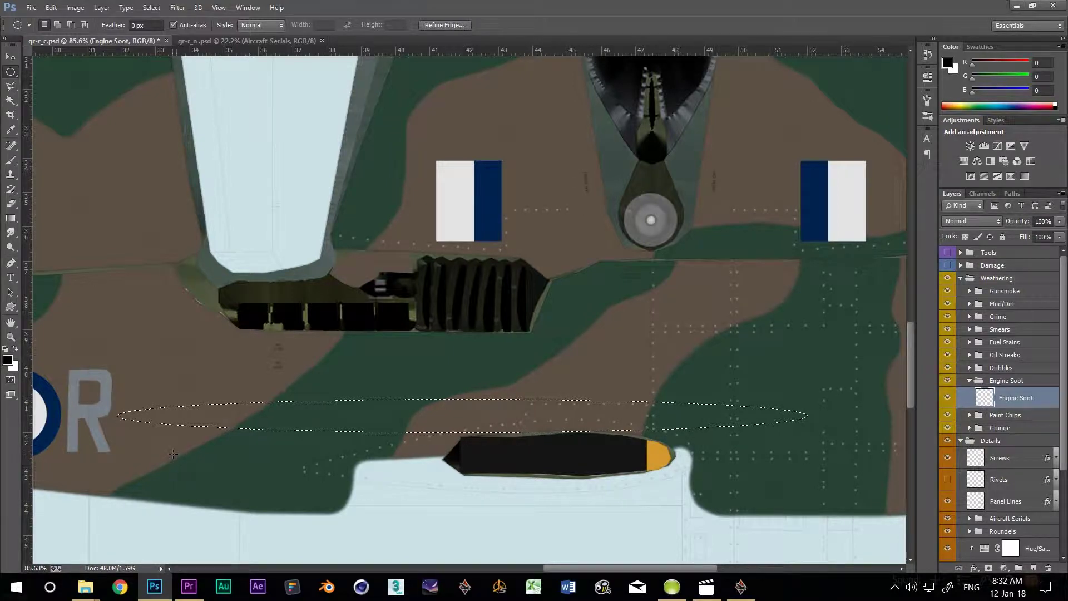
pyautogui.click(8, 361)
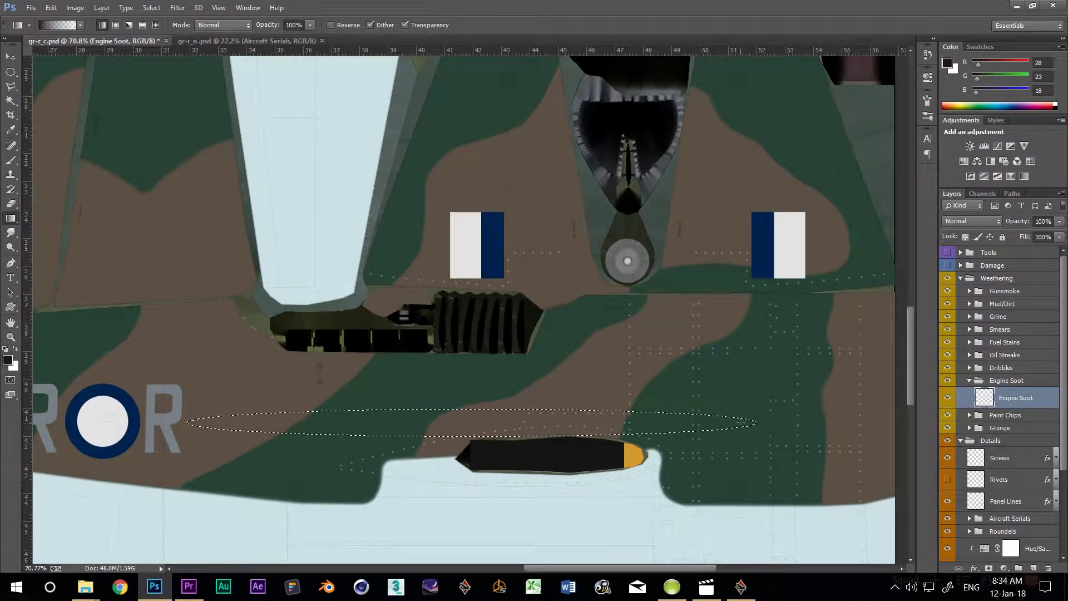
pyautogui.moveTo(534, 424); pyautogui.dragTo(56, 418)
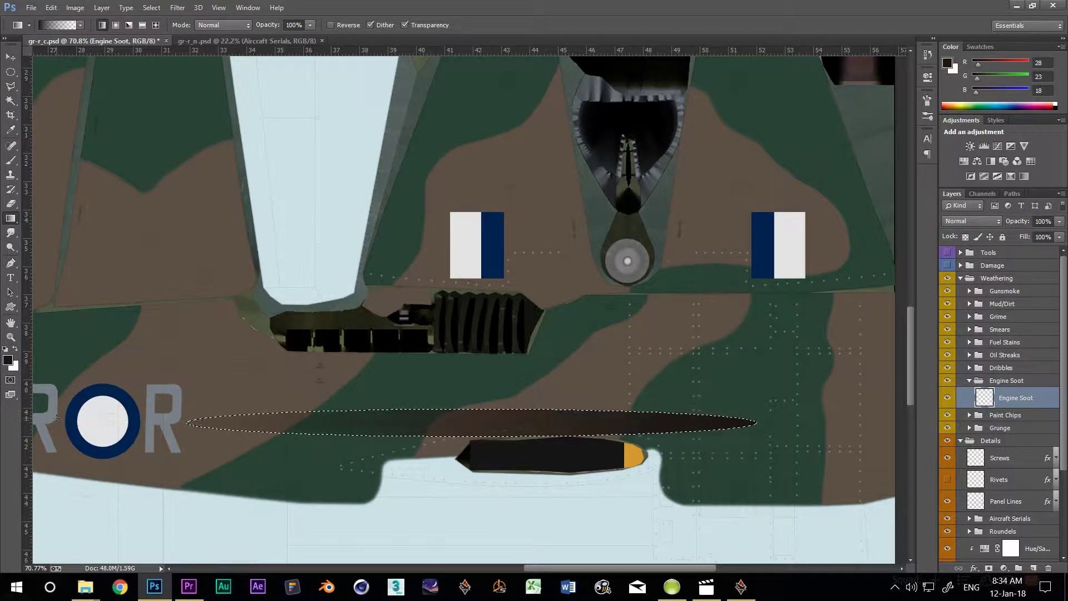
pyautogui.moveTo(709, 423); pyautogui.dragTo(87, 429)
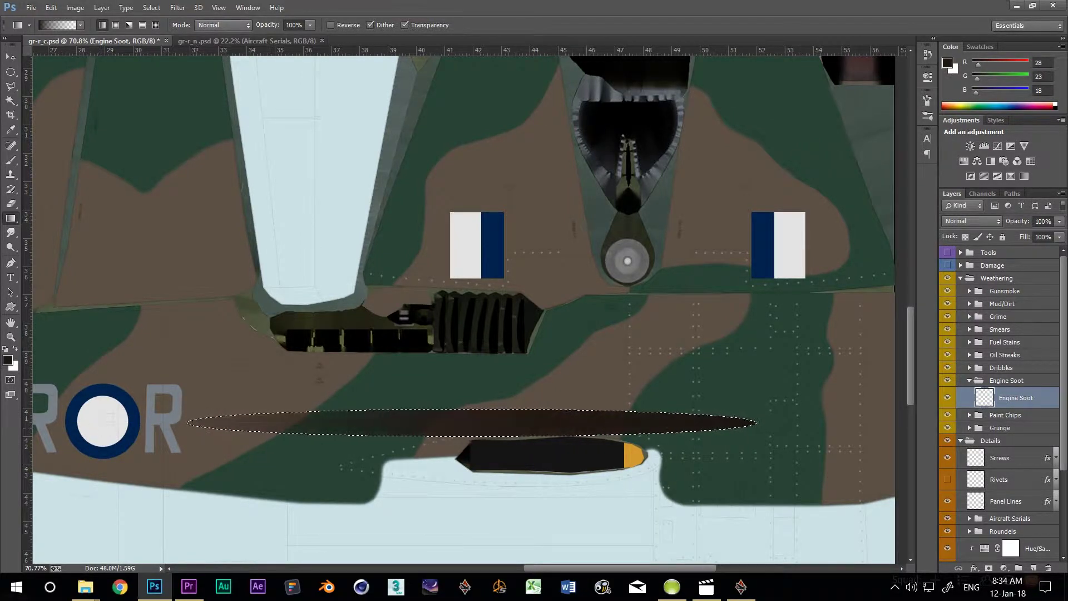
pyautogui.hotkey('ctrl', 'd')
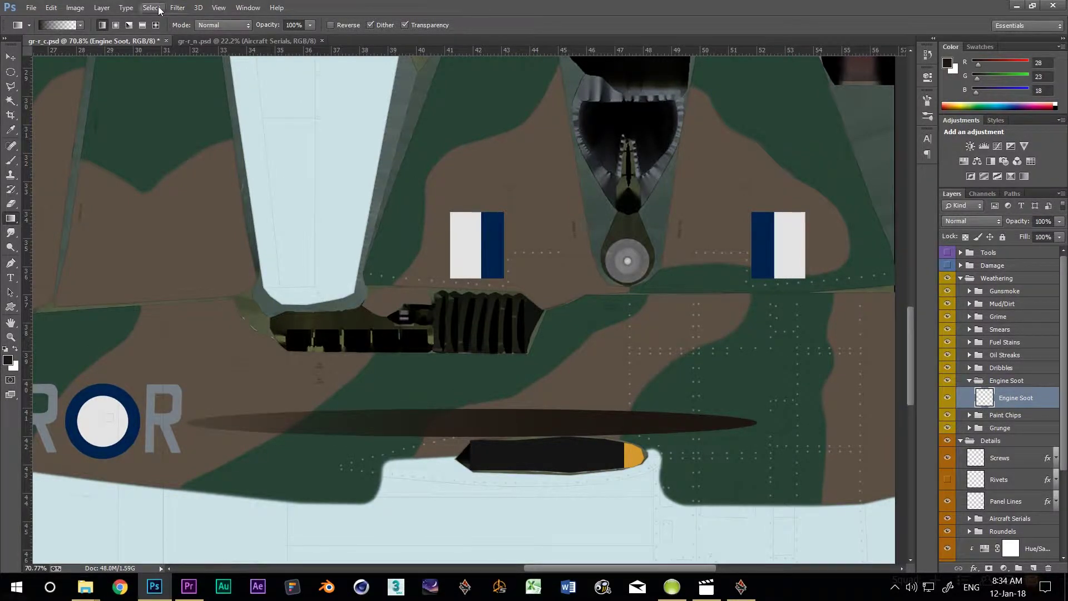
# - Soften the dark brown soot streak with a Gaussian Blur
pyautogui.click(178, 7)
pyautogui.moveTo(189, 149)
pyautogui.click(105, 245)
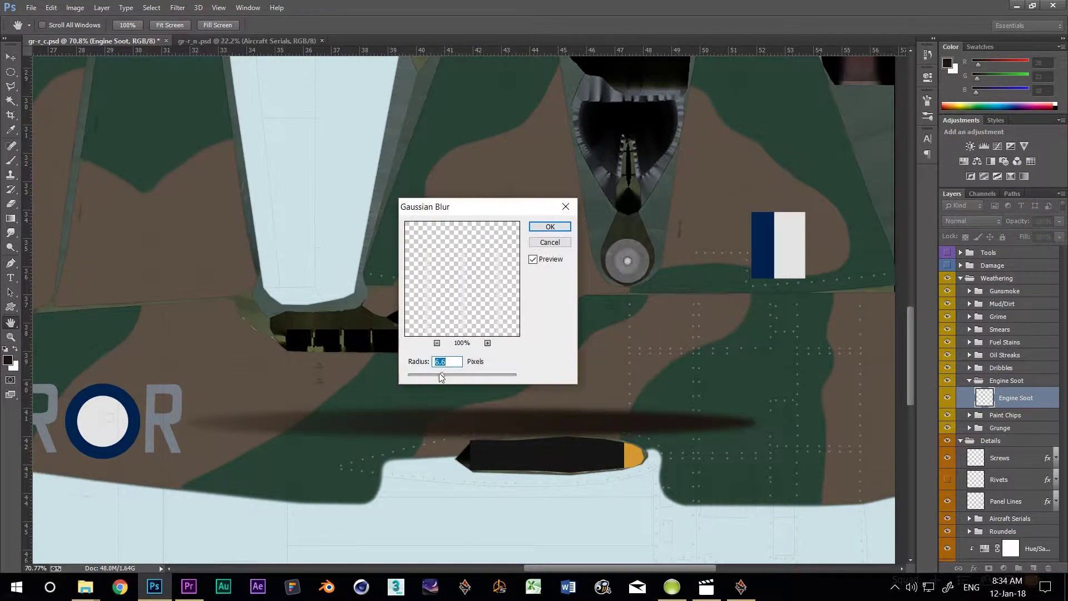
pyautogui.moveTo(440, 373); pyautogui.dragTo(466, 372)
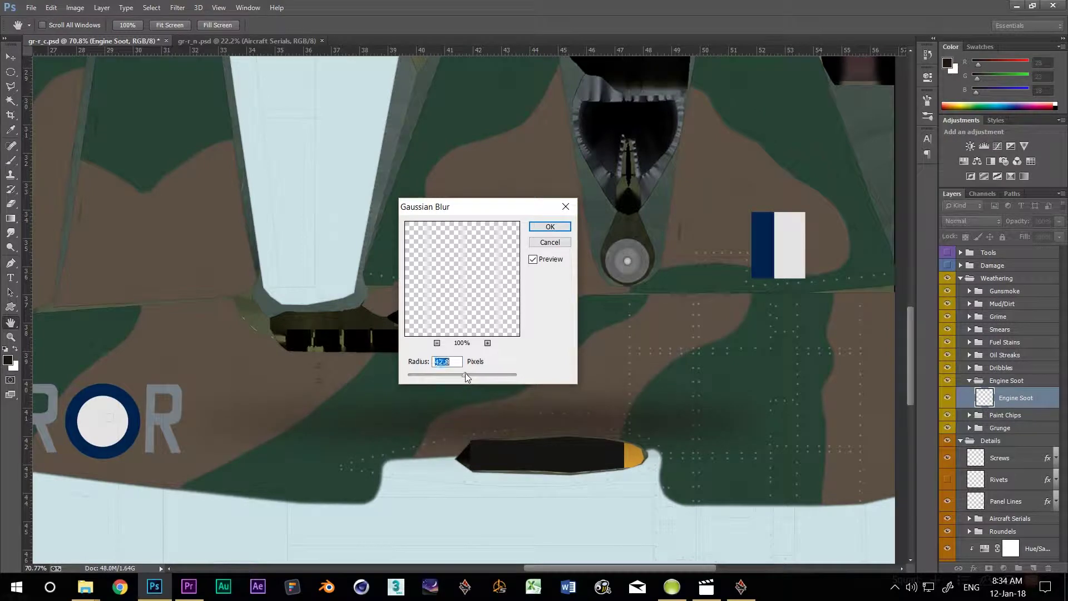
pyautogui.press('Return')
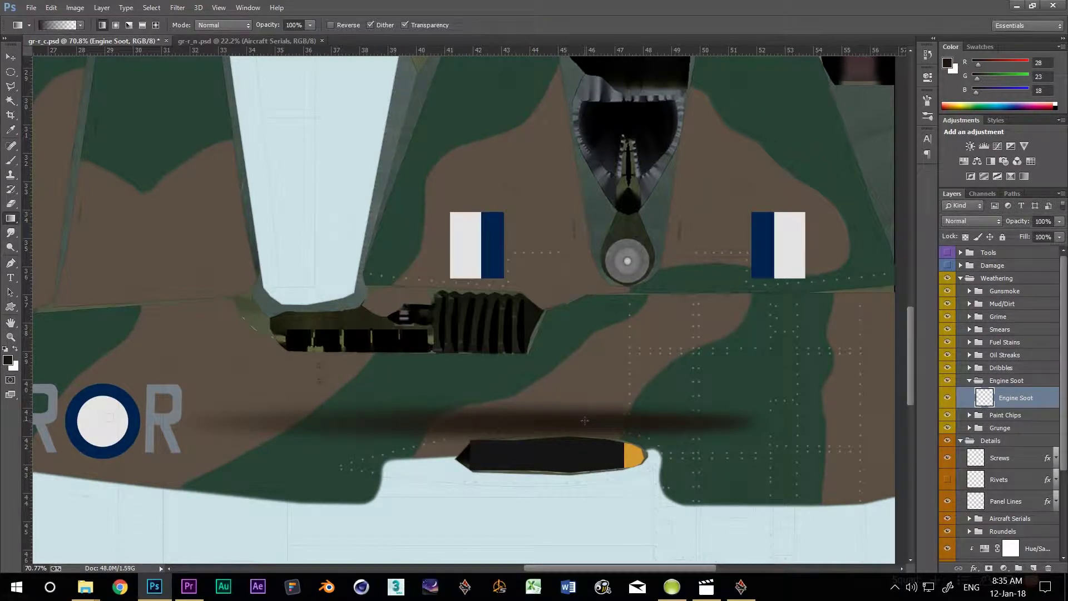
# - Warp the soot streak so it arches above the blade and fans out downward towards the aircraft's tail
pyautogui.click(51, 7)
pyautogui.moveTo(94, 282)
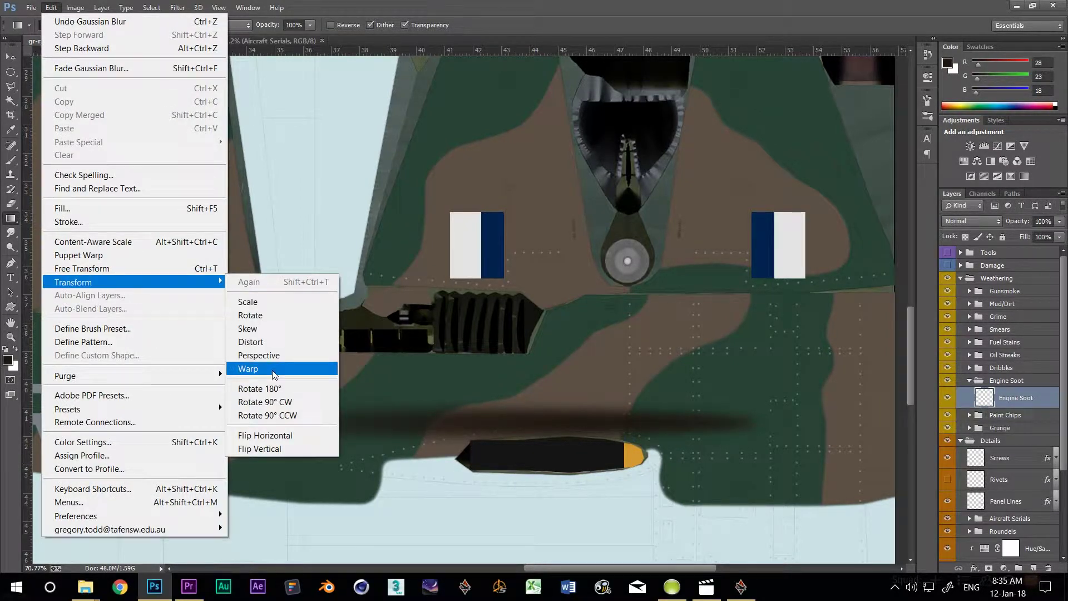
pyautogui.click(245, 370)
pyautogui.moveTo(770, 434); pyautogui.dragTo(758, 454)
pyautogui.moveTo(769, 395); pyautogui.dragTo(788, 370)
pyautogui.moveTo(770, 451); pyautogui.dragTo(778, 490)
pyautogui.moveTo(523, 419); pyautogui.dragTo(543, 406)
pyautogui.moveTo(178, 452); pyautogui.dragTo(140, 543)
pyautogui.moveTo(178, 395); pyautogui.dragTo(41, 341)
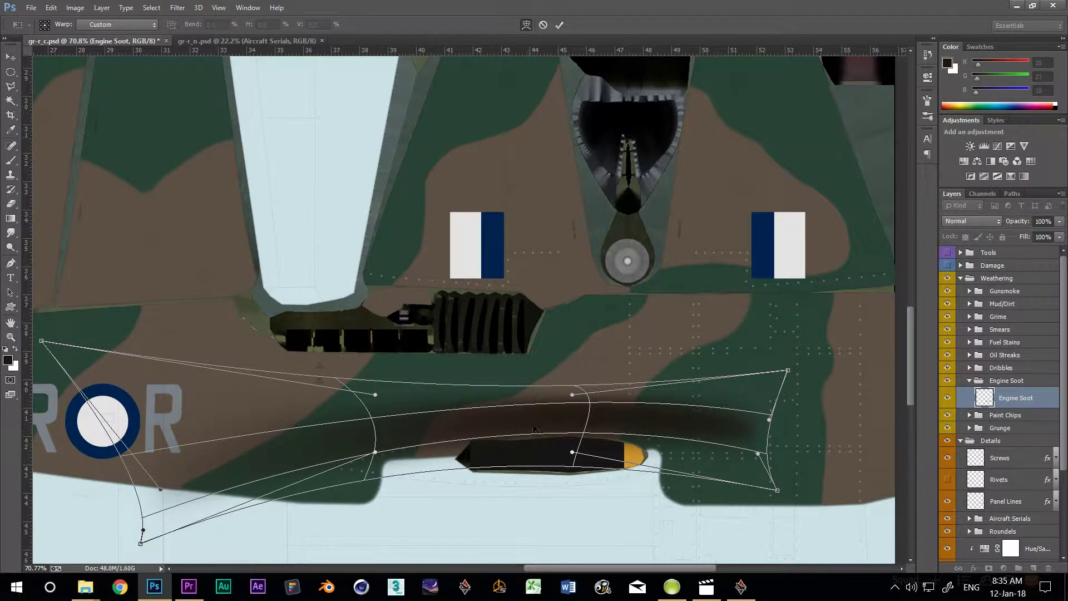
pyautogui.moveTo(534, 430); pyautogui.dragTo(524, 421)
pyautogui.press('Return')
# - Add a new layer above Engine Soot and fill a long, thin ellipse over the streak with a grey-brown (98, 90, 81) gradient
pyautogui.press('g')
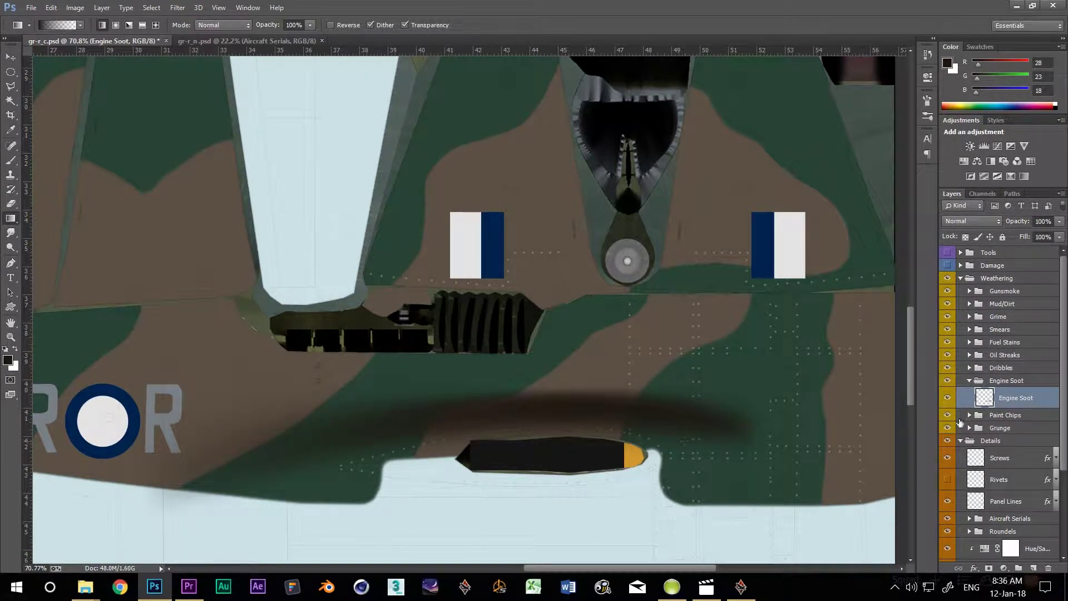
pyautogui.hotkey('ctrl', 'shift', 'alt', 'n')
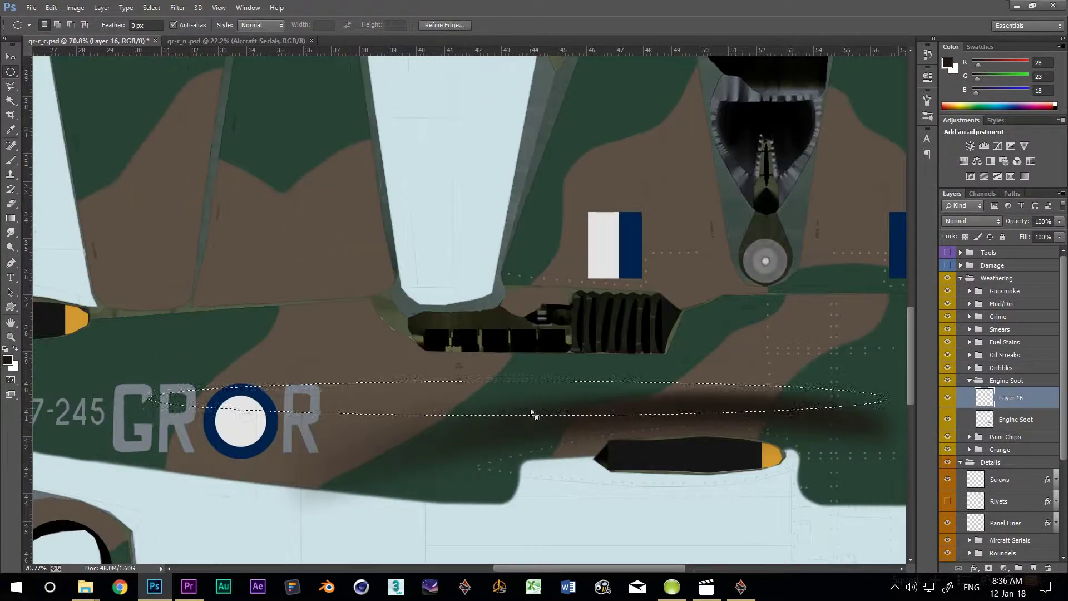
pyautogui.click(8, 361)
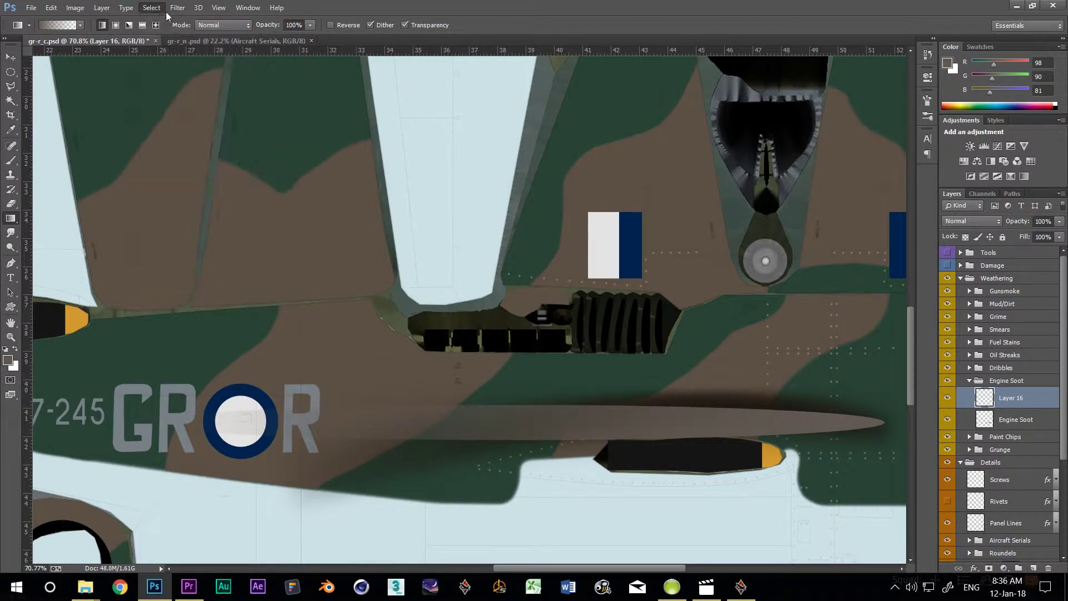
# - Warp the grey-brown streak, at 41% layer opacity, so it curves and widens along the dark soot trail
pyautogui.click(50, 7)
pyautogui.click(250, 367)
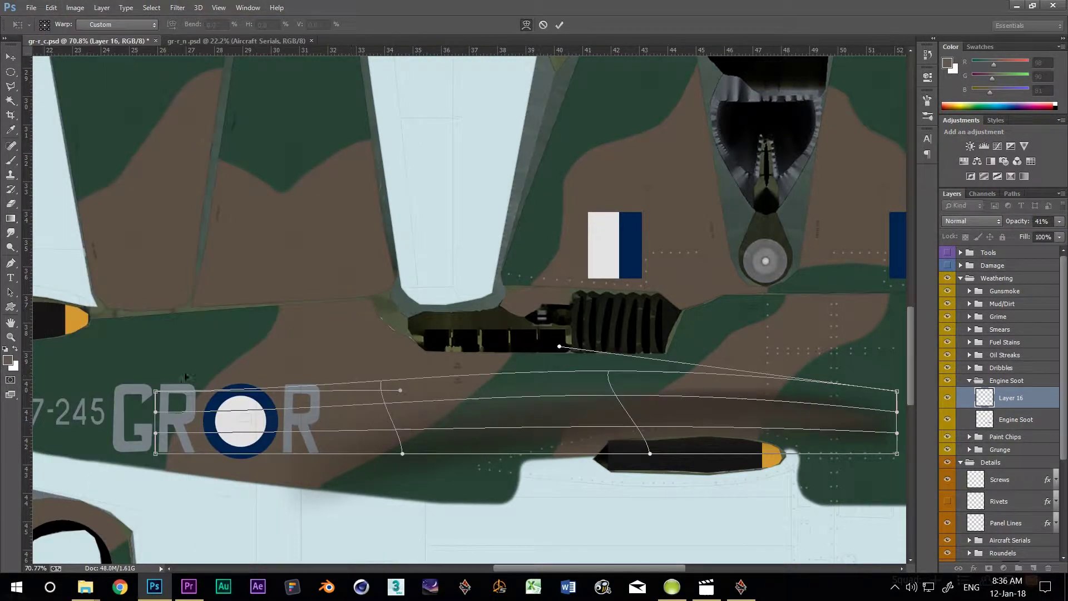
pyautogui.moveTo(156, 391); pyautogui.dragTo(122, 335)
pyautogui.press('Return')
# - Add another new layer and make a shorter elliptical selection over the soot's front end, just above the blade
pyautogui.click(1034, 568)
pyautogui.click(10, 72)
pyautogui.moveTo(600, 423); pyautogui.dragTo(871, 468)
pyautogui.moveTo(798, 459); pyautogui.dragTo(813, 440)
# - Fill the short elliptical selection with a near-black (20, 20, 19) gradient running from the nose end rearward, and deselect
pyautogui.click(7, 360)
pyautogui.click(366, 343)
pyautogui.click(614, 208)
pyautogui.click(10, 218)
pyautogui.moveTo(877, 421); pyautogui.dragTo(673, 450)
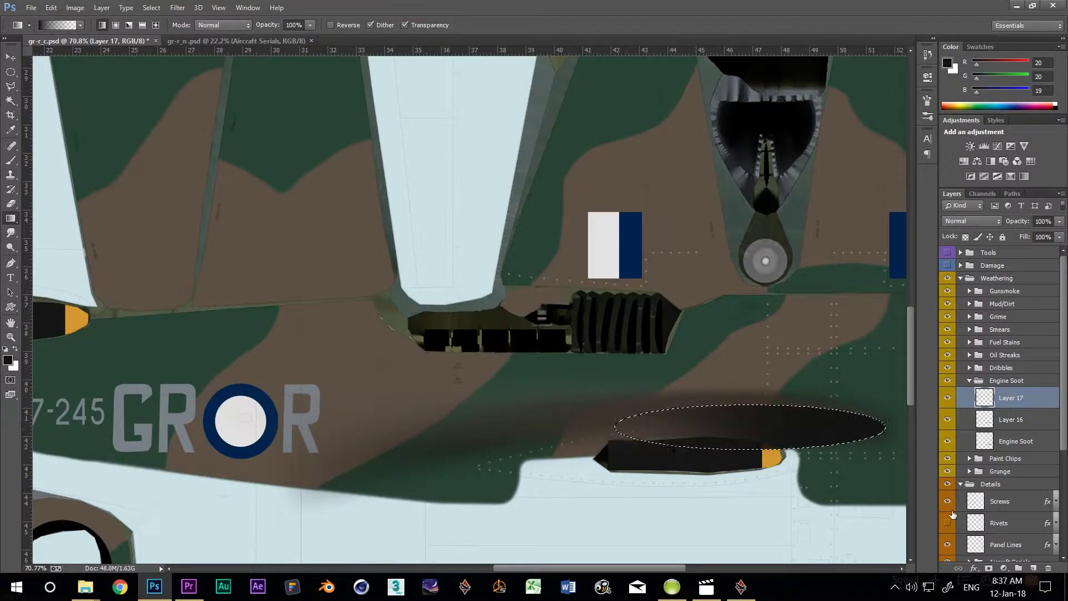
pyautogui.hotkey('ctrl', 'd')
# - Set the near-black soot patch's layer to Soft Light blending at 57% opacity
pyautogui.click(151, 8)
pyautogui.press('Escape')
pyautogui.click(971, 221)
pyautogui.click(980, 408)
pyautogui.click(1060, 221)
pyautogui.moveTo(1060, 234); pyautogui.dragTo(1037, 239)
# - Warp the near-black soot patch so its upper and lower edges bulge outward around the front of the streak
pyautogui.click(50, 8)
pyautogui.click(250, 363)
pyautogui.moveTo(718, 398); pyautogui.dragTo(817, 363)
pyautogui.moveTo(754, 457); pyautogui.dragTo(739, 483)
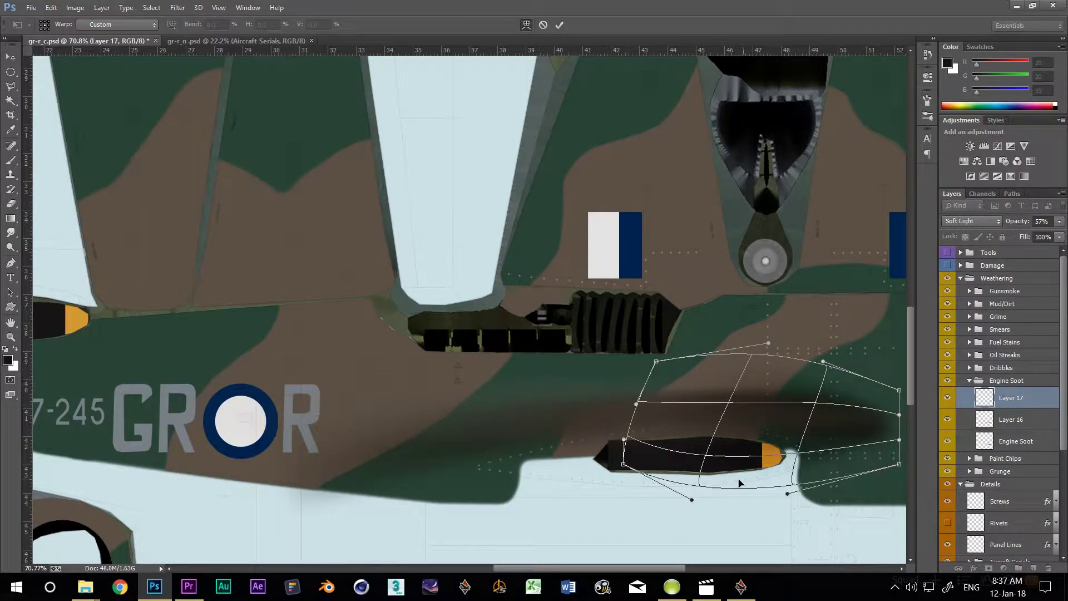
pyautogui.press('Return')
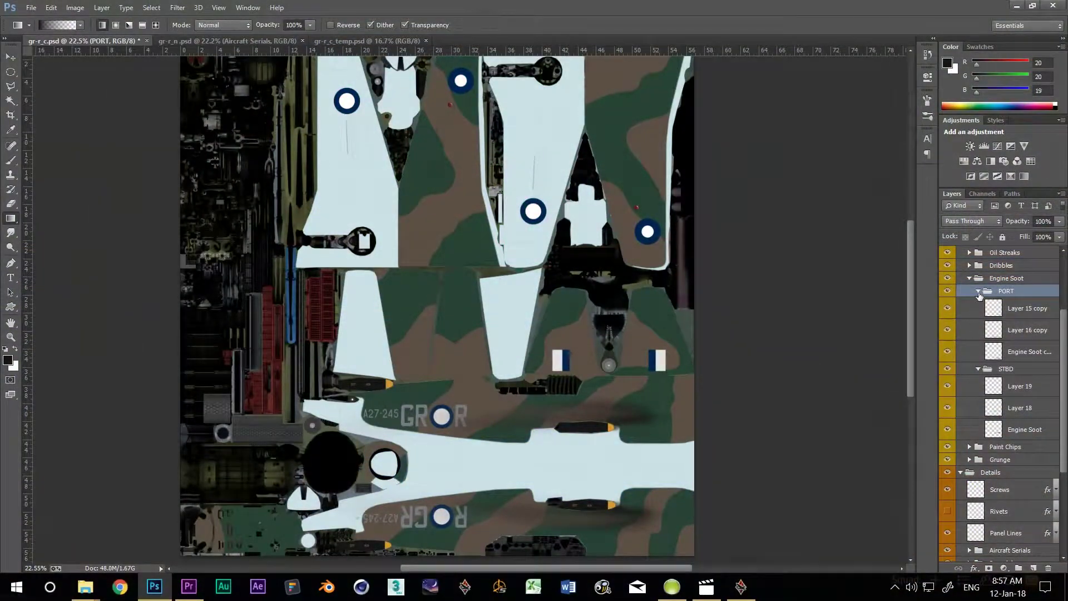
# - Collapse the STBD and PORT groups inside Engine Soot
pyautogui.click(978, 370)
pyautogui.click(978, 292)
pyautogui.click(979, 304)
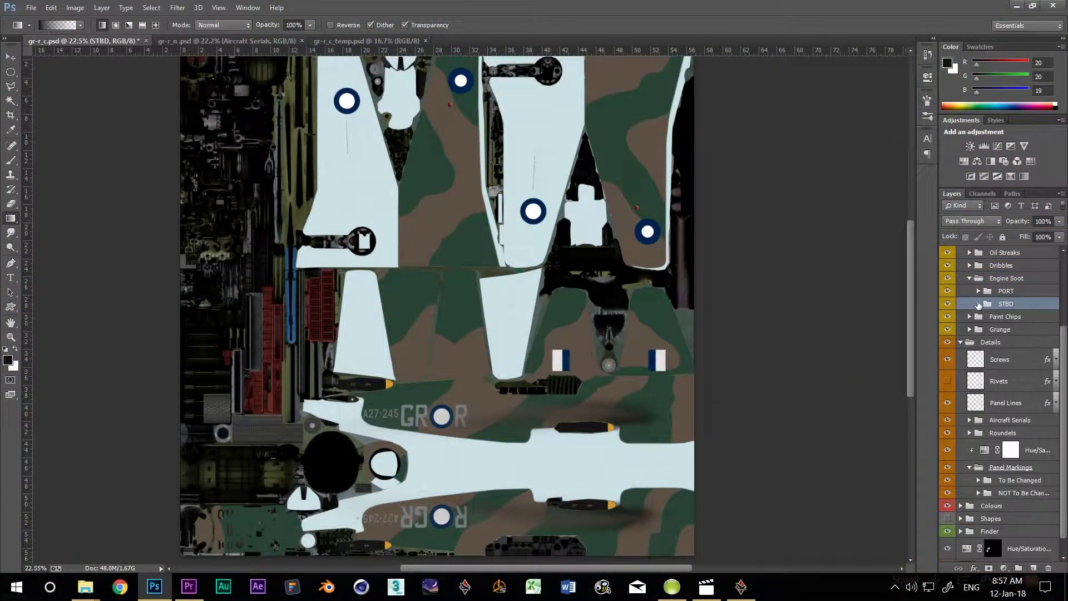
# - Duplicate the PORT soot group and move the copy onto the top edge of the camouflaged wing panel near the texture's upper-right corner
pyautogui.click(1006, 293)
pyautogui.hotkey('ctrl', 'j')
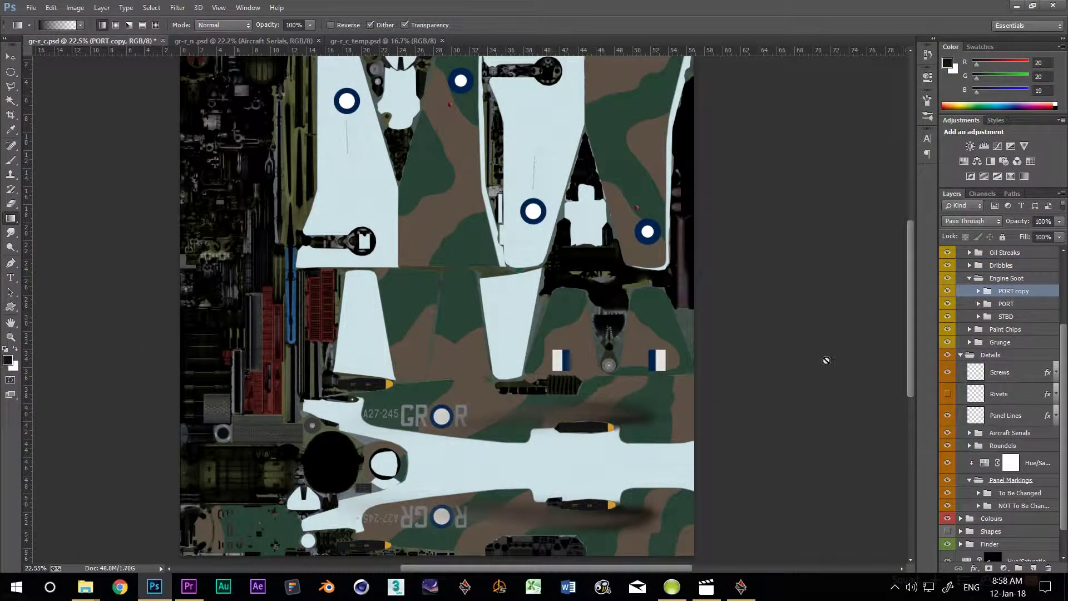
pyautogui.press('v')
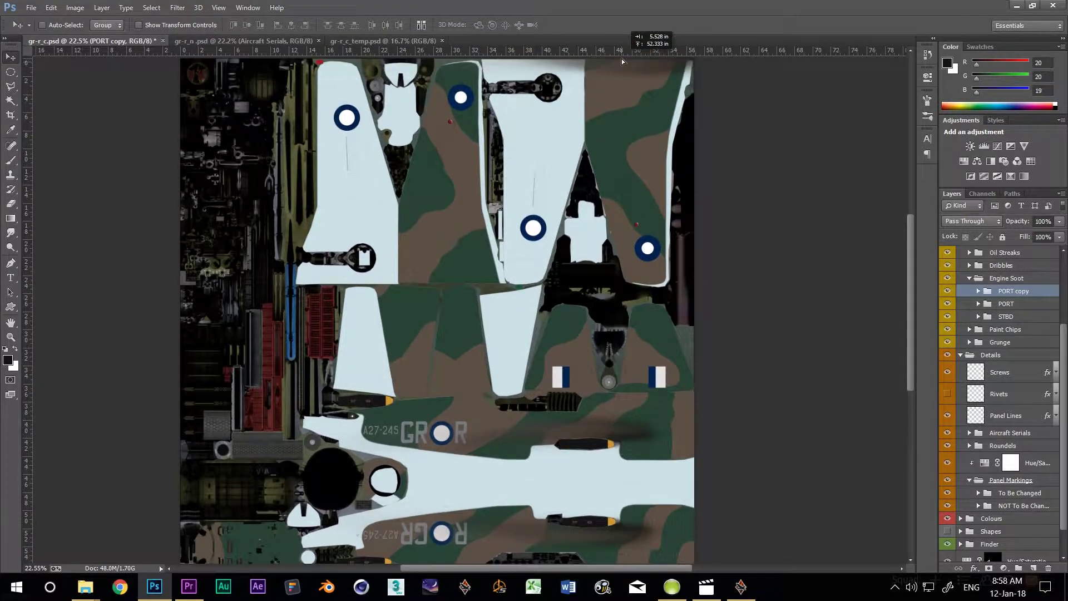
pyautogui.scroll(2, 651, 112)
# - Duplicate the STBD soot group and move the copy onto the bottom edge of the middle camouflaged wing panel
pyautogui.click(993, 318)
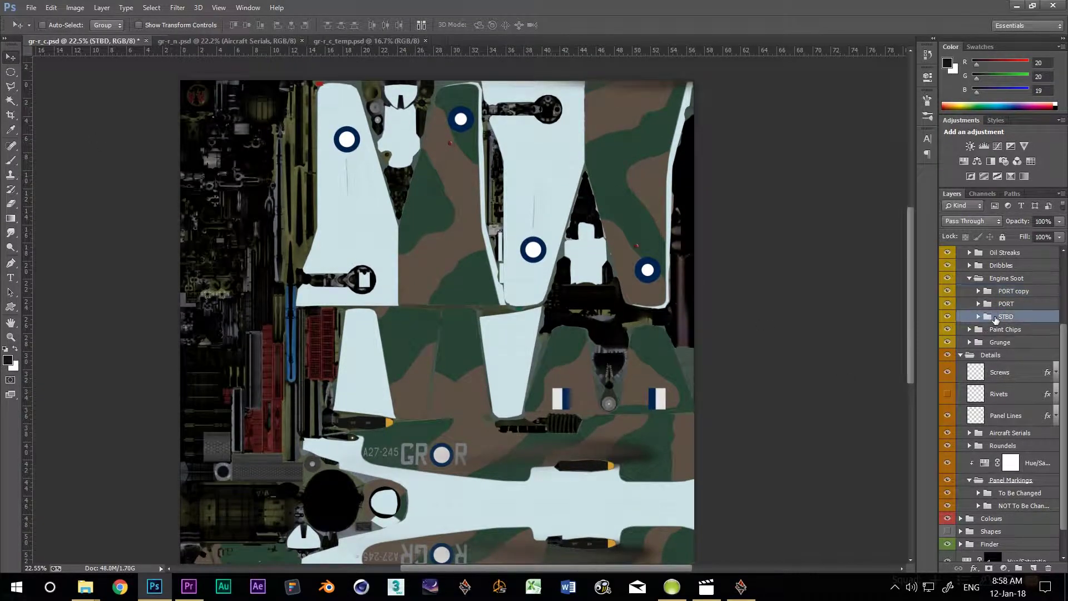
pyautogui.hotkey('ctrl', 'j')
pyautogui.moveTo(579, 453); pyautogui.dragTo(470, 308)
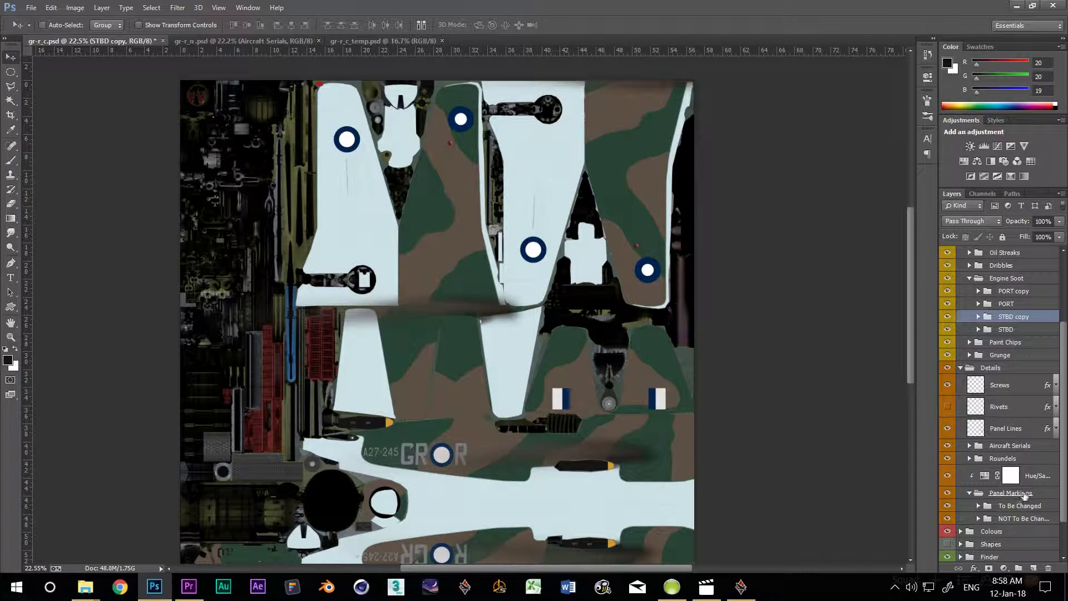
# - Expand the Shapes group and its wing shapes subgroup, and load the Wing Upper layer's outline as a selection
pyautogui.scroll(-1, 1018, 496)
pyautogui.click(961, 499)
pyautogui.scroll(-6, 962, 500)
pyautogui.click(968, 500)
pyautogui.scroll(-9, 964, 492)
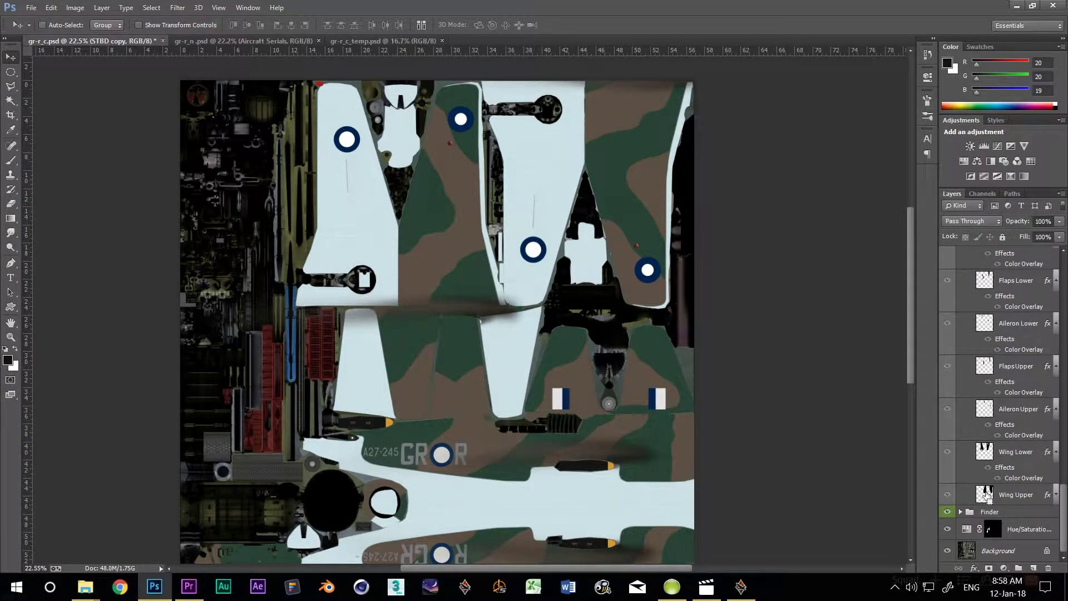
pyautogui.keyDown('ctrl'); pyautogui.click(985, 494); pyautogui.keyUp('ctrl')
pyautogui.scroll(10, 1024, 390)
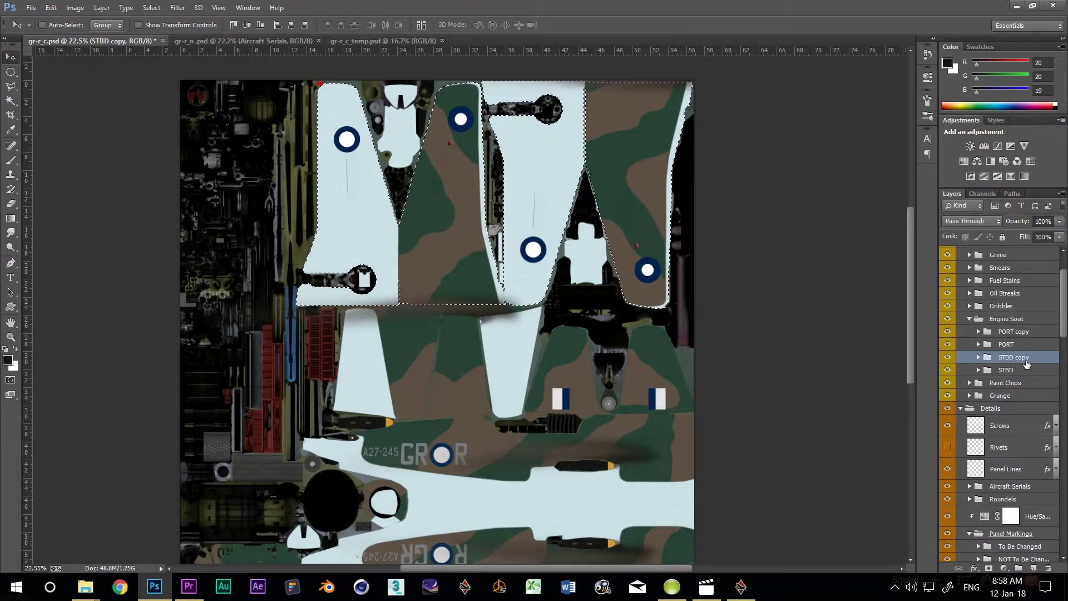
# - Invert the wing selection, delete the soot outside the wings from all three layers of the STBD copy group, and deselect
pyautogui.click(978, 356)
pyautogui.hotkey('ctrl', 'shift', 'i')
pyautogui.click(1015, 375)
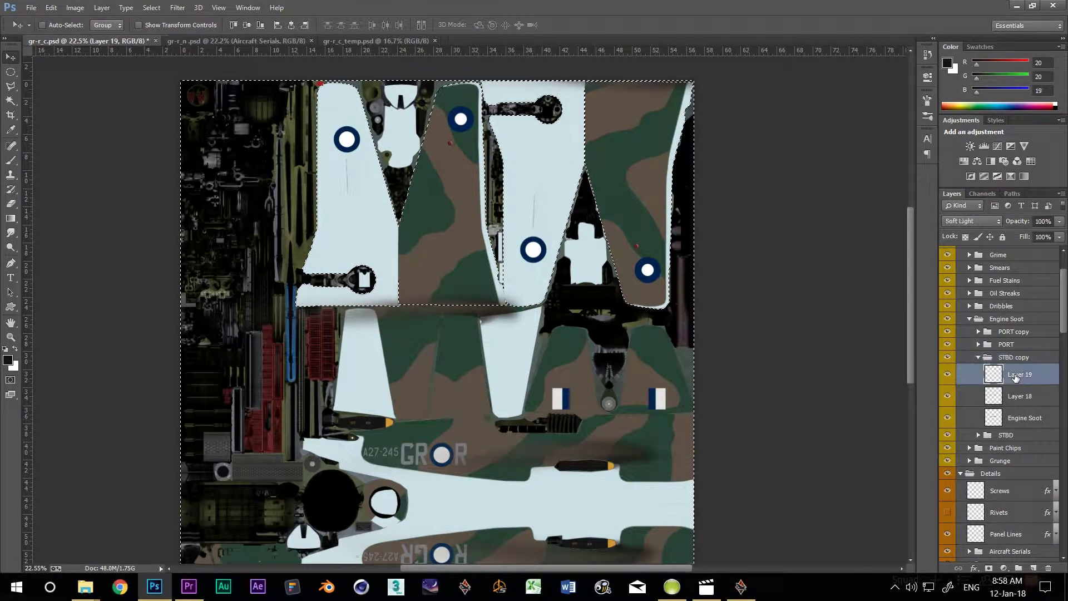
pyautogui.click(1020, 397)
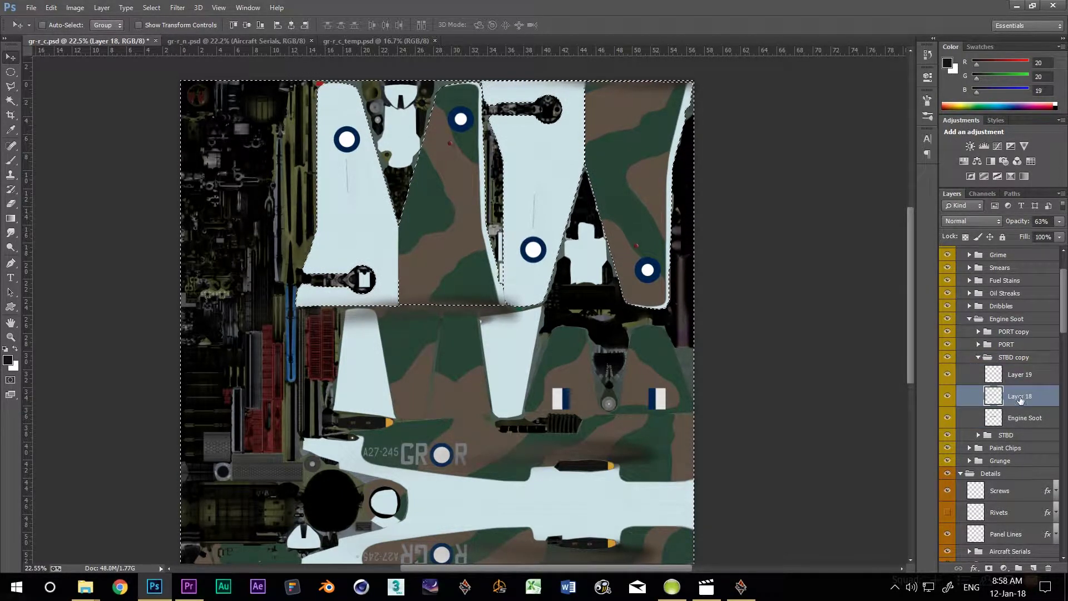
pyautogui.click(1027, 414)
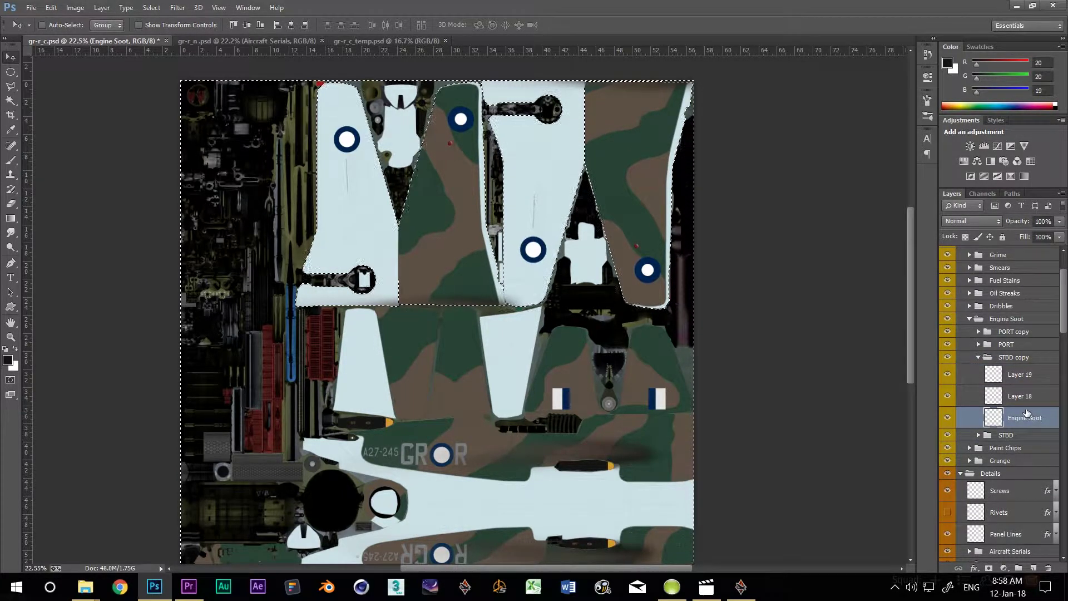
pyautogui.hotkey('ctrl', 'd')
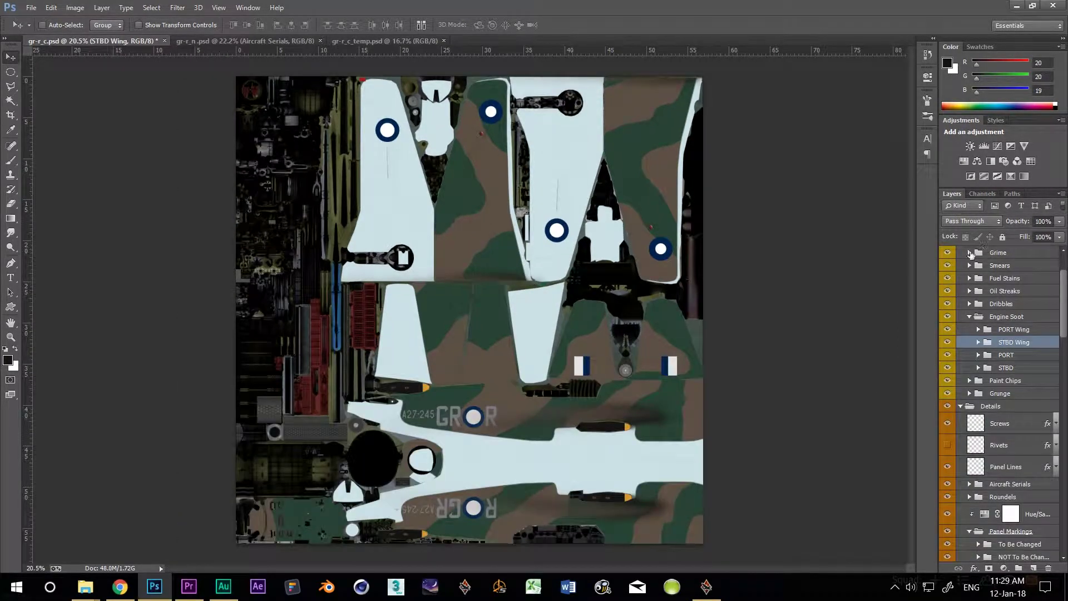
# - Expand the Grime group, select its Grime layer, and set the foreground colour to muted brown, RGB 104, 86, 67
pyautogui.click(970, 253)
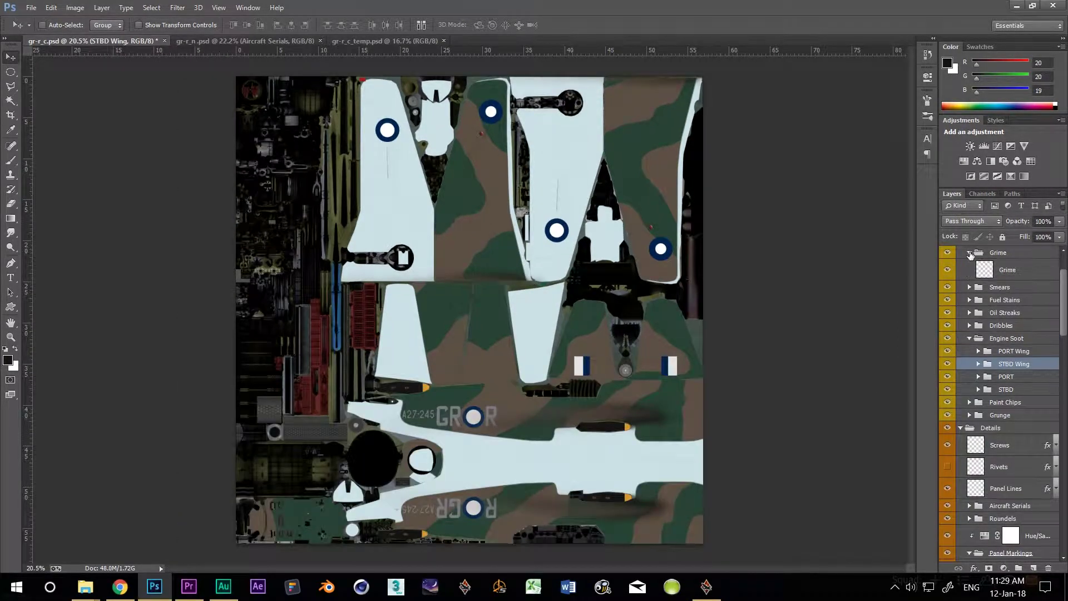
pyautogui.click(1003, 272)
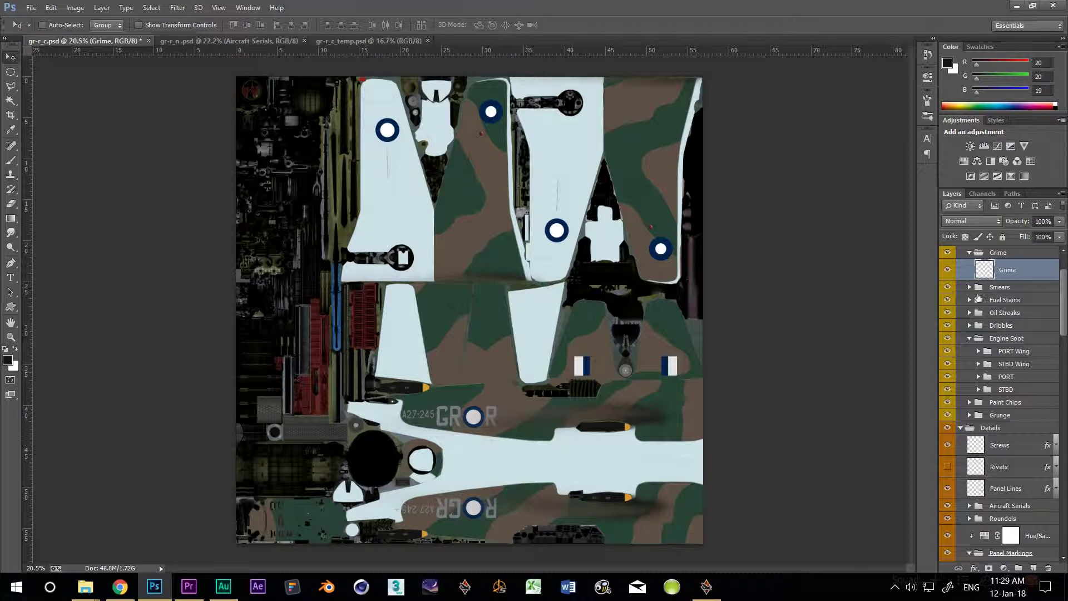
pyautogui.click(8, 361)
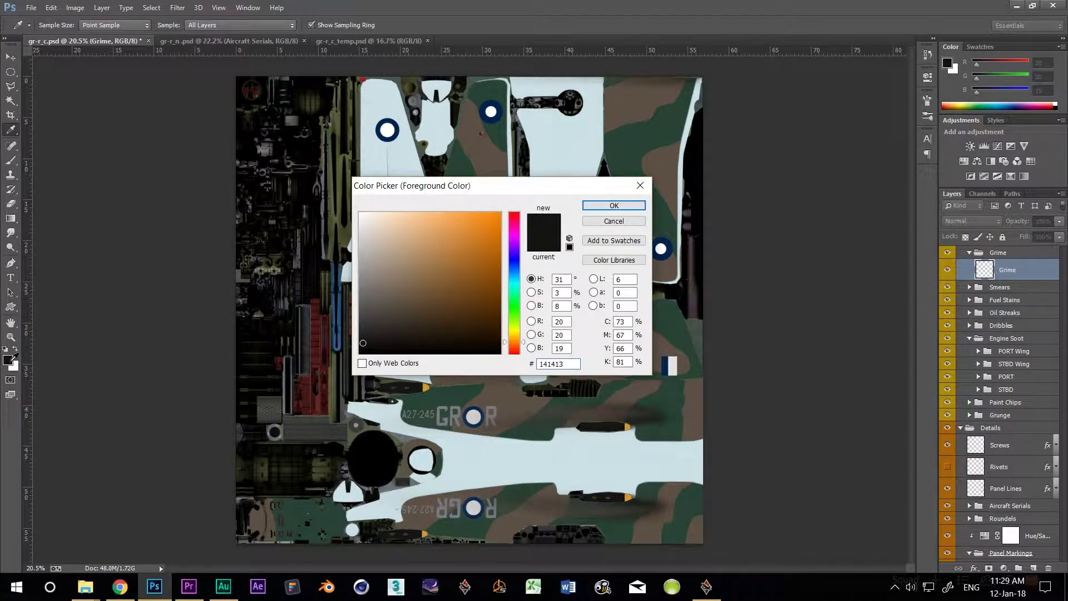
pyautogui.click(409, 296)
pyautogui.click(603, 207)
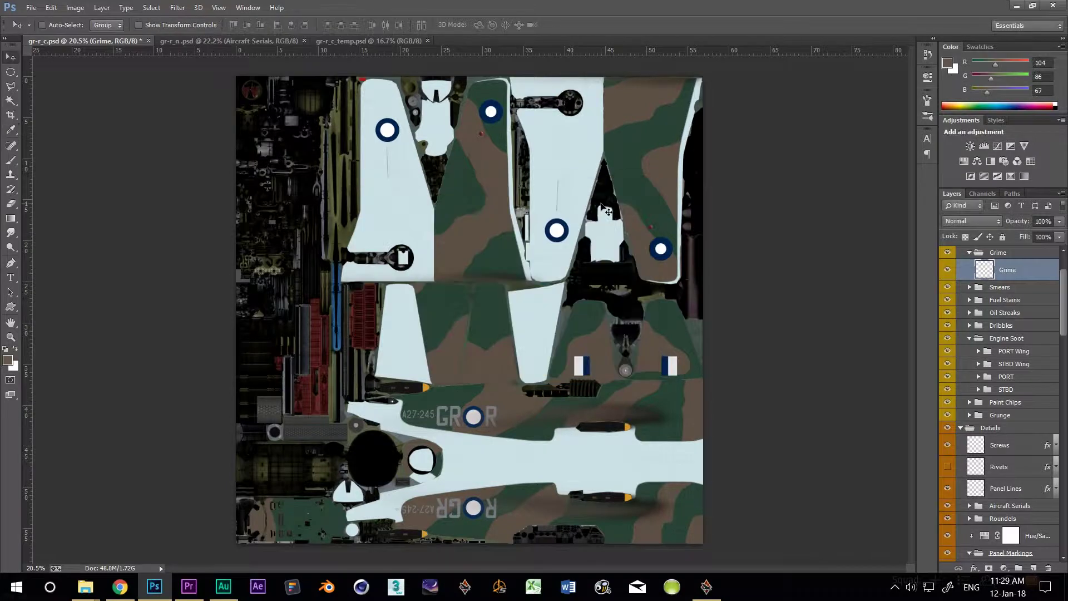
# - Set the background colour to the dark brown #311e11
pyautogui.click(15, 369)
pyautogui.click(515, 345)
pyautogui.click(452, 327)
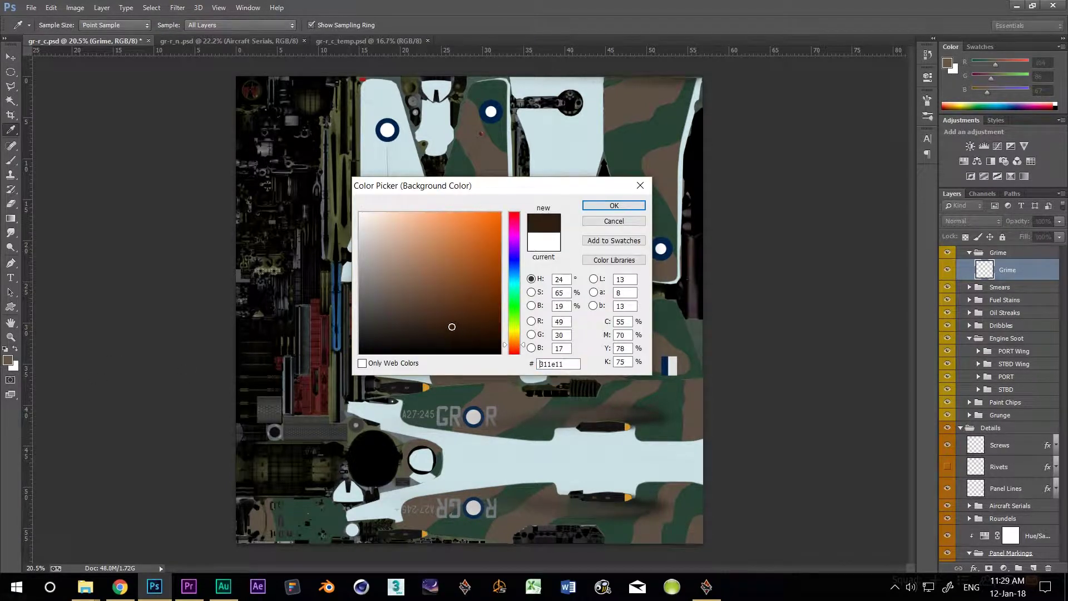
pyautogui.click(615, 206)
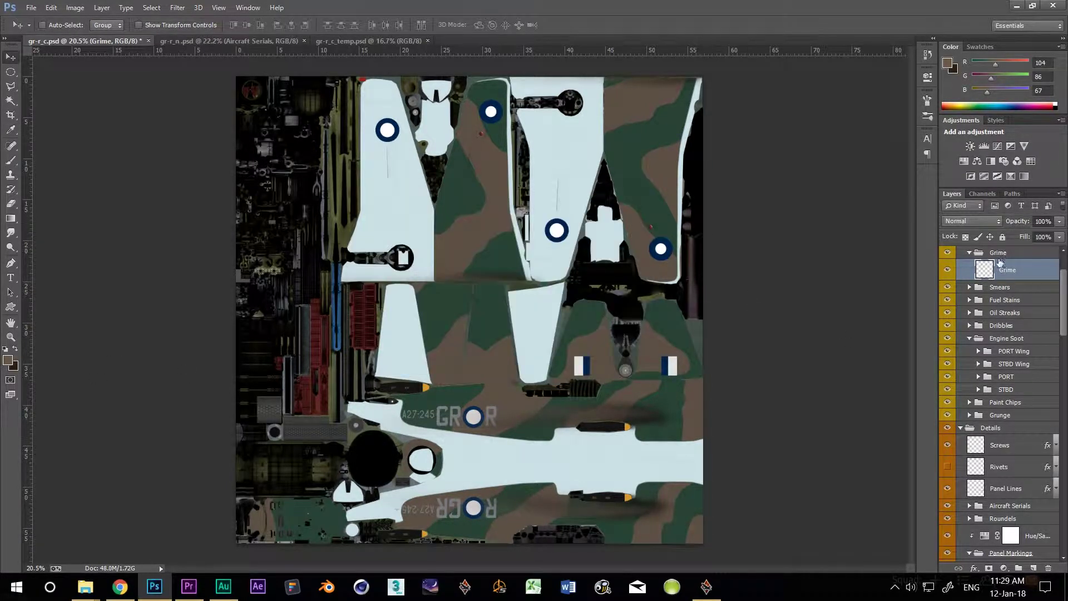
# - Load the outline of the ALL layer in the Shapes group as a selection and render clouds inside it on the Grime layer
pyautogui.scroll(-5, 979, 479)
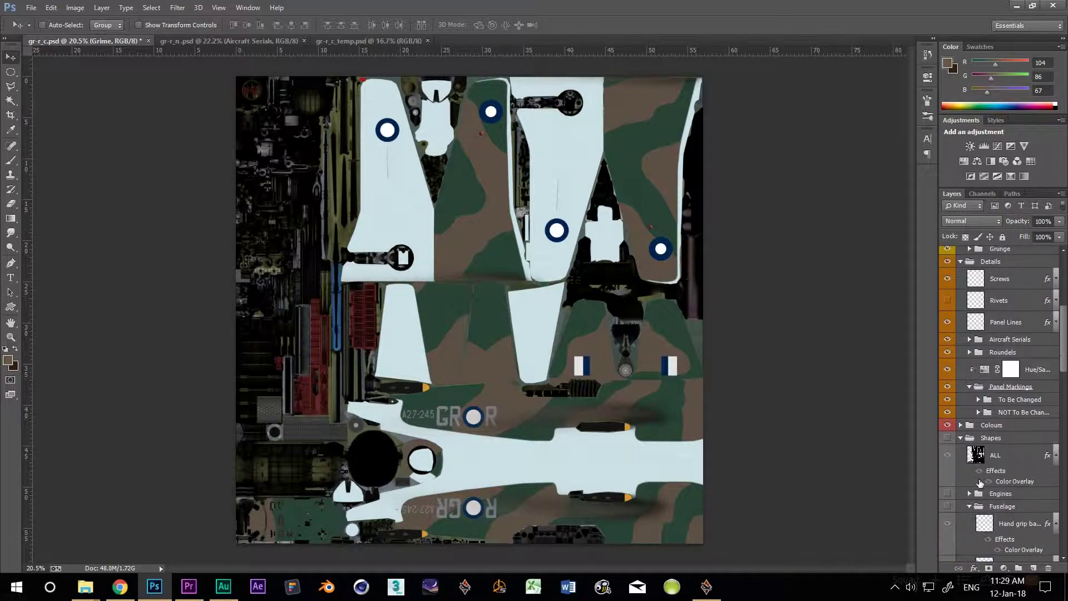
pyautogui.keyDown('ctrl'); pyautogui.click(976, 456); pyautogui.keyUp('ctrl')
pyautogui.scroll(4, 975, 434)
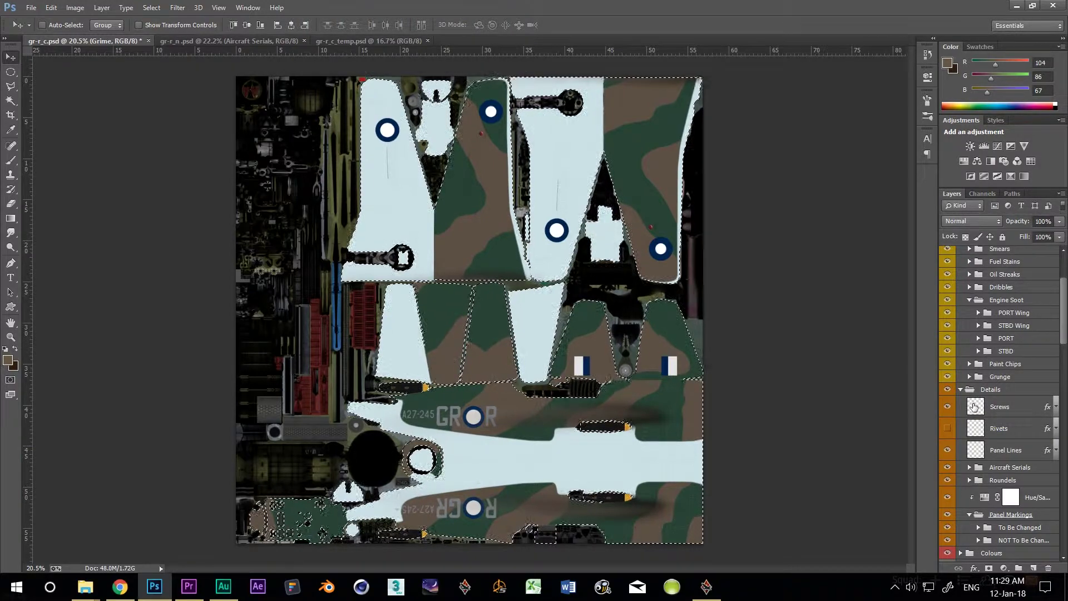
pyautogui.scroll(2, 974, 406)
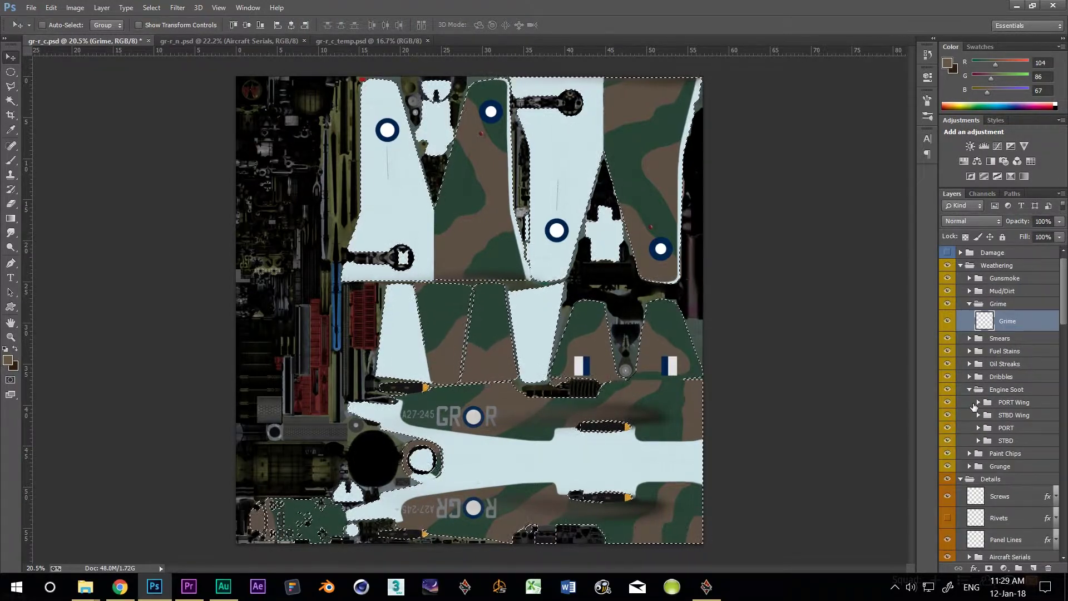
pyautogui.click(177, 7)
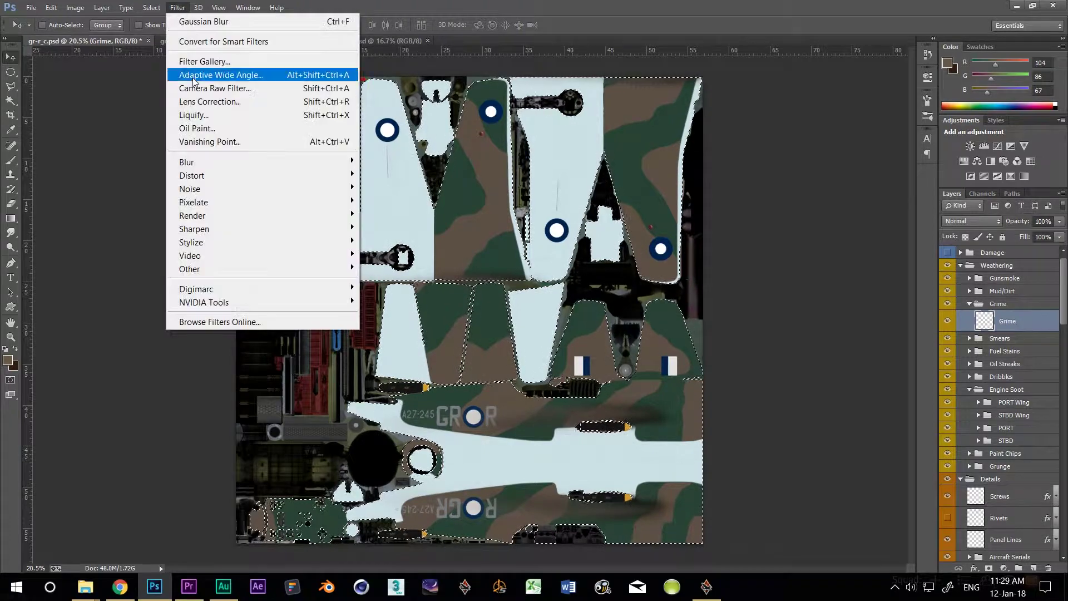
pyautogui.moveTo(193, 216)
pyautogui.click(139, 213)
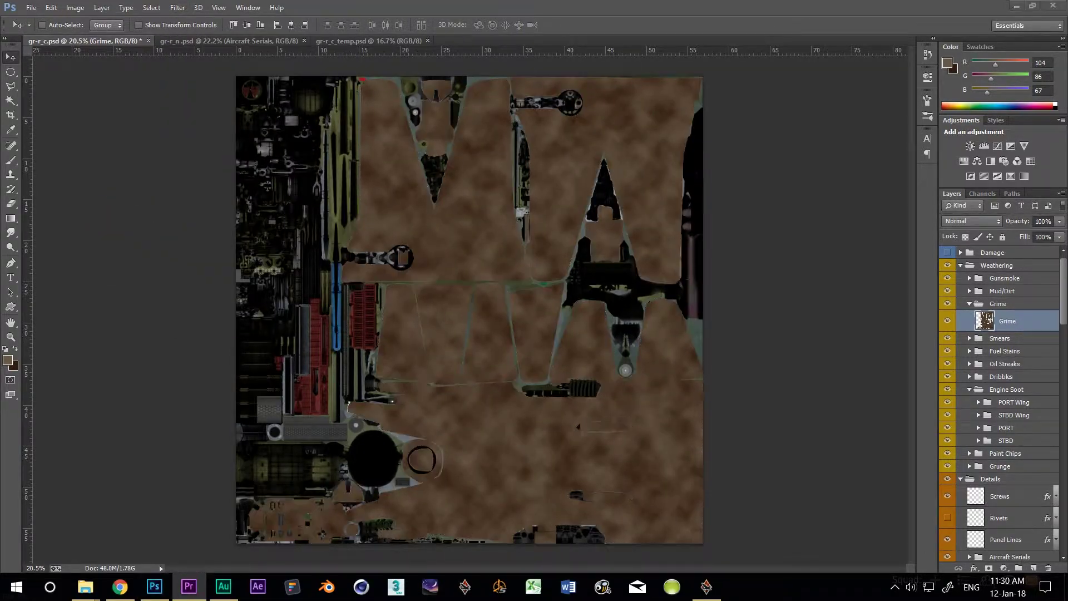
pyautogui.click(836, 109)
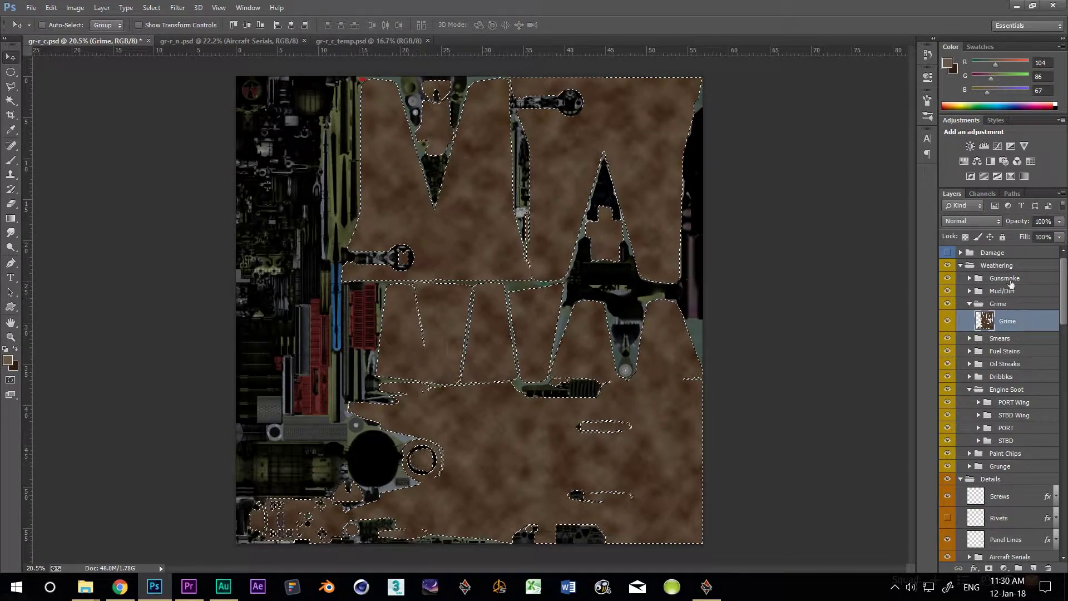
# - Add a Pattern Overlay to the Grime layer using a grainy black-and-white pattern scaled to 1000%
pyautogui.click(973, 567)
pyautogui.click(996, 551)
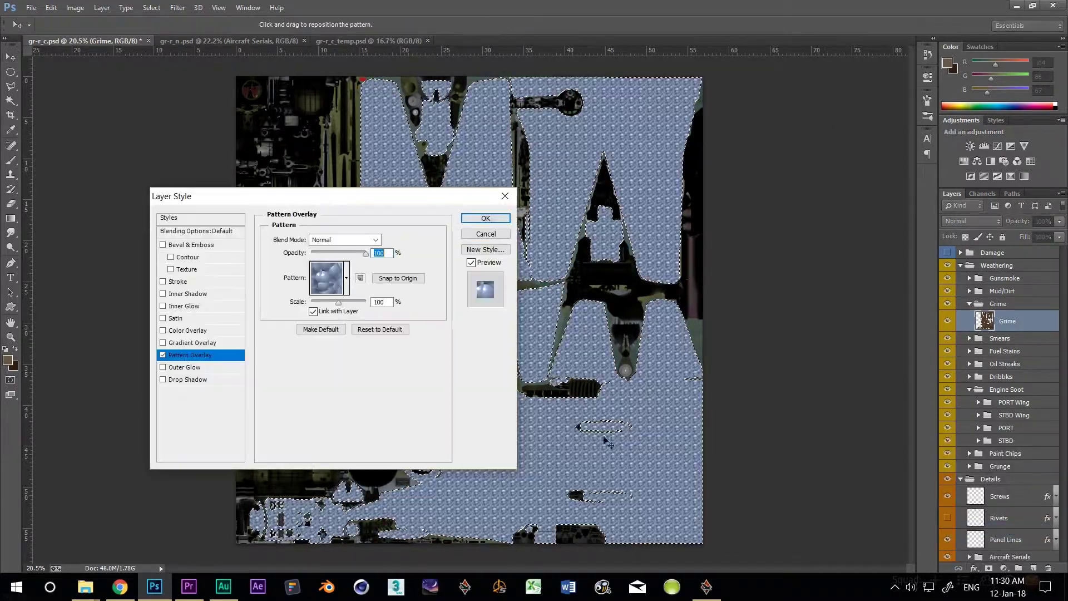
pyautogui.click(346, 278)
pyautogui.scroll(-4, 369, 341)
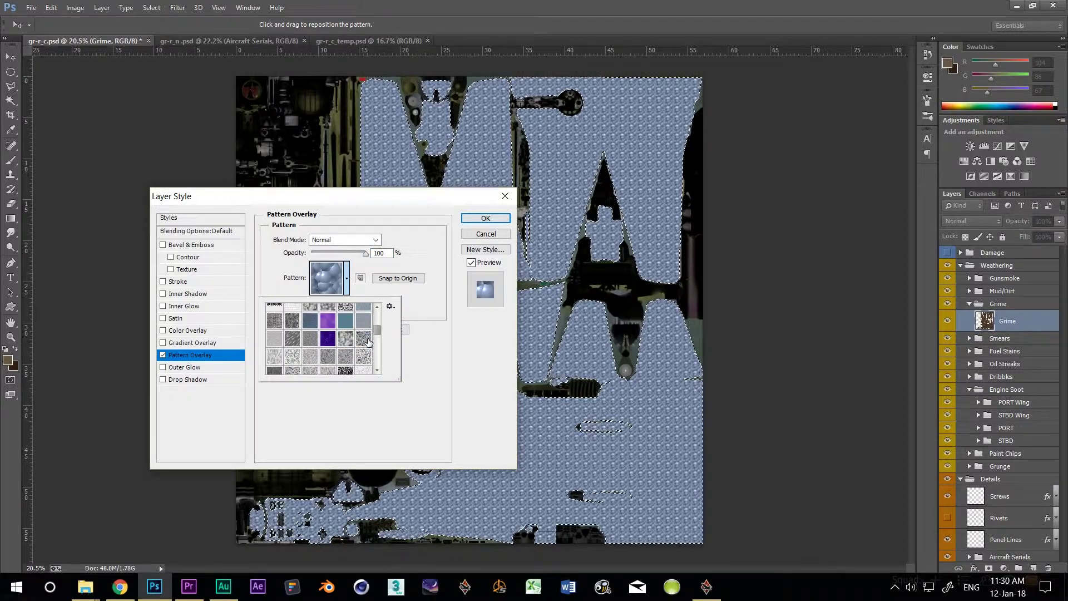
pyautogui.scroll(-2, 364, 341)
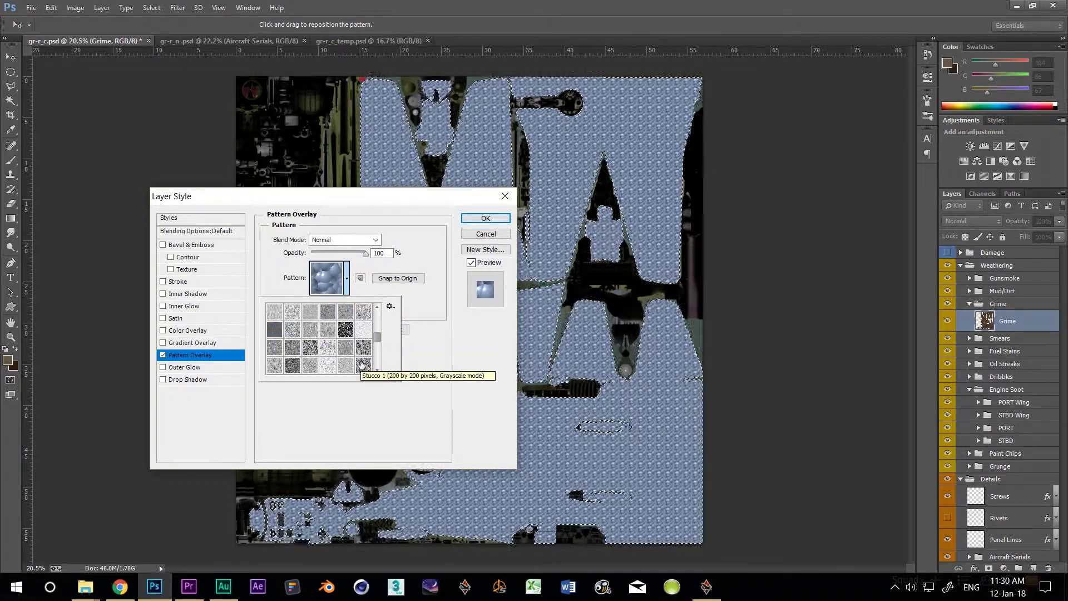
pyautogui.click(365, 330)
pyautogui.click(376, 269)
pyautogui.moveTo(337, 304); pyautogui.dragTo(368, 304)
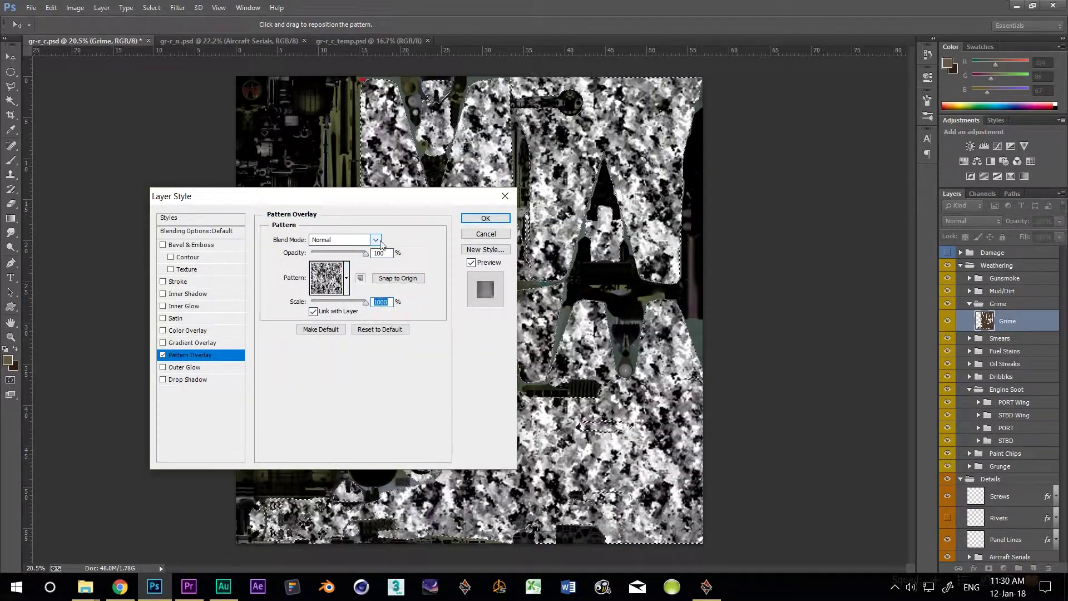
# - Set the pattern overlay's blend mode to Overlay, lower its opacity to about 16%, and apply the layer style
pyautogui.click(374, 240)
pyautogui.click(322, 173)
pyautogui.moveTo(366, 255); pyautogui.dragTo(328, 257)
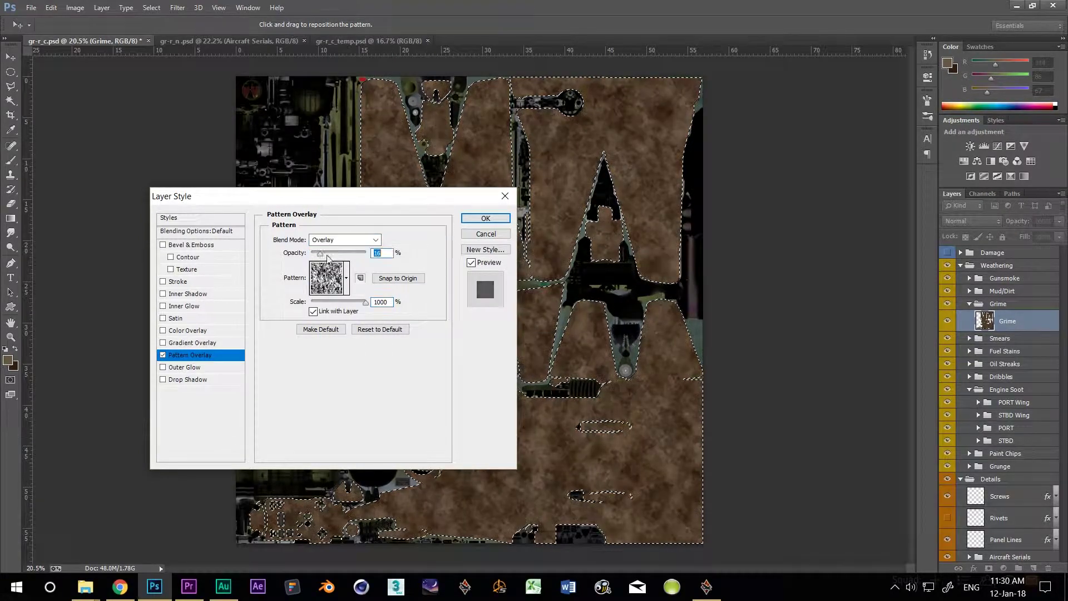
pyautogui.press('Return')
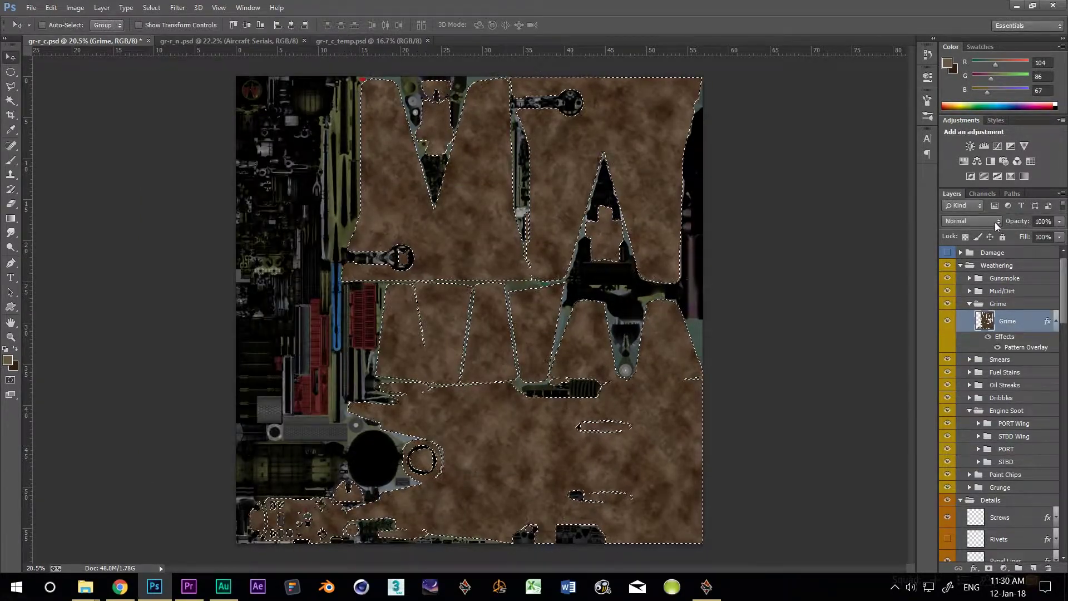
# - Set the Grime layer's blend mode to Overlay and its opacity to 50%
pyautogui.click(972, 221)
pyautogui.click(954, 400)
pyautogui.click(1060, 221)
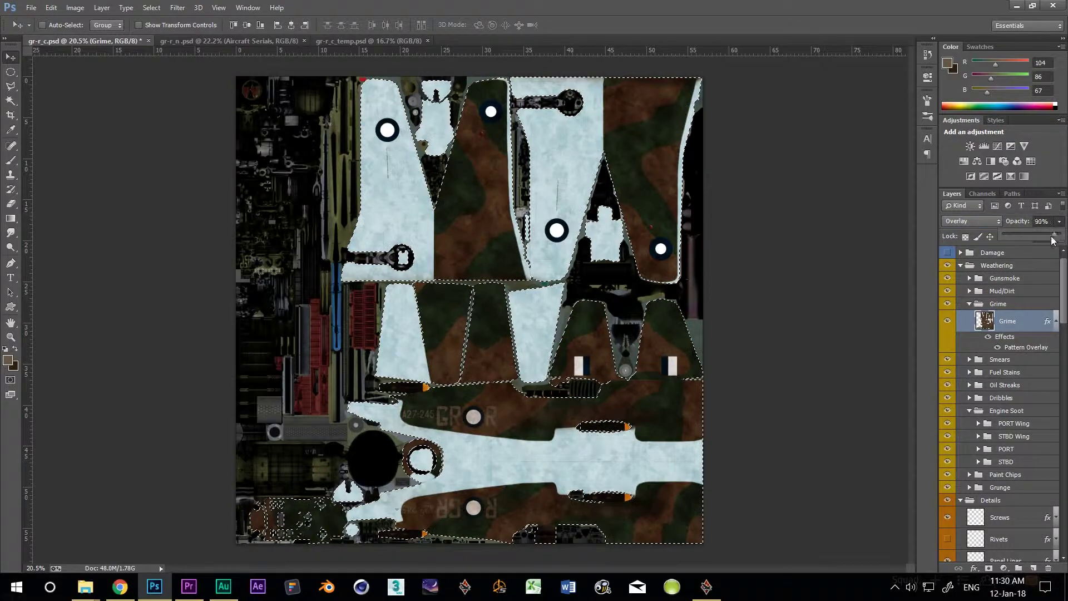
pyautogui.moveTo(1056, 234); pyautogui.dragTo(1045, 234)
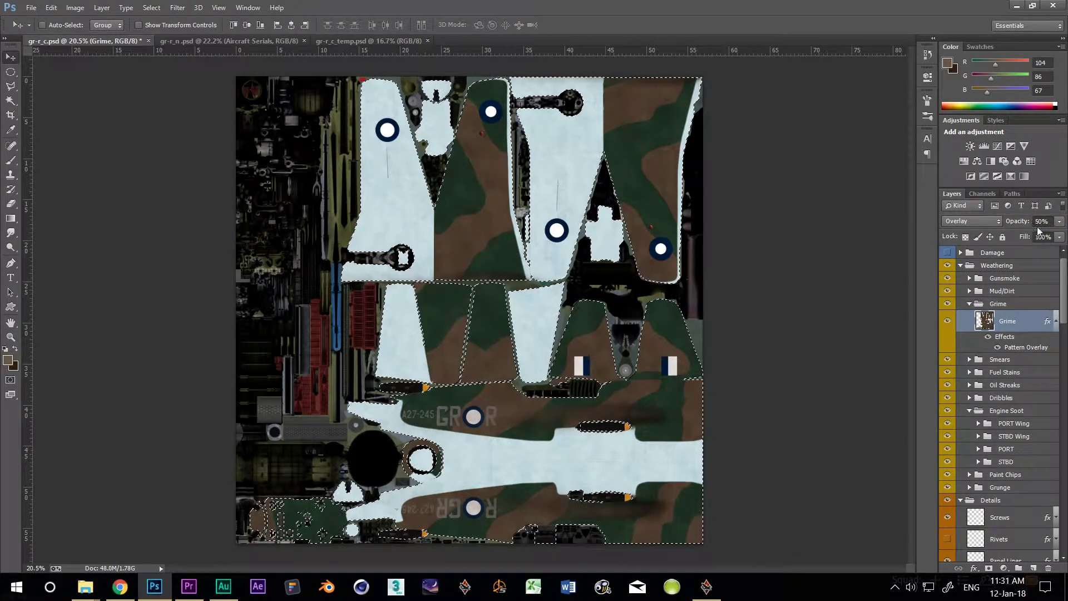
pyautogui.click(189, 587)
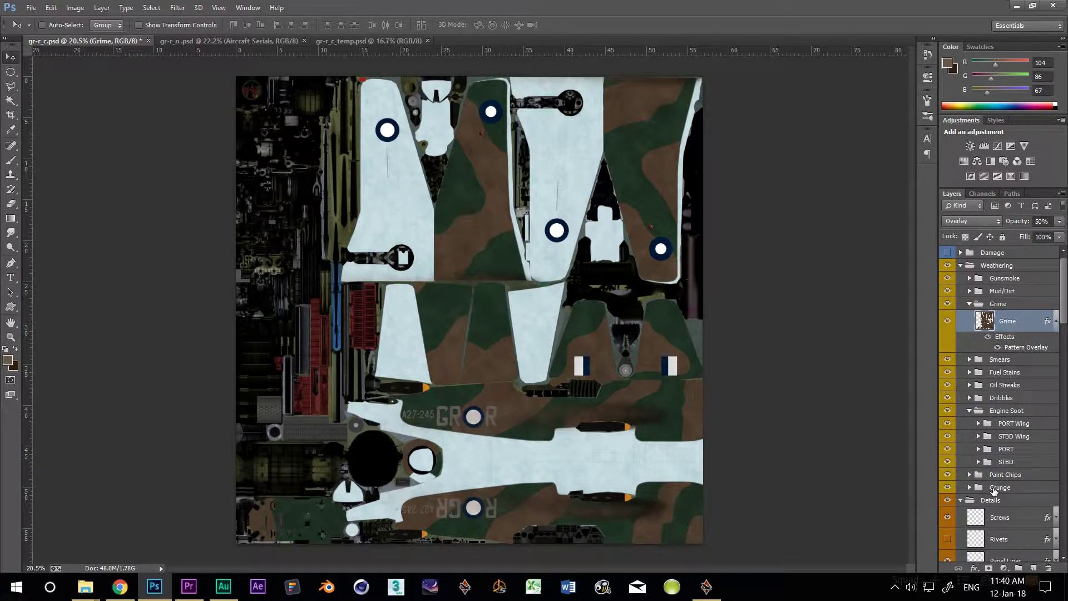
# - Expand the Grunge group to expose its layers, and raise the Panel Lines layer's opacity to 100%
pyautogui.click(993, 488)
pyautogui.click(970, 488)
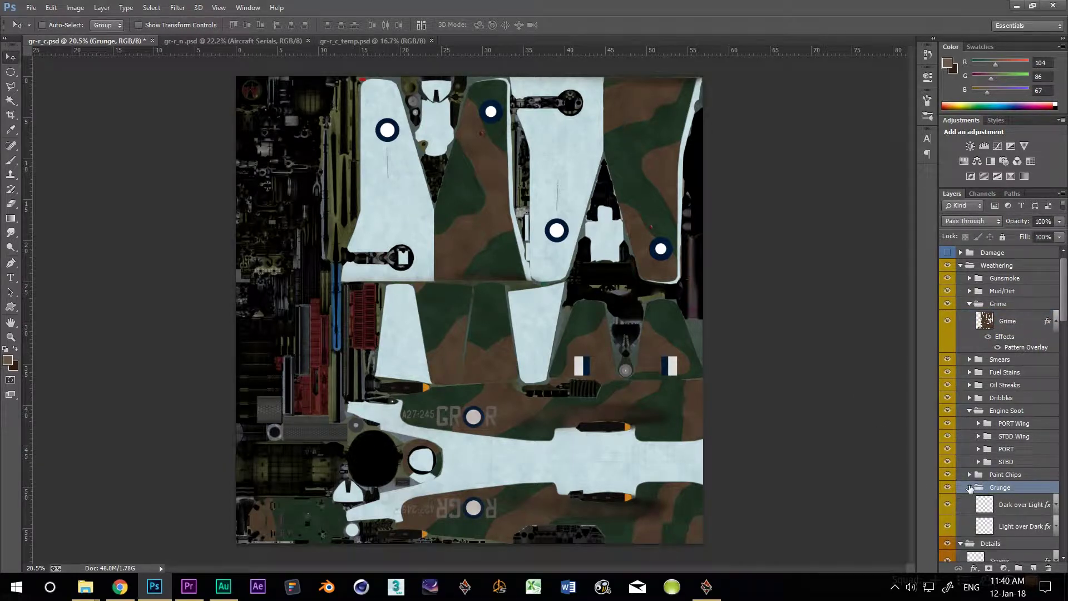
pyautogui.scroll(-3, 1007, 490)
pyautogui.scroll(-5, 1014, 488)
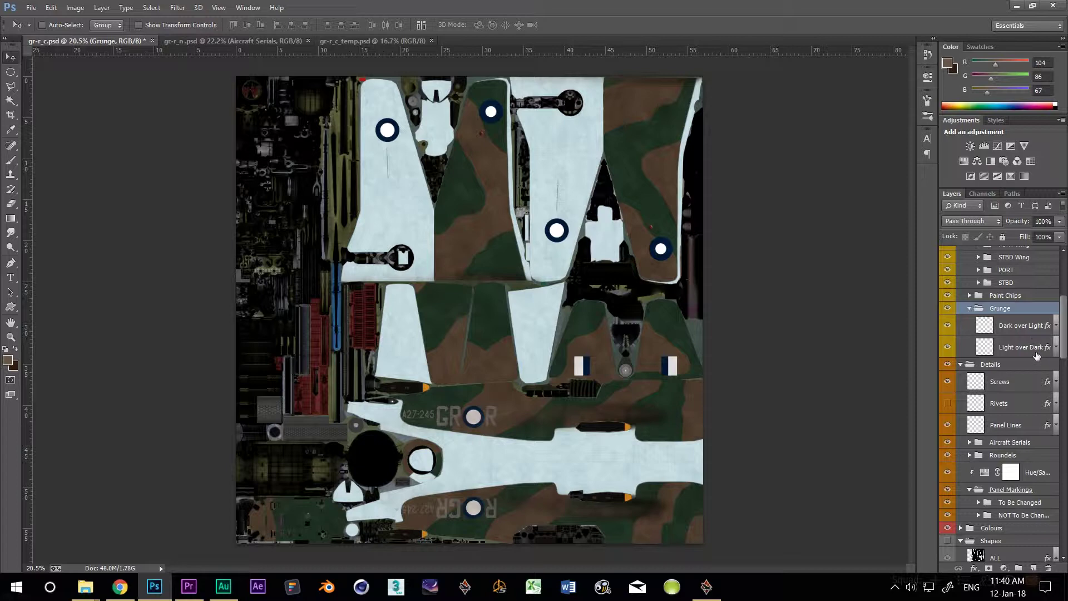
pyautogui.click(1027, 353)
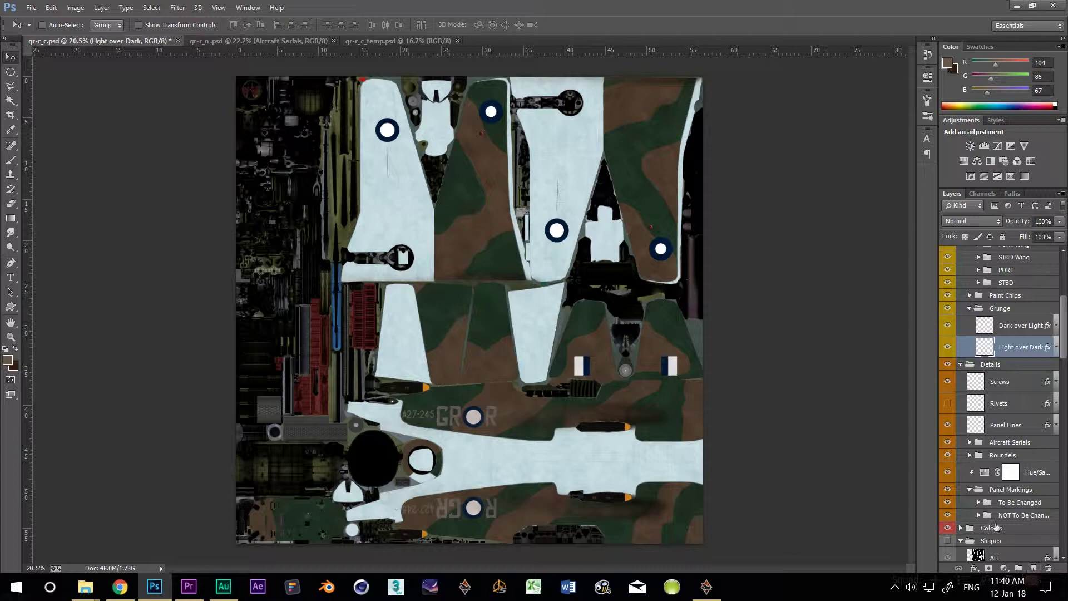
pyautogui.click(998, 426)
pyautogui.click(1059, 222)
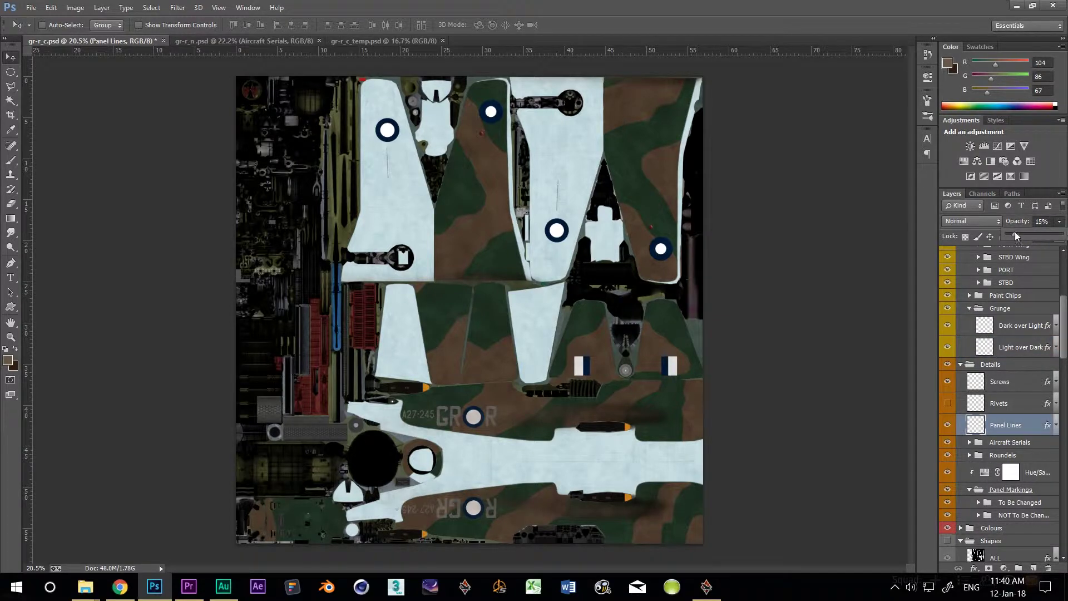
pyautogui.moveTo(1016, 236); pyautogui.dragTo(1063, 236)
# - With the Magic Wand on the Panel Lines layer, select the large brown-and-green panel below the roundel on the upper-middle camouflaged wing
pyautogui.click(10, 101)
pyautogui.scroll(2, 487, 289)
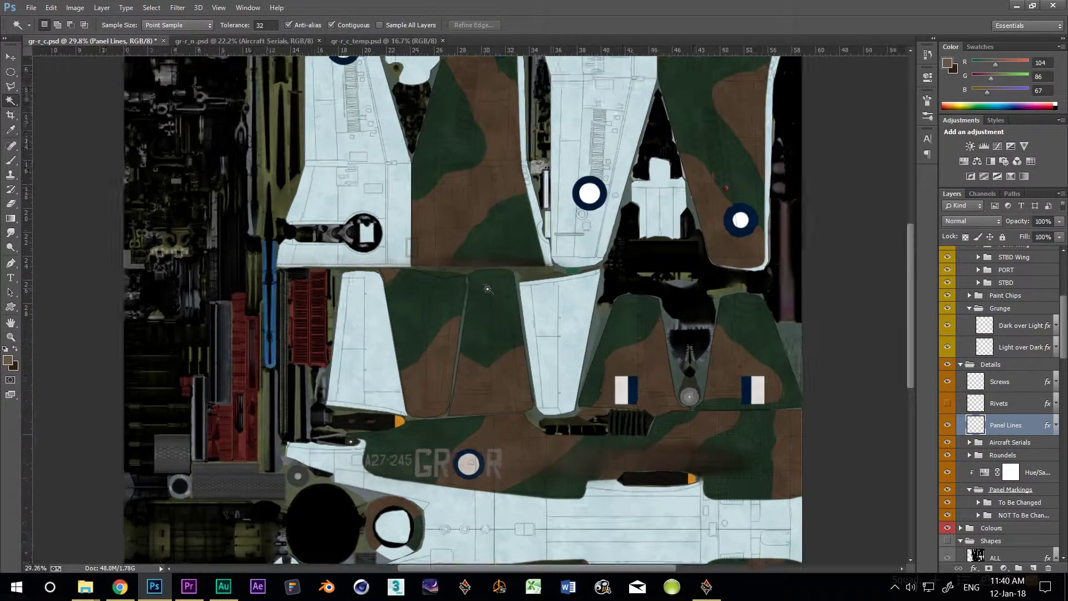
pyautogui.scroll(3, 487, 289)
pyautogui.moveTo(502, 154); pyautogui.dragTo(584, 417)
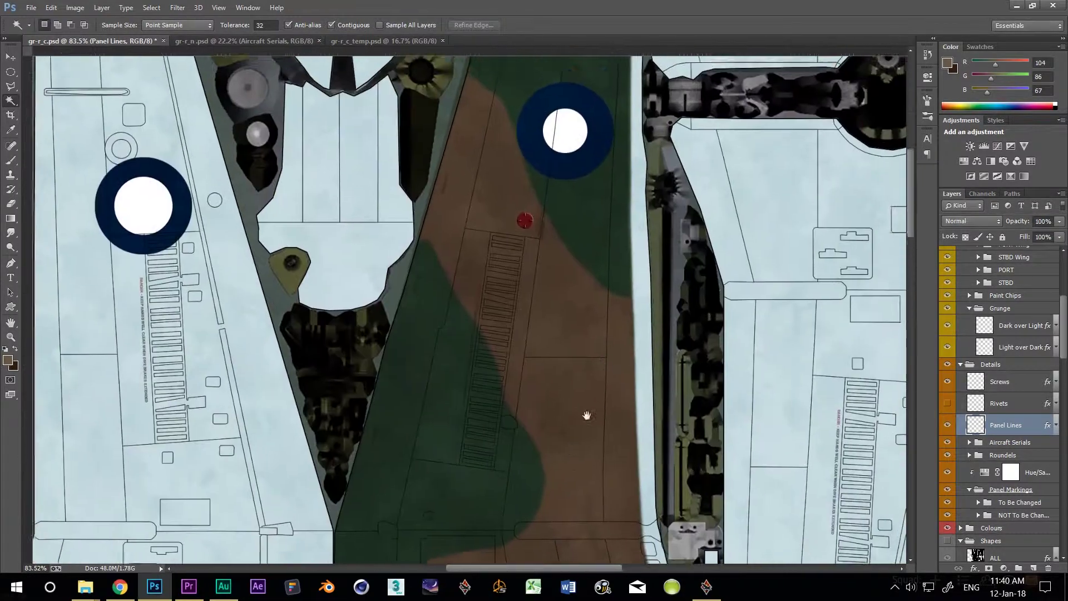
pyautogui.click(565, 469)
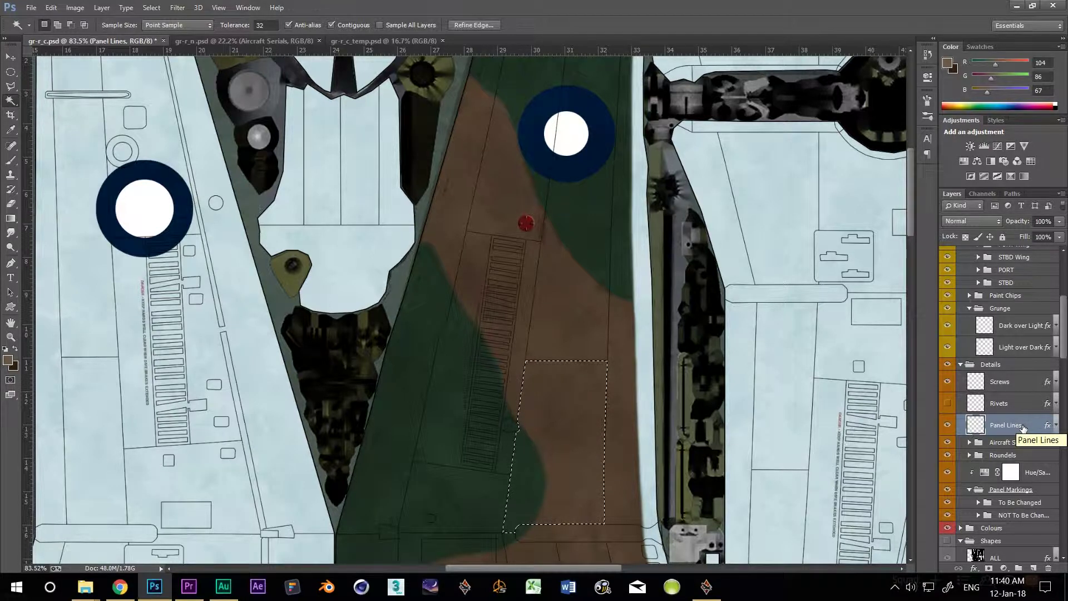
# - Fill the selected wing panel with light grey #acacac on the Light over Dark layer and set that layer's blend mode to Difference
pyautogui.click(1027, 348)
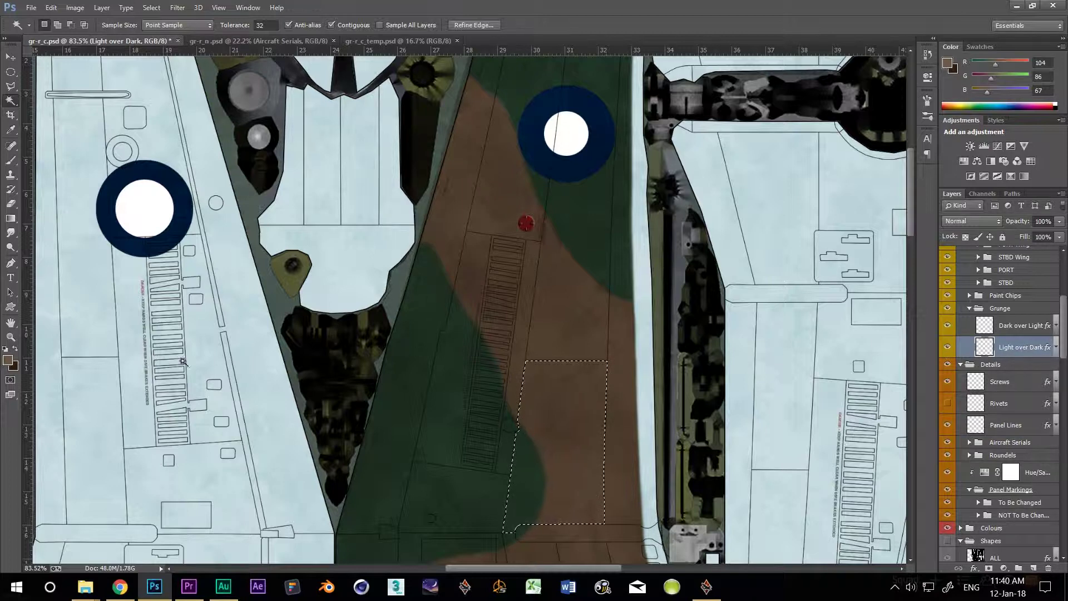
pyautogui.click(8, 360)
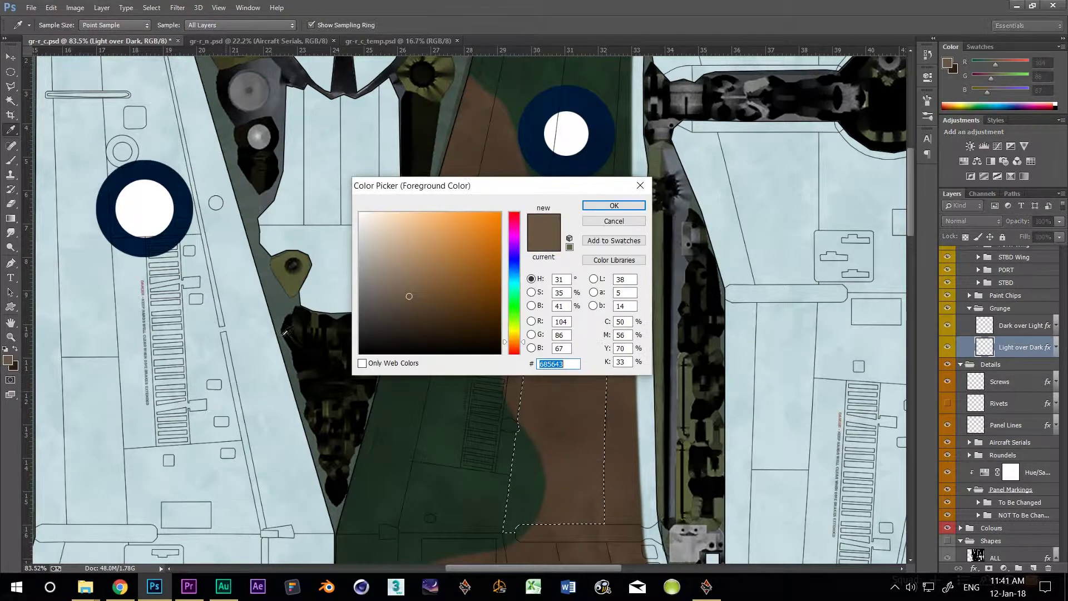
pyautogui.click(359, 258)
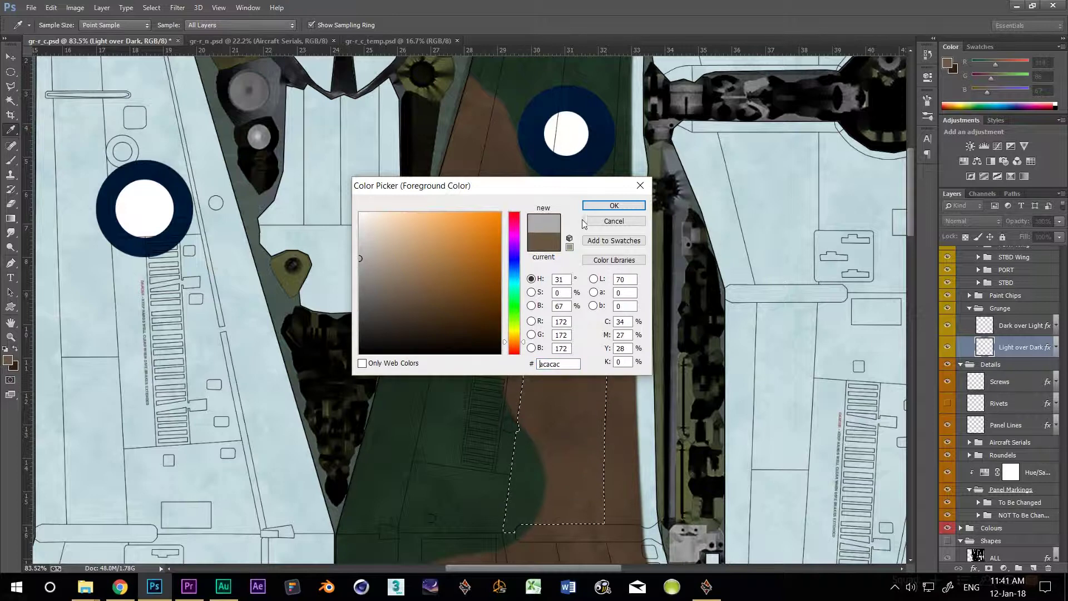
pyautogui.click(614, 206)
pyautogui.press('w')
pyautogui.hotkey('alt', 'BackSpace')
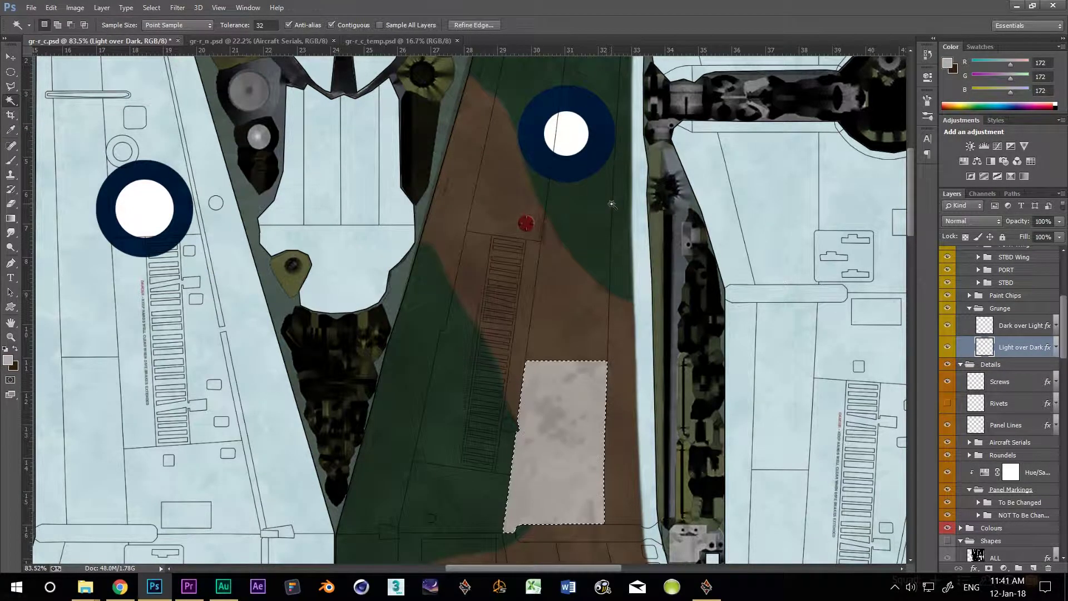
pyautogui.click(990, 222)
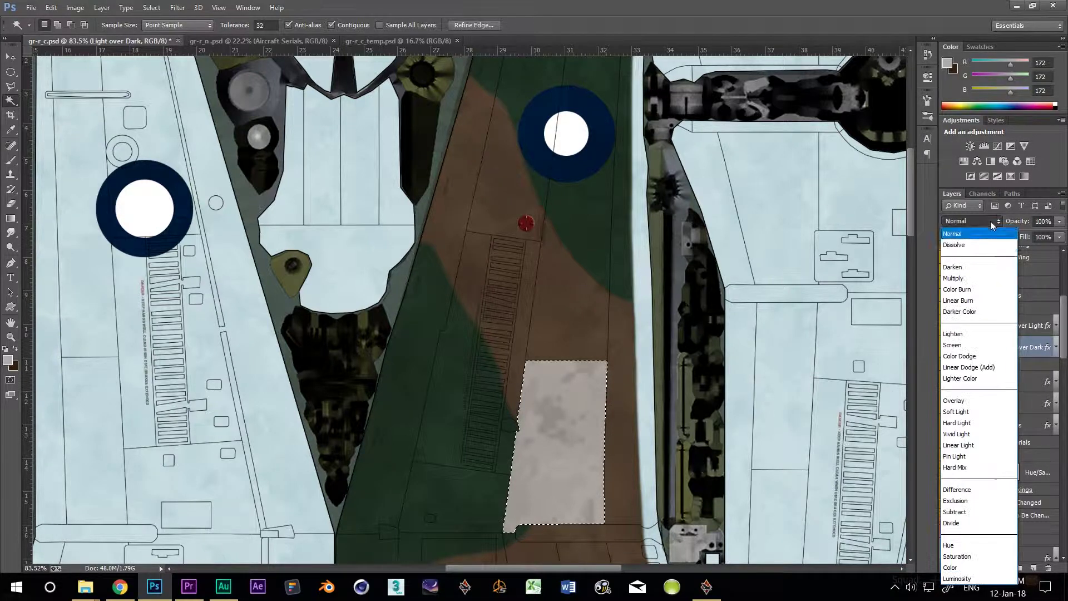
pyautogui.click(996, 491)
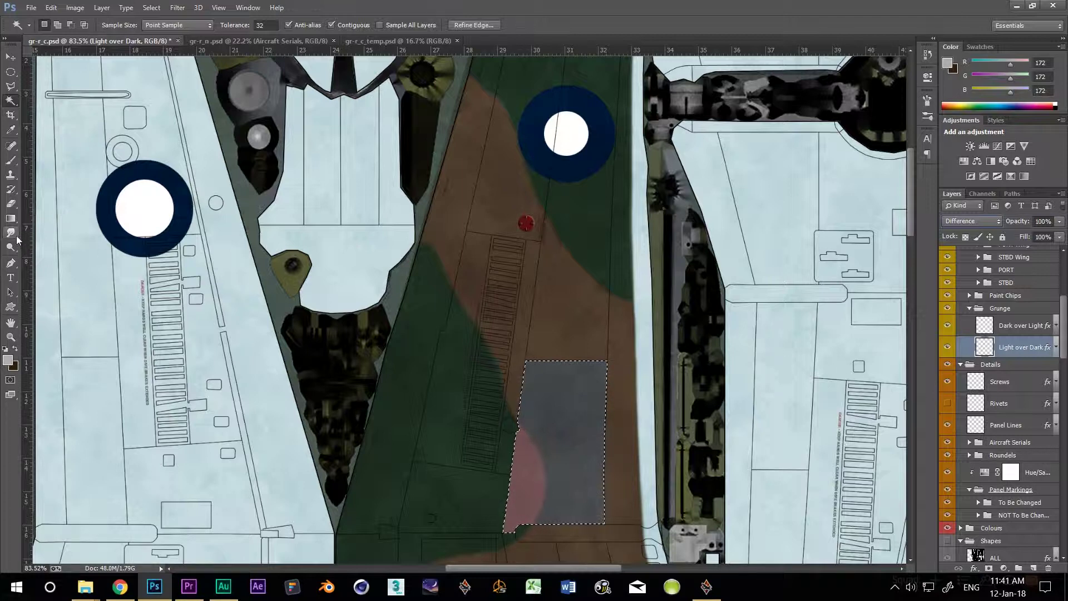
# - Choose the 160 px textured splatter tip for the Eraser tool and resize it to 50 px
pyautogui.click(13, 205)
pyautogui.rightClick(559, 278)
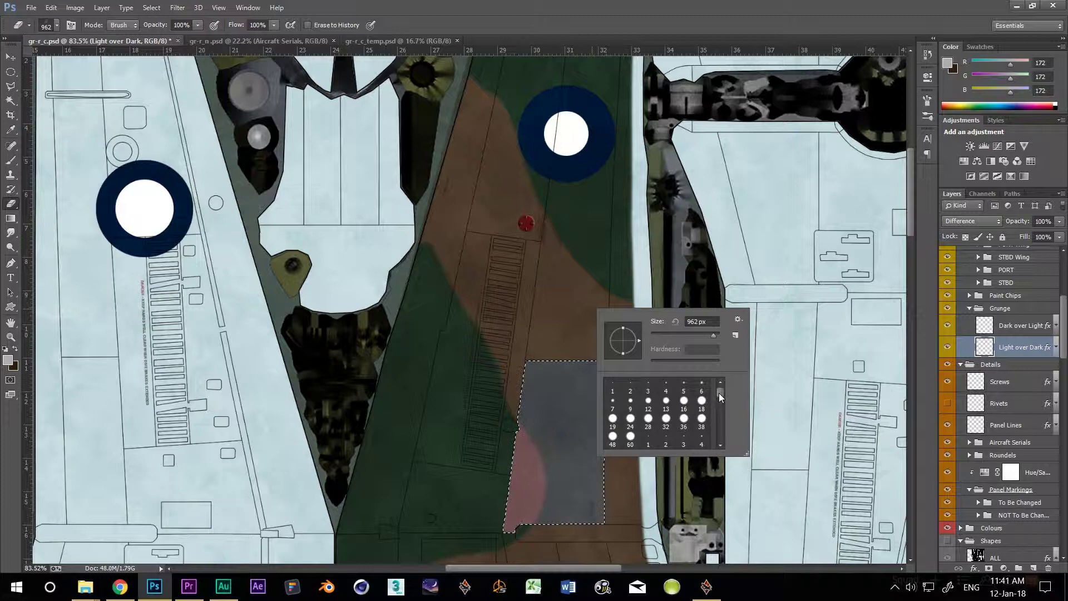
pyautogui.moveTo(719, 393); pyautogui.dragTo(719, 409)
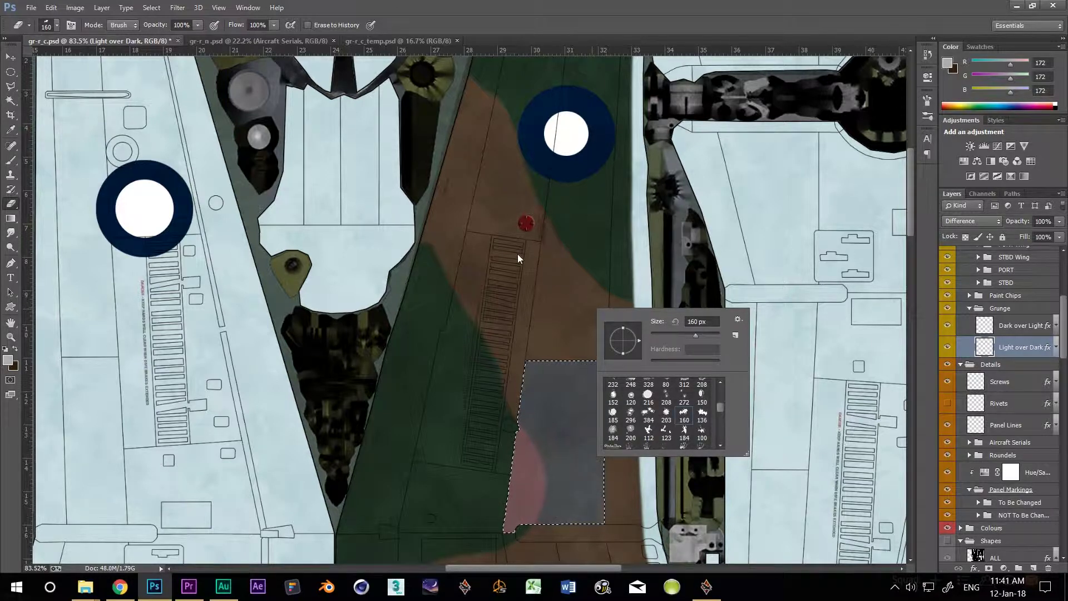
pyautogui.click(674, 332)
pyautogui.press('Return')
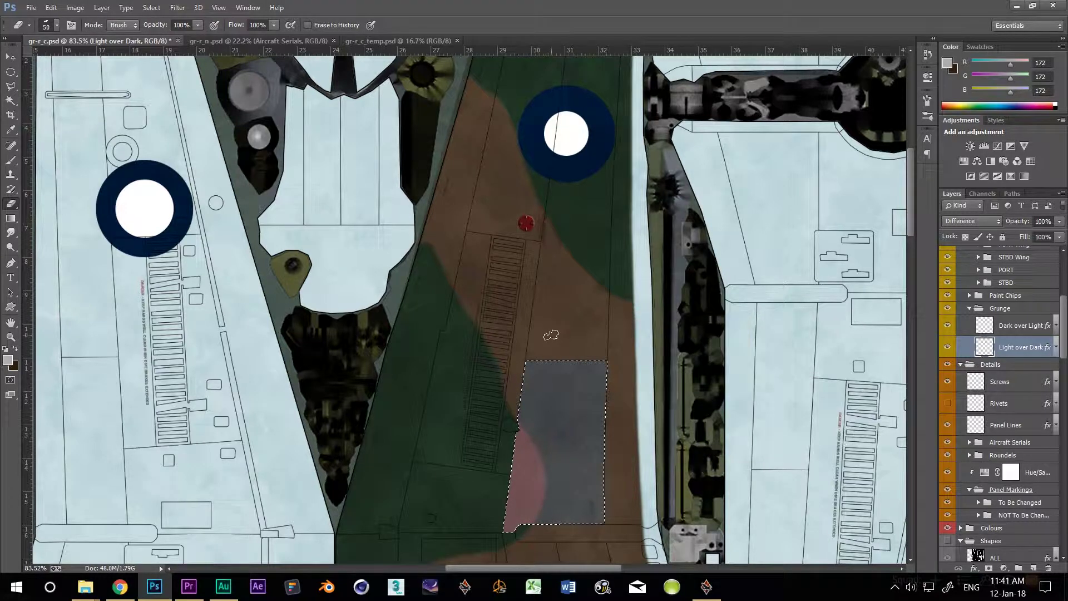
# - Enable Shape Dynamics on the eraser tip with 100% size and angle jitter and 50% roundness jitter, and lower its opacity to 41%
pyautogui.click(927, 102)
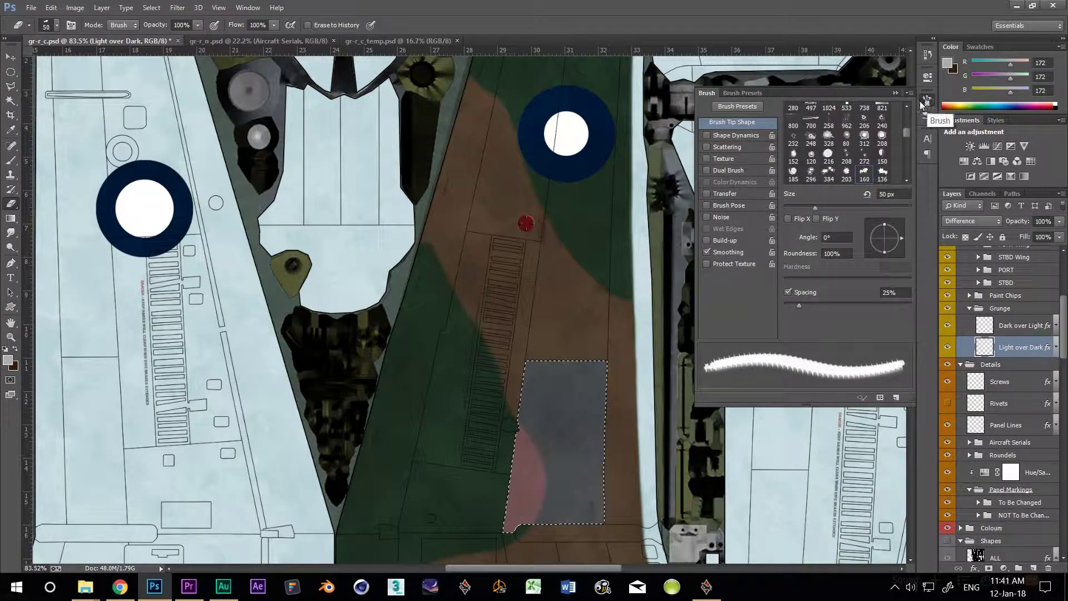
pyautogui.click(735, 136)
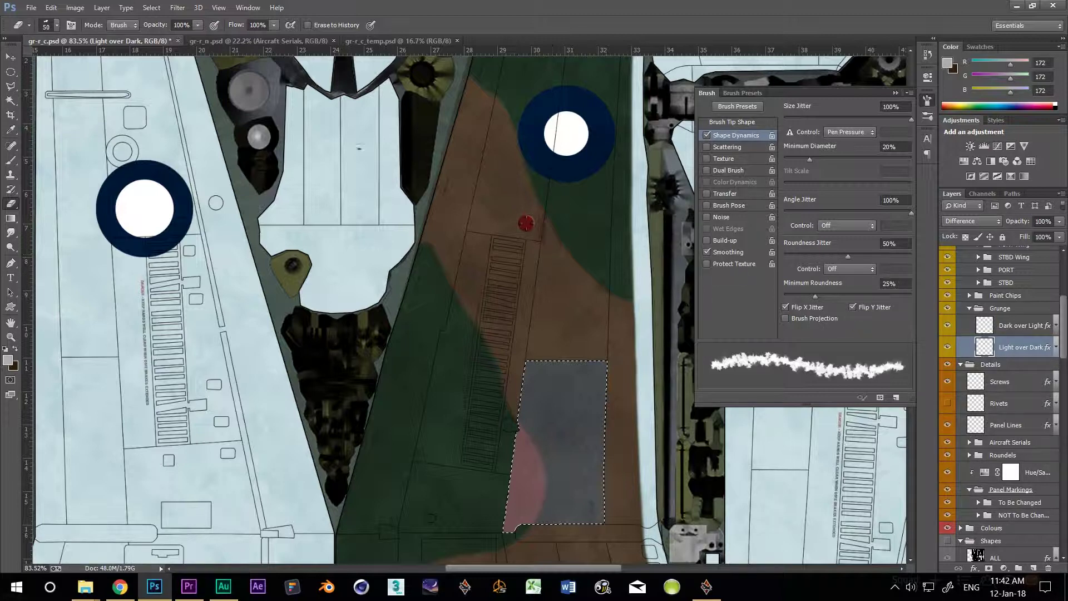
pyautogui.click(198, 26)
pyautogui.moveTo(164, 43); pyautogui.dragTo(164, 43)
# - Erase the centre of the grey fill in the selected wing panel with ragged strokes, leaving grunge near the panel edges
pyautogui.scroll(8, 566, 432)
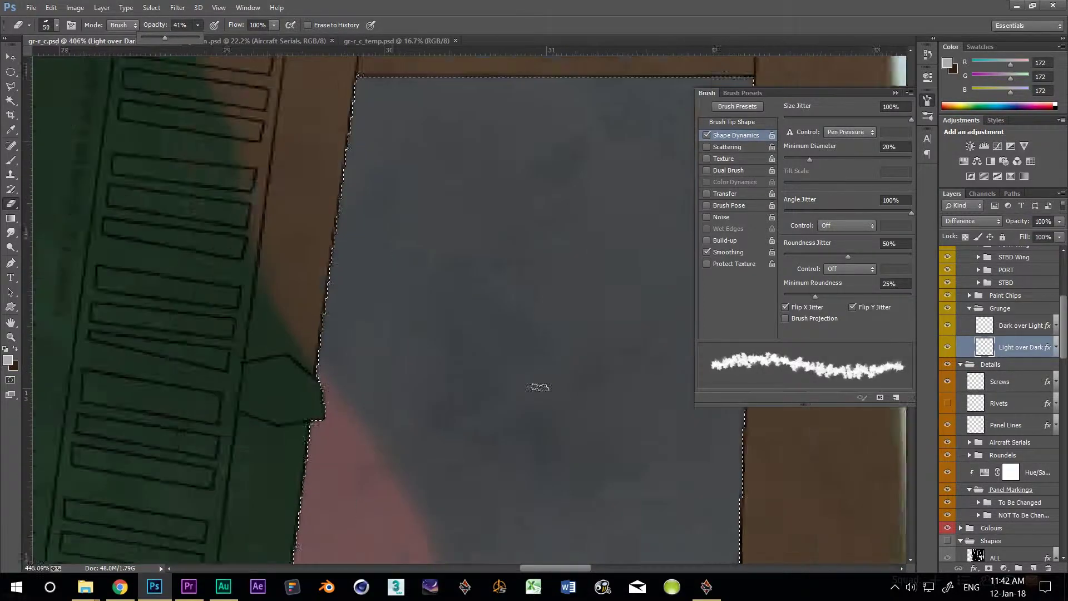
pyautogui.moveTo(512, 183)
pyautogui.mouseDown()
pyautogui.moveTo(406, 448)
pyautogui.moveTo(453, 358)
pyautogui.moveTo(458, 172)
pyautogui.moveTo(668, 345)
pyautogui.mouseUp()
pyautogui.hotkey('ctrl', 'd')
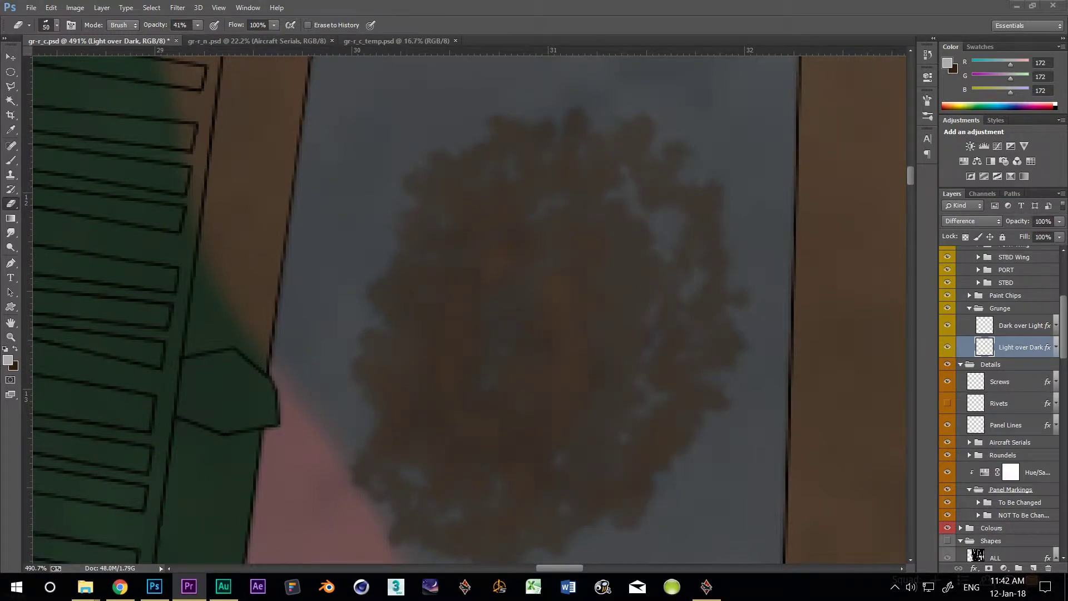
pyautogui.click(643, 227)
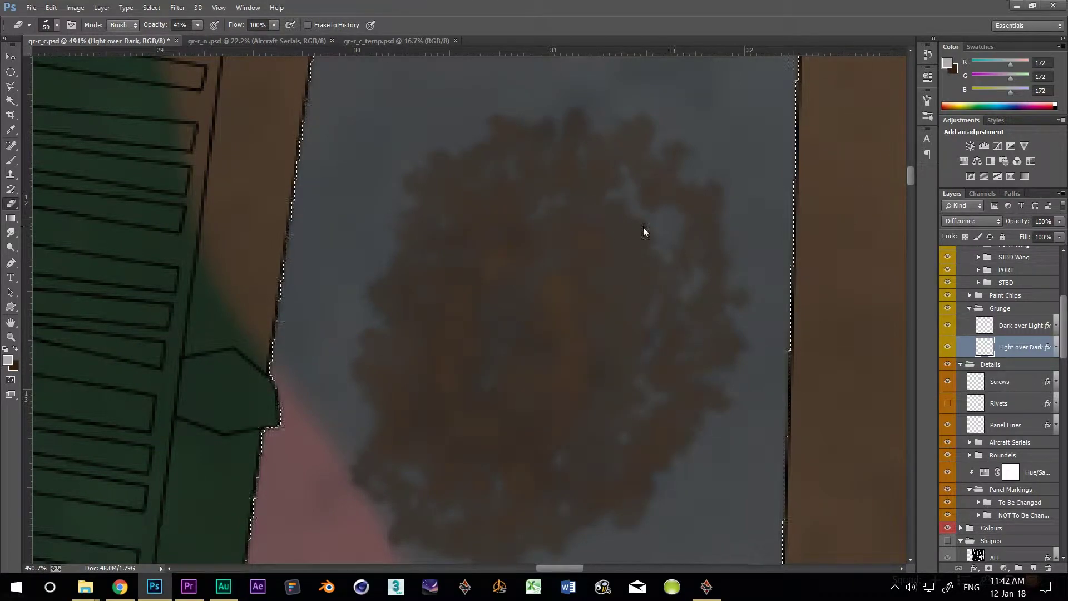
pyautogui.moveTo(643, 227)
pyautogui.mouseDown()
pyautogui.moveTo(352, 90)
pyautogui.moveTo(687, 136)
pyautogui.moveTo(713, 456)
pyautogui.mouseUp()
# - Continue erasing the fill through the lower brown-and-green part of the same wing panel
pyautogui.scroll(-4, 709, 405)
pyautogui.moveTo(621, 422)
pyautogui.mouseDown()
pyautogui.moveTo(572, 410)
pyautogui.moveTo(596, 386)
pyautogui.moveTo(489, 489)
pyautogui.mouseUp()
pyautogui.scroll(-5, 684, 505)
pyautogui.scroll(5, 733, 555)
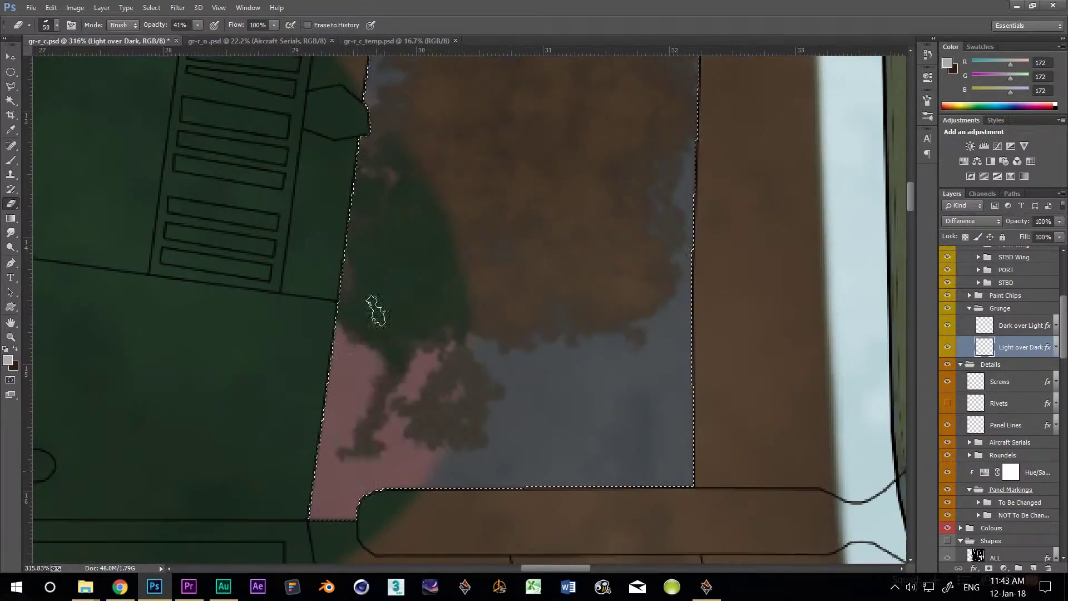
pyautogui.moveTo(375, 312)
pyautogui.mouseDown()
pyautogui.moveTo(434, 389)
pyautogui.moveTo(381, 443)
pyautogui.moveTo(533, 165)
pyautogui.moveTo(603, 444)
pyautogui.mouseUp()
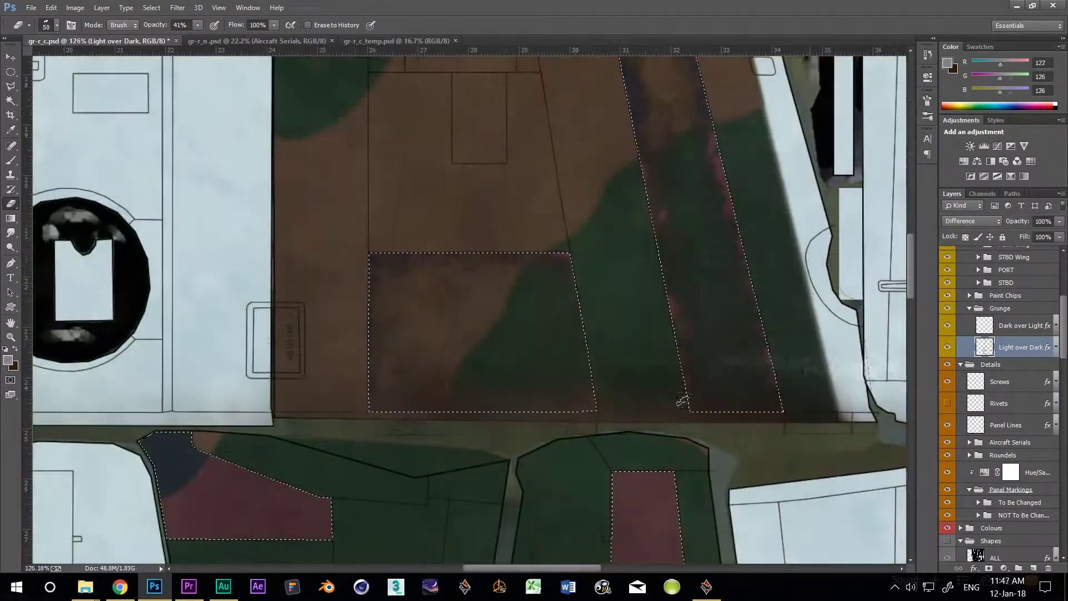
# - Erase the interior of the fill in the remaining selected panels of the first camouflaged wing, keeping grime along their edges
pyautogui.scroll(2, 651, 102)
pyautogui.scroll(-5, 645, 100)
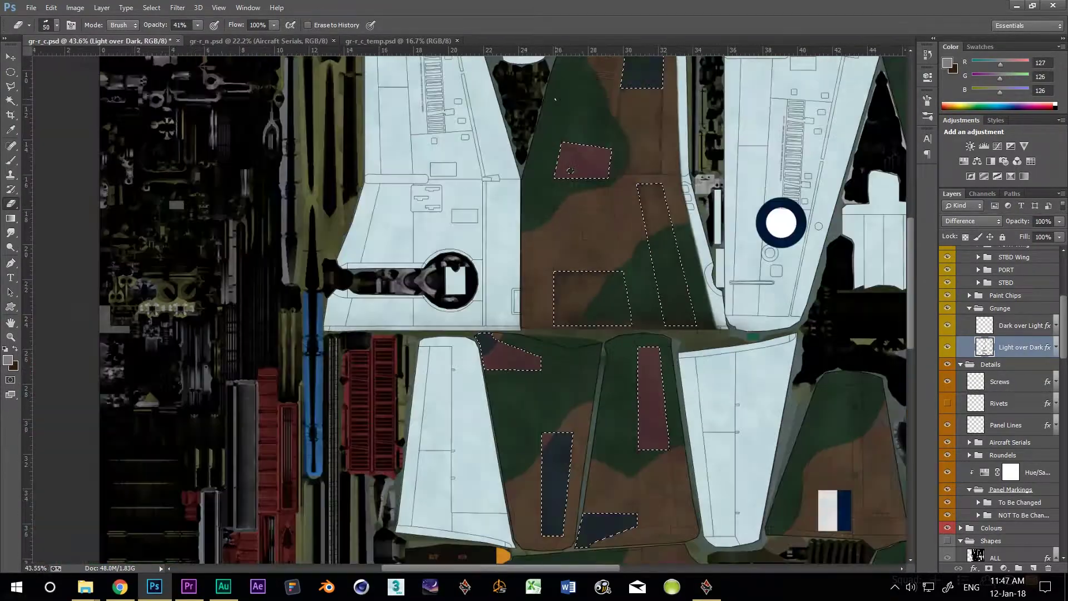
pyautogui.scroll(5, 746, 383)
pyautogui.moveTo(745, 383)
pyautogui.mouseDown()
pyautogui.moveTo(592, 275)
pyautogui.moveTo(624, 389)
pyautogui.mouseUp()
pyautogui.scroll(-5, 726, 326)
pyautogui.scroll(5, 802, 101)
pyautogui.moveTo(740, 95)
pyautogui.mouseDown()
pyautogui.moveTo(728, 372)
pyautogui.moveTo(701, 478)
pyautogui.mouseUp()
pyautogui.scroll(-2, 714, 235)
pyautogui.moveTo(742, 128)
pyautogui.mouseDown()
pyautogui.moveTo(712, 389)
pyautogui.moveTo(682, 334)
pyautogui.moveTo(668, 473)
pyautogui.mouseUp()
# - Erase the fill inside the notched panel on the second camouflaged wing, leaving darker residue along the selection edges
pyautogui.scroll(-5, 668, 390)
pyautogui.scroll(5, 631, 128)
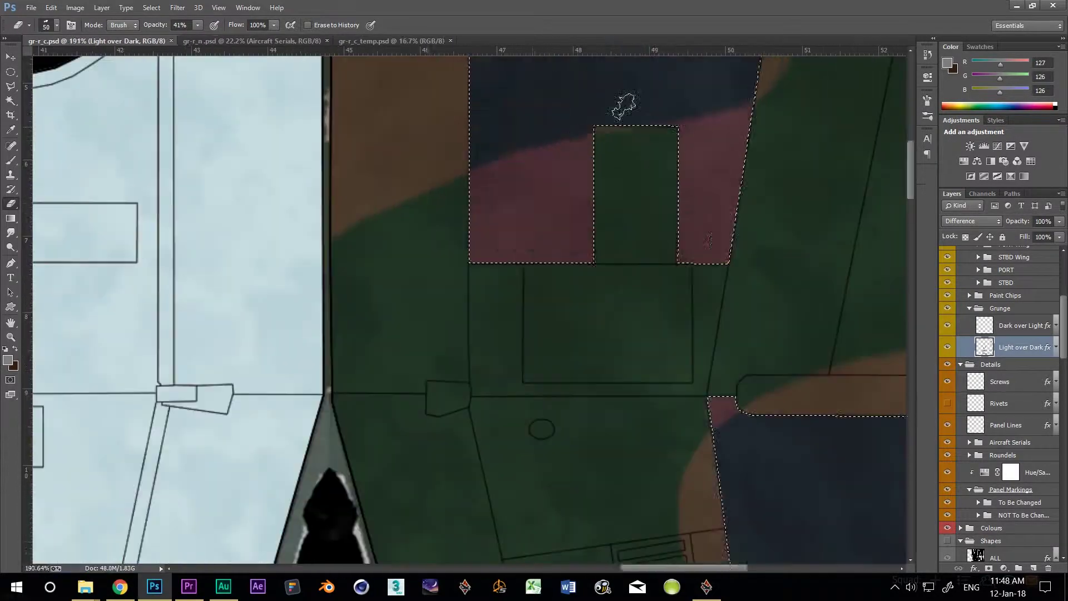
pyautogui.moveTo(622, 107); pyautogui.dragTo(734, 167)
pyautogui.moveTo(690, 150); pyautogui.dragTo(736, 265)
pyautogui.moveTo(699, 122)
pyautogui.mouseDown()
pyautogui.moveTo(641, 265)
pyautogui.moveTo(635, 368)
pyautogui.mouseUp()
pyautogui.scroll(-4, 647, 303)
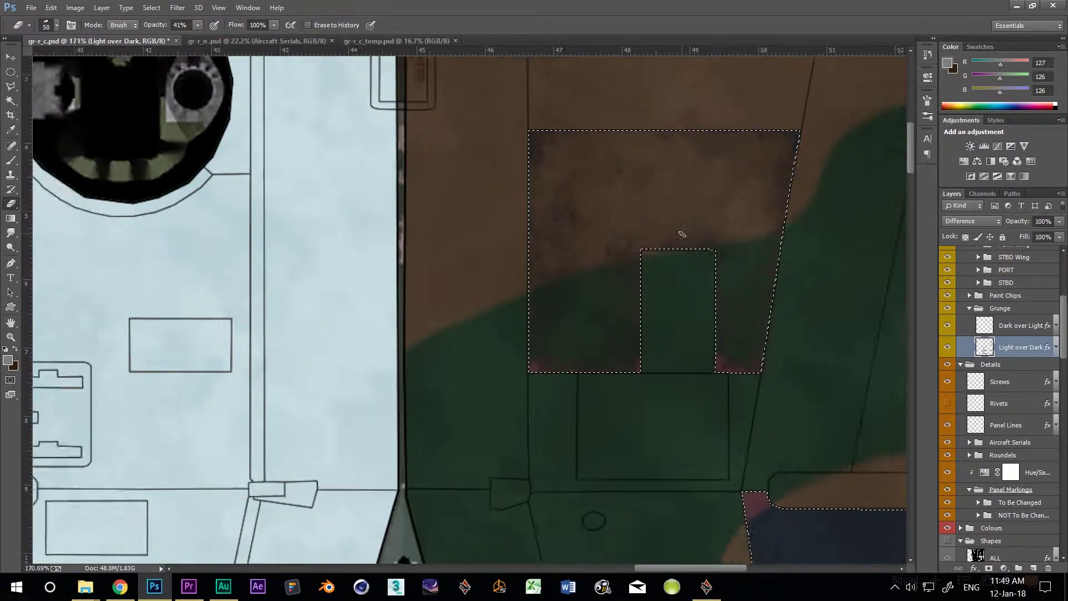
# - Wear away the fill inside the large brown panel on the second wing and the next selected panel
pyautogui.scroll(4, 702, 439)
pyautogui.moveTo(745, 401)
pyautogui.mouseDown()
pyautogui.moveTo(620, 205)
pyautogui.moveTo(902, 139)
pyautogui.moveTo(727, 335)
pyautogui.moveTo(760, 143)
pyautogui.mouseUp()
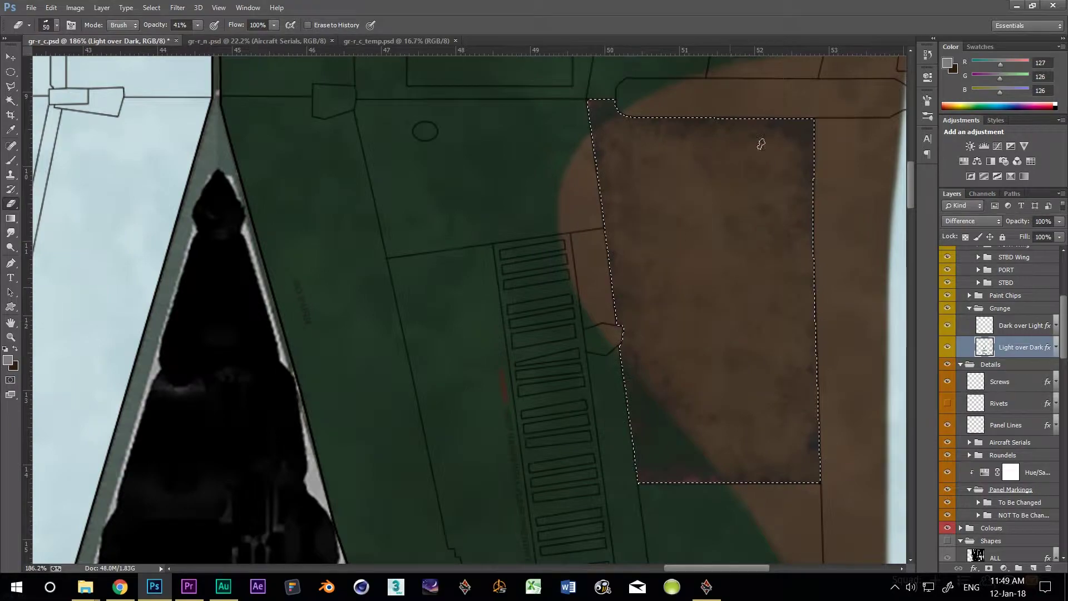
pyautogui.scroll(-4, 696, 156)
pyautogui.scroll(4, 711, 515)
pyautogui.moveTo(603, 138)
pyautogui.mouseDown()
pyautogui.moveTo(588, 458)
pyautogui.moveTo(568, 466)
pyautogui.moveTo(596, 375)
pyautogui.moveTo(538, 225)
pyautogui.mouseUp()
pyautogui.scroll(-4, 538, 225)
# - Erase most of the fill in the angled upper panel and the narrow lower panel of the first camouflaged tailplane
pyautogui.scroll(4, 344, 213)
pyautogui.moveTo(344, 213); pyautogui.dragTo(529, 276)
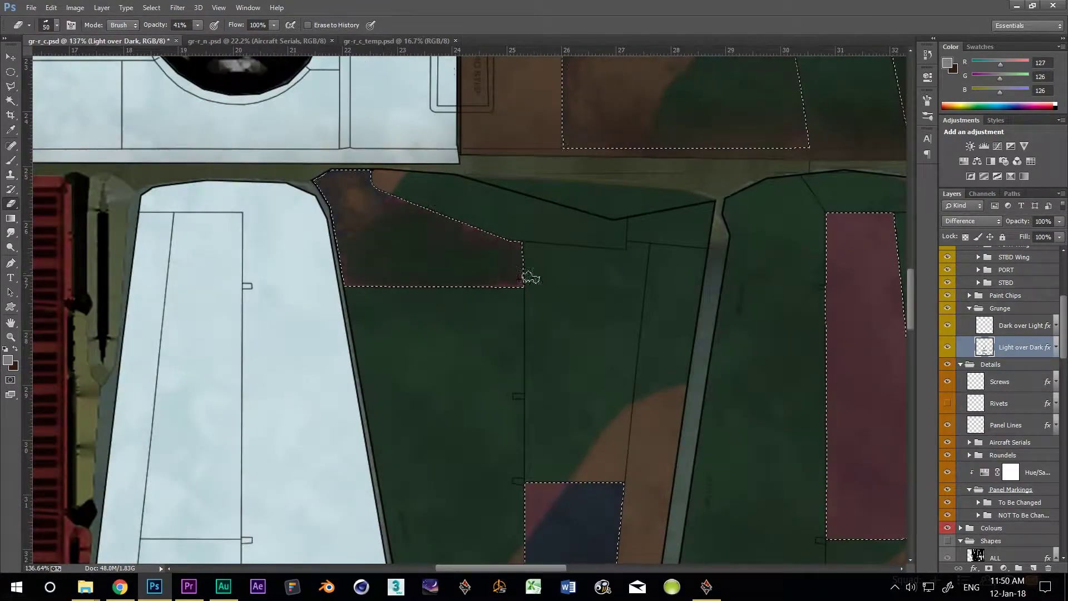
pyautogui.moveTo(678, 442); pyautogui.dragTo(717, 135)
pyautogui.moveTo(604, 467)
pyautogui.mouseDown()
pyautogui.moveTo(651, 197)
pyautogui.moveTo(571, 251)
pyautogui.moveTo(580, 296)
pyautogui.mouseUp()
pyautogui.scroll(-4, 702, 362)
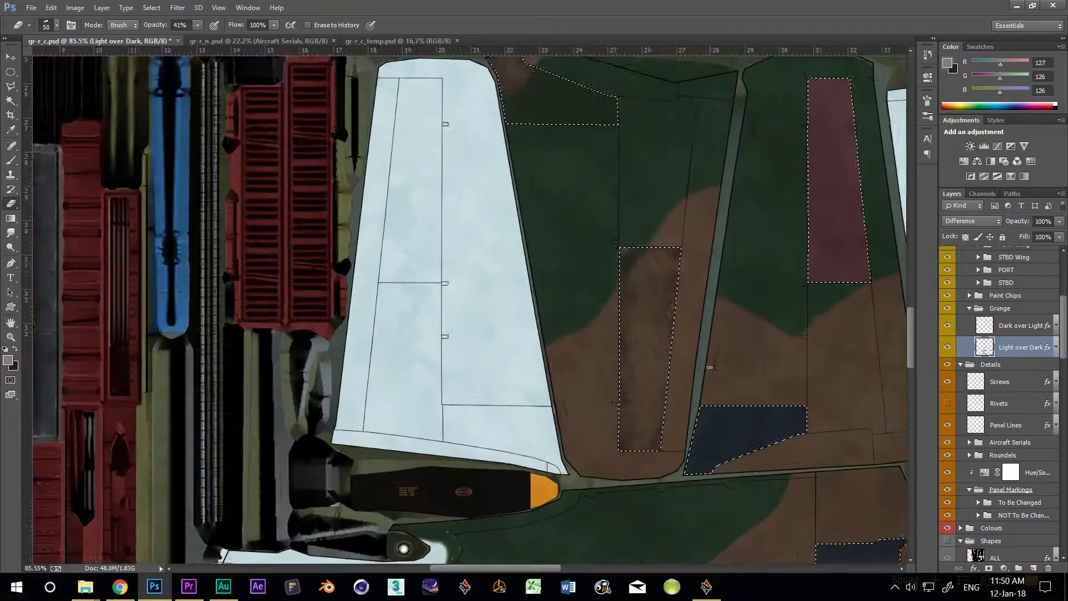
# - Erase the fill interior in the angled lower panel and the tall upper panel of the second camouflaged tailplane
pyautogui.scroll(4, 730, 462)
pyautogui.moveTo(728, 381); pyautogui.dragTo(702, 348)
pyautogui.scroll(-4, 702, 378)
pyautogui.scroll(4, 754, 196)
pyautogui.moveTo(755, 196)
pyautogui.mouseDown()
pyautogui.moveTo(815, 200)
pyautogui.moveTo(730, 348)
pyautogui.moveTo(731, 505)
pyautogui.mouseUp()
pyautogui.moveTo(731, 505); pyautogui.dragTo(699, 260)
pyautogui.scroll(-4, 699, 260)
# - Erase the fill inside the selected fuselage side panels, including those around the roundel, to leave uneven grunge
pyautogui.scroll(3, 431, 229)
pyautogui.moveTo(431, 228)
pyautogui.mouseDown()
pyautogui.moveTo(768, 222)
pyautogui.moveTo(501, 234)
pyautogui.moveTo(570, 247)
pyautogui.moveTo(462, 362)
pyautogui.moveTo(579, 401)
pyautogui.mouseUp()
pyautogui.scroll(-3, 523, 473)
pyautogui.scroll(6, 877, 289)
pyautogui.moveTo(851, 256)
pyautogui.mouseDown()
pyautogui.moveTo(736, 396)
pyautogui.moveTo(535, 284)
pyautogui.mouseUp()
pyautogui.scroll(-8, 535, 284)
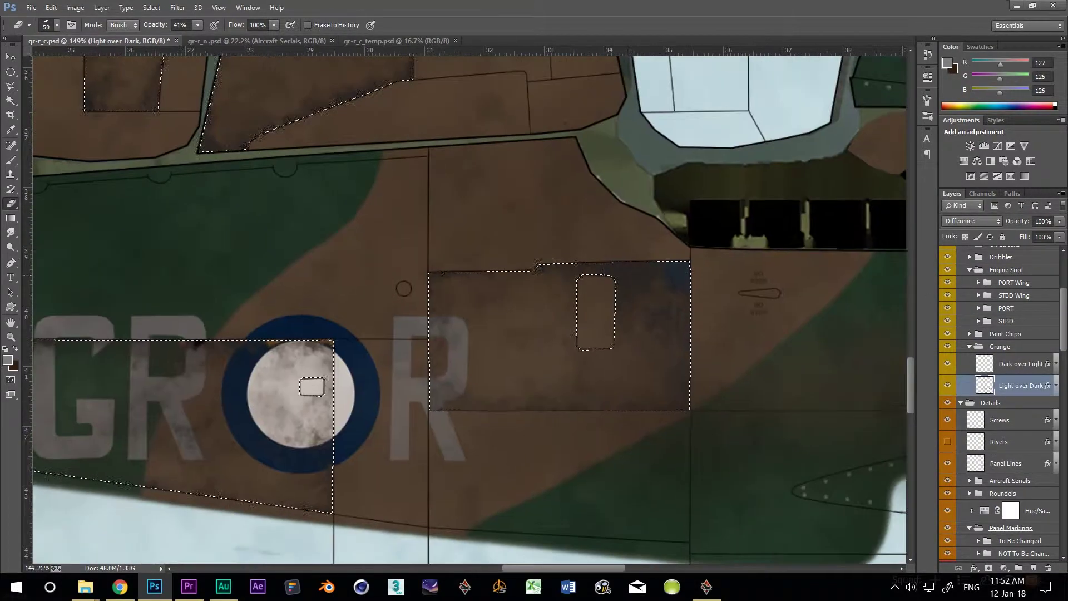
pyautogui.scroll(7, 805, 432)
pyautogui.moveTo(723, 323); pyautogui.dragTo(246, 238)
# - Create a new blank document, add an empty layer and hide the Background layer
pyautogui.hotkey('ctrl', 'n')
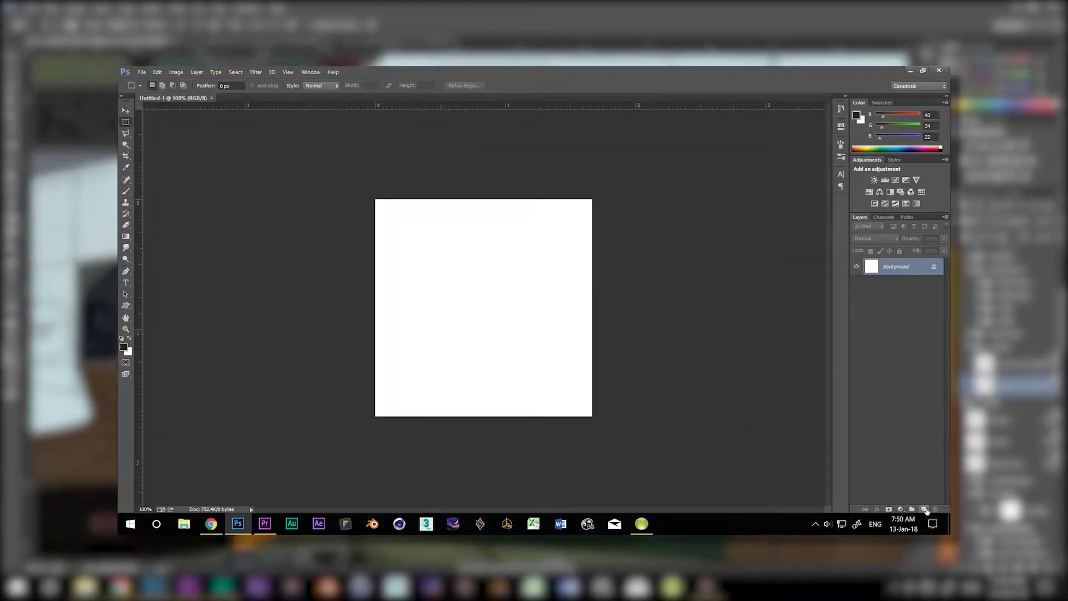
pyautogui.click(924, 510)
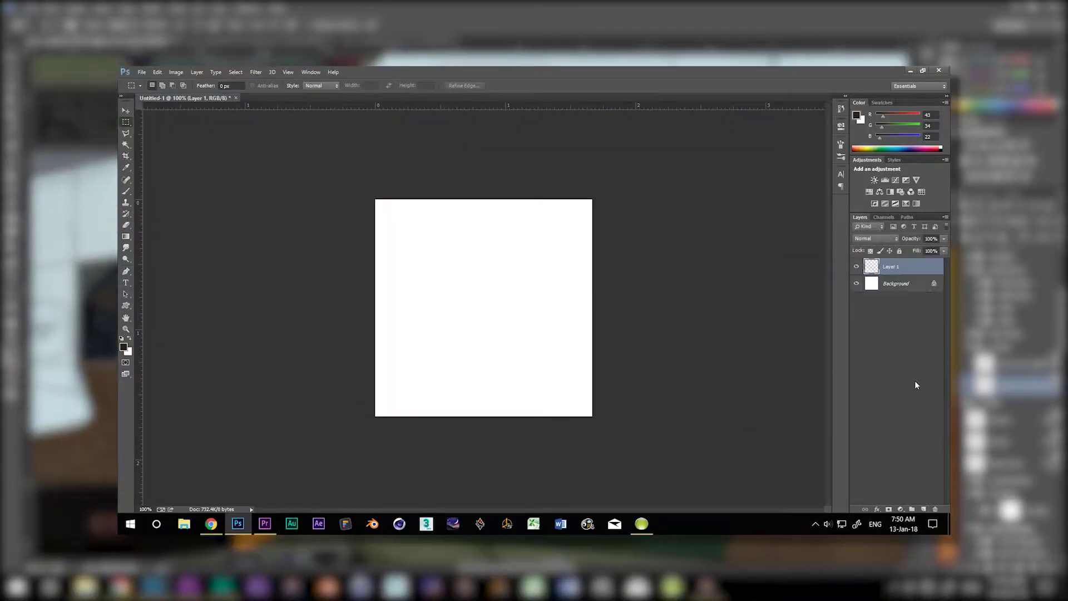
pyautogui.click(856, 284)
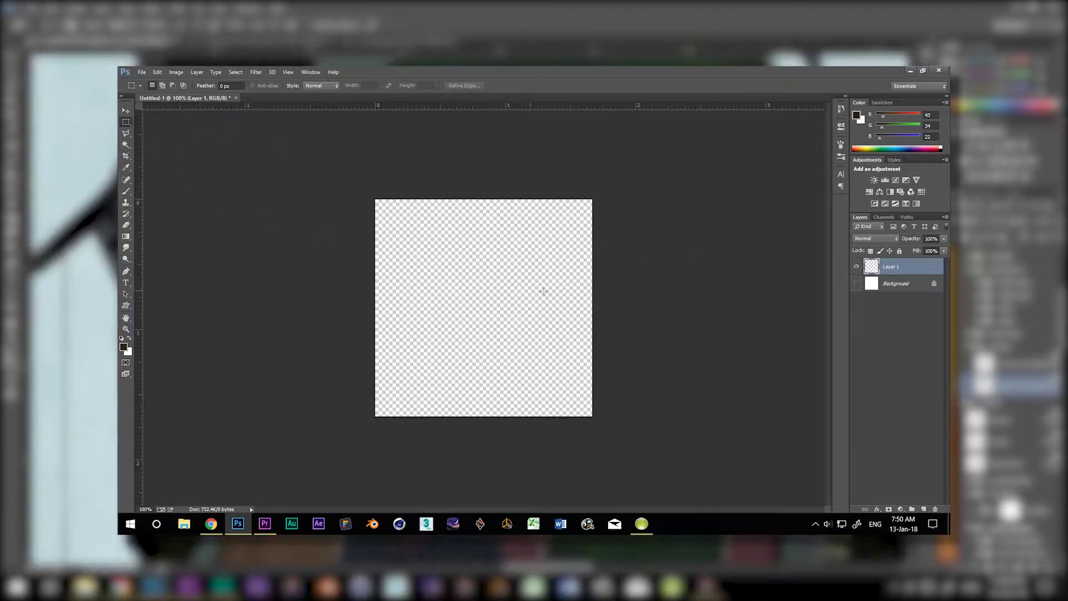
# - Set up an 18 px hard round brush with Shape Dynamics enabled
pyautogui.press('b')
pyautogui.rightClick(446, 265)
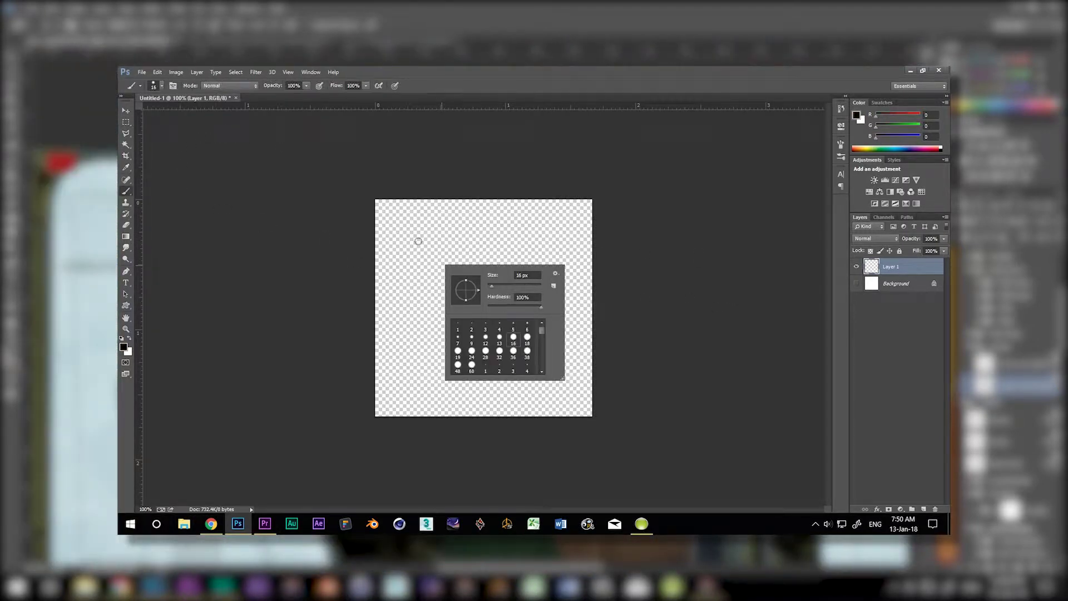
pyautogui.click(527, 338)
pyautogui.click(841, 146)
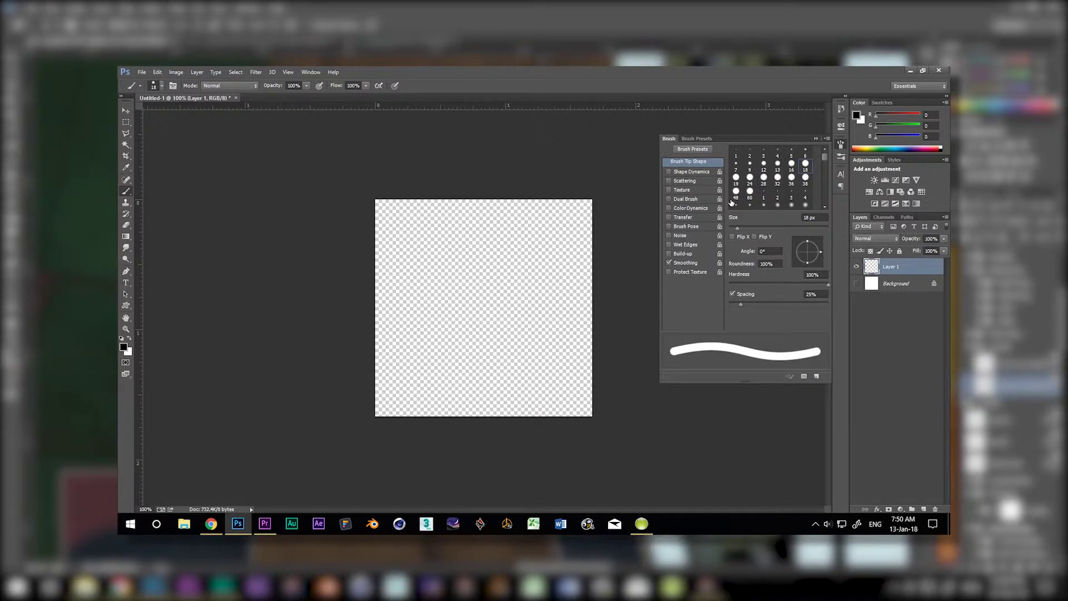
pyautogui.click(676, 173)
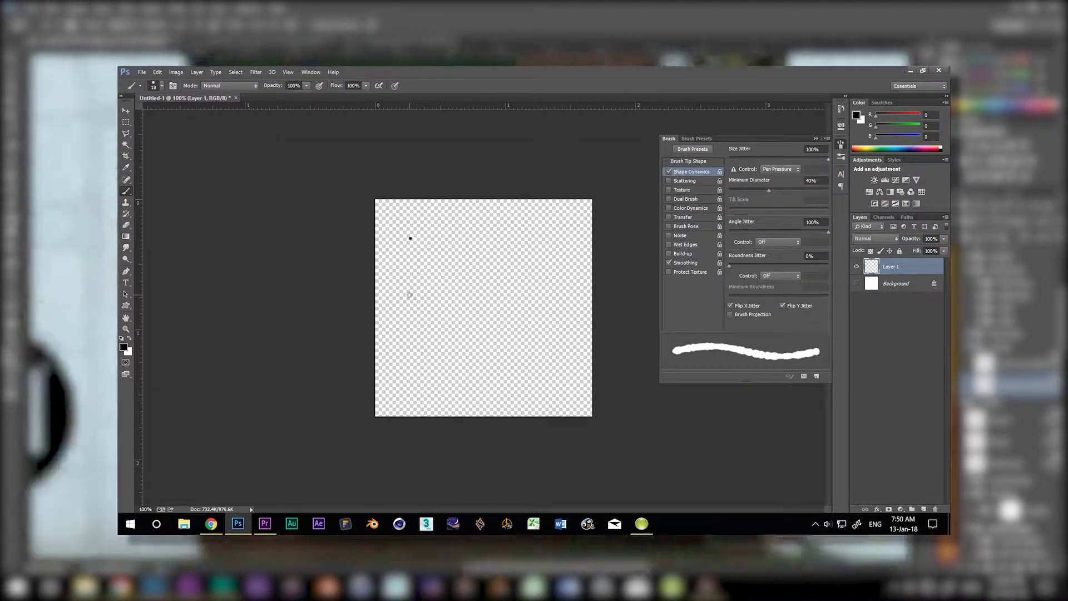
# - Paint vertical black drips of varying length, setting Minimum Diameter to 0% along the way, and join their tops with a horizontal band
pyautogui.moveTo(410, 295); pyautogui.dragTo(408, 316)
pyautogui.moveTo(425, 242); pyautogui.dragTo(425, 267)
pyautogui.moveTo(769, 191); pyautogui.dragTo(729, 190)
pyautogui.moveTo(440, 241)
pyautogui.mouseDown()
pyautogui.moveTo(439, 296)
pyautogui.moveTo(459, 326)
pyautogui.mouseUp()
pyautogui.moveTo(480, 245)
pyautogui.mouseDown()
pyautogui.moveTo(480, 264)
pyautogui.moveTo(498, 277)
pyautogui.mouseUp()
pyautogui.moveTo(523, 243); pyautogui.dragTo(523, 296)
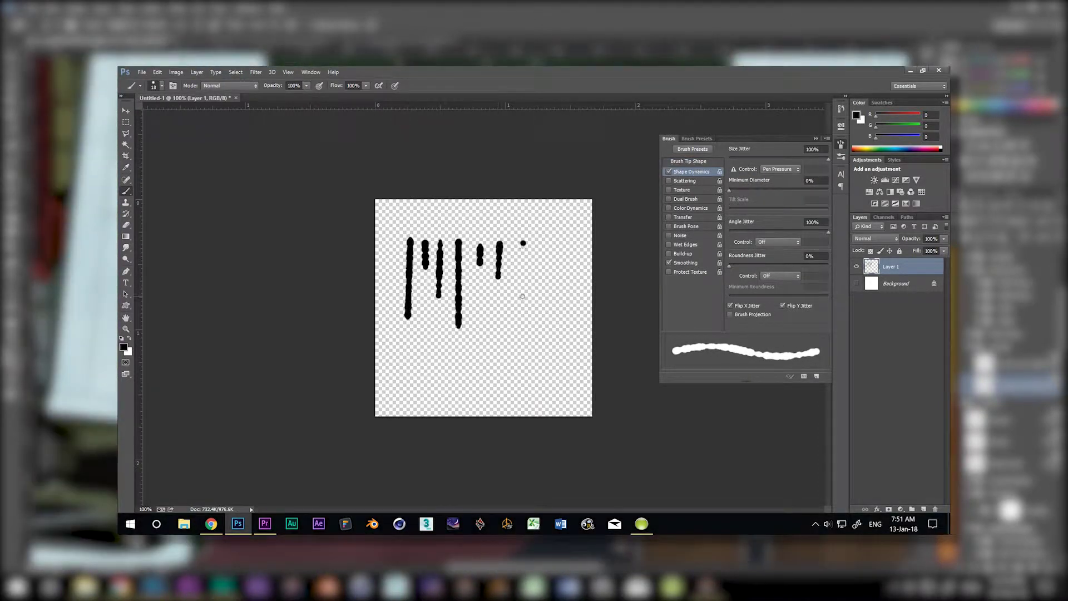
pyautogui.keyDown('shift'); pyautogui.click(522, 297); pyautogui.keyUp('shift')
pyautogui.moveTo(409, 240)
pyautogui.mouseDown()
pyautogui.moveTo(539, 238)
pyautogui.moveTo(549, 275)
pyautogui.mouseUp()
pyautogui.moveTo(535, 245); pyautogui.dragTo(535, 259)
# - Reduce the brush size and add thinner drips between the streaks plus a loose droplet below the longest one
pyautogui.rightClick(563, 241)
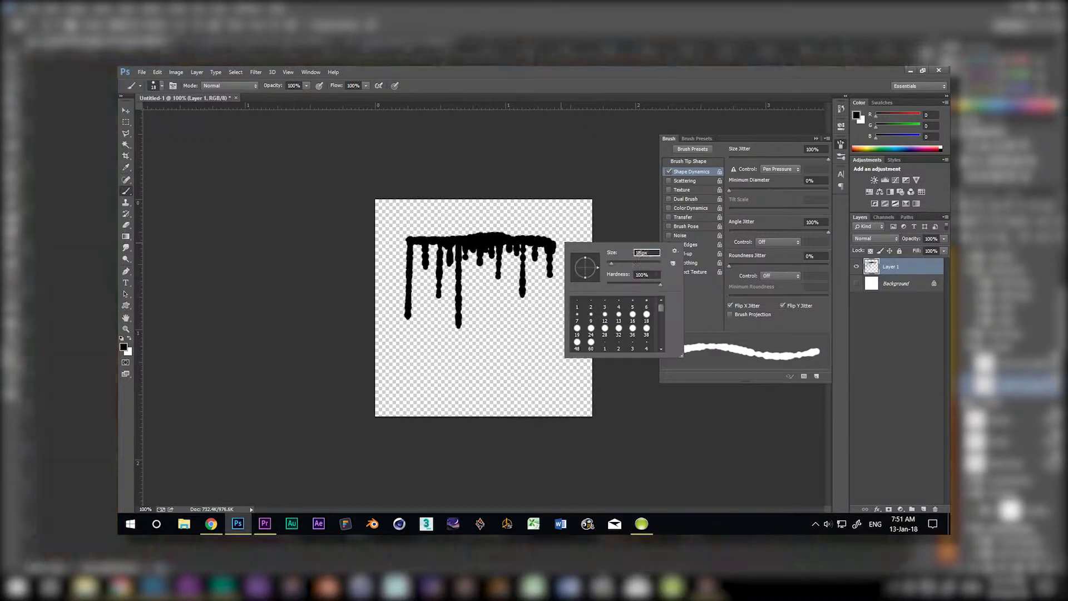
pyautogui.moveTo(611, 263); pyautogui.dragTo(607, 263)
pyautogui.press('Return')
pyautogui.moveTo(433, 244); pyautogui.dragTo(434, 249)
pyautogui.moveTo(417, 245); pyautogui.dragTo(417, 287)
pyautogui.moveTo(460, 335); pyautogui.dragTo(459, 341)
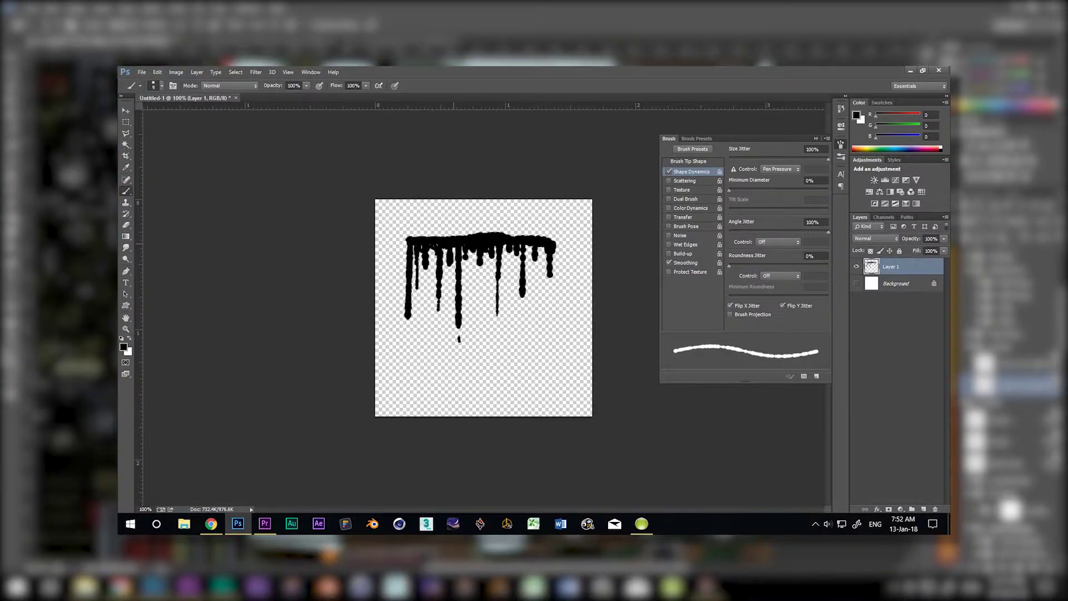
# - Delete a rectangular strip across the top of the painted band to give the drips a straight upper edge, and deselect
pyautogui.press('m')
pyautogui.moveTo(394, 219); pyautogui.dragTo(572, 243)
pyautogui.press('Delete')
pyautogui.hotkey('ctrl', 'd')
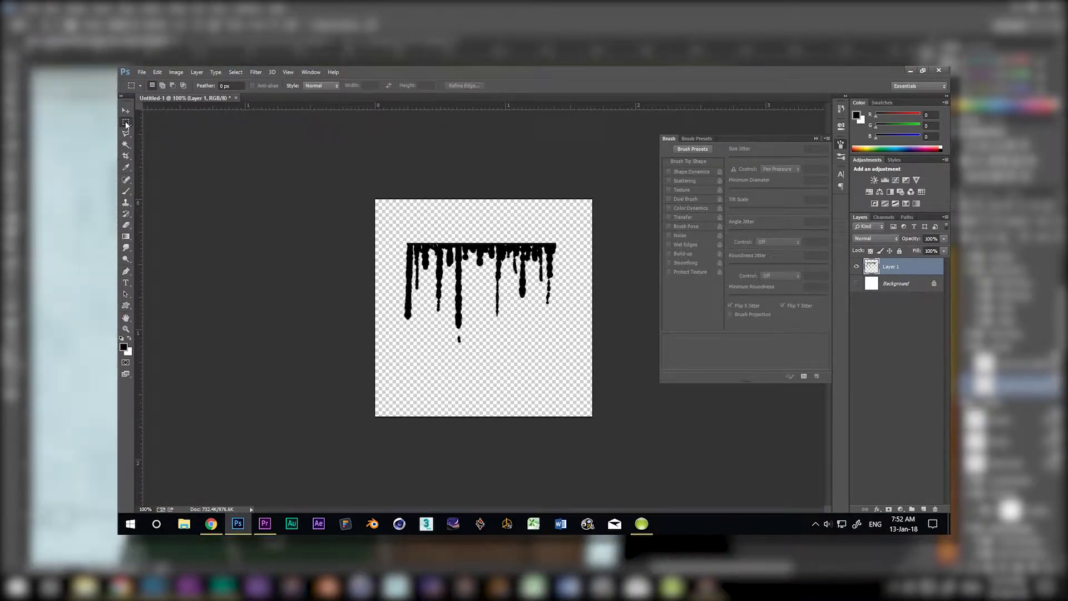
# - Select the whole drip artwork with a rectangular marquee and define it as a brush preset named "dribbles"
pyautogui.moveTo(392, 234); pyautogui.dragTo(566, 345)
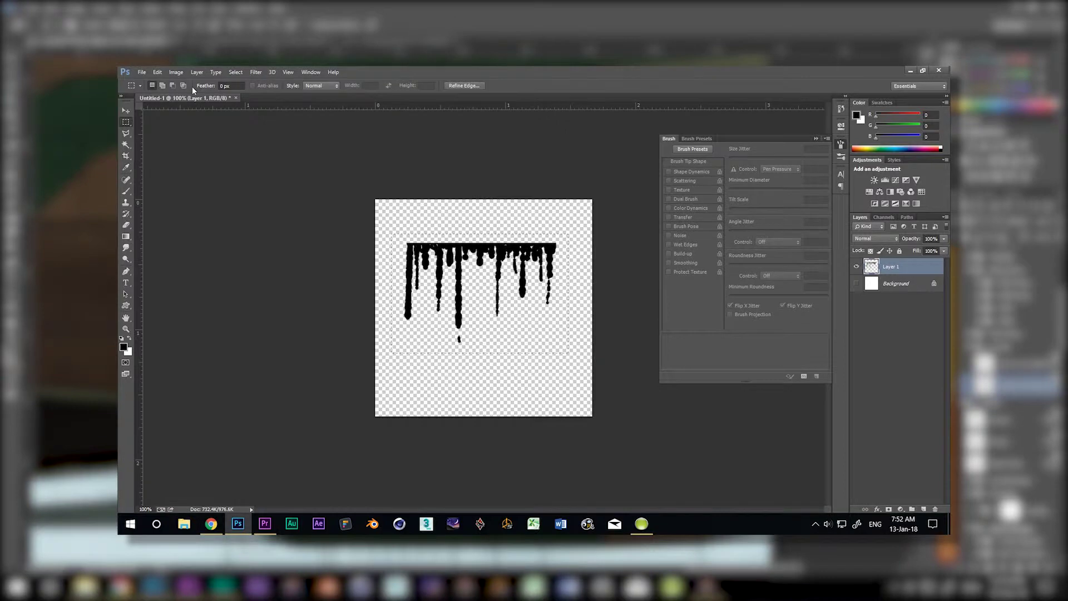
pyautogui.click(158, 72)
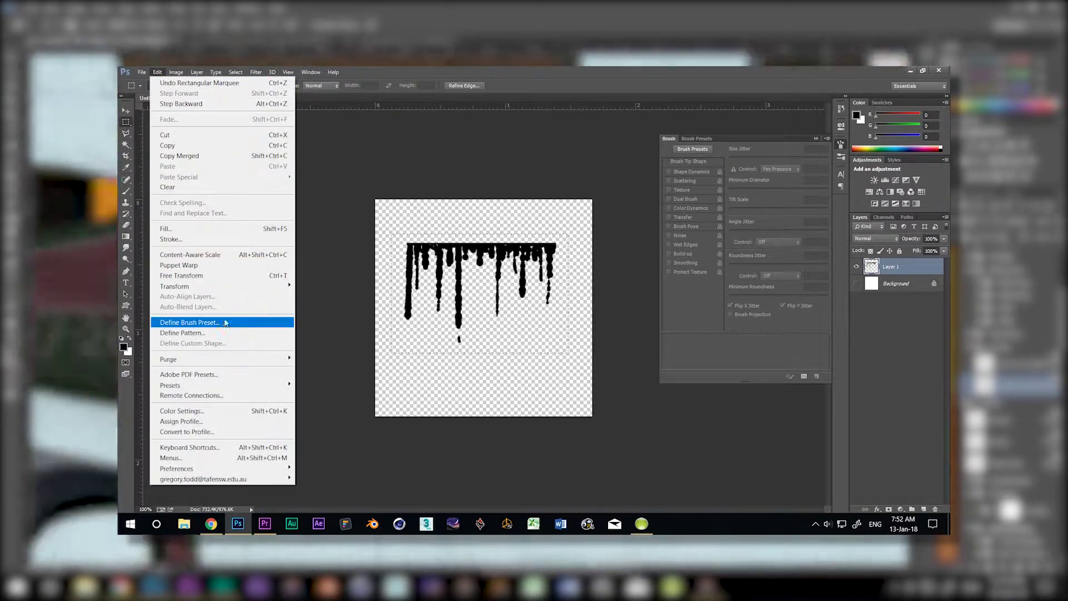
pyautogui.click(190, 322)
pyautogui.write('dribbles')
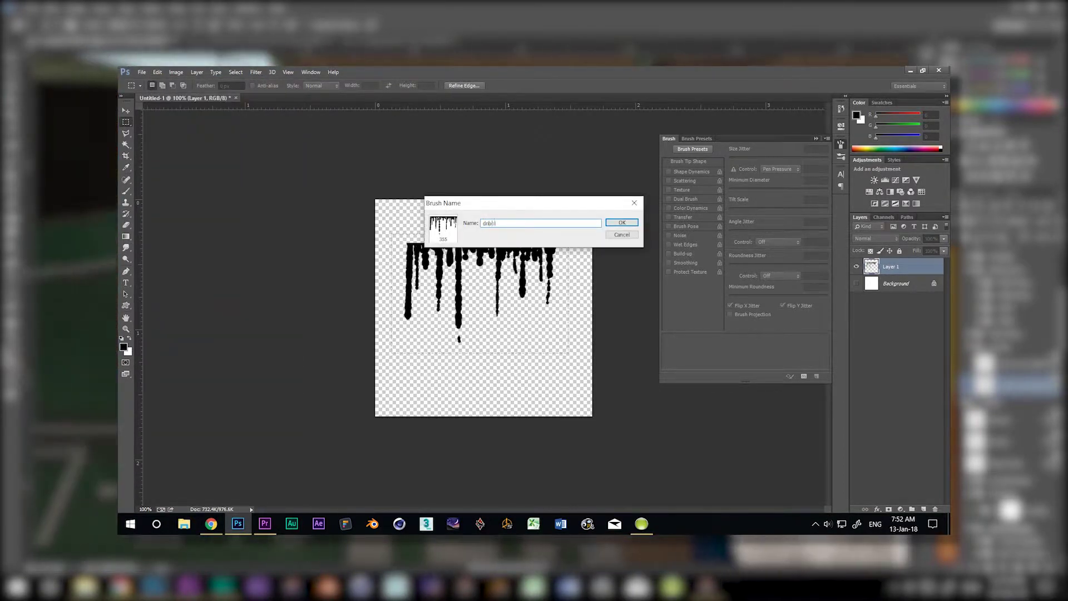
pyautogui.click(628, 223)
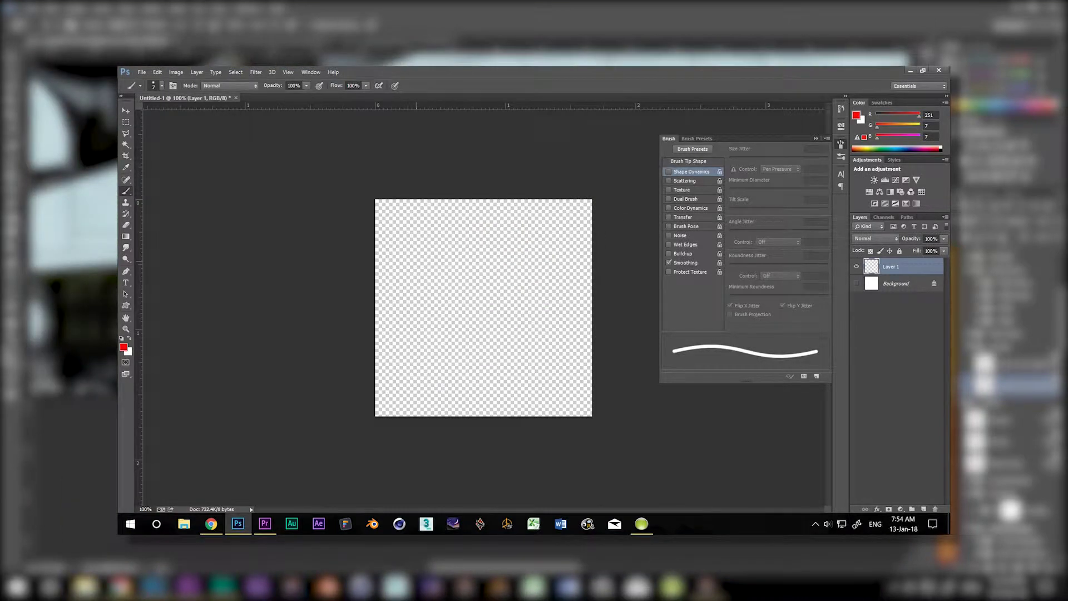
# - Pick the 355 px drip brush and stamp it once in red on the empty layer
pyautogui.rightClick(472, 277)
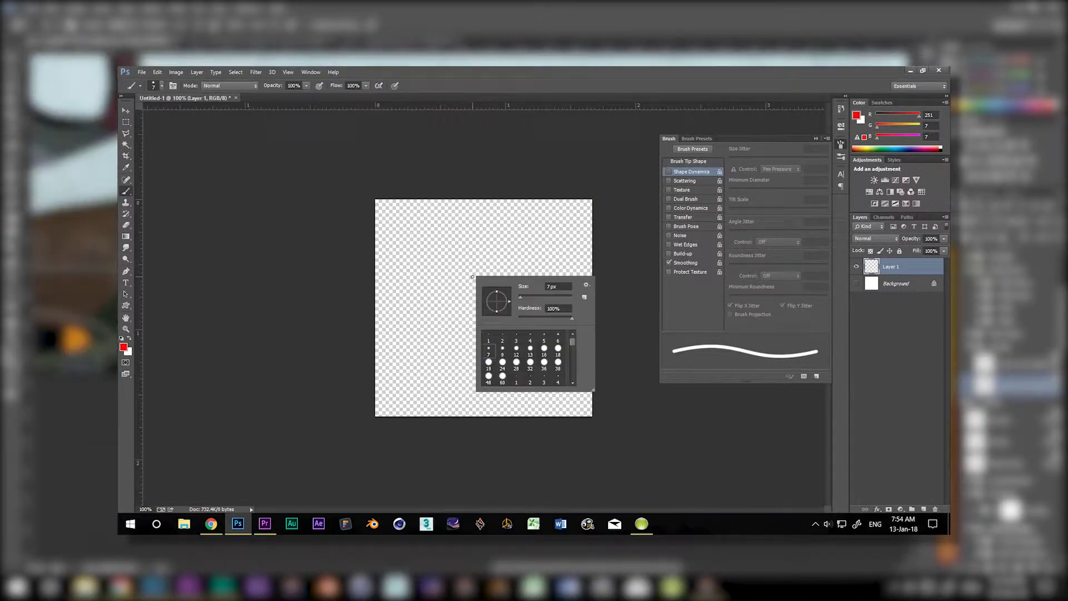
pyautogui.scroll(-10, 577, 379)
pyautogui.click(559, 377)
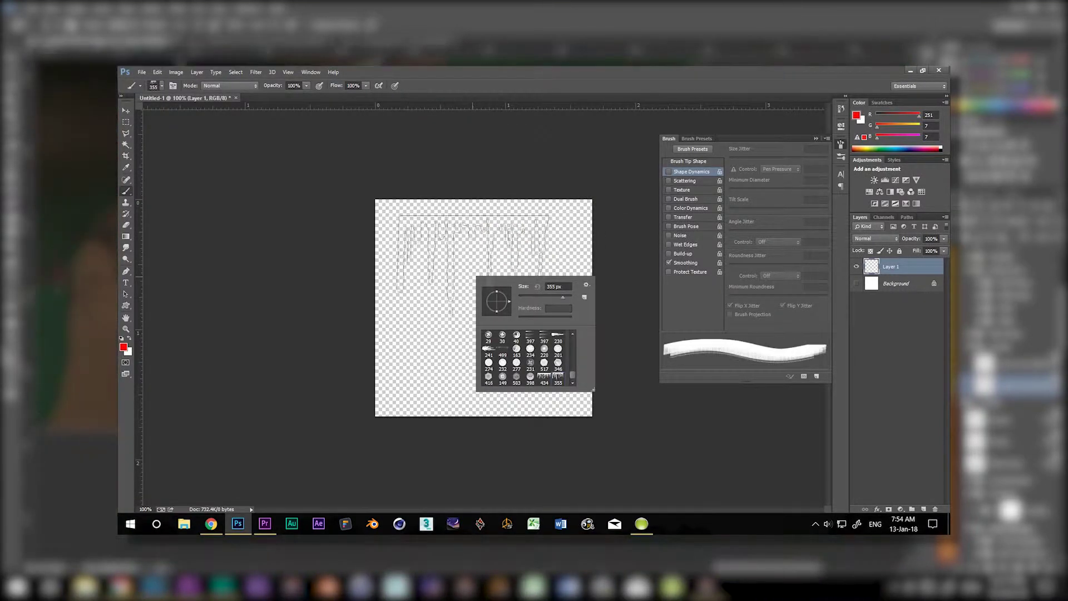
pyautogui.press('Return')
pyautogui.click(481, 310)
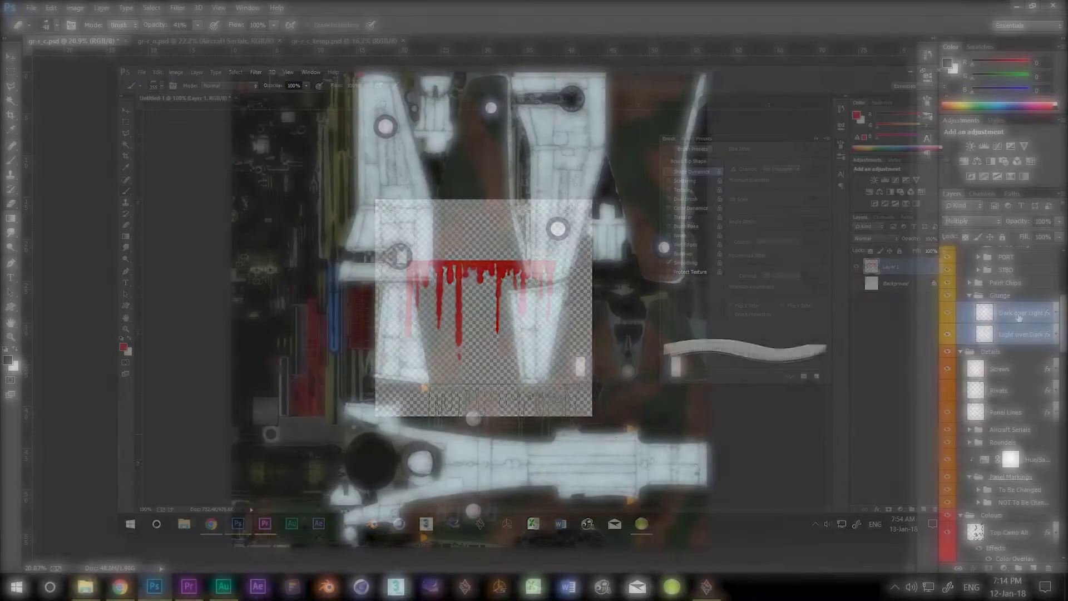
# - Back in gr-r_c.psd, duplicate the selected Dark over Light and Light over Dark layers in the Grunge group
pyautogui.hotkey('ctrl', 'j')
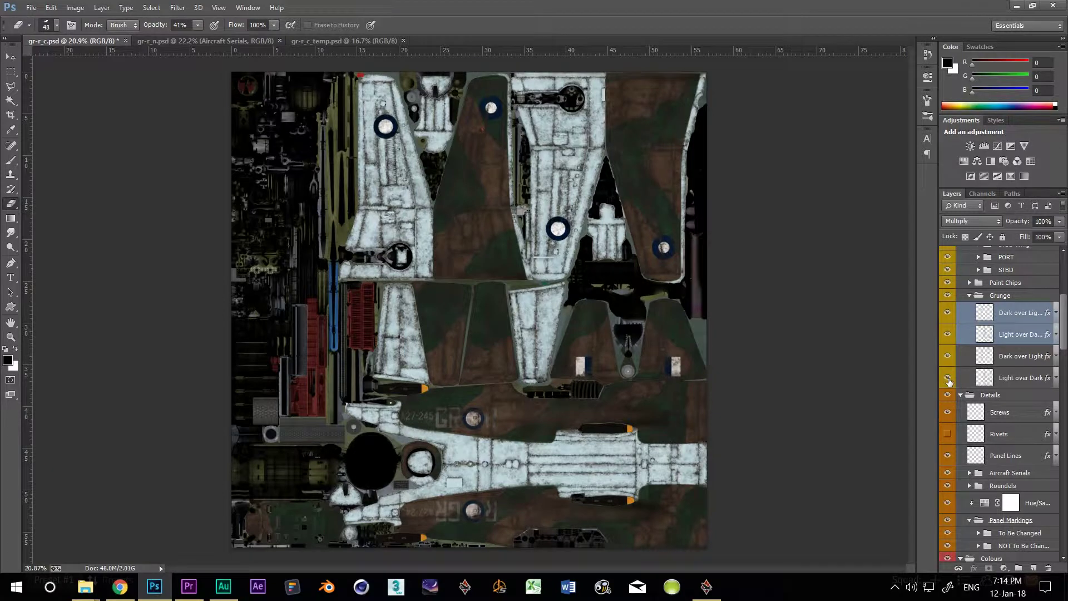
# - Hide the original grunge layers and set the Eraser to the 974 px grunge tip with shape dynamics, scattering and 100% opacity
pyautogui.click(949, 357)
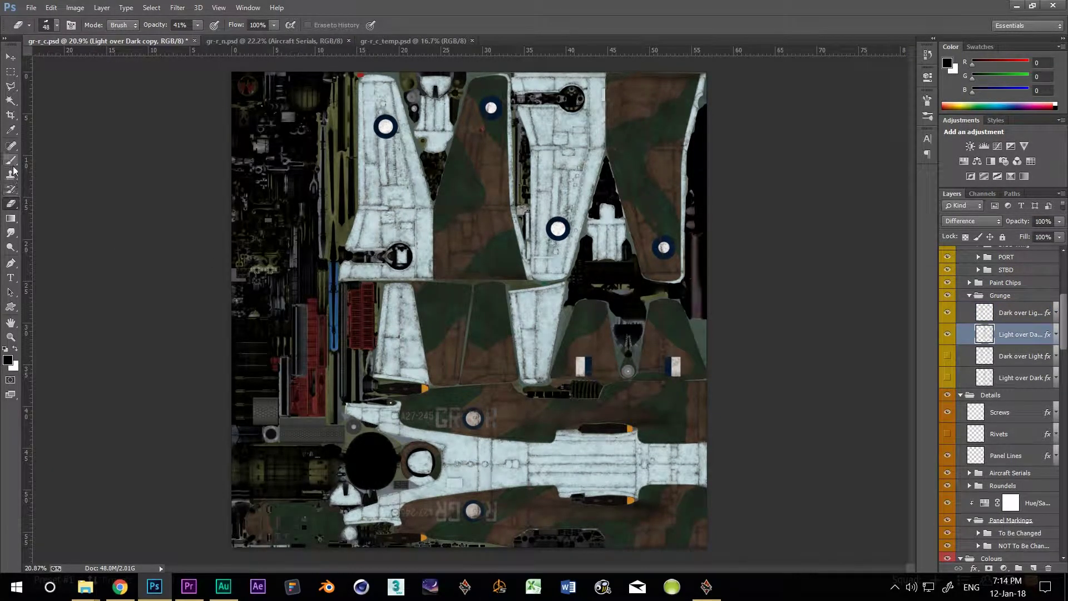
pyautogui.rightClick(508, 276)
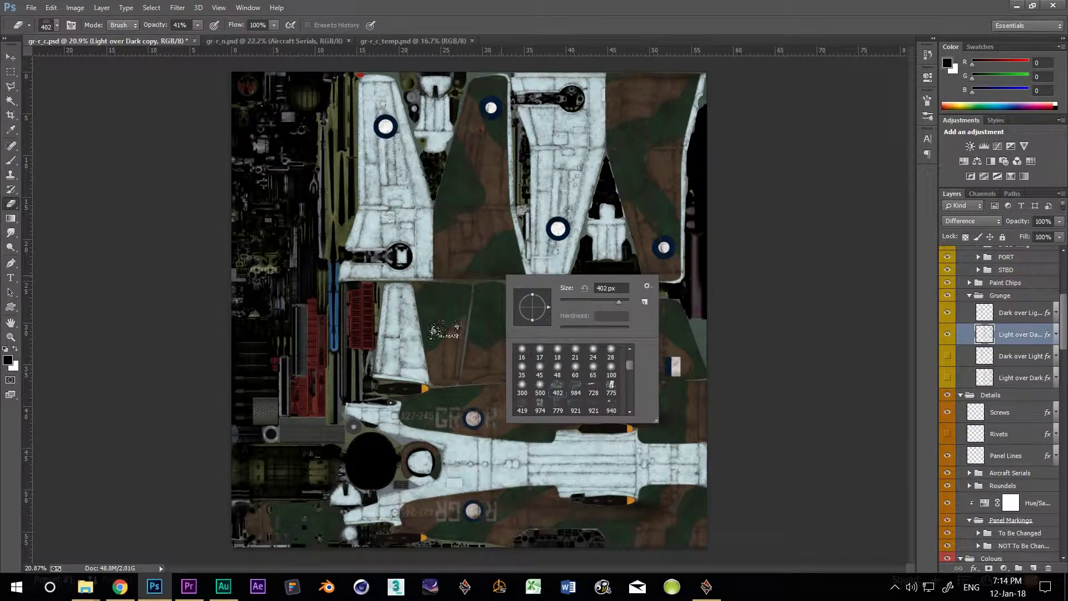
pyautogui.click(540, 405)
pyautogui.scroll(6, 446, 297)
pyautogui.click(928, 100)
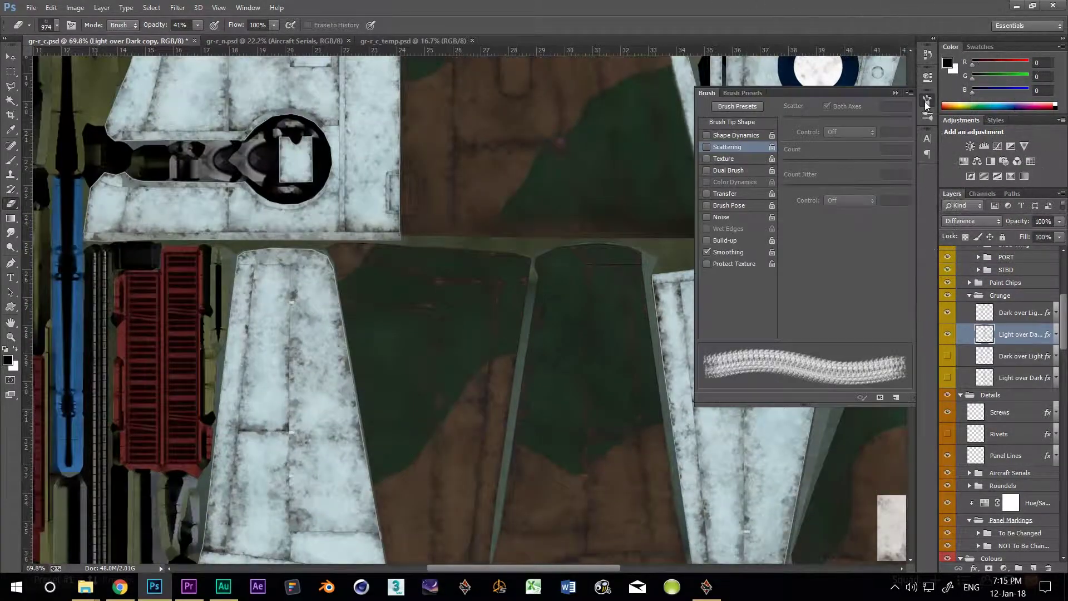
pyautogui.click(707, 136)
pyautogui.click(707, 147)
pyautogui.press('0')
# - Erase irregular patches of the Light over Dark copy's grunge over the camouflaged surfaces
pyautogui.moveTo(615, 398)
pyautogui.mouseDown()
pyautogui.moveTo(598, 431)
pyautogui.moveTo(490, 183)
pyautogui.mouseUp()
pyautogui.scroll(-6, 567, 347)
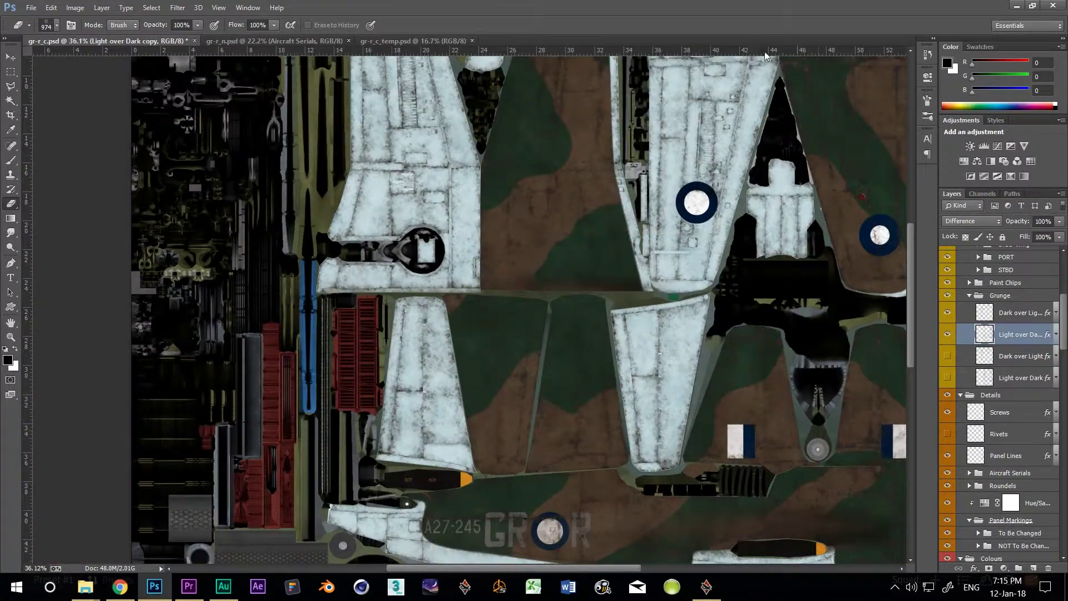
pyautogui.scroll(-8, 778, 96)
pyautogui.scroll(2, 680, 354)
# - Erase irregular patches of the Dark over Light copy's grunge across the pale underside panels
pyautogui.click(1002, 313)
pyautogui.moveTo(402, 357)
pyautogui.mouseDown()
pyautogui.moveTo(362, 219)
pyautogui.moveTo(384, 106)
pyautogui.mouseUp()
pyautogui.moveTo(564, 134); pyautogui.dragTo(542, 196)
pyautogui.scroll(8, 410, 150)
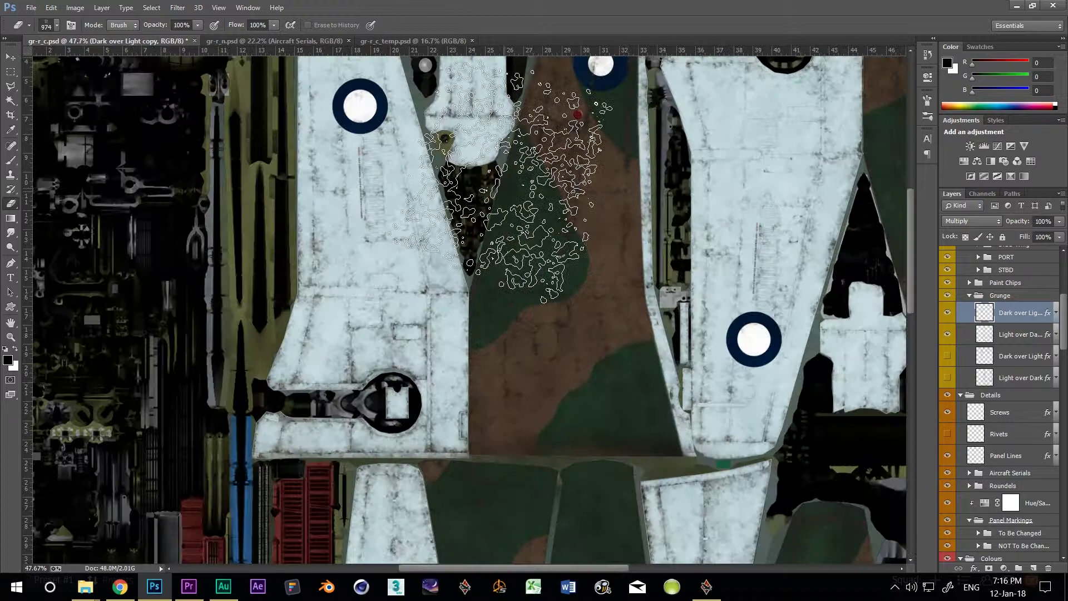
pyautogui.scroll(-8, 753, 441)
pyautogui.scroll(4, 678, 496)
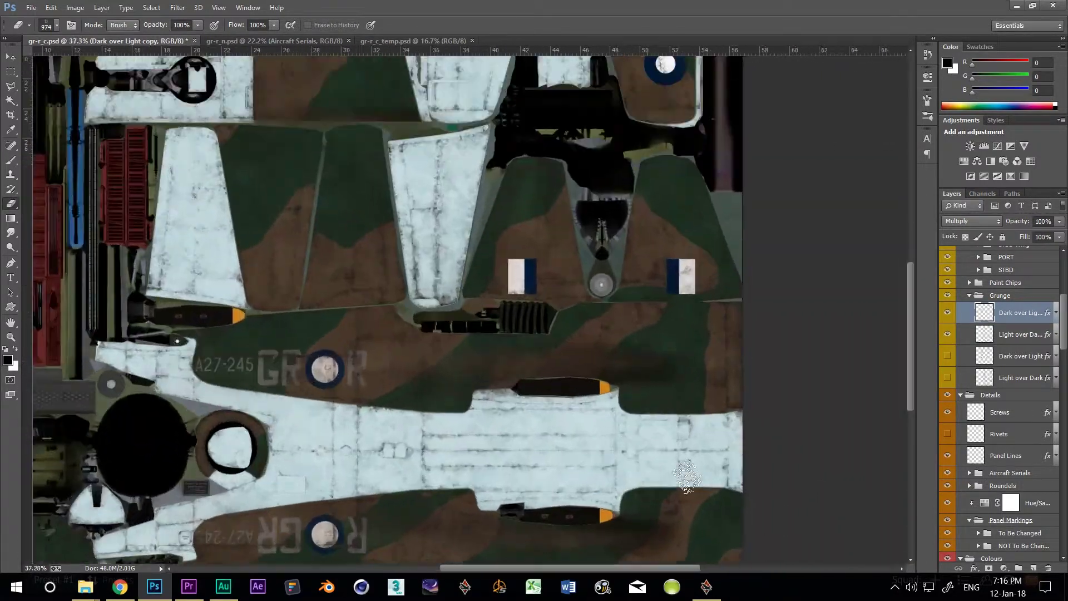
# - Switch to the Move tool and collapse the Grunge group in the layer stack
pyautogui.press('v')
pyautogui.scroll(1, 608, 103)
pyautogui.scroll(8, 594, 137)
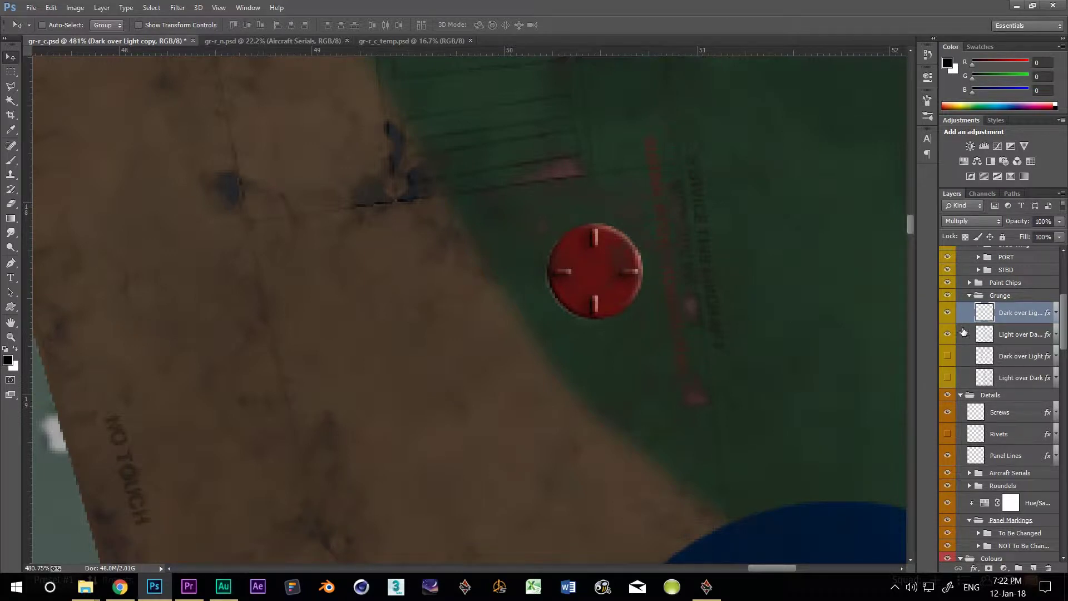
pyautogui.click(970, 296)
pyautogui.scroll(4, 1046, 311)
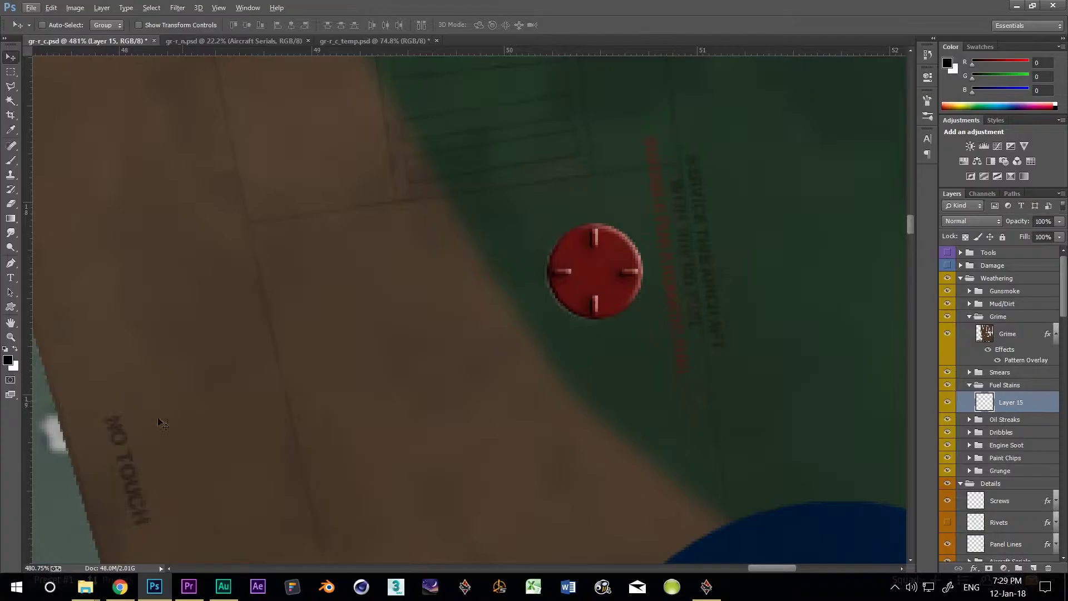
# - Stamp dark brown (47, 35, 26) splatters around the red fuel cap on Layer 15 with the 136 px brush
pyautogui.click(8, 360)
pyautogui.click(629, 205)
pyautogui.press('b')
pyautogui.rightClick(372, 299)
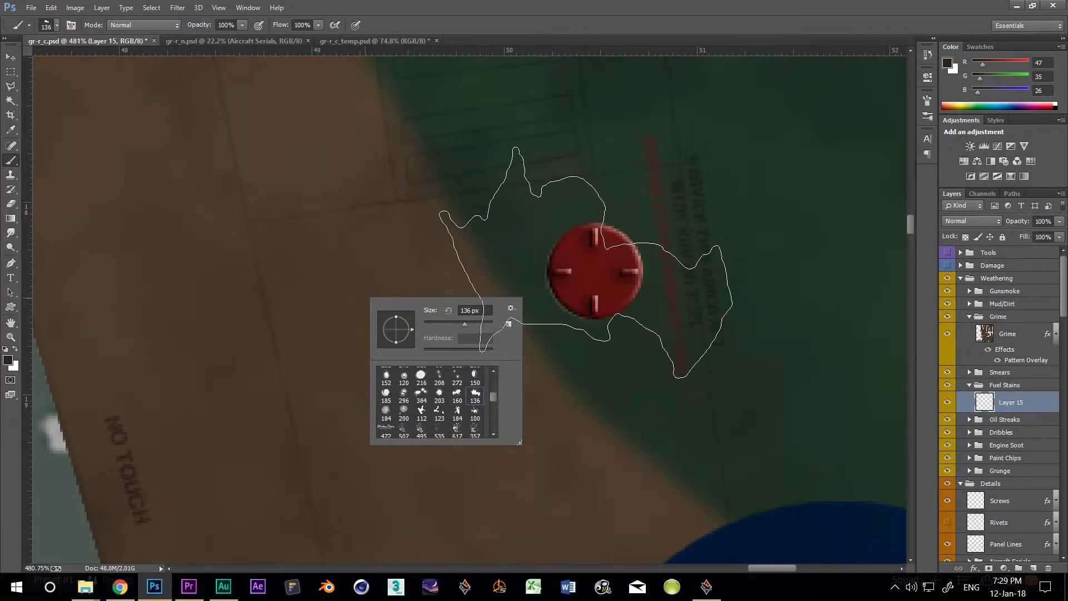
pyautogui.click(586, 263)
pyautogui.click(927, 100)
pyautogui.click(736, 135)
pyautogui.click(584, 267)
pyautogui.click(497, 313)
pyautogui.click(927, 100)
# - Soften the dark fuel stain on Layer 15 with a Gaussian Blur
pyautogui.click(177, 7)
pyautogui.moveTo(187, 162)
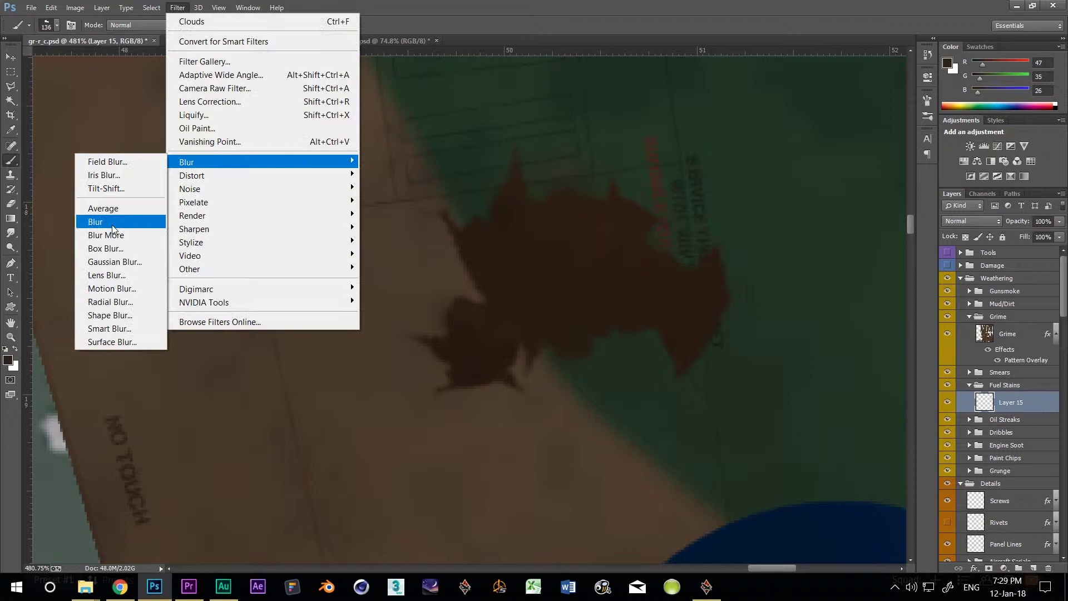
pyautogui.click(115, 261)
pyautogui.click(451, 240)
# - Set the dark fuel stain layer to Overlay blending and lower its opacity
pyautogui.click(972, 221)
pyautogui.click(968, 392)
pyautogui.click(1060, 221)
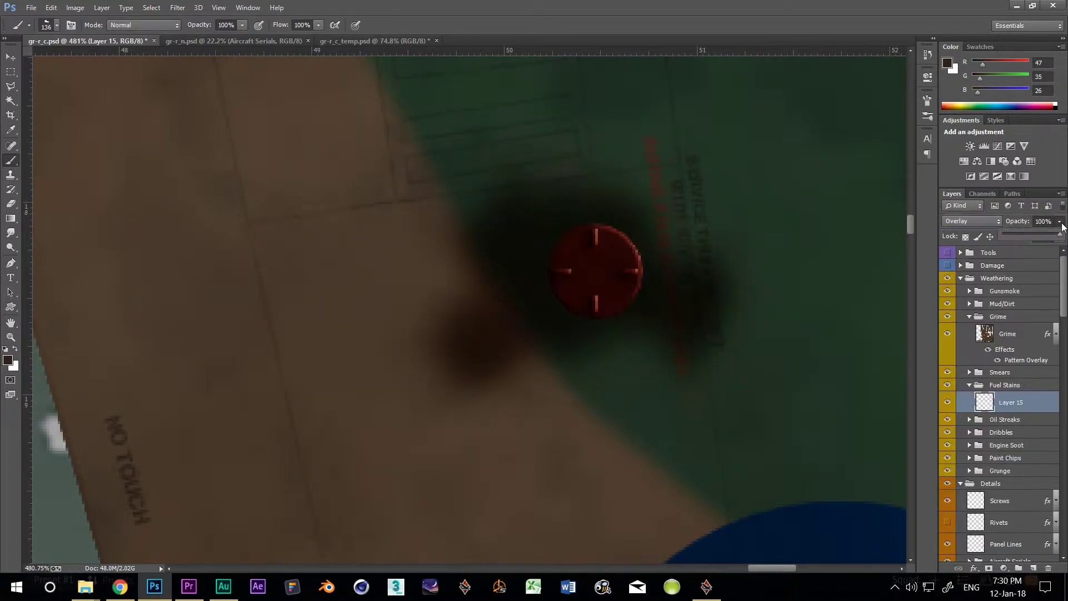
pyautogui.moveTo(1060, 234); pyautogui.dragTo(1039, 235)
# - Stamp lighter brown (111, 69, 35) splatters around the red fuel cap on a new layer above Layer 15
pyautogui.click(8, 361)
pyautogui.click(436, 284)
pyautogui.click(454, 292)
pyautogui.click(614, 207)
pyautogui.hotkey('ctrl', 'shift', 'alt', 'n')
pyautogui.moveTo(529, 228); pyautogui.dragTo(656, 307)
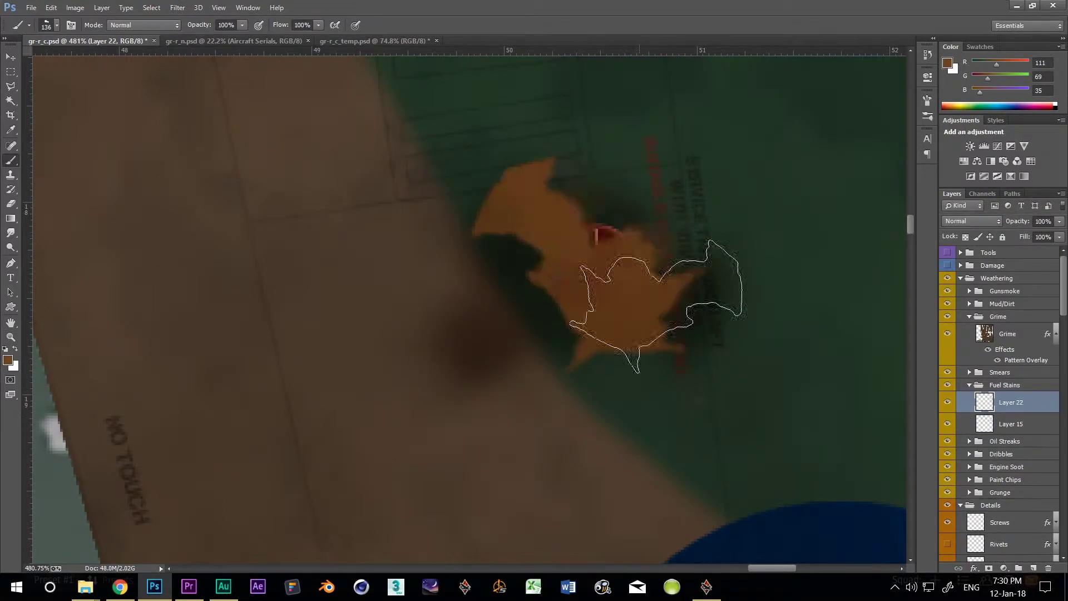
pyautogui.click(651, 239)
pyautogui.click(584, 256)
pyautogui.click(490, 295)
# - Reapply the last blur to the lighter brown stain and set its layer to Overlay blending
pyautogui.click(177, 7)
pyautogui.click(186, 18)
pyautogui.click(973, 221)
pyautogui.click(968, 404)
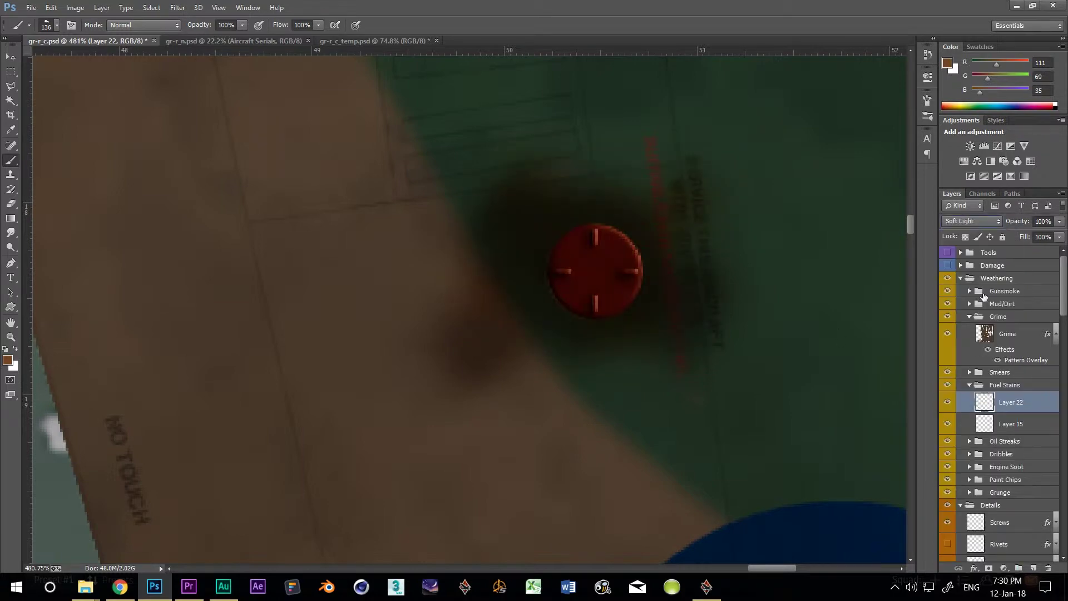
pyautogui.click(974, 221)
pyautogui.click(980, 243)
# - Smudge the lighter brown stain's edges outward with an 18 px brush, and set its layer to Normal blending at 27% opacity
pyautogui.scroll(-12, 972, 221)
pyautogui.rightClick(10, 231)
pyautogui.rightClick(70, 234)
pyautogui.scroll(5, 114, 317)
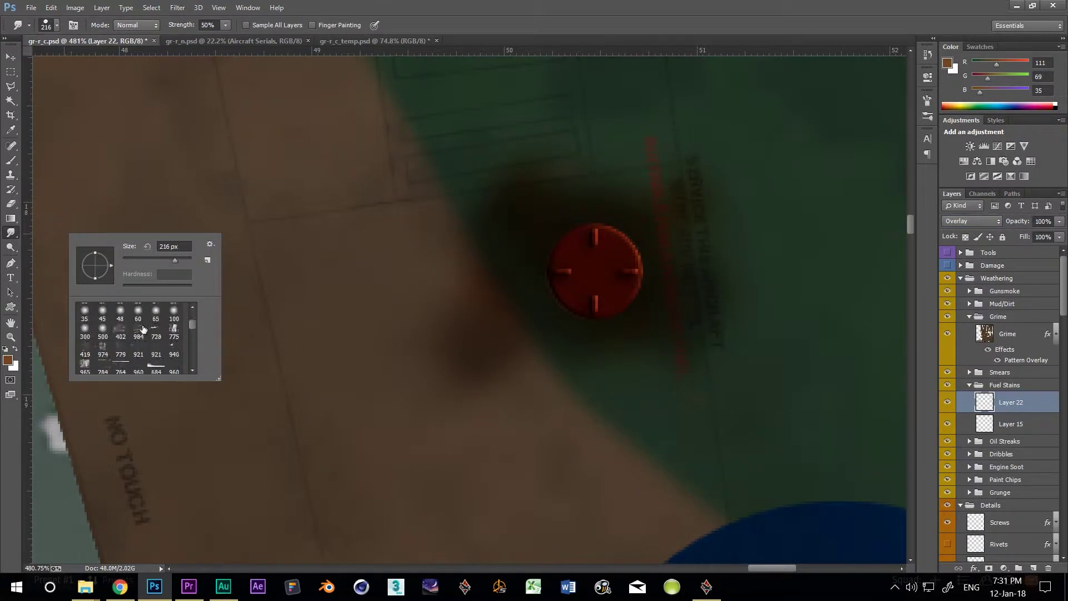
pyautogui.doubleClick(103, 328)
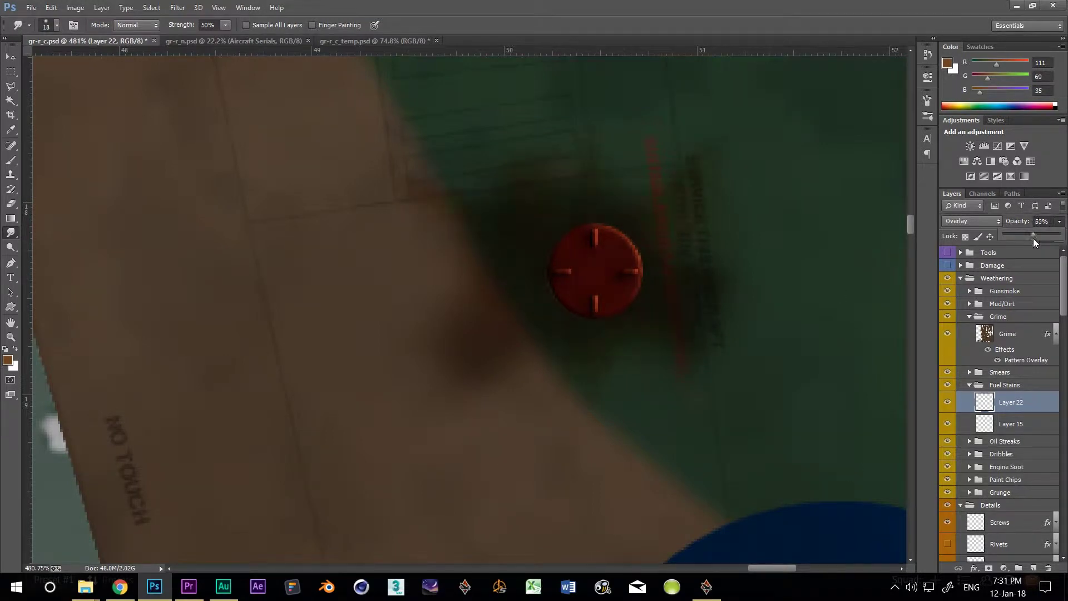
pyautogui.scroll(3, 983, 222)
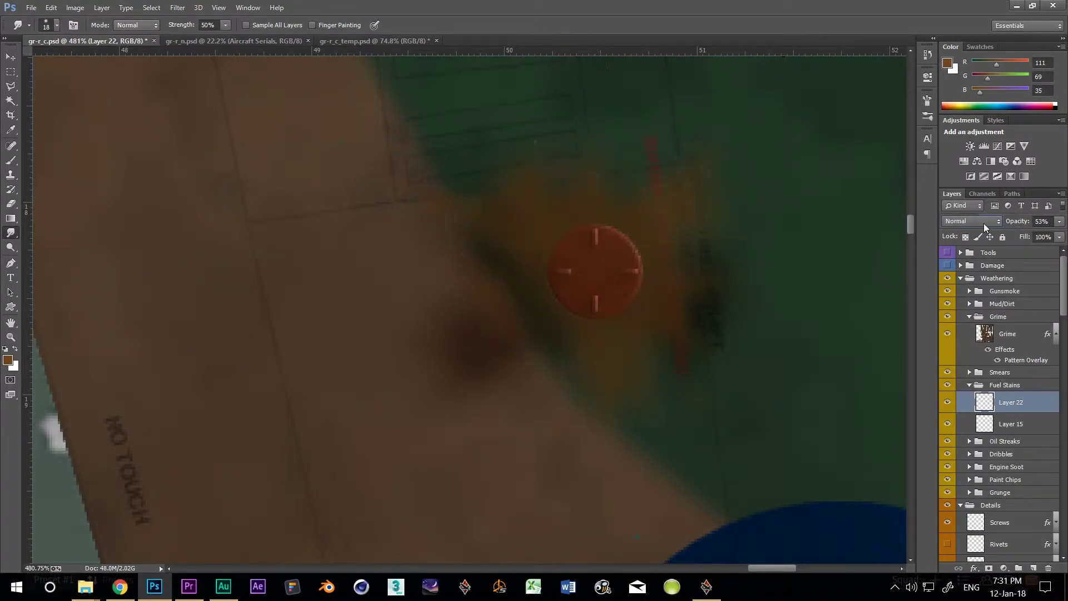
pyautogui.moveTo(1059, 221); pyautogui.dragTo(1019, 239)
# - Add a layer above the fuel stains for black streaks from the 230 px streak brush, at 11% layer opacity
pyautogui.hotkey('ctrl', 'alt', 'shift', 'n')
pyautogui.click(6, 352)
pyautogui.press('b')
pyautogui.rightClick(406, 314)
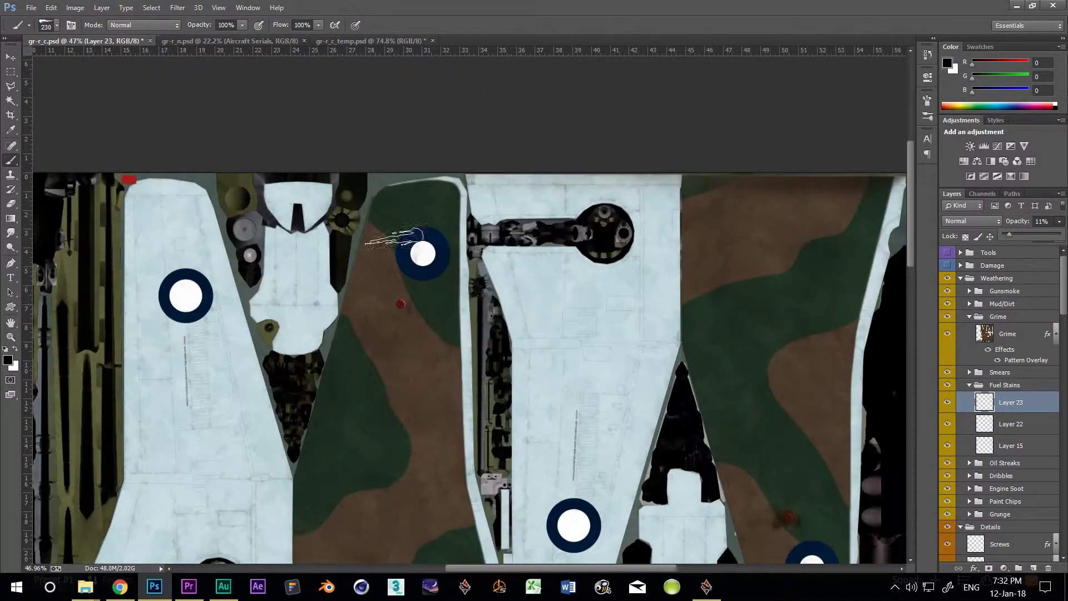
# - Re-angle the streak brush at 241 px and stamp faint black streaks beside the other wing's fuel cap
pyautogui.scroll(5, 357, 294)
pyautogui.rightClick(435, 321)
pyautogui.click(447, 421)
pyautogui.click(451, 362)
pyautogui.moveTo(451, 363); pyautogui.dragTo(448, 351)
pyautogui.click(460, 291)
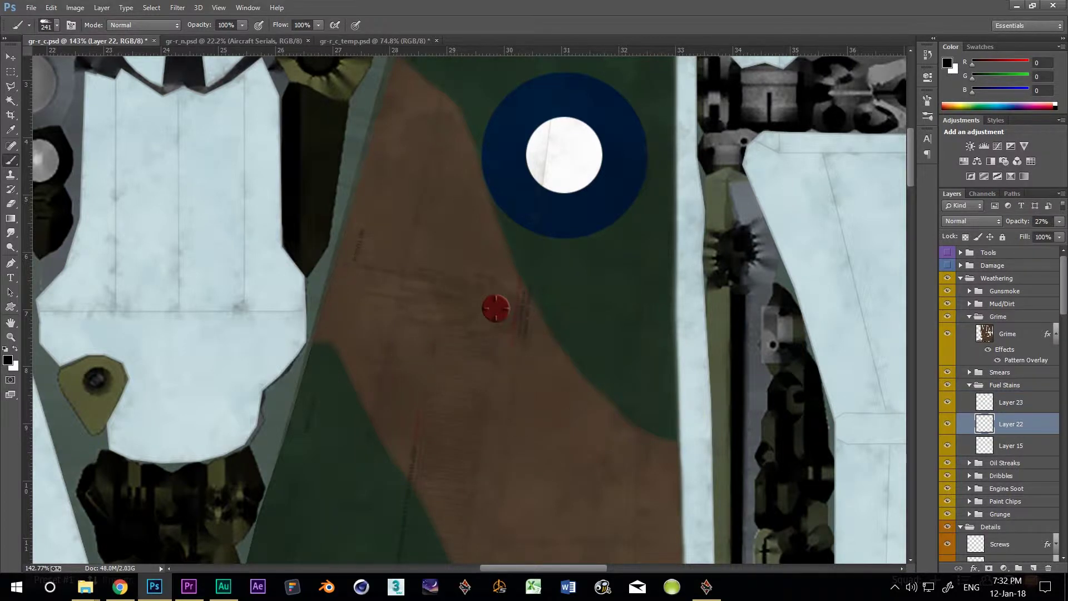
# - On Layer 22, choose a splatter brush with shape dynamics and set the foreground colour to ochre brown (143, 99, 41)
pyautogui.rightClick(493, 390)
pyautogui.click(584, 414)
pyautogui.click(927, 100)
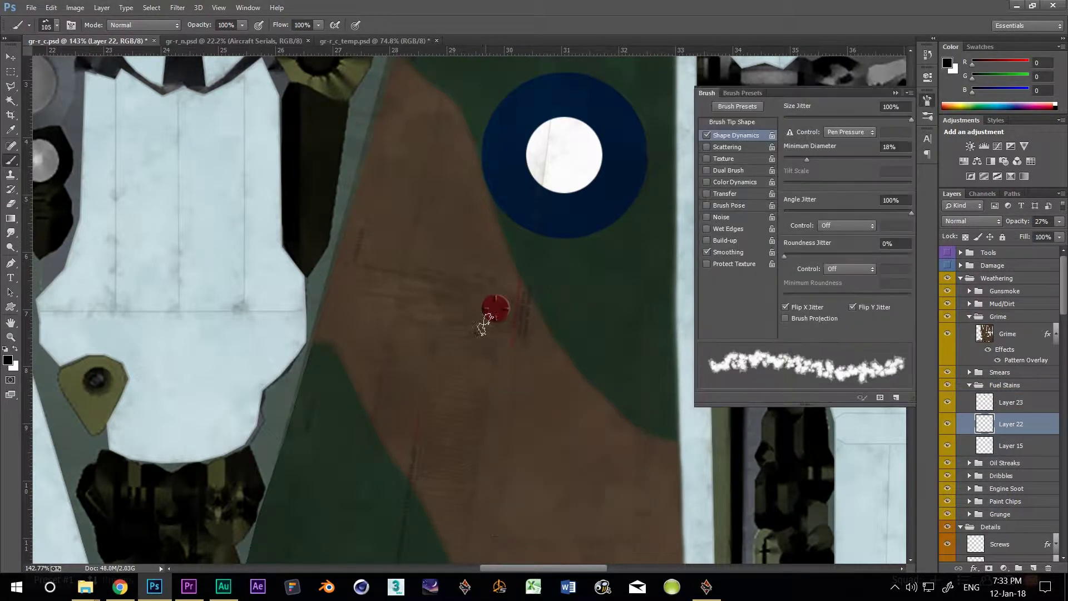
pyautogui.click(6, 359)
pyautogui.click(512, 339)
pyautogui.click(460, 275)
pyautogui.click(615, 209)
# - Stamp the ochre stain around the second fuel cap at 228 px with 40% minimum diameter, and reapply the last blur
pyautogui.rightClick(493, 304)
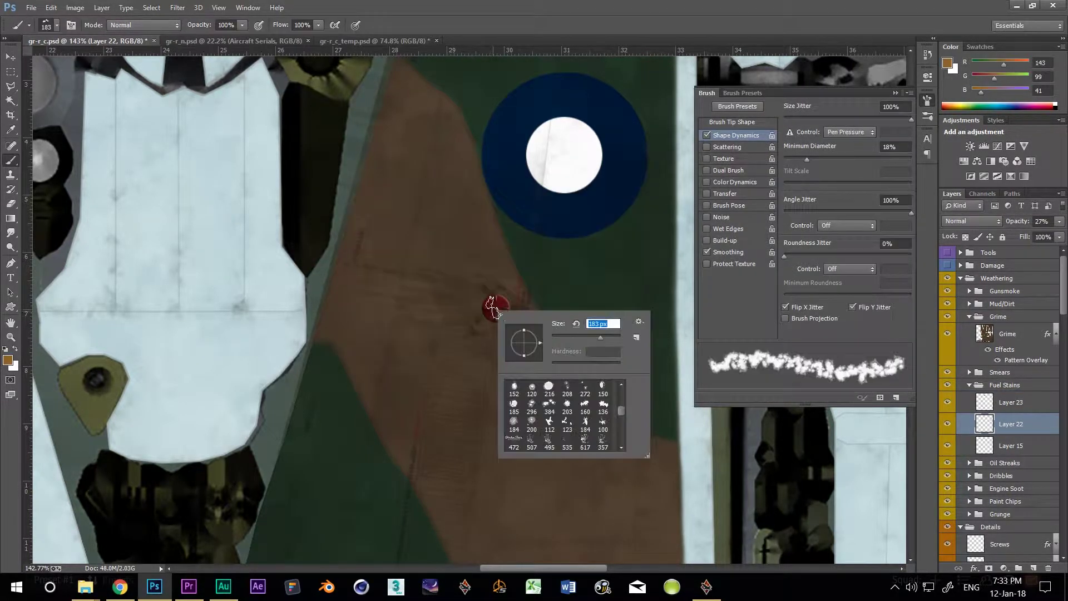
pyautogui.click(600, 337)
pyautogui.click(836, 160)
pyautogui.click(177, 8)
pyautogui.click(177, 7)
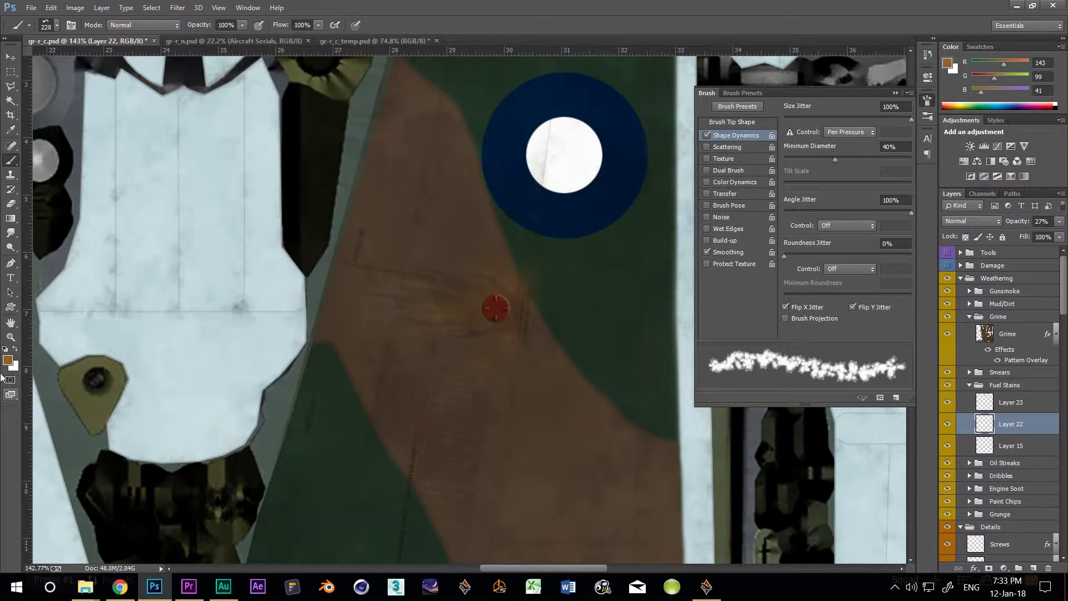
# - Stamp dark brown (43, 34, 22) splatters around the second fuel cap on Layer 15 and reapply the last blur
pyautogui.click(7, 360)
pyautogui.click(429, 326)
pyautogui.click(615, 208)
pyautogui.click(1006, 445)
pyautogui.click(461, 328)
pyautogui.click(516, 291)
pyautogui.click(177, 7)
pyautogui.click(189, 20)
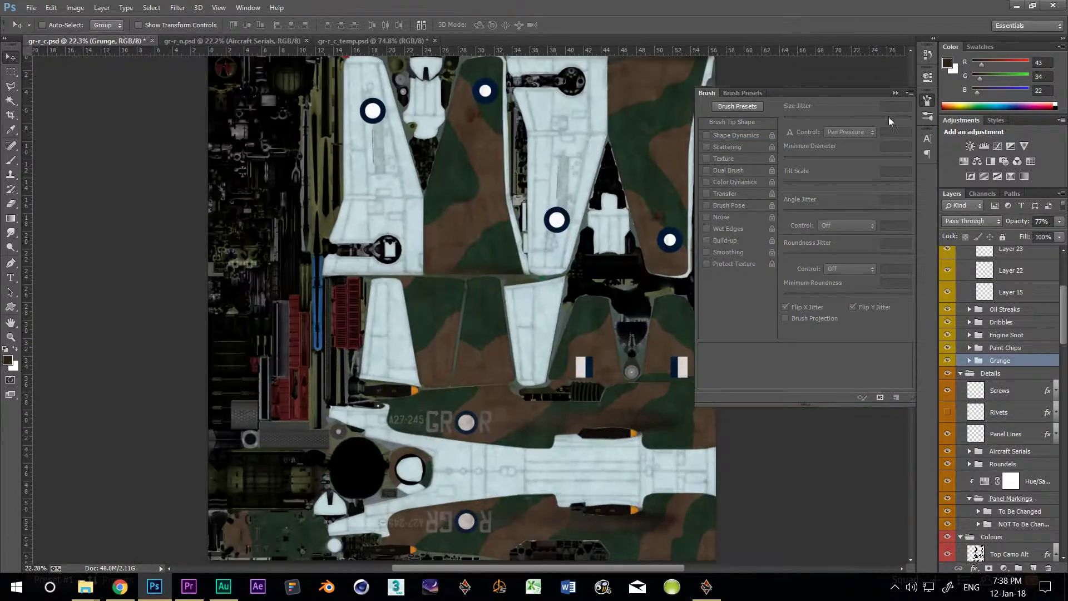
# - Collapse the brush settings and select the Dribbles group
pyautogui.click(895, 93)
pyautogui.scroll(-1, 617, 235)
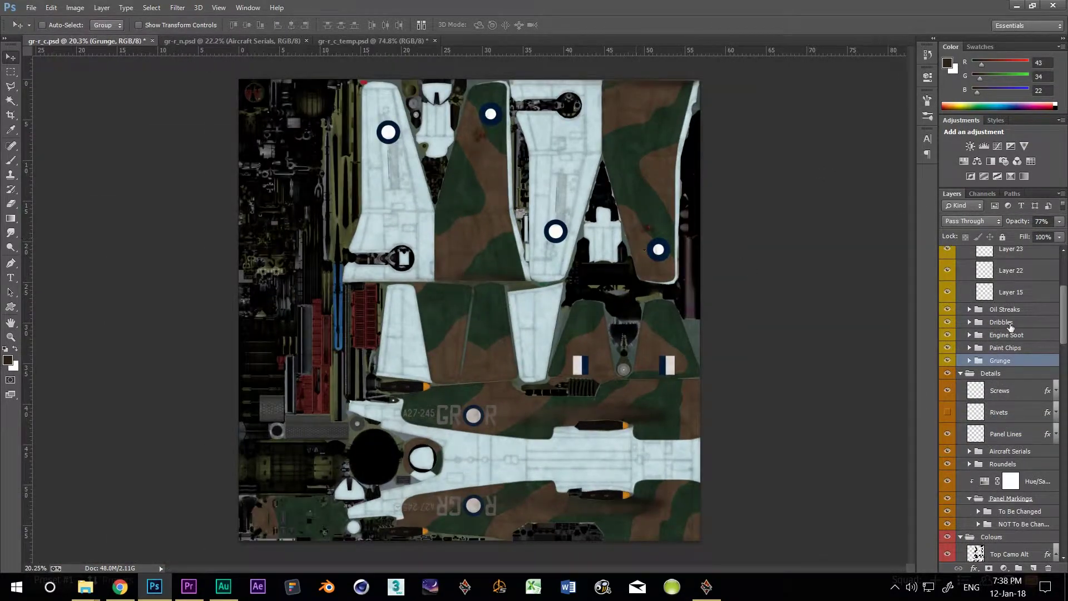
pyautogui.scroll(1, 1012, 325)
pyautogui.click(1011, 323)
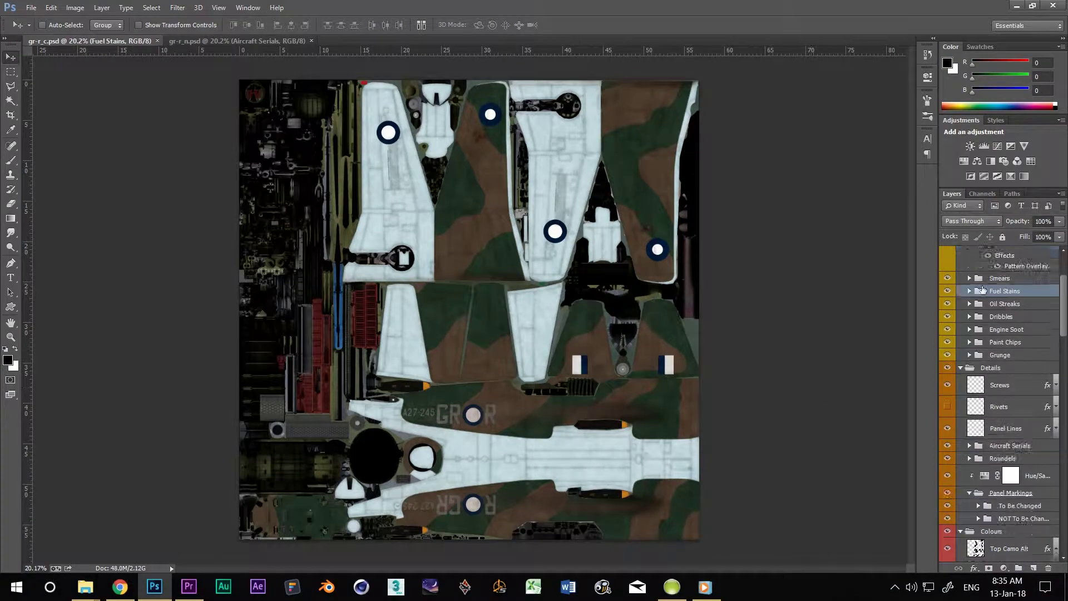
# - On the Smears layer, brush dark (34, 28, 25) scratchy streaks across the selected upper wings with shape dynamics and Flip X Jitter off
pyautogui.rightClick(488, 274)
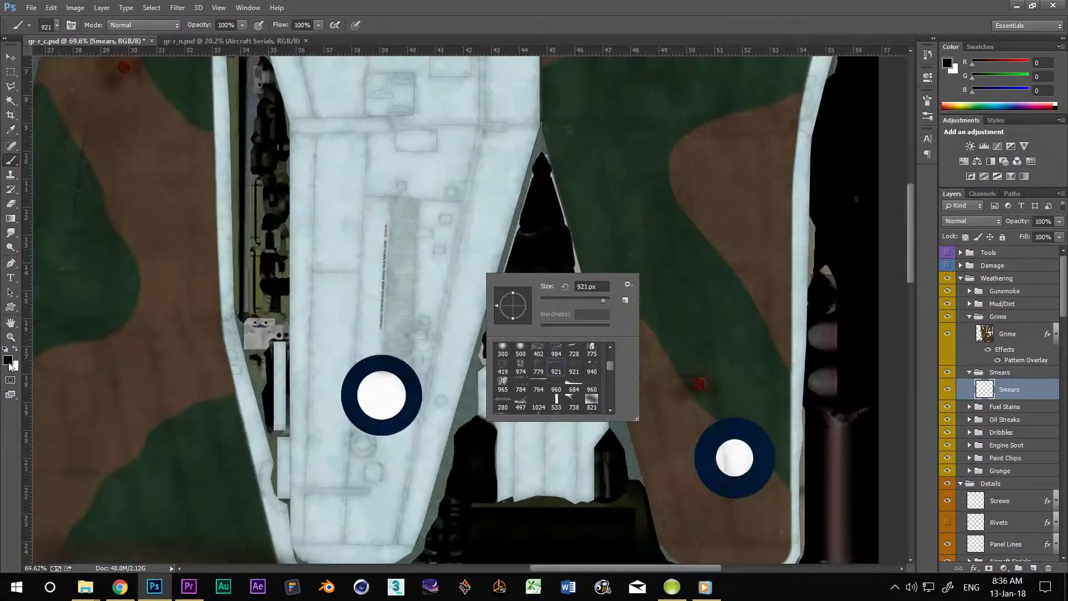
pyautogui.press('F5')
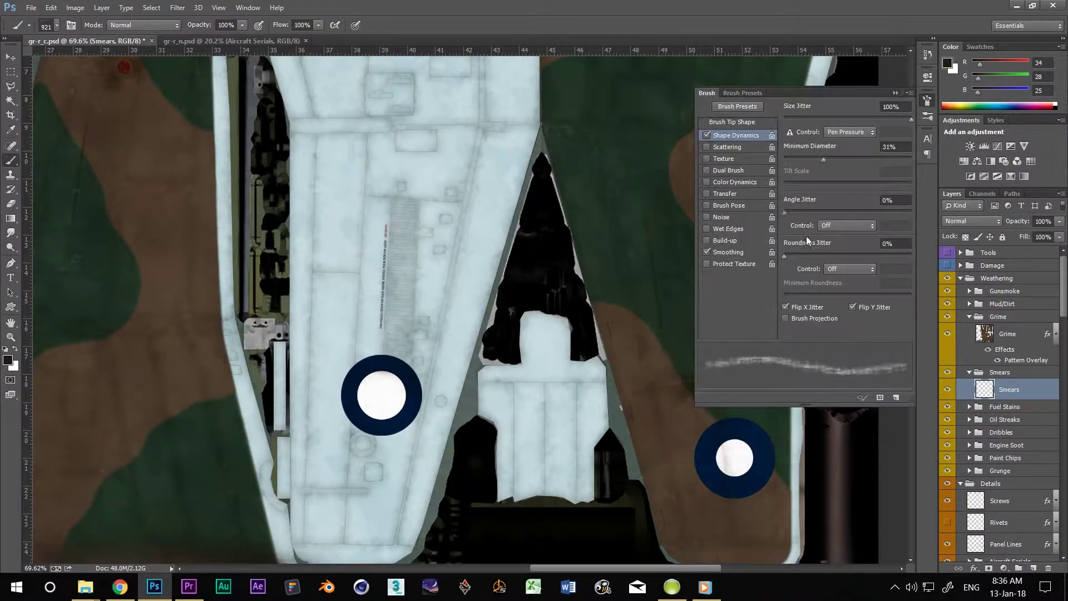
pyautogui.rightClick(512, 241)
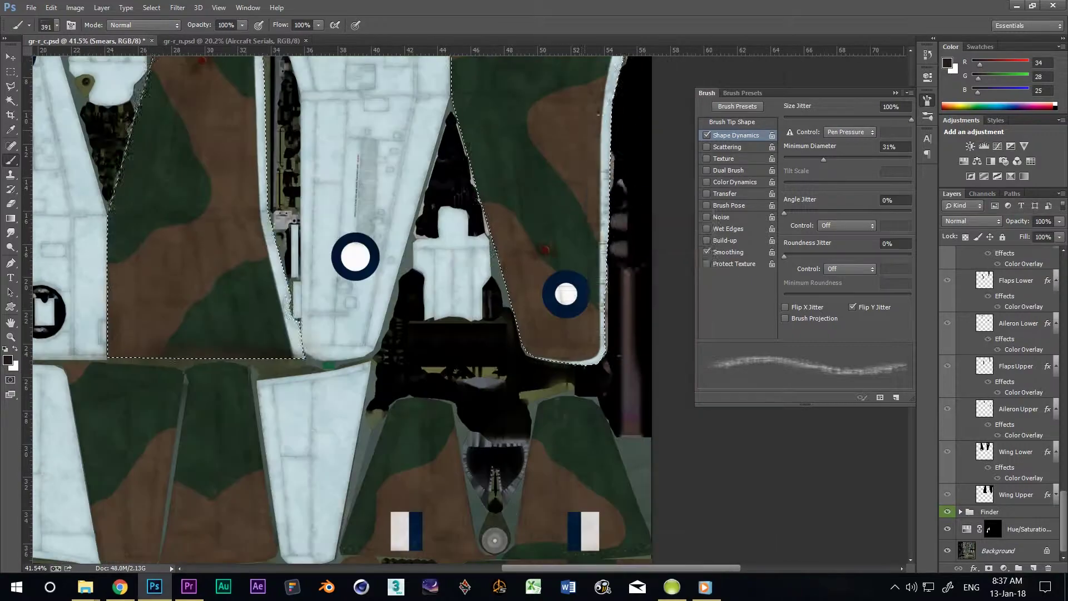
pyautogui.rightClick(553, 136)
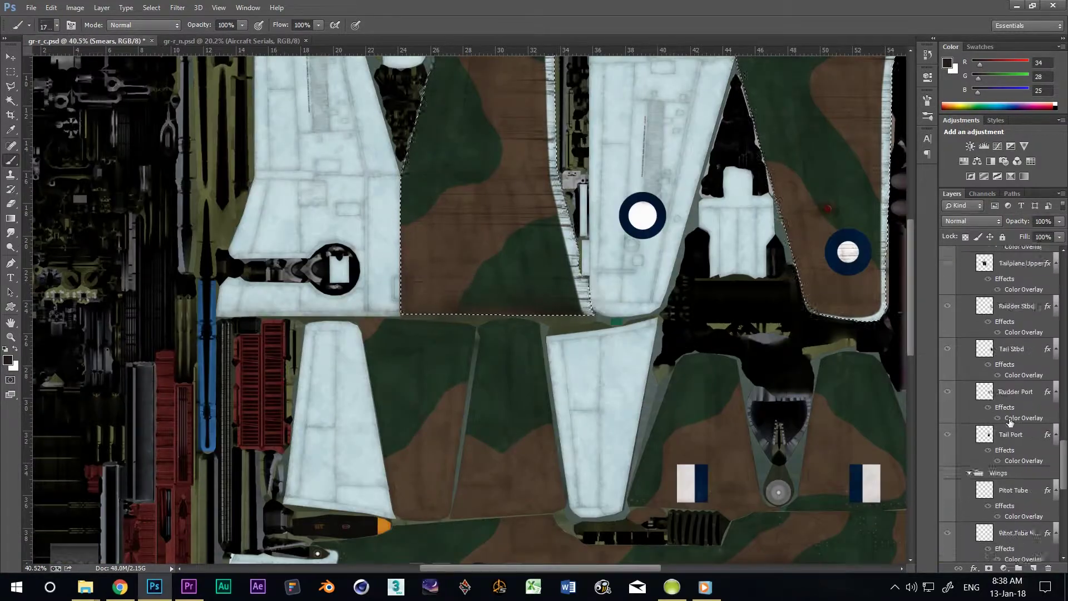
# - Remove the second tailplane panel from the selection with the Polygonal Lasso, and brush dark streaks over the camouflaged tail surfaces
pyautogui.click(479, 320)
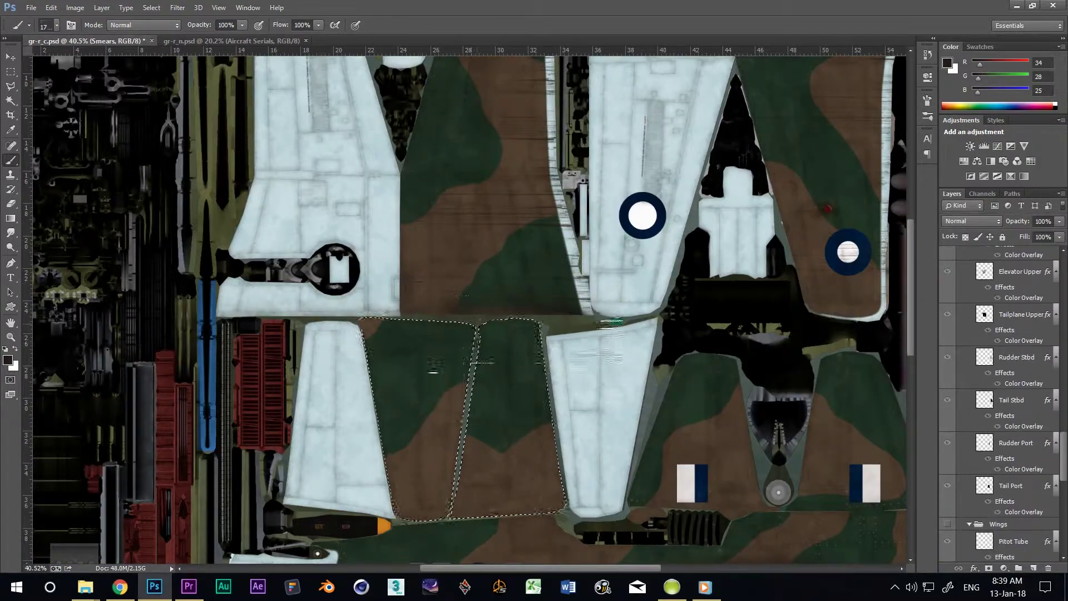
pyautogui.click(450, 517)
pyautogui.click(560, 515)
pyautogui.click(567, 507)
pyautogui.click(543, 319)
pyautogui.click(480, 320)
pyautogui.press('b')
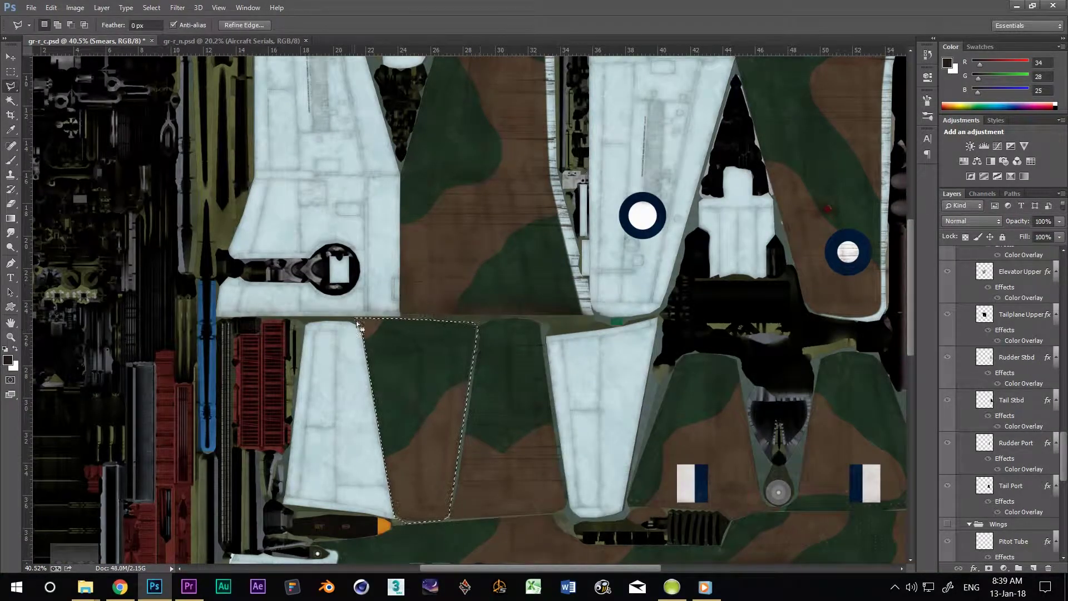
pyautogui.press('b')
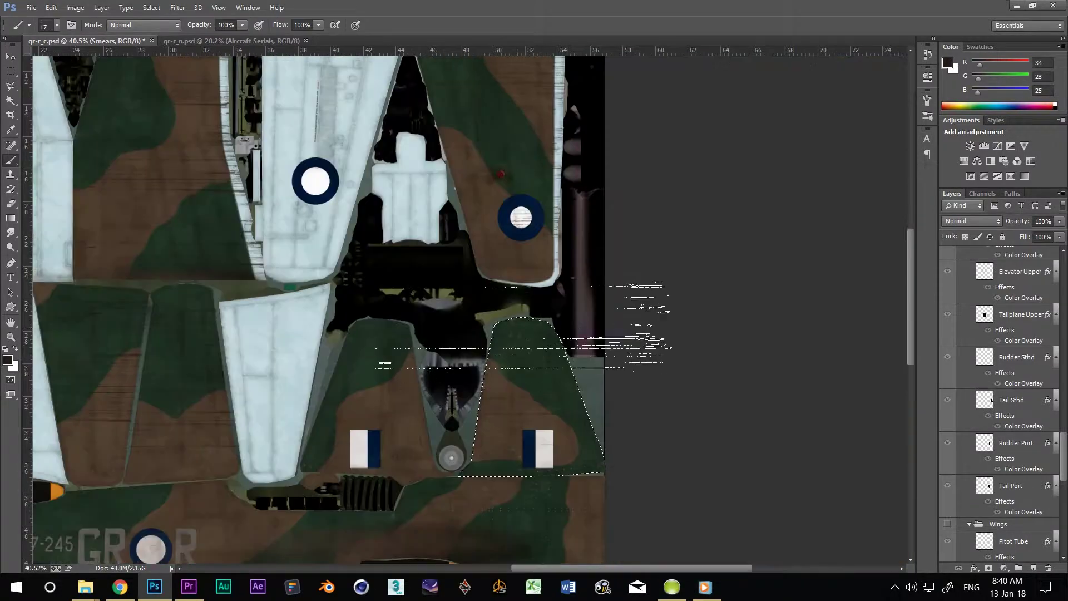
pyautogui.rightClick(380, 343)
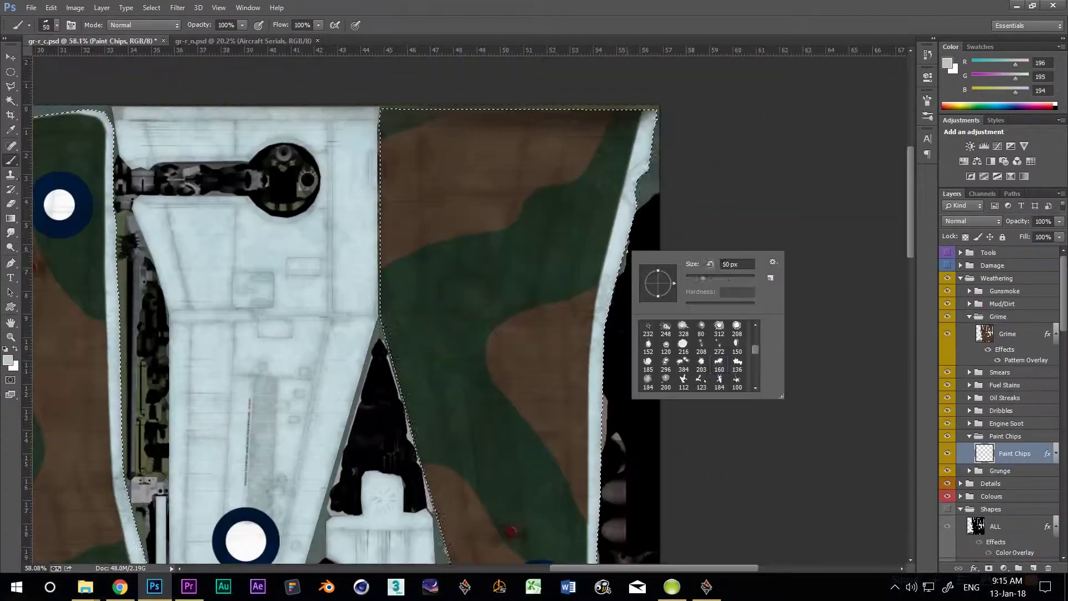
# - Paint light grey chips along the upper wing's leading edge on the Paint Chips layer with the 160 px brush at 62% spacing
pyautogui.click(719, 364)
pyautogui.click(927, 101)
pyautogui.click(732, 122)
pyautogui.moveTo(800, 305); pyautogui.dragTo(823, 305)
pyautogui.rightClick(631, 124)
pyautogui.moveTo(626, 206); pyautogui.dragTo(591, 340)
pyautogui.moveTo(618, 443); pyautogui.dragTo(597, 267)
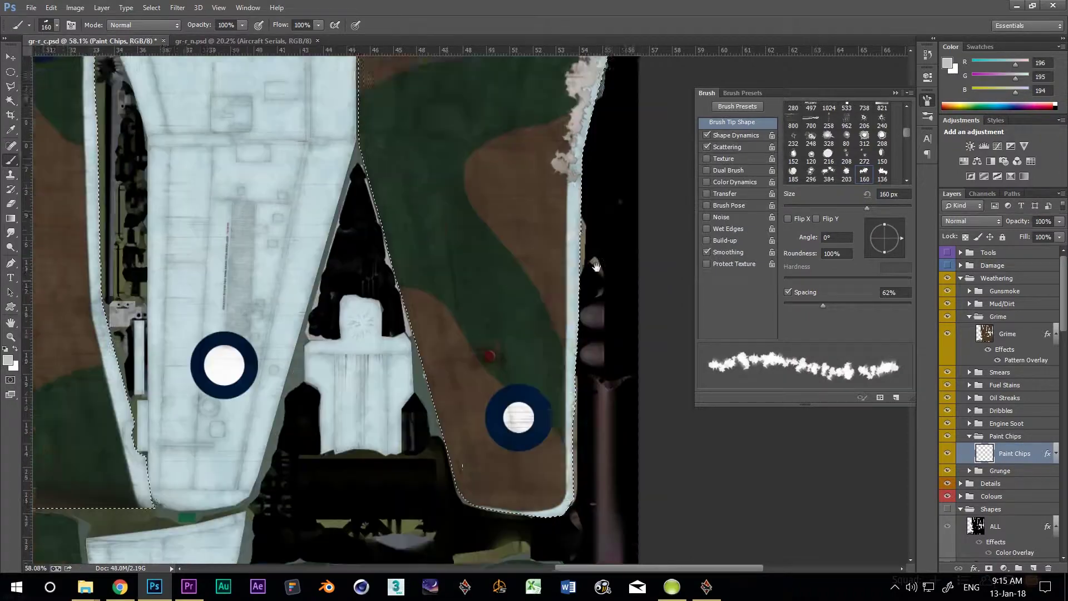
# - Break up the inner edge of the wing's leading-edge paint chips with the scattered Eraser tip at 147 px
pyautogui.rightClick(548, 426)
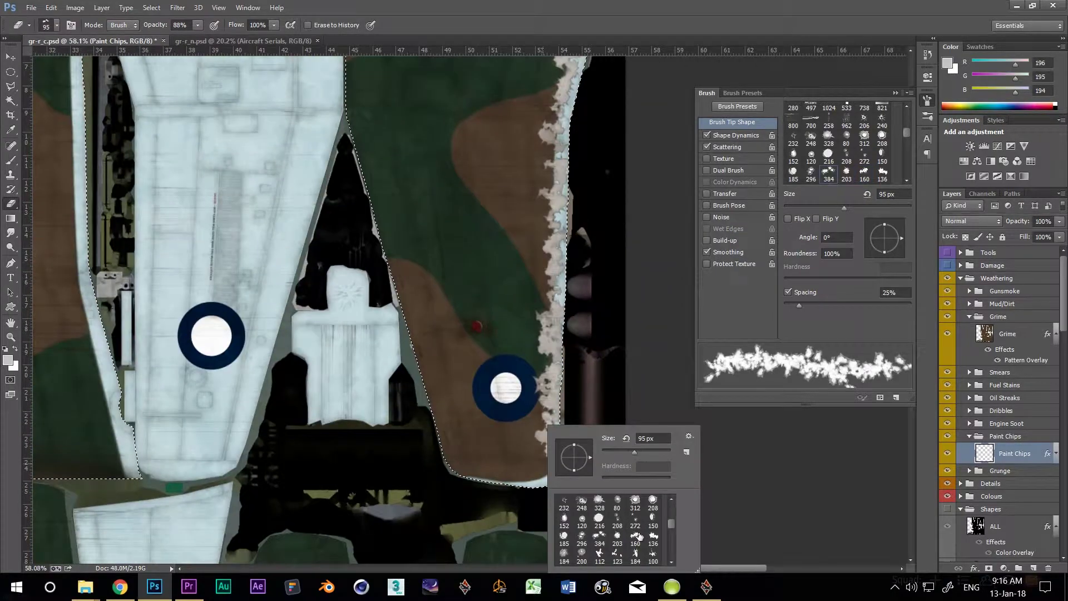
pyautogui.moveTo(640, 452); pyautogui.dragTo(652, 451)
pyautogui.click(728, 147)
pyautogui.moveTo(554, 131); pyautogui.dragTo(528, 320)
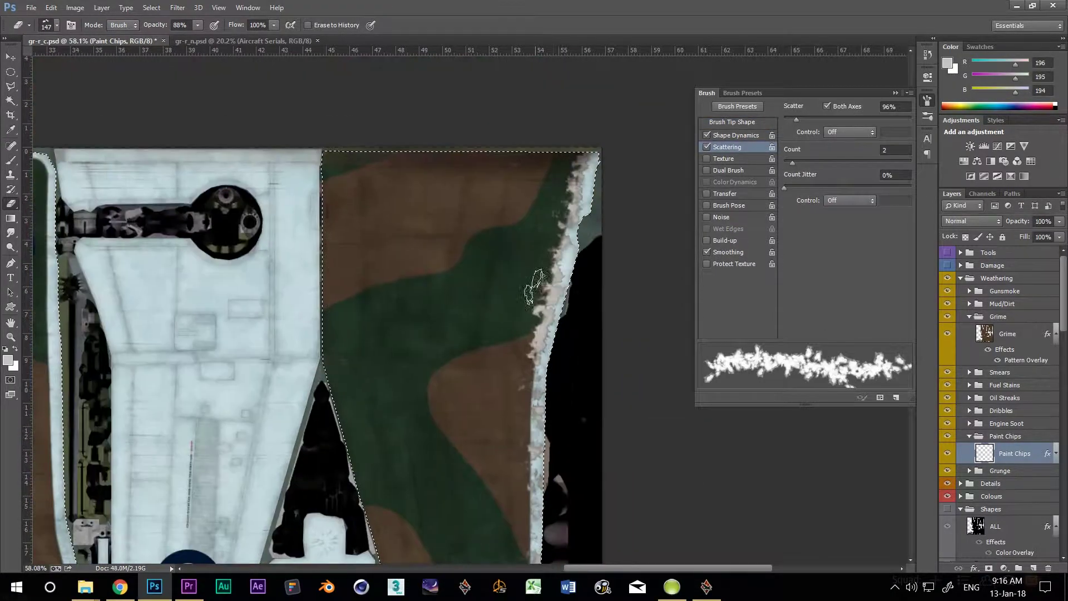
# - Paint fine light grey speckles along the inner edge of the leading-edge chips with the 402 px speckle brush
pyautogui.press('b')
pyautogui.rightClick(586, 321)
pyautogui.click(649, 420)
pyautogui.doubleClick(634, 425)
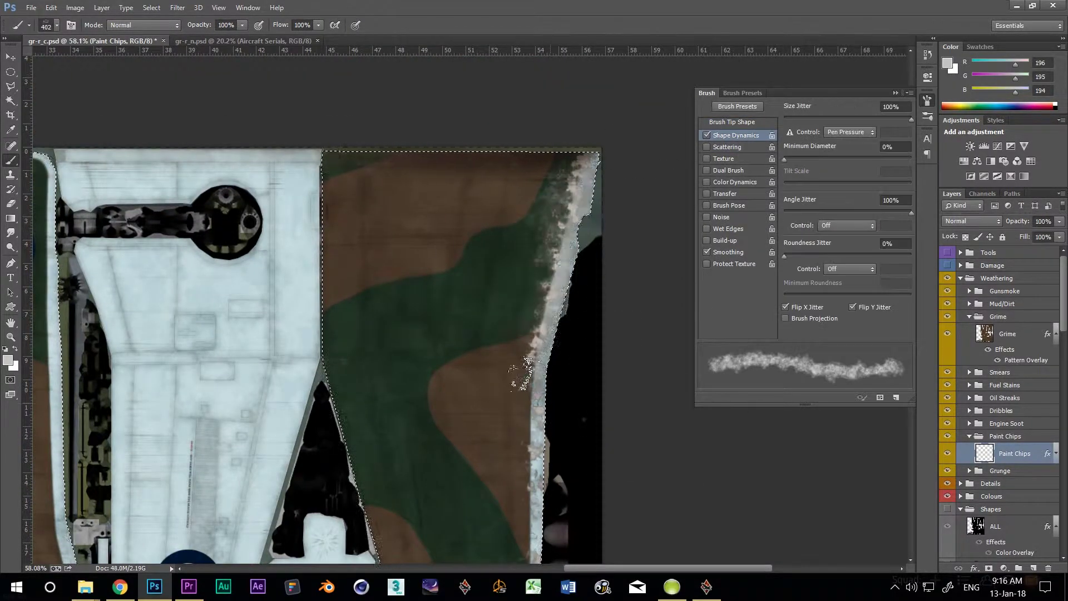
pyautogui.scroll(-5, 523, 373)
pyautogui.moveTo(531, 145); pyautogui.dragTo(501, 400)
pyautogui.scroll(-4, 556, 284)
# - Fade the inner edge of the leading-edge paint chips with a soft round Eraser at 228 px
pyautogui.press('e')
pyautogui.rightClick(558, 405)
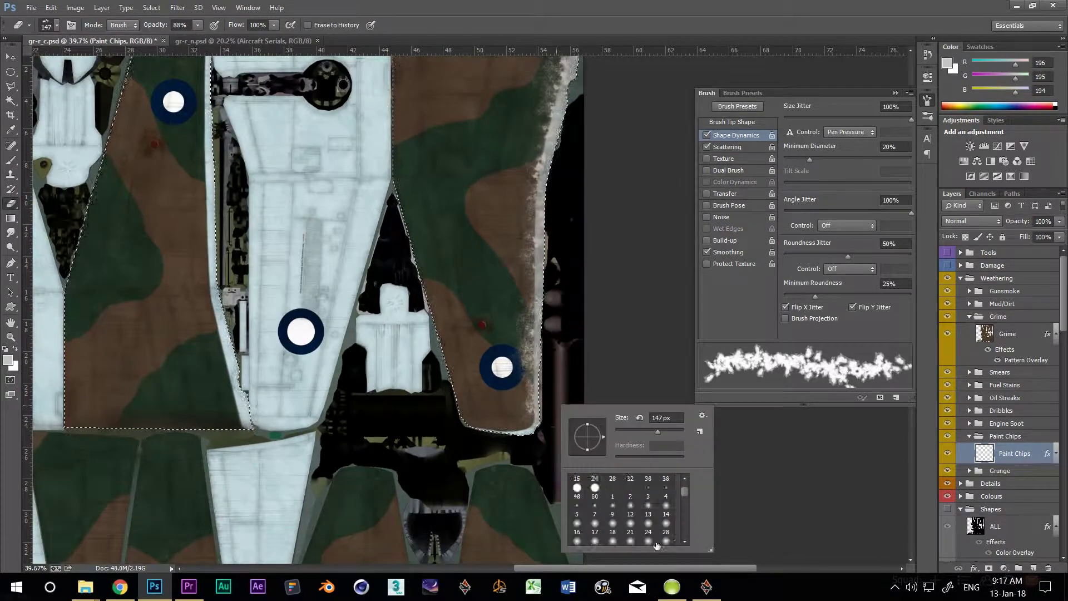
pyautogui.click(666, 509)
pyautogui.moveTo(649, 432); pyautogui.dragTo(643, 431)
pyautogui.press('Return')
pyautogui.scroll(5, 491, 159)
pyautogui.scroll(-3, 501, 161)
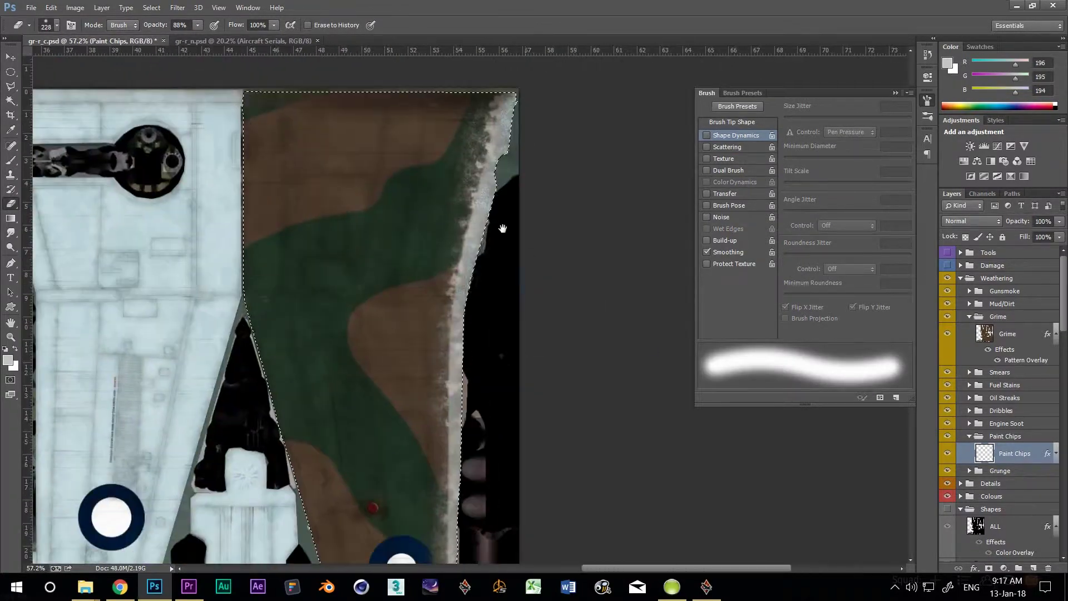
pyautogui.rightClick(403, 233)
pyautogui.click(492, 287)
pyautogui.scroll(4, 493, 345)
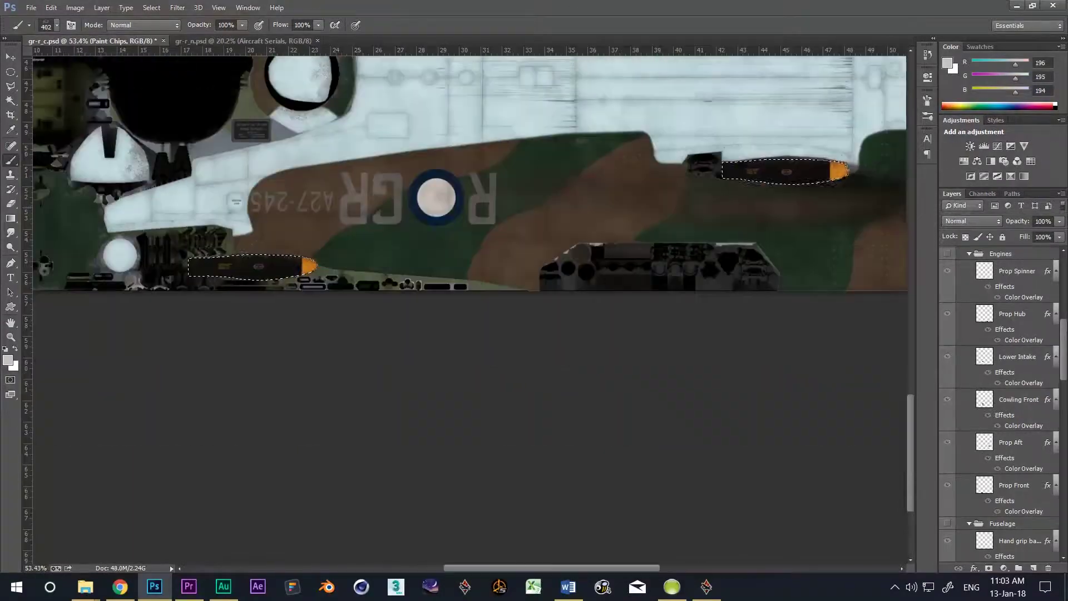
pyautogui.rightClick(543, 210)
pyautogui.press('Escape')
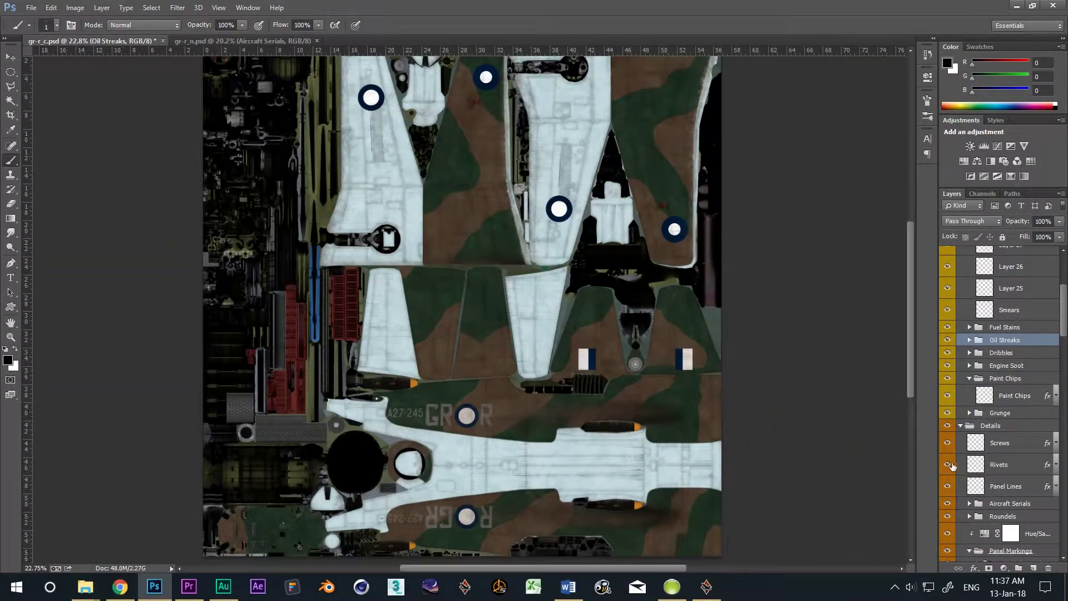
# - Duplicate the Rivets layer in the Details group and hide the original
pyautogui.click(949, 465)
pyautogui.click(1005, 466)
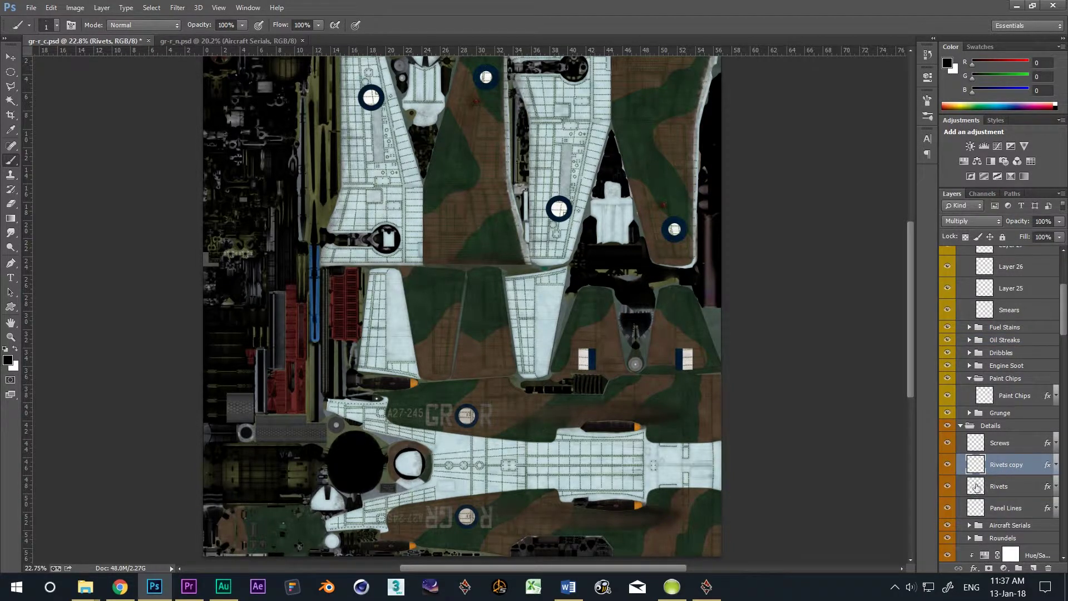
pyautogui.click(947, 487)
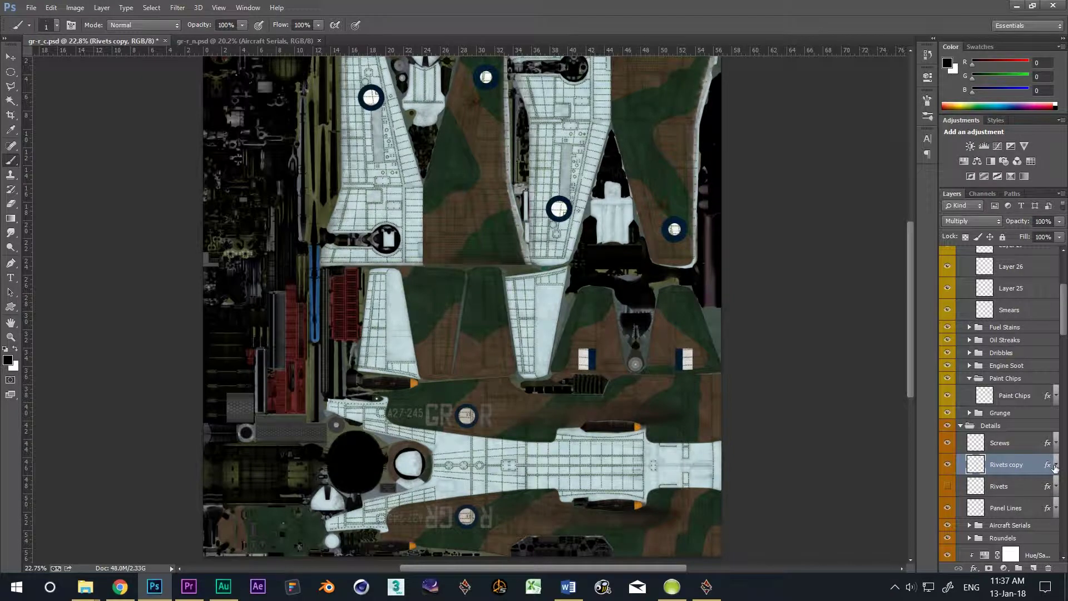
# - Use only a Color Overlay effect on the Rivets copy layer and set its colour to white
pyautogui.click(1056, 465)
pyautogui.click(990, 502)
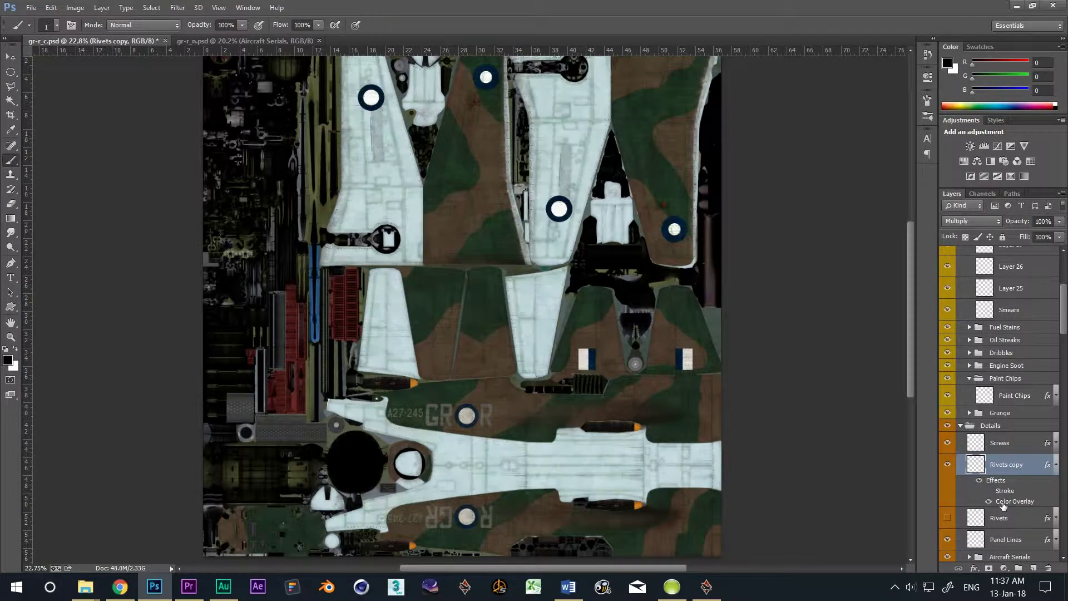
pyautogui.doubleClick(1002, 502)
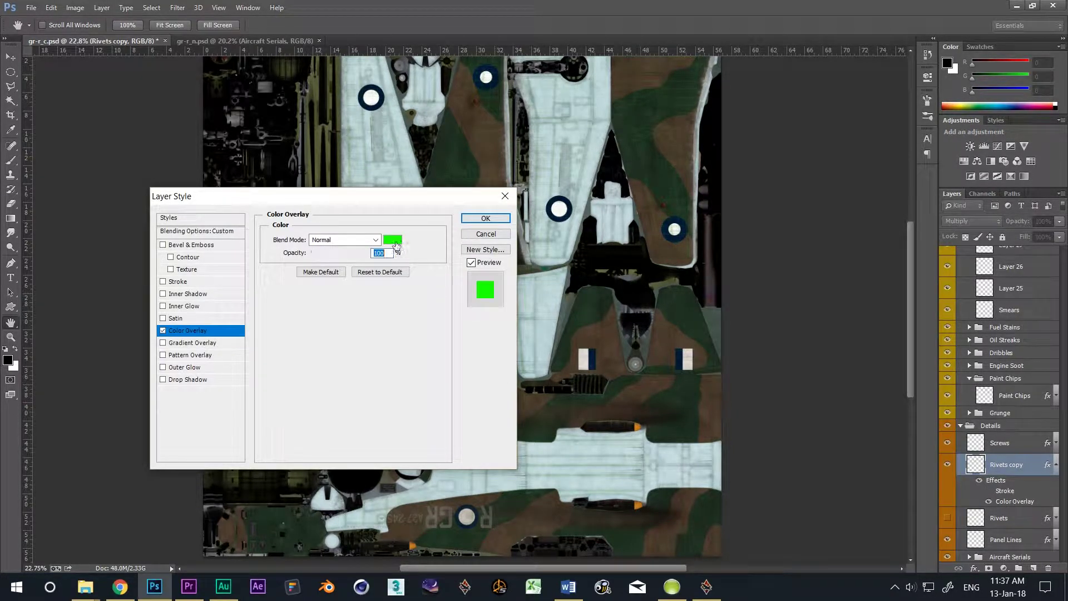
pyautogui.click(395, 242)
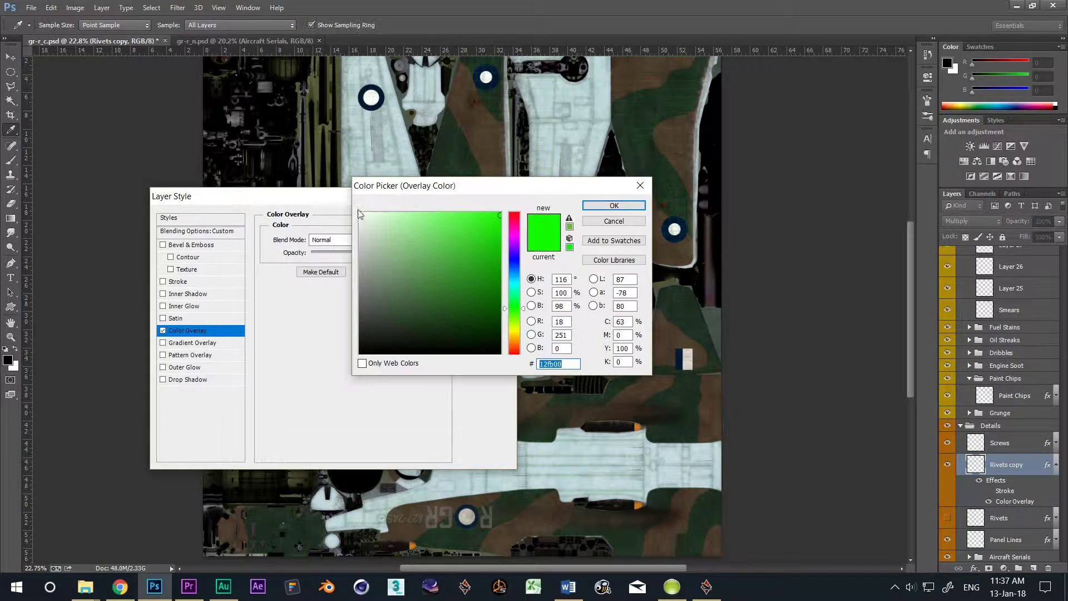
pyautogui.click(593, 207)
pyautogui.click(491, 219)
# - Rasterize the layer style of Rivets copy and set its blend mode to Soft Light
pyautogui.rightClick(1010, 465)
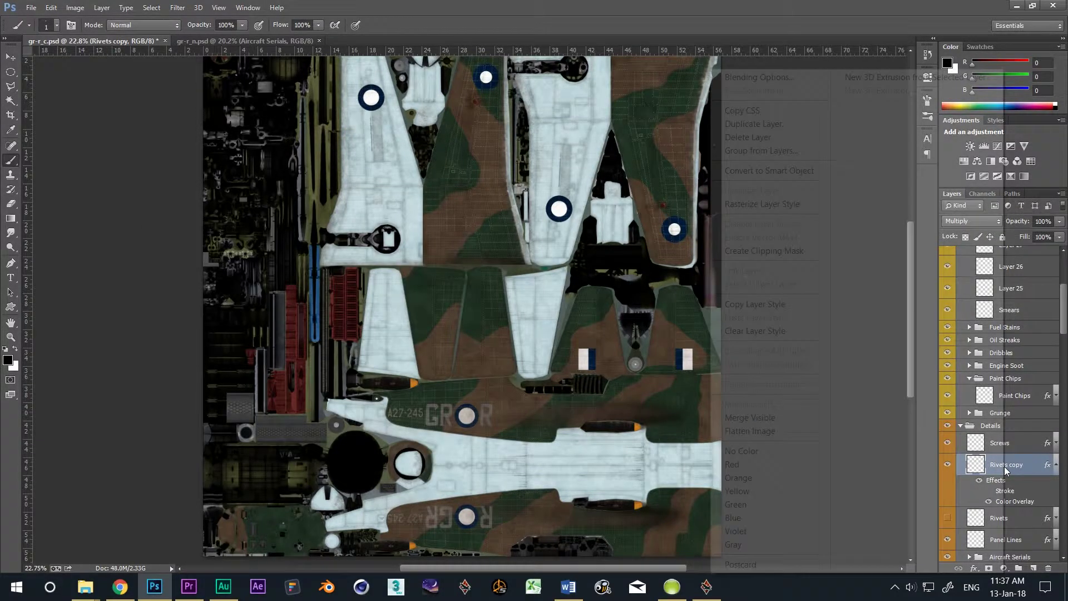
pyautogui.click(789, 204)
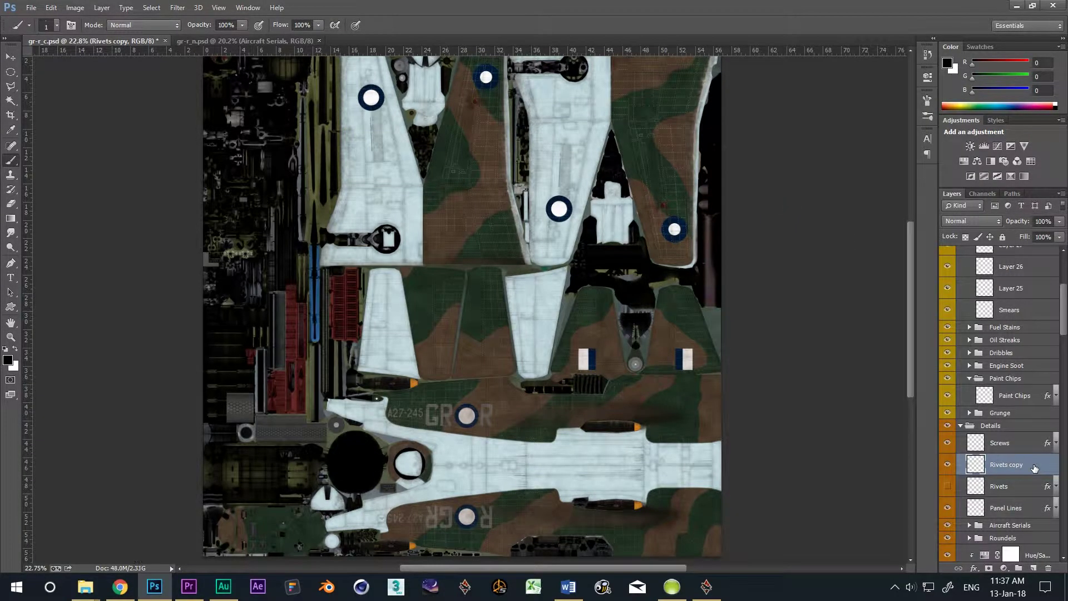
pyautogui.click(978, 222)
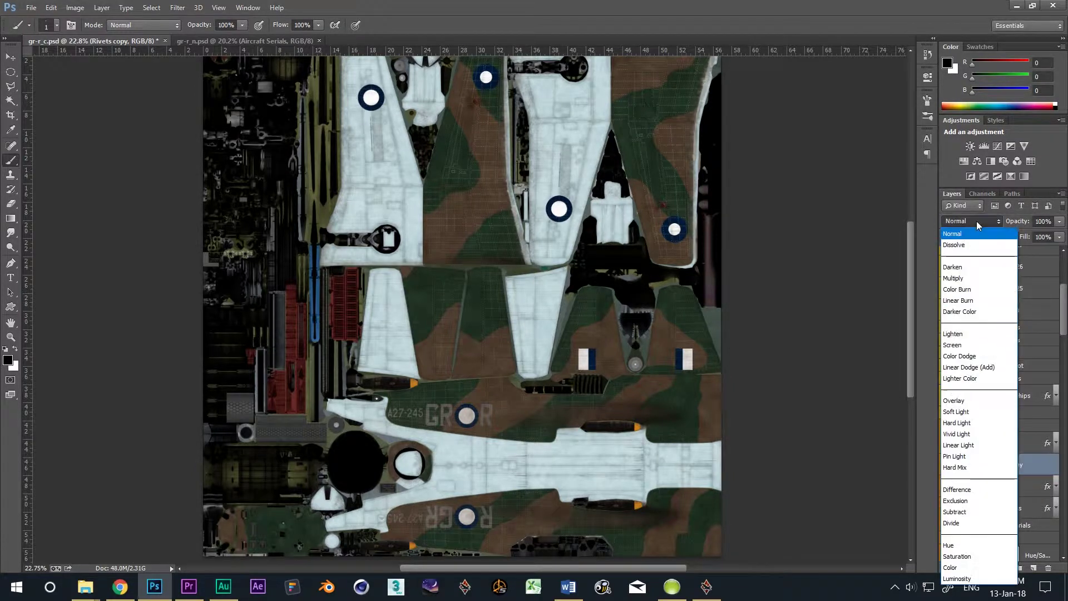
pyautogui.click(981, 412)
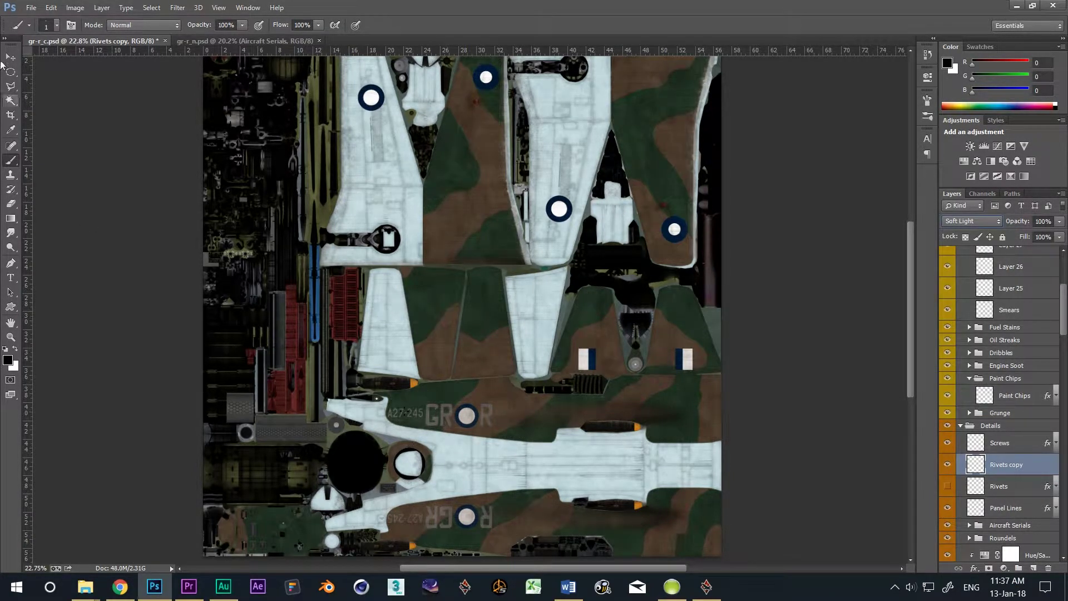
# - Erase patches of the light rivets on the fuselage side with the speckle Eraser tip at 391 px and 100% opacity
pyautogui.scroll(6, 488, 429)
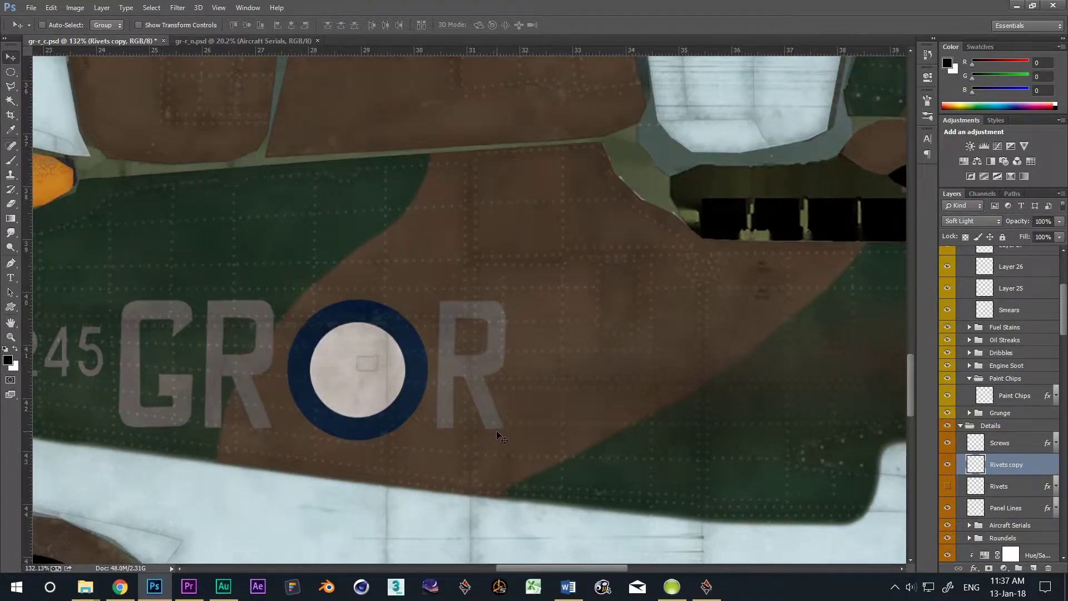
pyautogui.rightClick(680, 352)
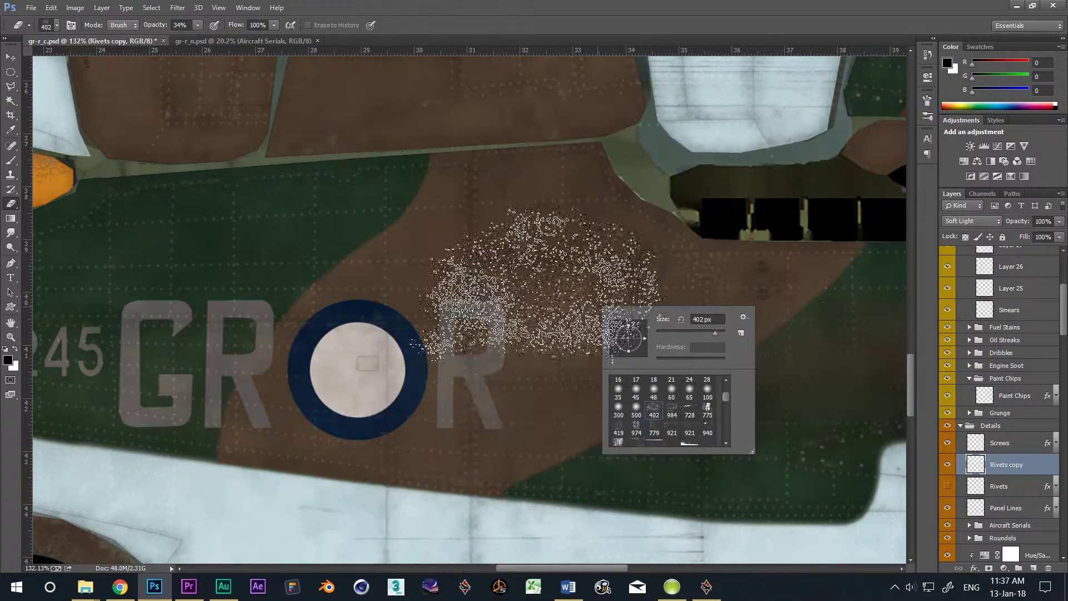
pyautogui.click(715, 333)
pyautogui.press('0')
pyautogui.moveTo(604, 295); pyautogui.dragTo(584, 351)
pyautogui.click(928, 100)
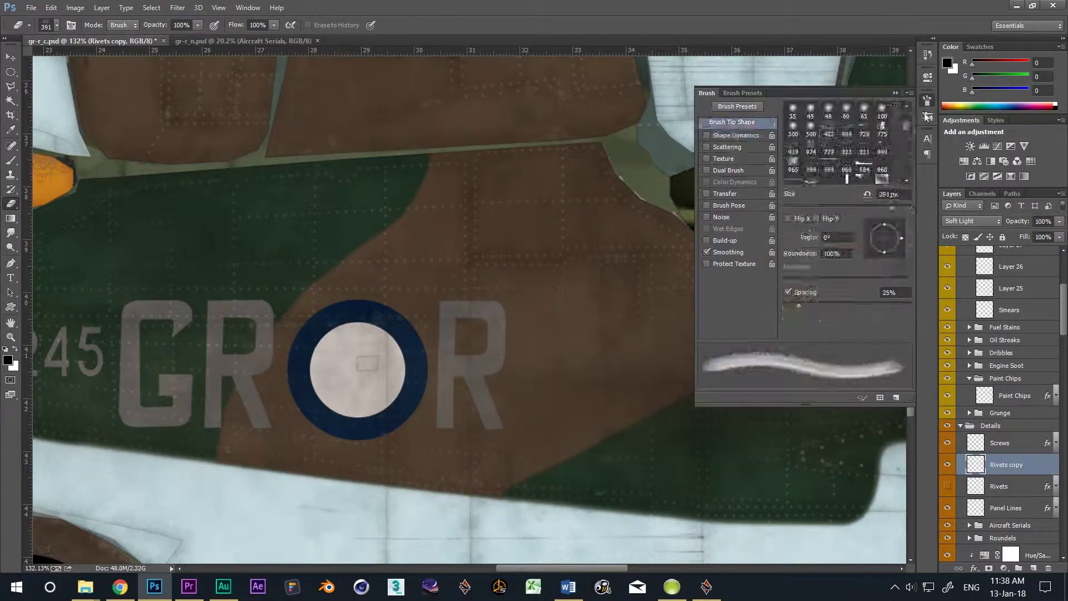
pyautogui.click(726, 147)
pyautogui.scroll(-2, 554, 363)
pyautogui.click(928, 100)
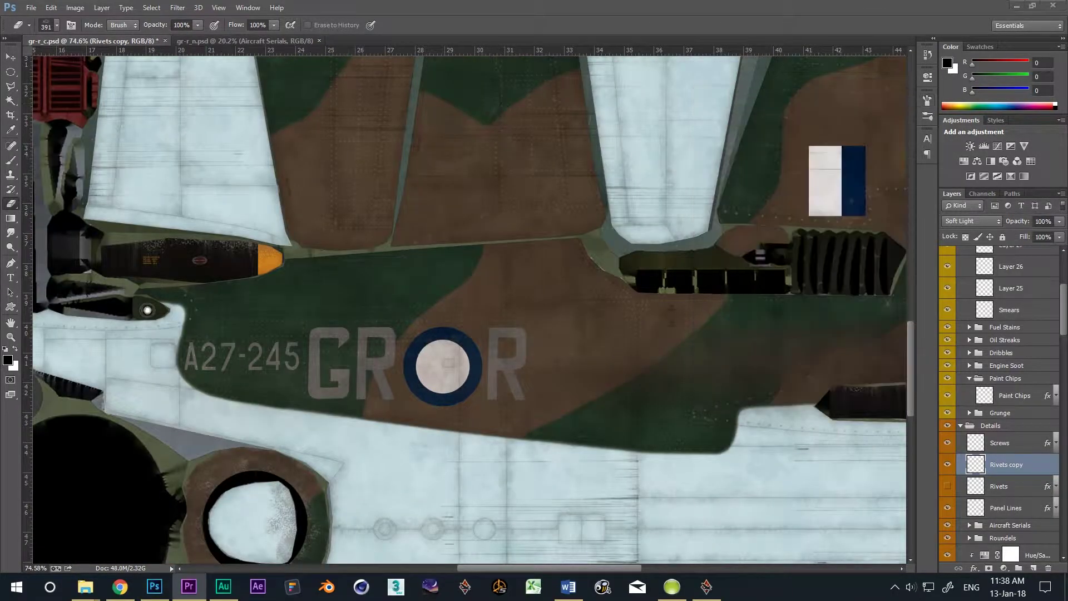
pyautogui.scroll(-2, 718, 283)
# - Unevenly thin the rivets on the wing and tailplane panels with the 974 px Eraser tip, shape dynamics on and 82% opacity
pyautogui.scroll(5, 640, 112)
pyautogui.rightClick(640, 418)
pyautogui.click(672, 540)
pyautogui.click(672, 540)
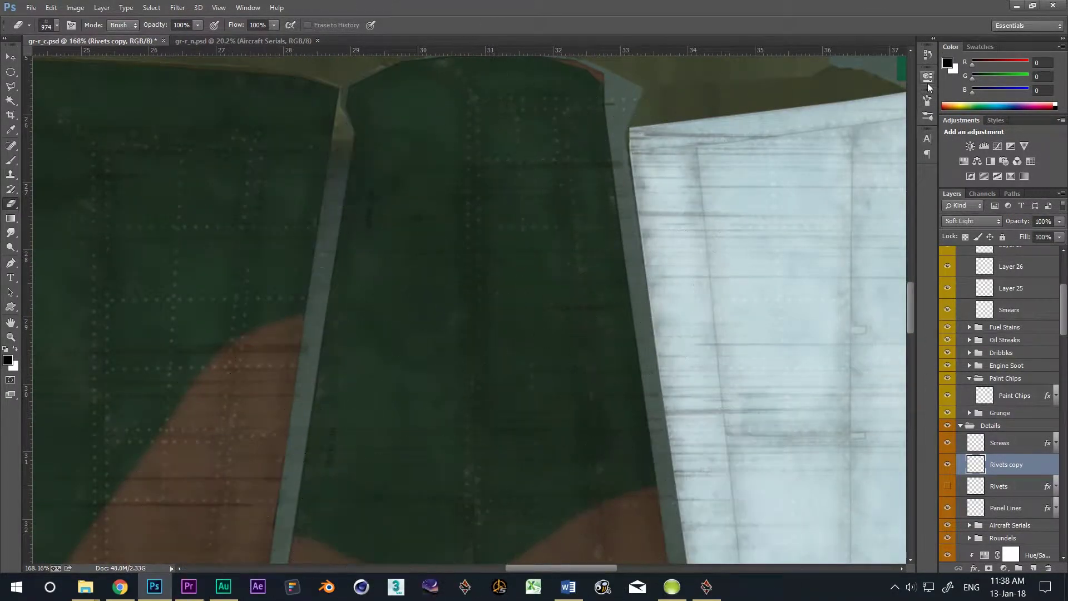
pyautogui.click(927, 100)
pyautogui.click(736, 135)
pyautogui.click(197, 25)
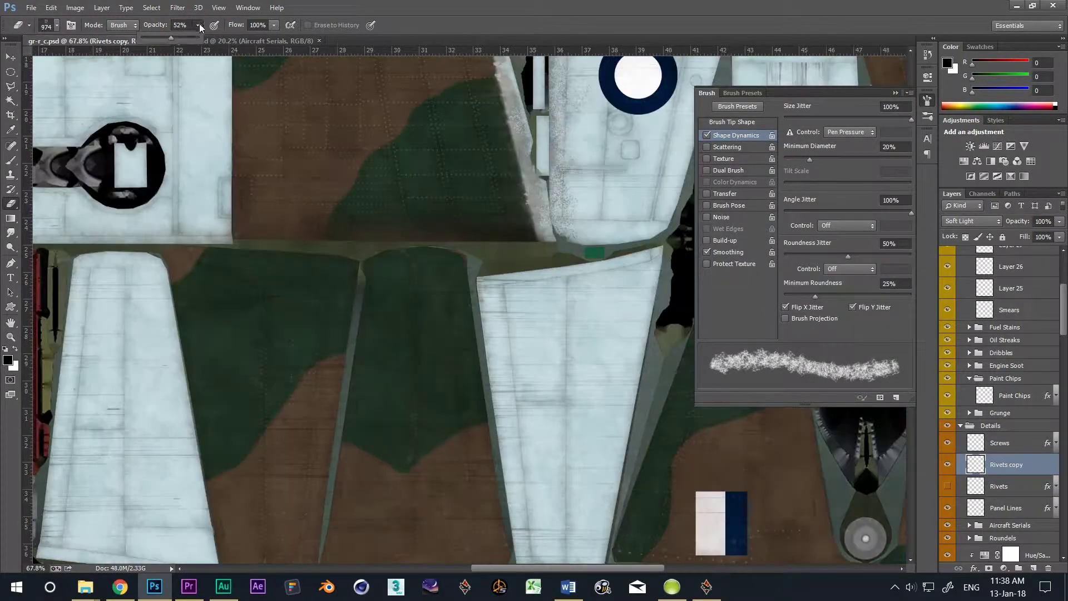
pyautogui.click(189, 38)
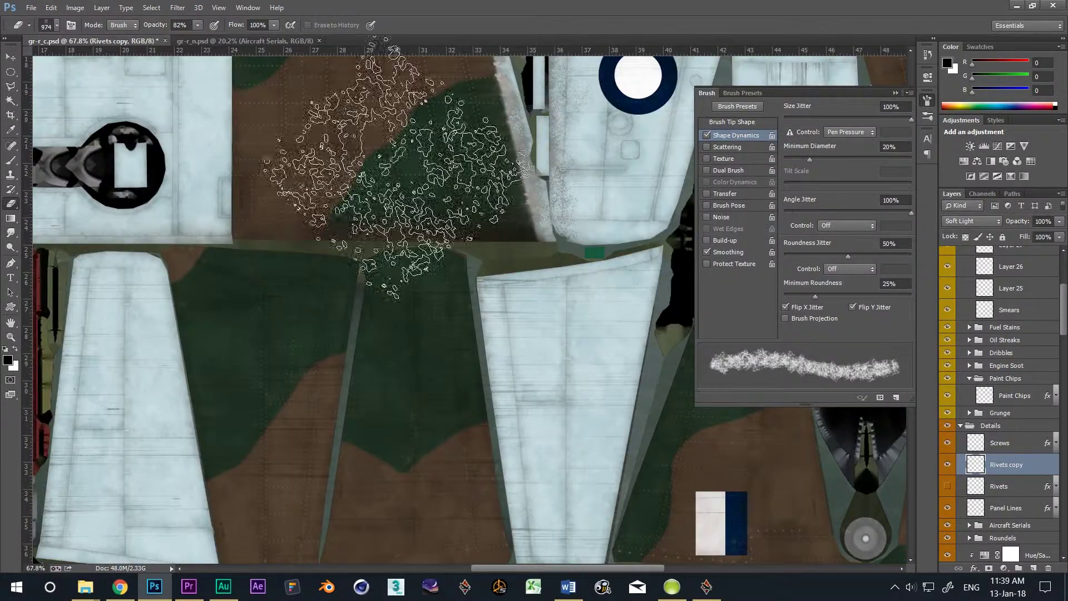
pyautogui.scroll(-3, 443, 150)
pyautogui.click(896, 93)
pyautogui.scroll(-3, 847, 121)
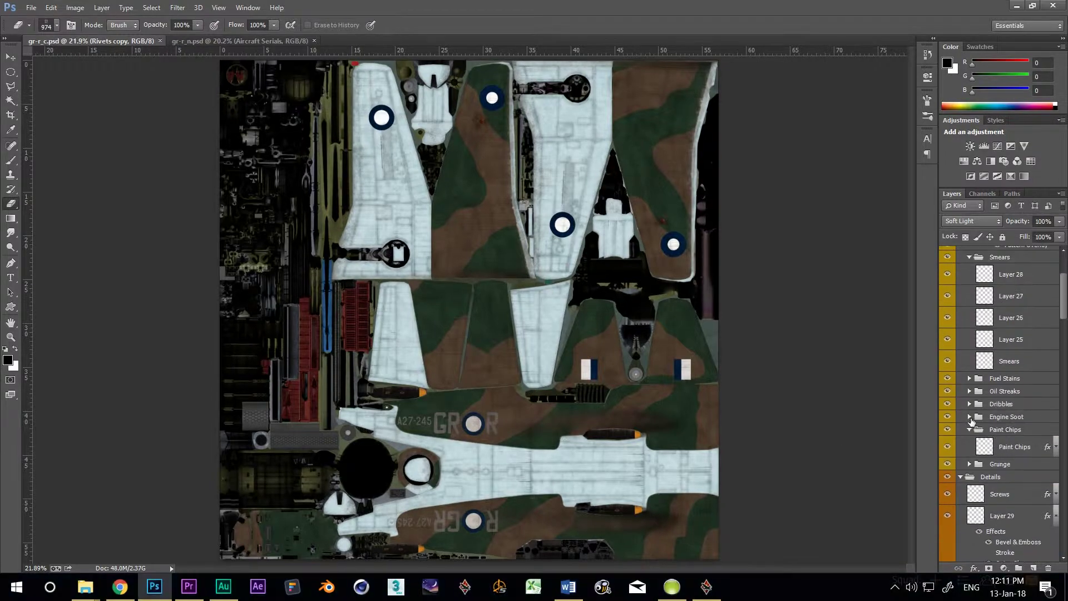
# - Select a rectangle about 3.7 by 2.2 in on the fuselage side and fade dark brown (25, 21, 19) to transparent on Layer 30
pyautogui.scroll(8, 657, 237)
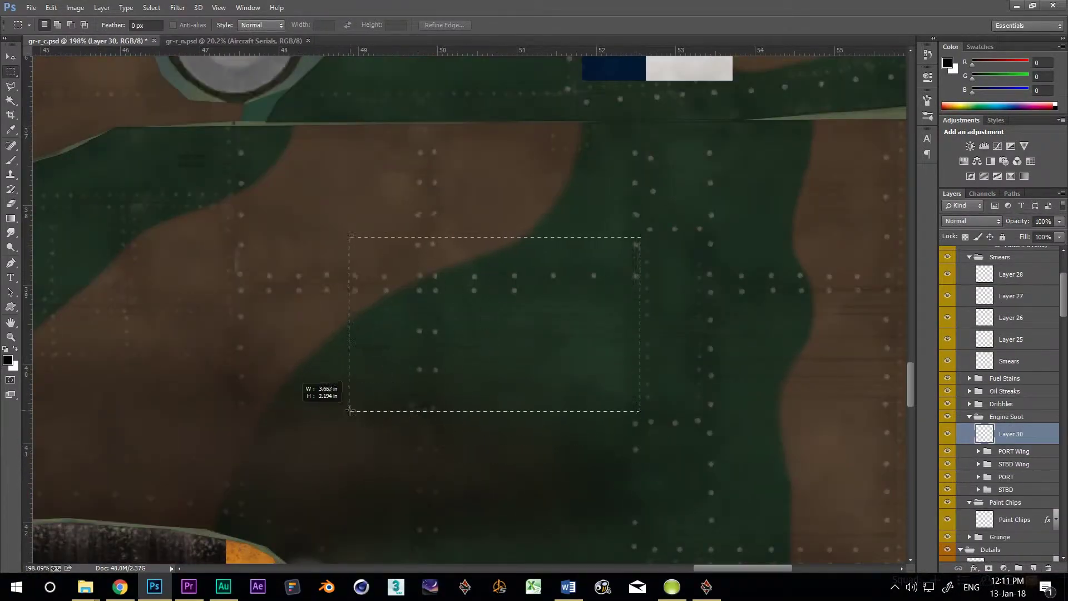
pyautogui.moveTo(350, 411); pyautogui.dragTo(346, 415)
pyautogui.press('g')
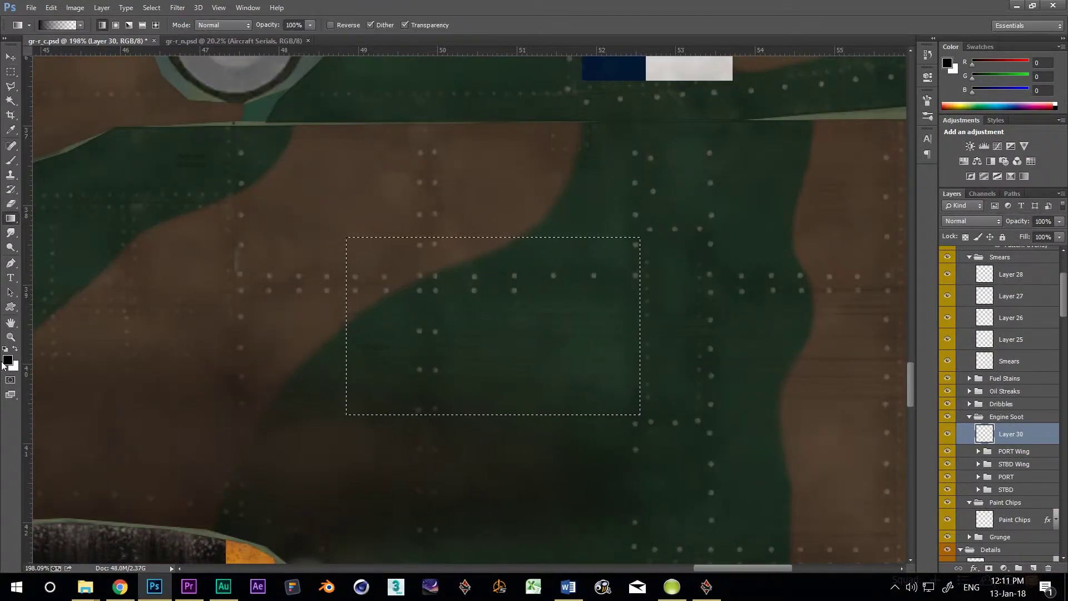
pyautogui.click(8, 360)
pyautogui.press('Return')
pyautogui.moveTo(640, 328); pyautogui.dragTo(389, 329)
# - Soften the soot gradient with a Gaussian Blur and set Layer 30 to Soft Light at 57% opacity
pyautogui.click(177, 8)
pyautogui.moveTo(186, 162)
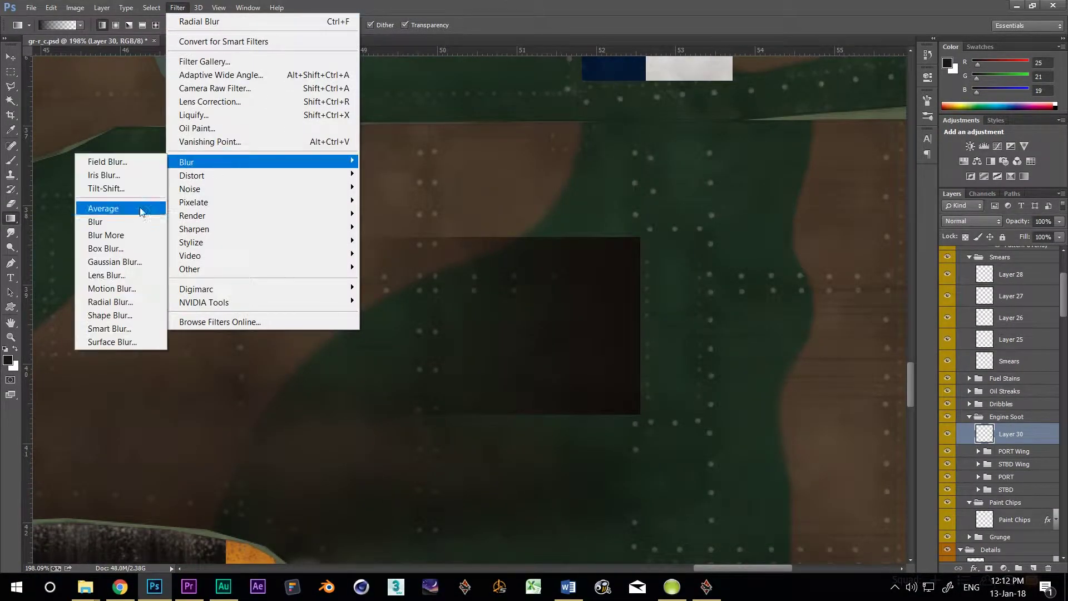
pyautogui.click(114, 262)
pyautogui.click(458, 243)
pyautogui.click(971, 220)
pyautogui.click(959, 412)
pyautogui.click(1060, 221)
pyautogui.moveTo(1060, 235); pyautogui.dragTo(1037, 238)
# - Duplicate the Layer 30 soot shading, move the copy further down the skin and stretch it slightly taller
pyautogui.scroll(-5, 791, 525)
pyautogui.moveTo(791, 526); pyautogui.dragTo(695, 173)
pyautogui.scroll(8, 646, 182)
pyautogui.hotkey('ctrl', 'j')
pyautogui.scroll(-5, 577, 223)
pyautogui.press('v')
pyautogui.moveTo(577, 167); pyautogui.dragTo(620, 327)
pyautogui.scroll(6, 620, 326)
pyautogui.hotkey('ctrl', 't')
pyautogui.moveTo(471, 401); pyautogui.dragTo(471, 422)
pyautogui.press('Return')
# - Widen the original Layer 30 soot shading to about 102.4% with Free Transform
pyautogui.hotkey('alt', '[')
pyautogui.scroll(-8, 472, 280)
pyautogui.scroll(7, 696, 504)
pyautogui.hotkey('ctrl', 't')
pyautogui.moveTo(645, 402); pyautogui.dragTo(658, 403)
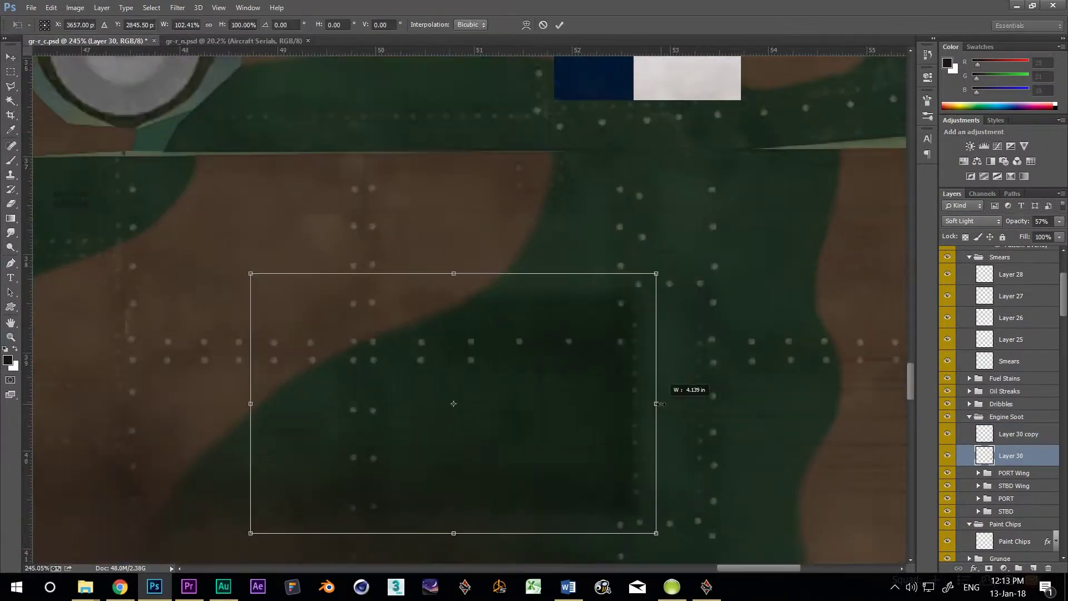
pyautogui.press('Return')
# - Make two more copies of the soot shading from Layer 30 copy and place them over the remaining fuselage side areas
pyautogui.hotkey('alt', ']')
pyautogui.scroll(-3, 713, 395)
pyautogui.keyDown('alt'); pyautogui.moveTo(667, 293); pyautogui.dragTo(596, 279); pyautogui.keyUp('alt')
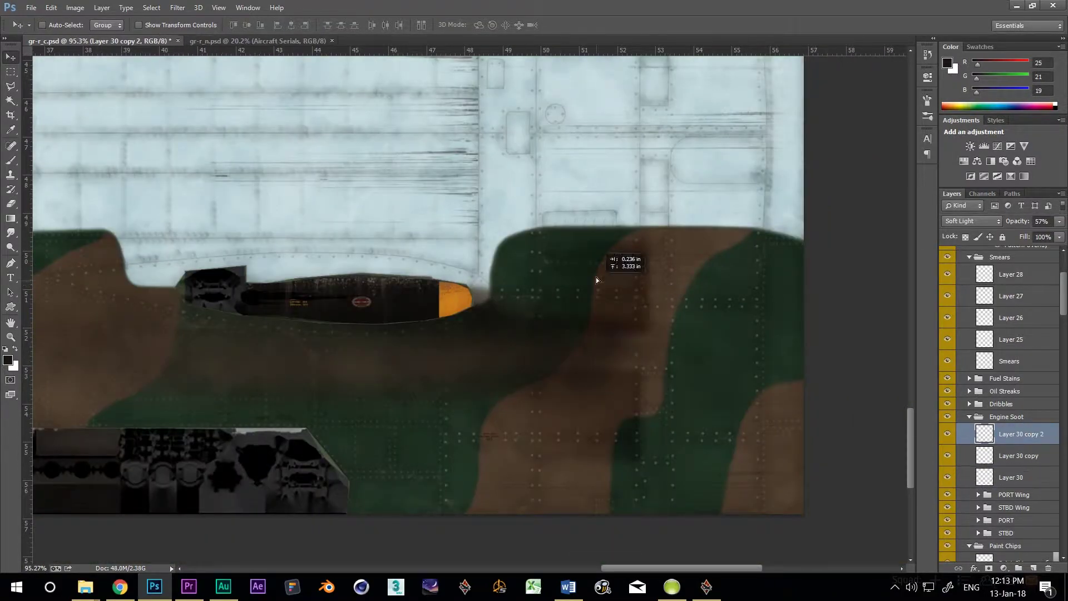
pyautogui.scroll(-4, 694, 274)
pyautogui.keyDown('alt'); pyautogui.moveTo(694, 274); pyautogui.dragTo(635, 215); pyautogui.keyUp('alt')
pyautogui.scroll(9, 709, 198)
pyautogui.moveTo(522, 318); pyautogui.dragTo(506, 243)
# - On a new layer in Engine Soot, fill a small rectangle beside the first louvre with a dark-to-transparent gradient fading forward from it
pyautogui.scroll(2, 506, 246)
pyautogui.press('m')
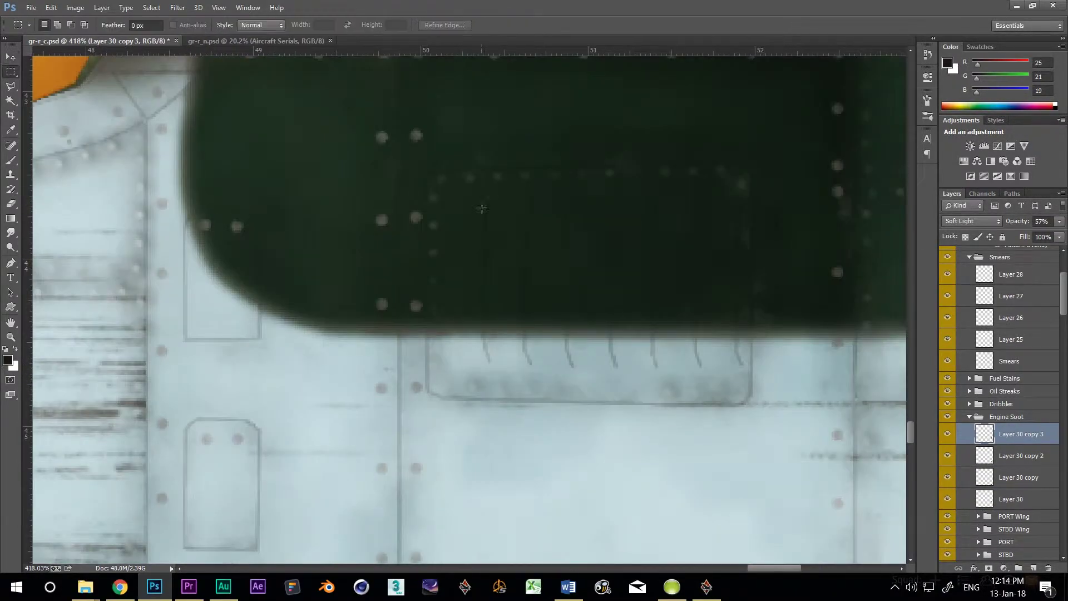
pyautogui.click(1033, 568)
pyautogui.press('g')
pyautogui.moveTo(440, 311); pyautogui.dragTo(397, 312)
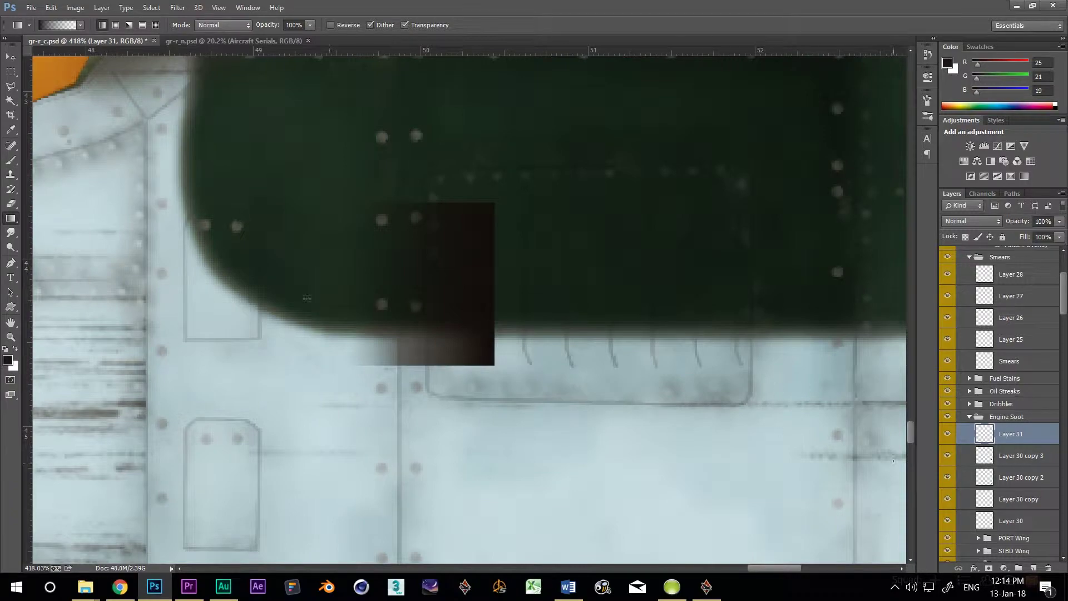
# - Lower Layer 31 to 15% opacity to outline the louvre with the Polygonal Lasso, and restore it to 100% for the Eraser
pyautogui.scroll(-1, 504, 357)
pyautogui.click(1059, 221)
pyautogui.moveTo(1057, 235); pyautogui.dragTo(1013, 238)
pyautogui.scroll(1, 390, 183)
pyautogui.press('l')
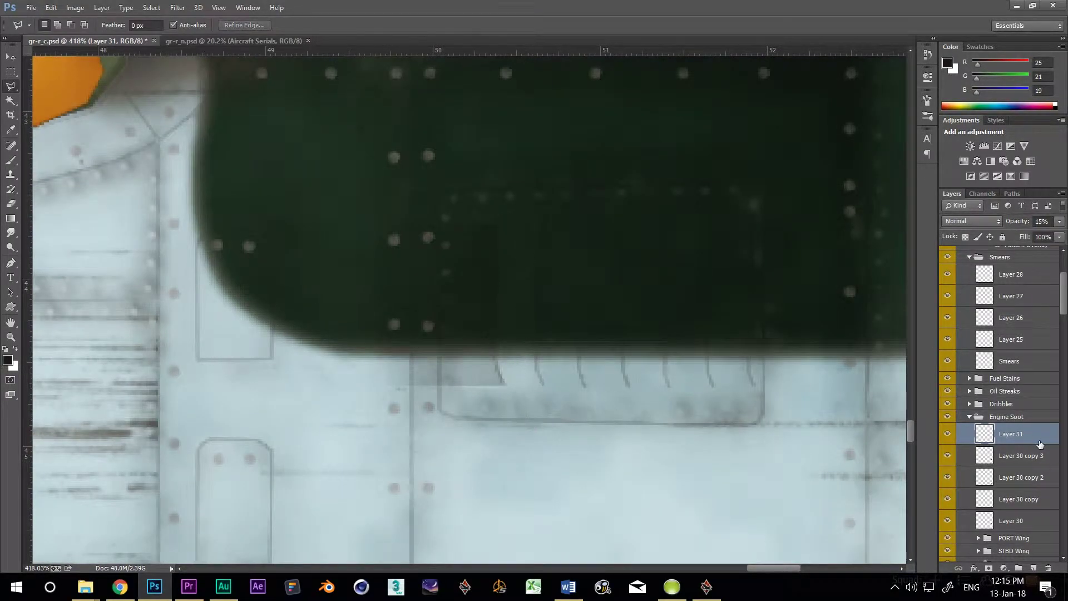
pyautogui.press('0')
pyautogui.press('e')
pyautogui.rightClick(312, 160)
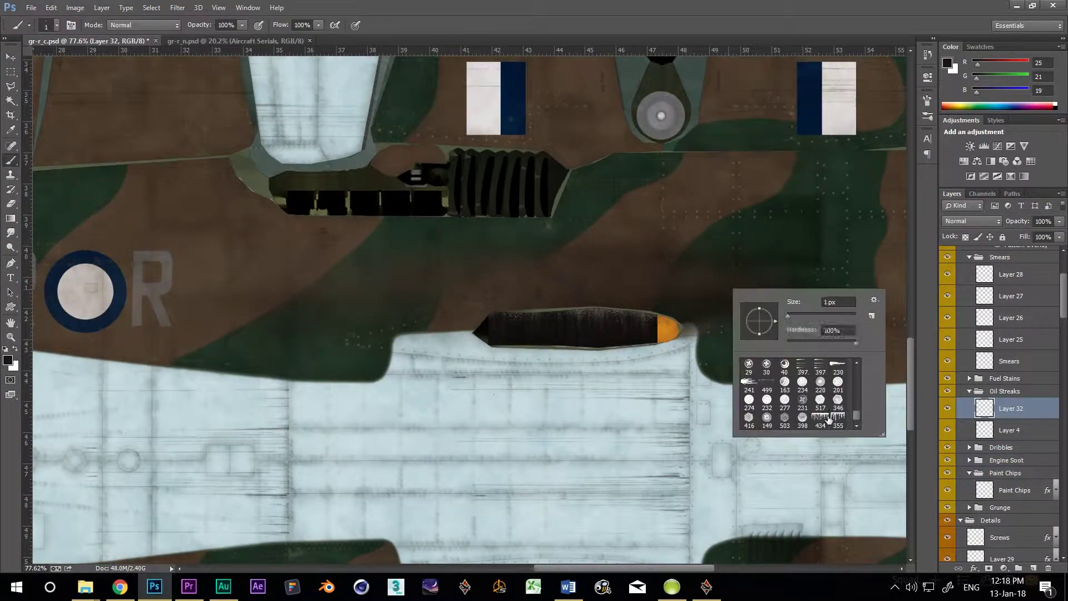
# - Choose the 167 px streak brush tip and paint dark oil streaks on Layer 32 along the nose panel line
pyautogui.click(802, 368)
pyautogui.press('Return')
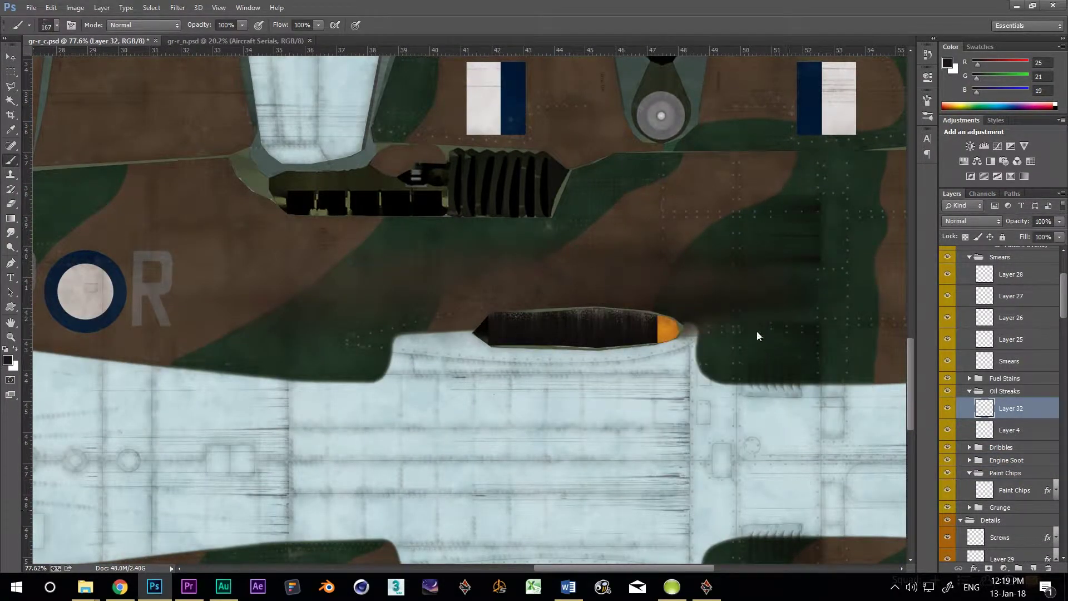
pyautogui.click(928, 103)
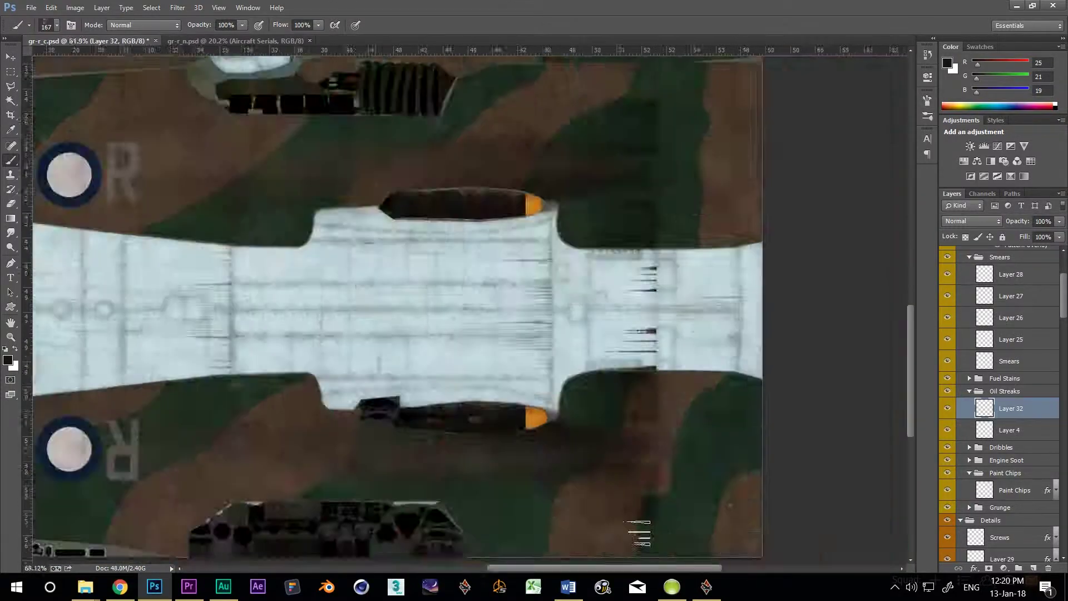
pyautogui.scroll(4, 639, 533)
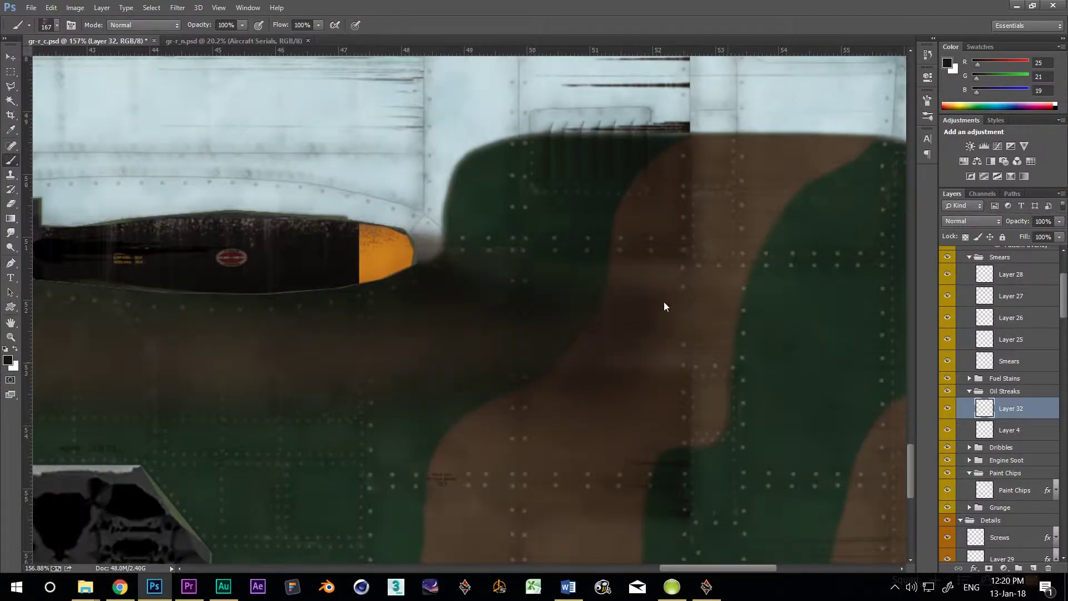
# - Set Layer 32's oil streaks to 58% opacity with Vivid Light blending, trying Pin Light for comparison
pyautogui.scroll(-4, 665, 307)
pyautogui.click(1059, 221)
pyautogui.moveTo(1058, 235); pyautogui.dragTo(1034, 235)
pyautogui.click(971, 221)
pyautogui.click(970, 435)
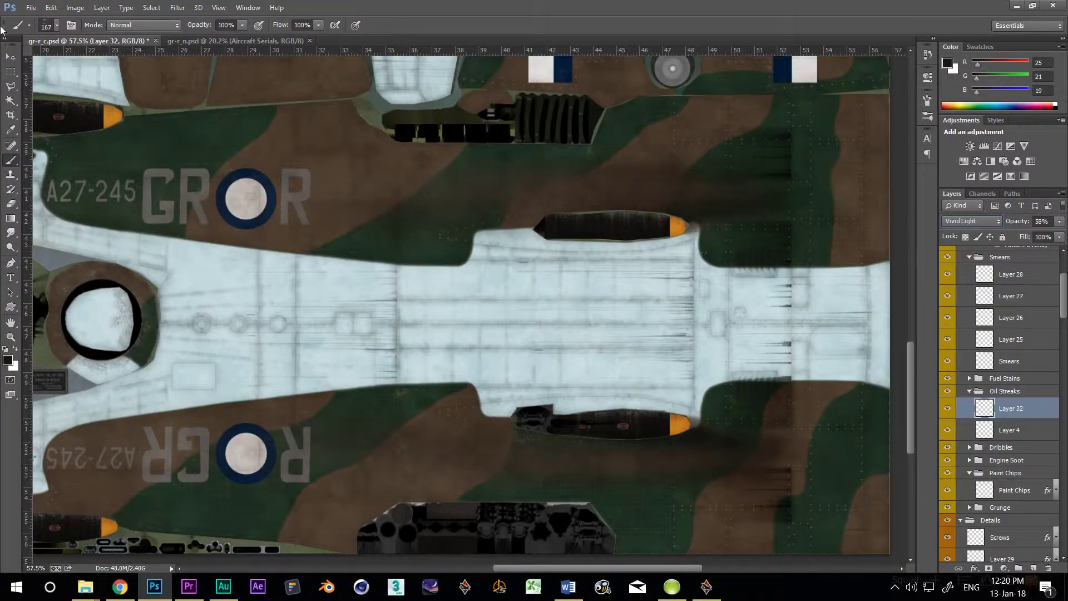
pyautogui.click(972, 221)
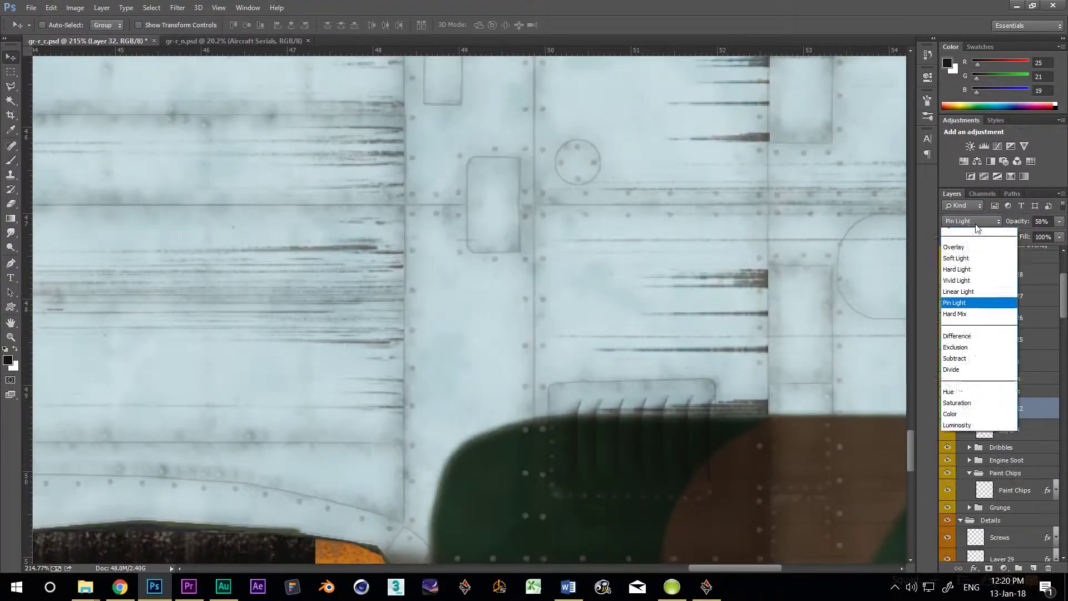
pyautogui.click(970, 277)
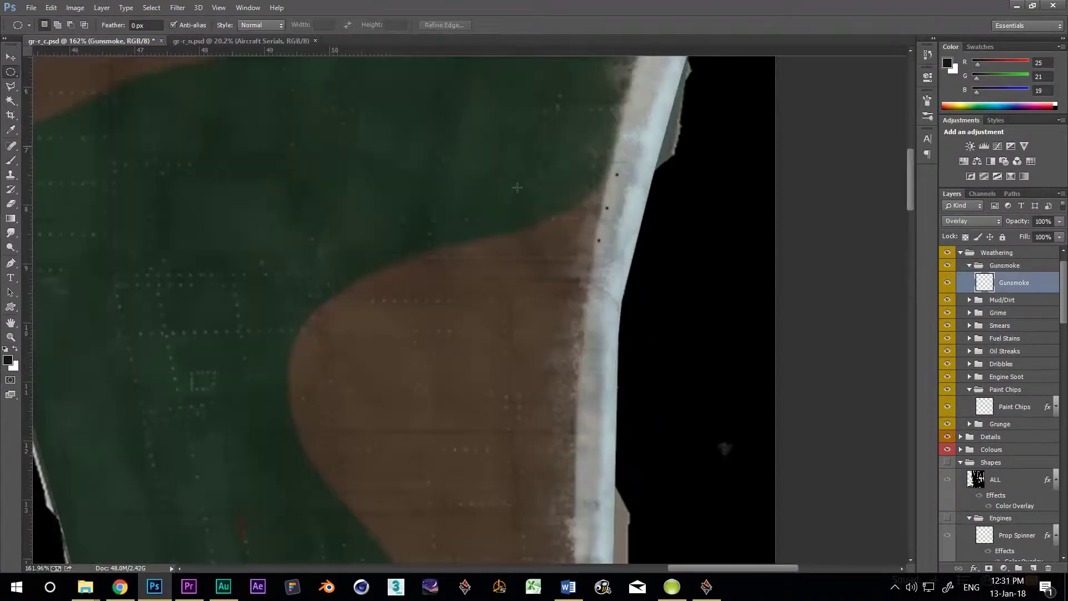
# - On the Gunsmoke layer, fill elliptical areas behind the upper wing's gun ports with dark-to-transparent gradients and blur them
pyautogui.moveTo(676, 162); pyautogui.dragTo(390, 210)
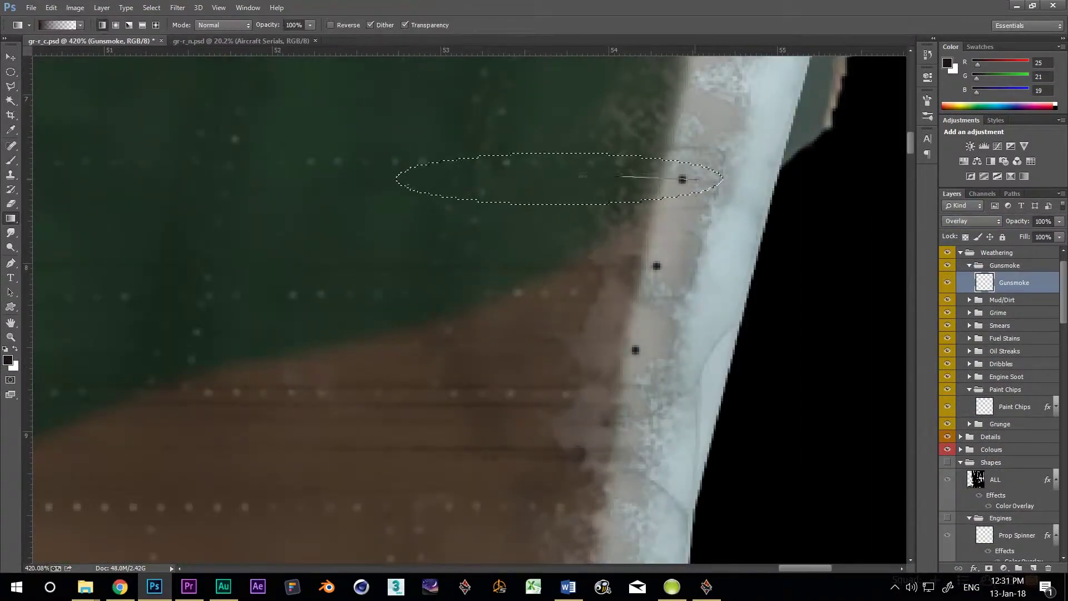
pyautogui.moveTo(696, 179); pyautogui.dragTo(696, 179)
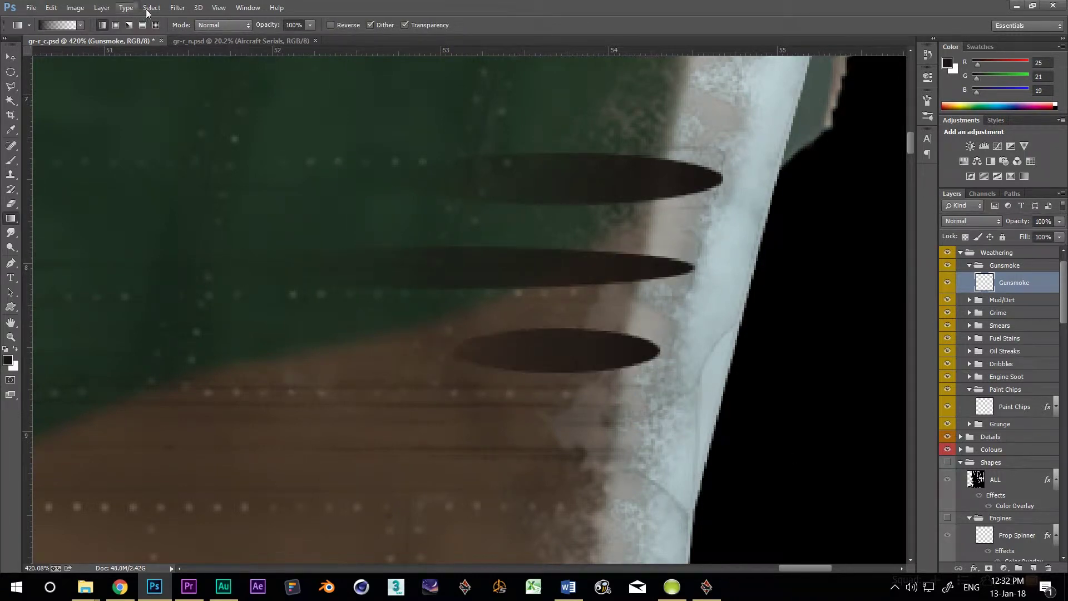
pyautogui.click(177, 8)
pyautogui.moveTo(195, 136)
pyautogui.click(384, 228)
pyautogui.click(429, 288)
# - Set the Gunsmoke layer to Soft Light blending and place a copy of the smoke on the other upper wing
pyautogui.click(972, 221)
pyautogui.click(974, 412)
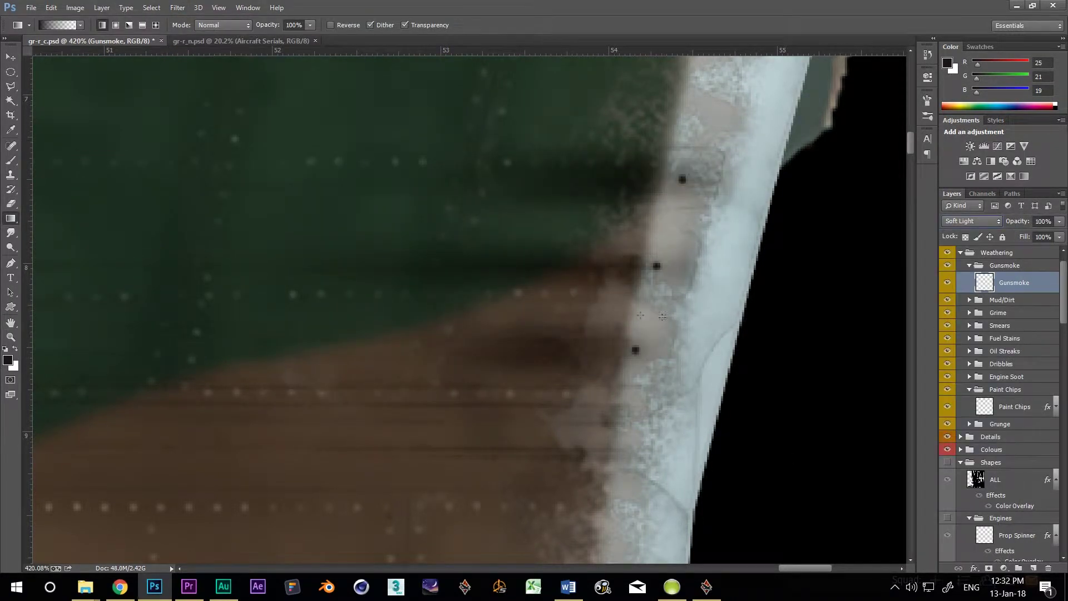
pyautogui.press('v')
pyautogui.scroll(-10, 700, 331)
pyautogui.keyDown('alt'); pyautogui.moveTo(672, 158); pyautogui.dragTo(485, 245); pyautogui.keyUp('alt')
pyautogui.scroll(8, 493, 231)
pyautogui.scroll(-2, 695, 402)
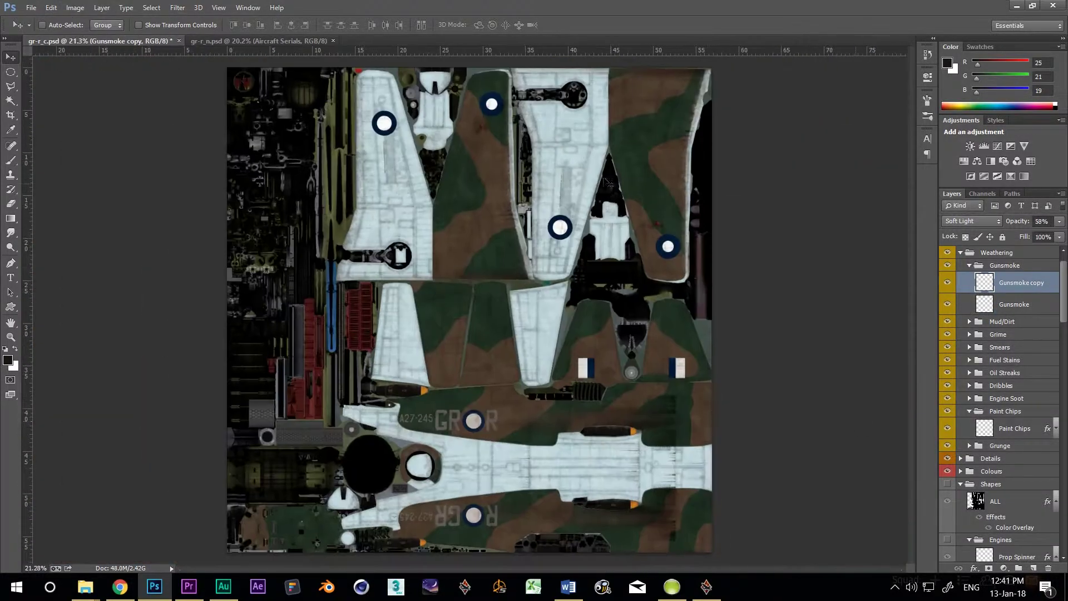
# - Gradient-fill an elliptical selection on the wing underside as a smoke mark and duplicate the marks for the other wing
pyautogui.scroll(6, 573, 179)
pyautogui.moveTo(492, 142); pyautogui.dragTo(829, 211)
pyautogui.press('g')
pyautogui.moveTo(501, 177); pyautogui.dragTo(823, 182)
pyautogui.hotkey('ctrl', 'd')
pyautogui.click(50, 8)
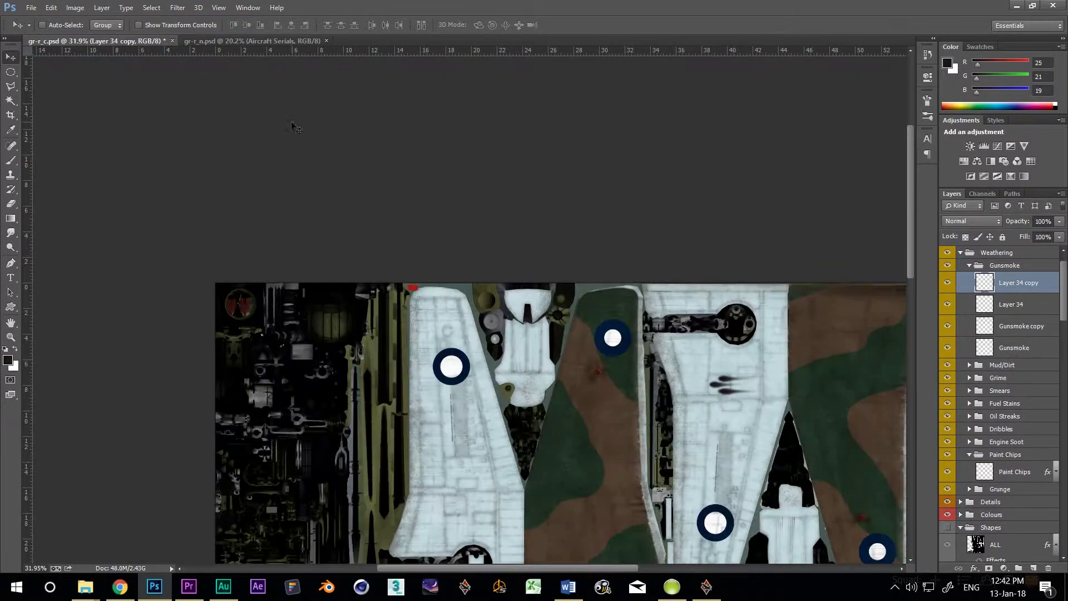
pyautogui.click(51, 7)
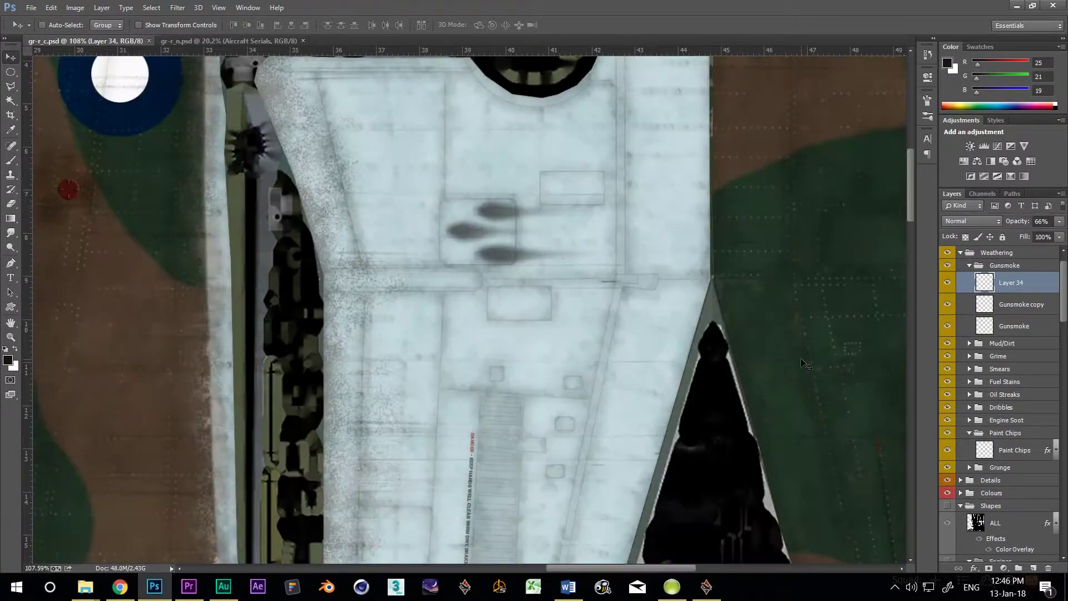
# - Choose the 402 px speckle brush tip and enable its Shape Dynamics and Scattering
pyautogui.scroll(-10, 958, 473)
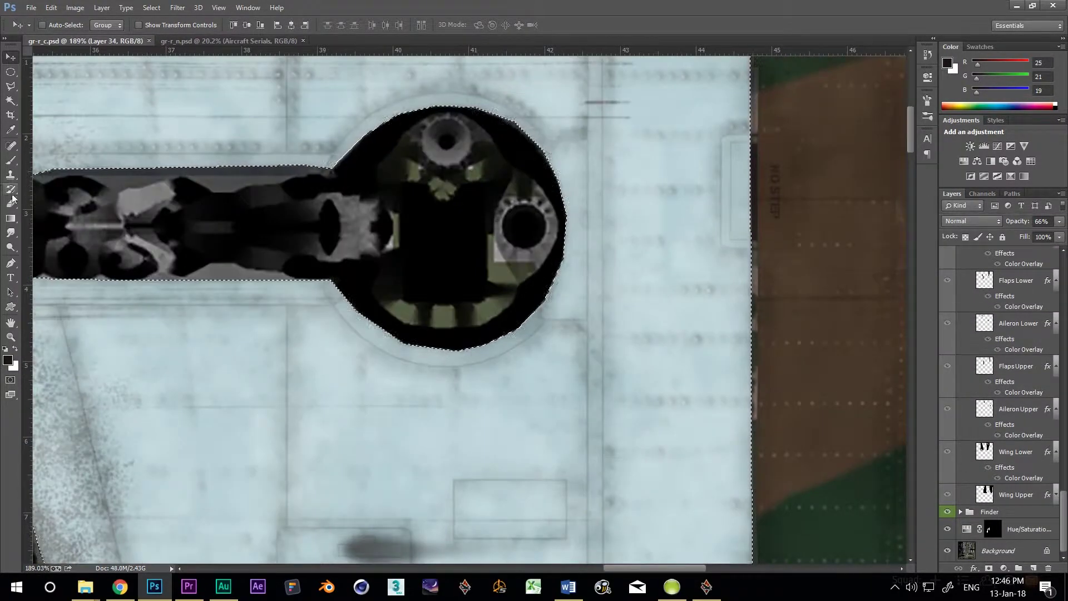
pyautogui.press('b')
pyautogui.rightClick(612, 263)
pyautogui.moveTo(740, 357); pyautogui.dragTo(743, 351)
pyautogui.click(674, 371)
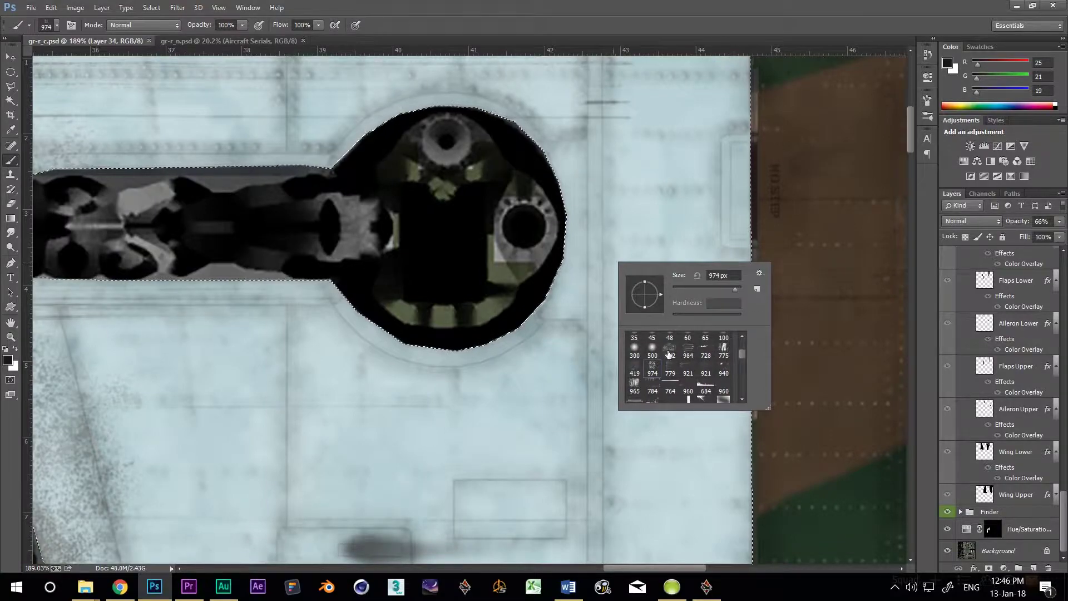
pyautogui.click(927, 100)
pyautogui.click(729, 136)
pyautogui.click(728, 147)
# - Set the foreground color to dark brown (R 59, G 35, B 23) and spatter mud behind the wheel well
pyautogui.click(8, 360)
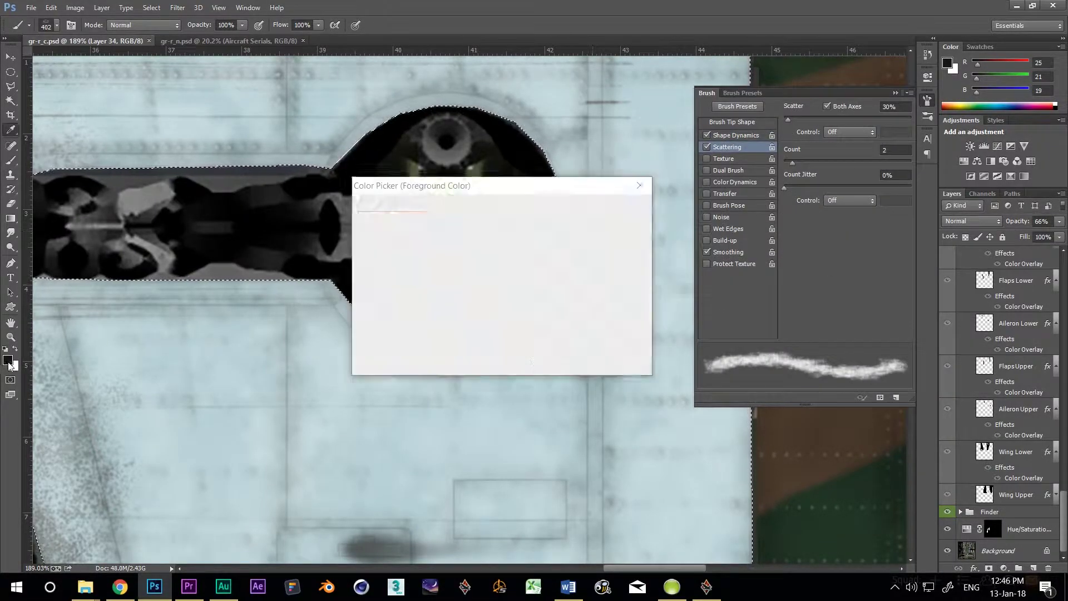
pyautogui.click(445, 321)
pyautogui.click(614, 207)
pyautogui.click(897, 93)
pyautogui.moveTo(627, 236); pyautogui.dragTo(680, 293)
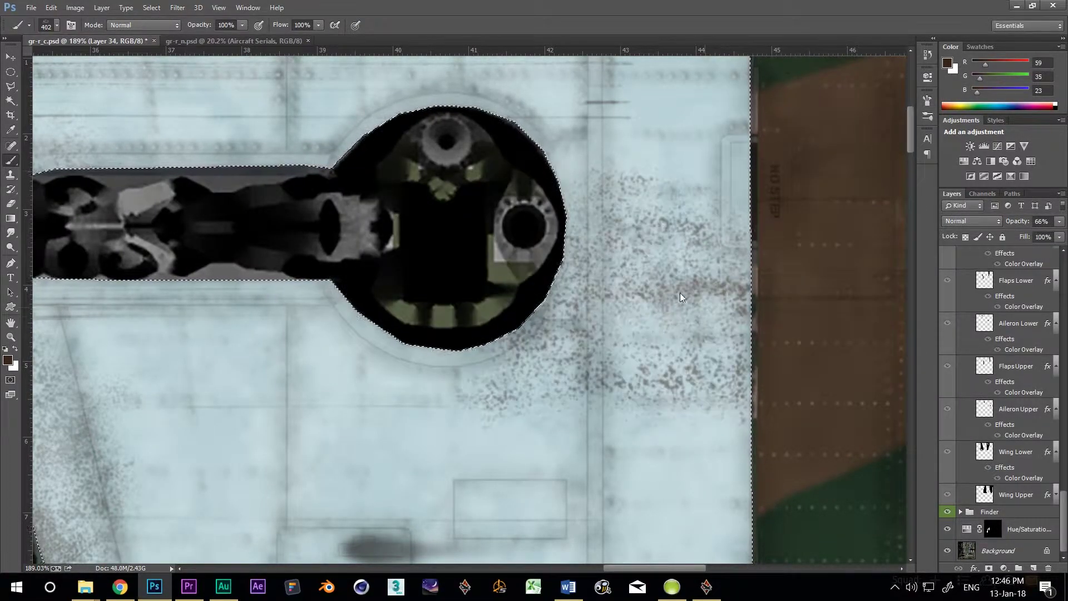
# - Adjust the brush's flip jitter in Shape Dynamics and spatter more mud above and around the wheel well
pyautogui.click(928, 115)
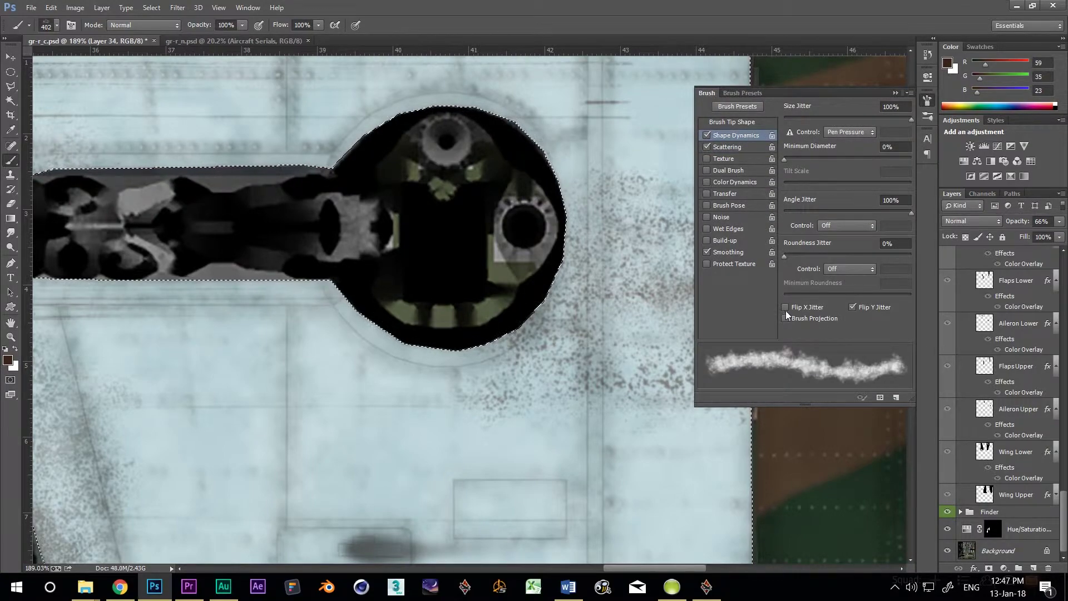
pyautogui.click(896, 93)
pyautogui.moveTo(696, 167)
pyautogui.mouseDown()
pyautogui.moveTo(773, 123)
pyautogui.moveTo(691, 179)
pyautogui.mouseUp()
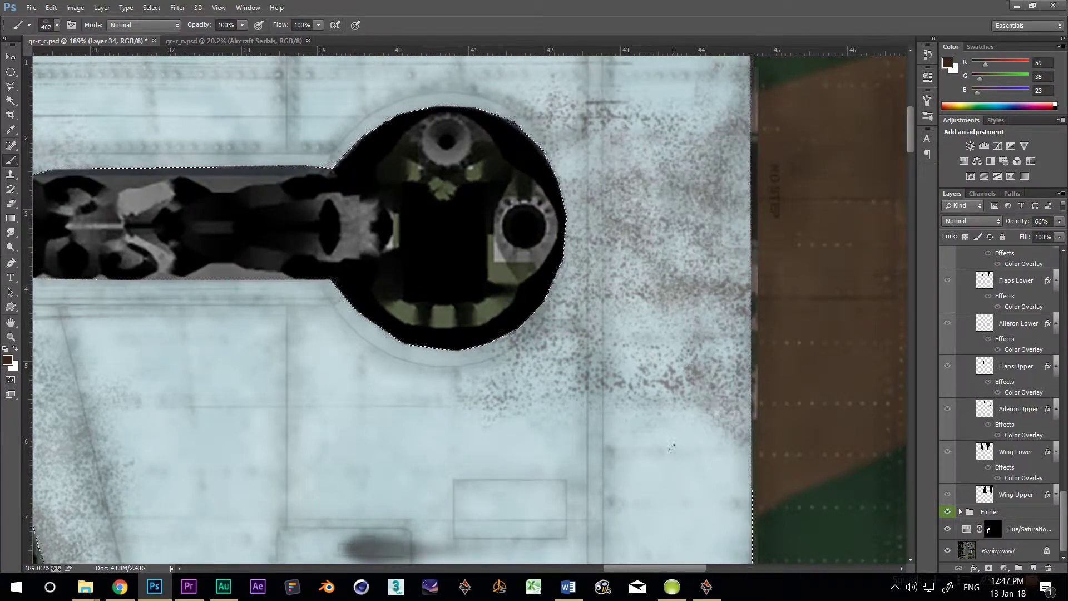
# - Spatter the same brown mud behind the other wing underside's wheel well
pyautogui.scroll(-3, 838, 339)
pyautogui.scroll(-10, 743, 415)
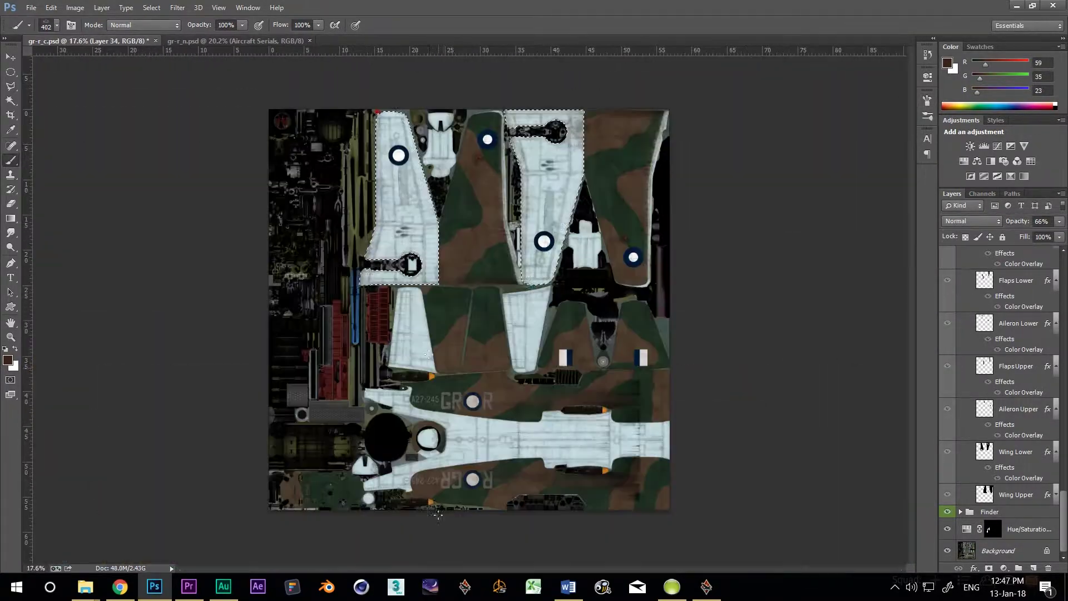
pyautogui.scroll(8, 425, 261)
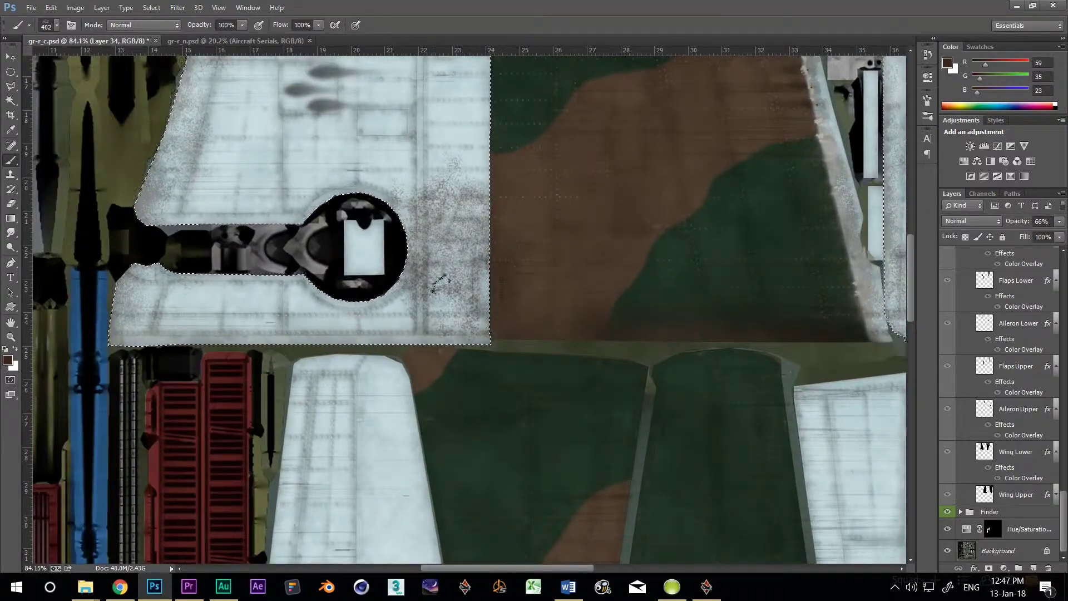
pyautogui.scroll(-6, 659, 288)
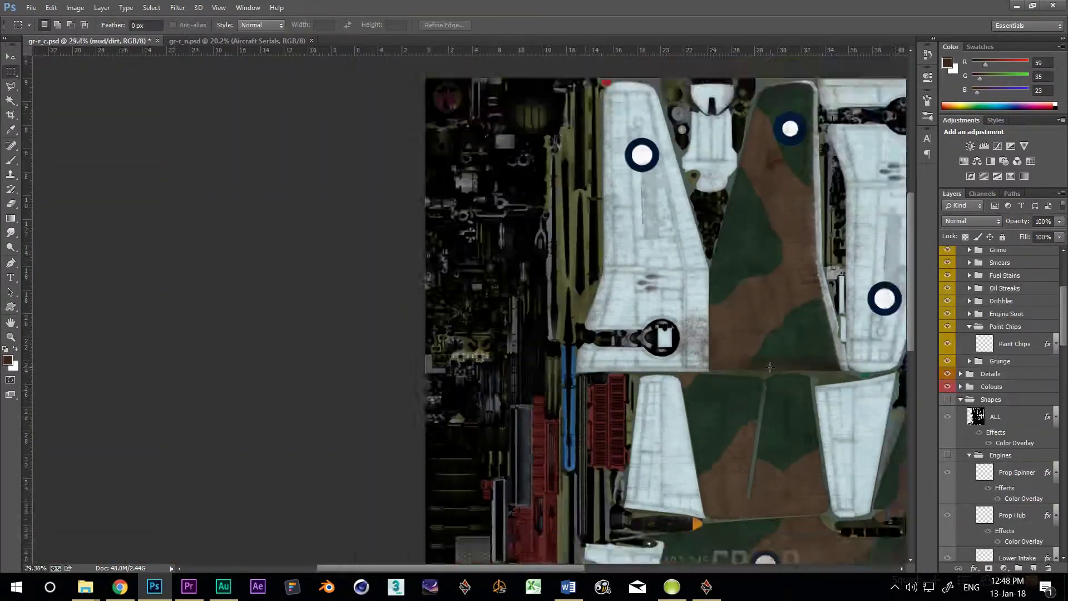
# - Set the mud/dirt layer to 70% opacity with Multiply blending
pyautogui.scroll(5, 779, 372)
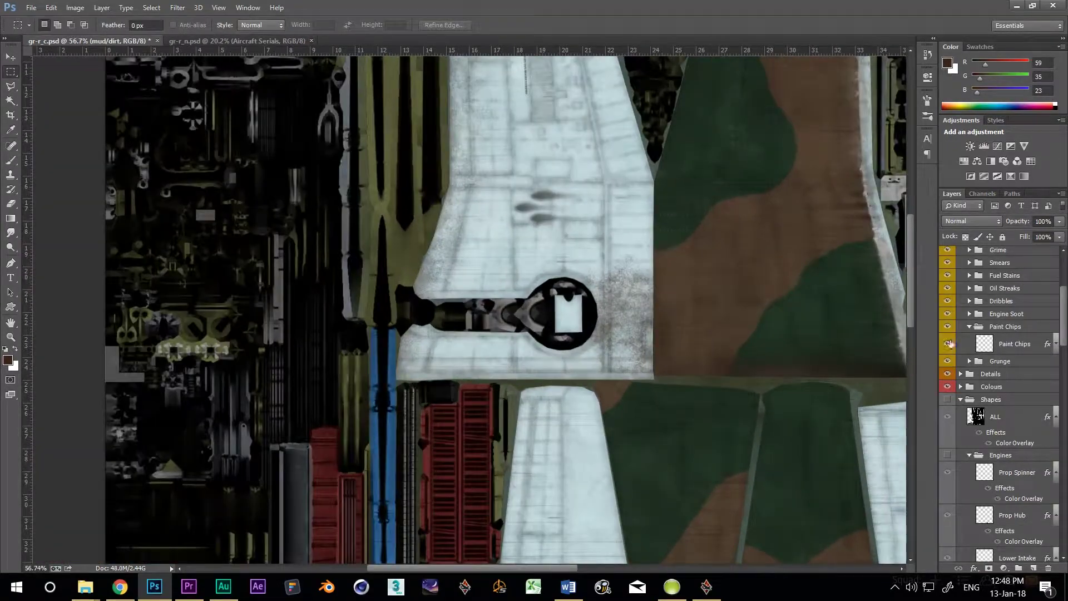
pyautogui.scroll(3, 1002, 339)
pyautogui.click(1008, 331)
pyautogui.scroll(1, 1008, 327)
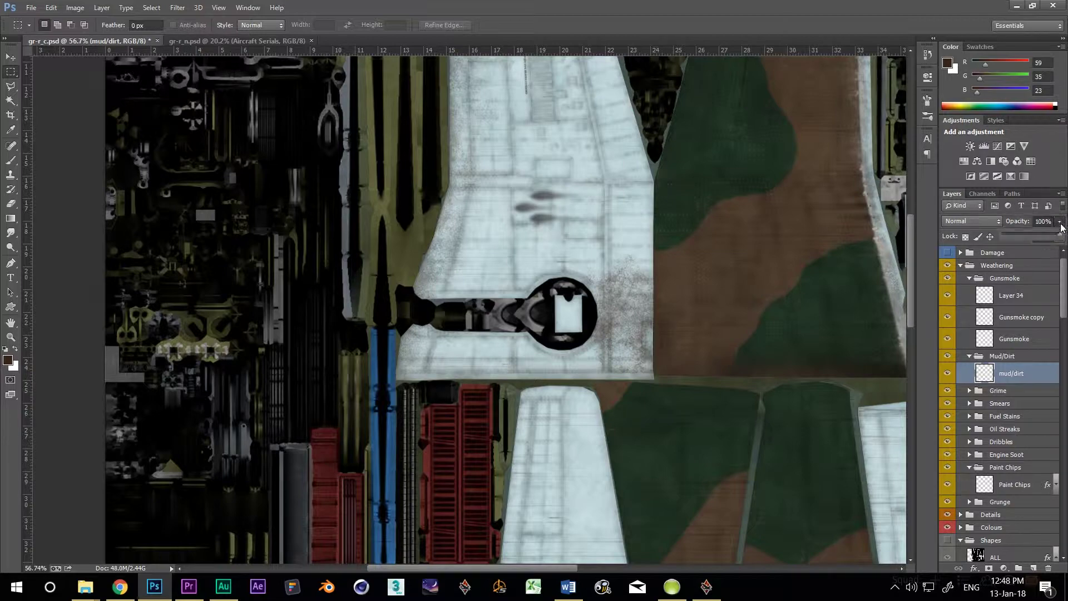
pyautogui.click(992, 222)
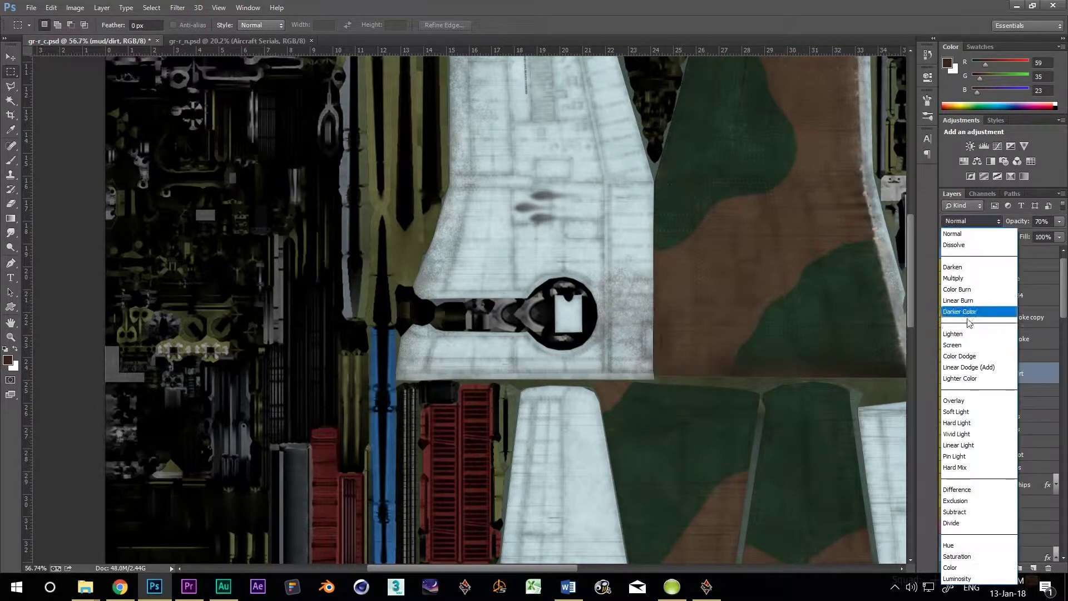
pyautogui.click(979, 407)
pyautogui.click(971, 221)
pyautogui.click(968, 278)
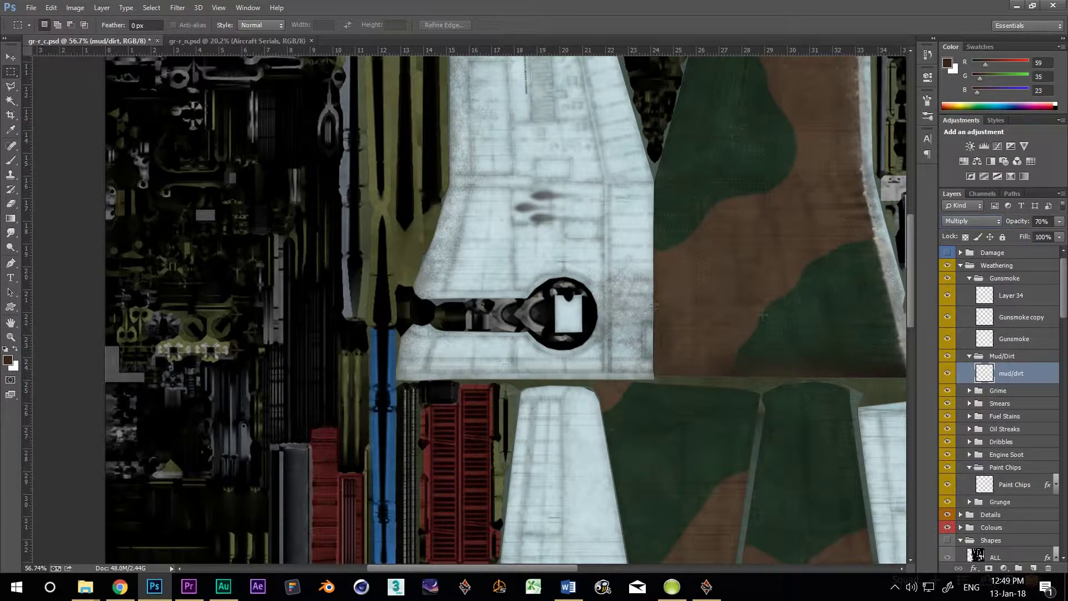
# - Lower the mud/dirt layer's opacity to 47%
pyautogui.click(7, 57)
pyautogui.scroll(8, 690, 329)
pyautogui.moveTo(1061, 235); pyautogui.dragTo(1033, 236)
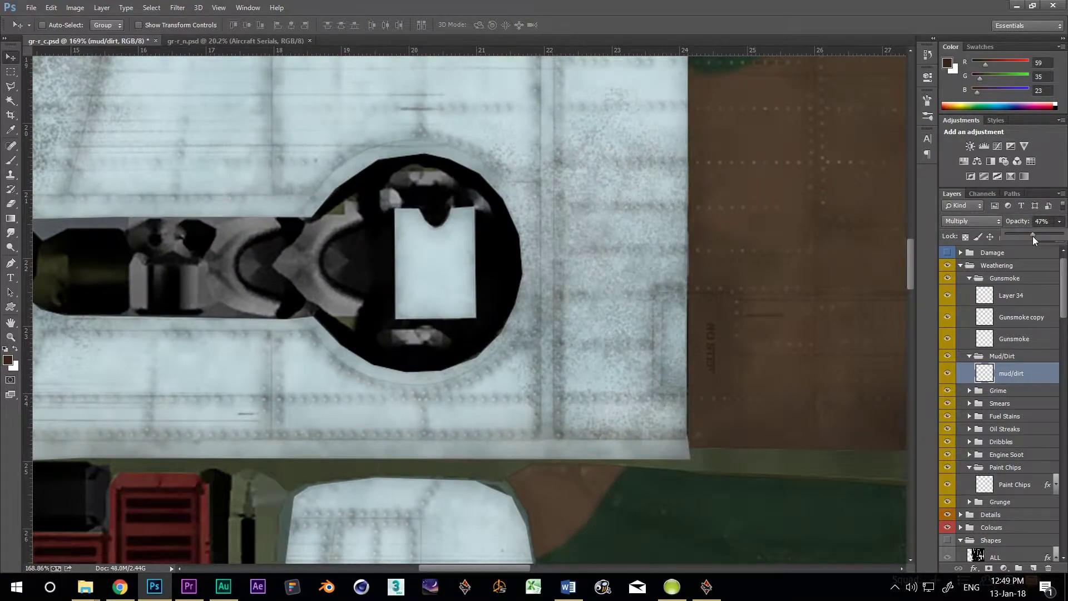
# - For Layer 35 in Smears, set the foreground color to R 46, G 38, B 35 and choose the 499 px brush
pyautogui.scroll(-8, 835, 374)
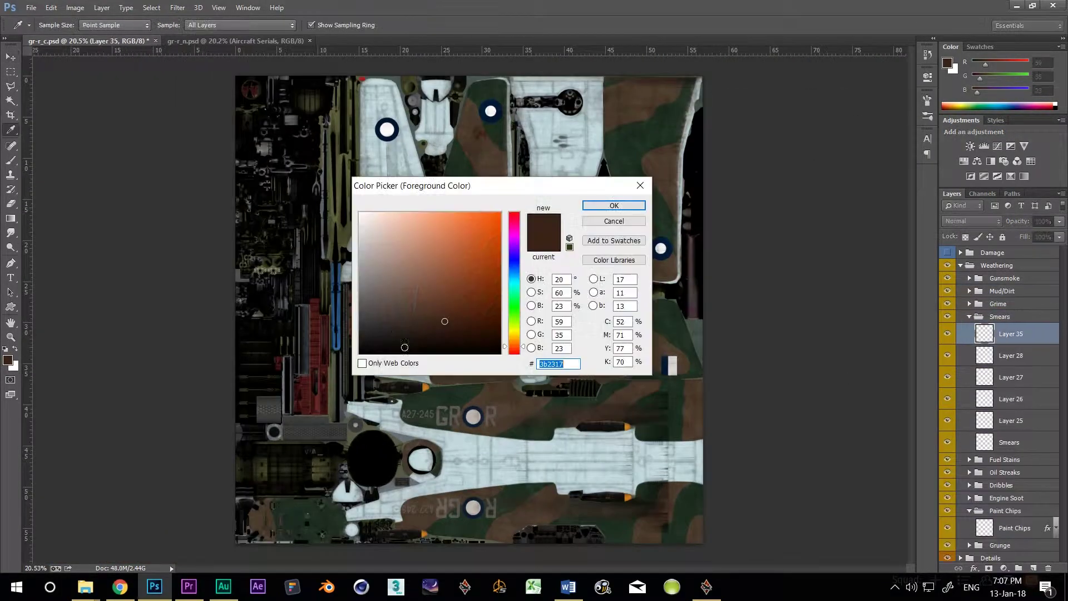
pyautogui.rightClick(470, 262)
pyautogui.click(499, 357)
pyautogui.press('F5')
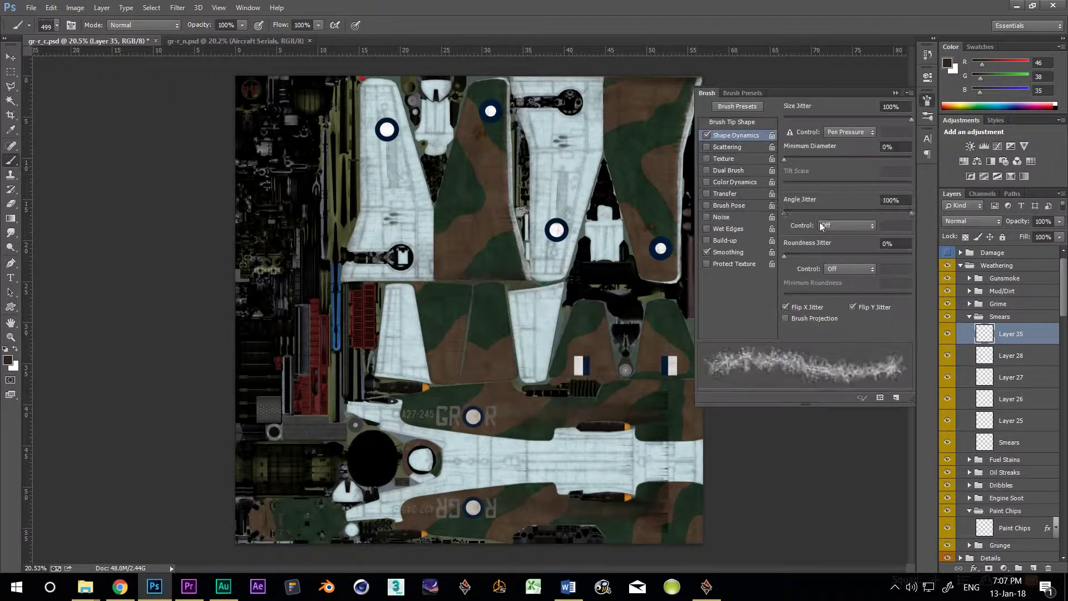
# - Set the smear brush's Minimum Diameter to 11% and Angle Jitter to 0%, with Flip Y Jitter off
pyautogui.scroll(8, 381, 301)
pyautogui.rightClick(572, 315)
pyautogui.click(525, 321)
pyautogui.scroll(-5, 676, 490)
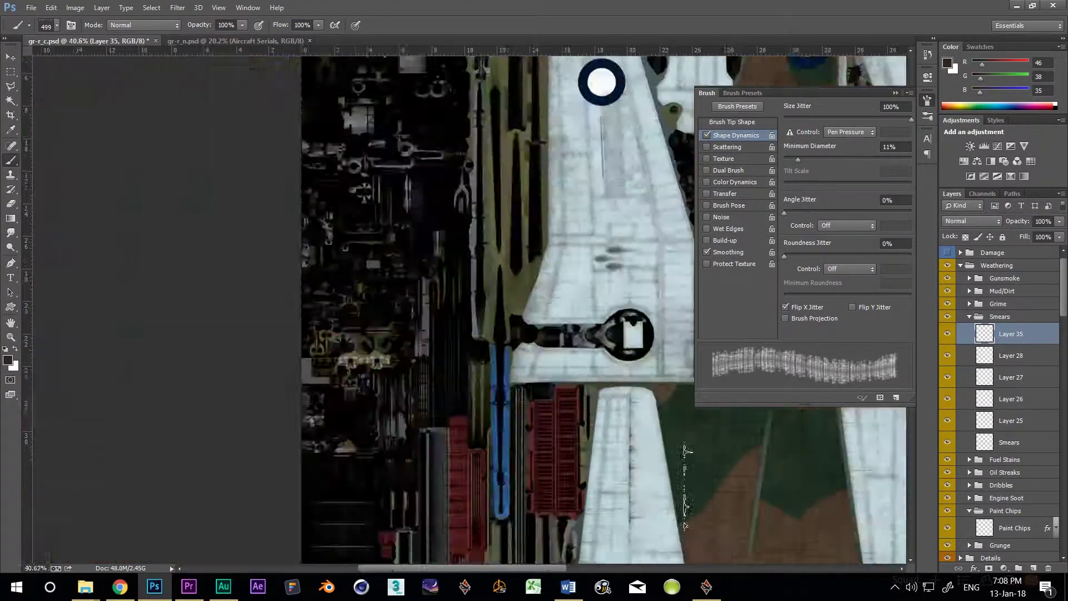
pyautogui.press('F5')
# - Paint dark smears on Layer 35 along the hinge lines of the light tailplane undersides
pyautogui.scroll(4, 684, 477)
pyautogui.scroll(-4, 779, 368)
pyautogui.scroll(5, 520, 393)
pyautogui.click(520, 394)
pyautogui.scroll(4, 668, 334)
pyautogui.scroll(-8, 810, 439)
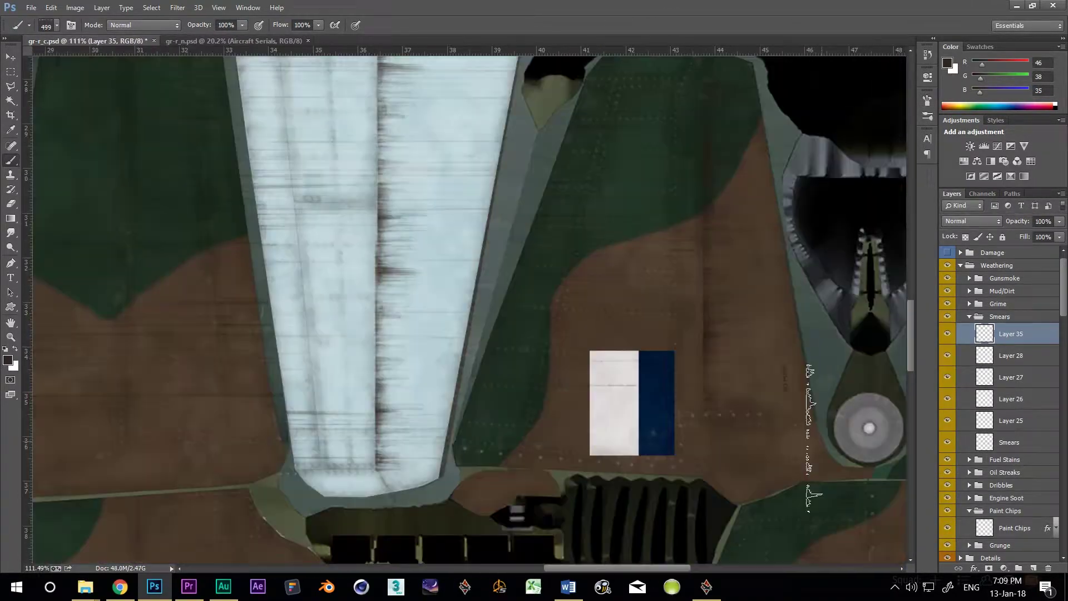
# - Paint dark smears on Layer 35 along the hinge lines of the camouflaged tailplane upper surfaces
pyautogui.rightClick(661, 270)
pyautogui.scroll(8, 294, 295)
pyautogui.moveTo(436, 501)
pyautogui.mouseDown()
pyautogui.moveTo(549, 346)
pyautogui.moveTo(513, 184)
pyautogui.mouseUp()
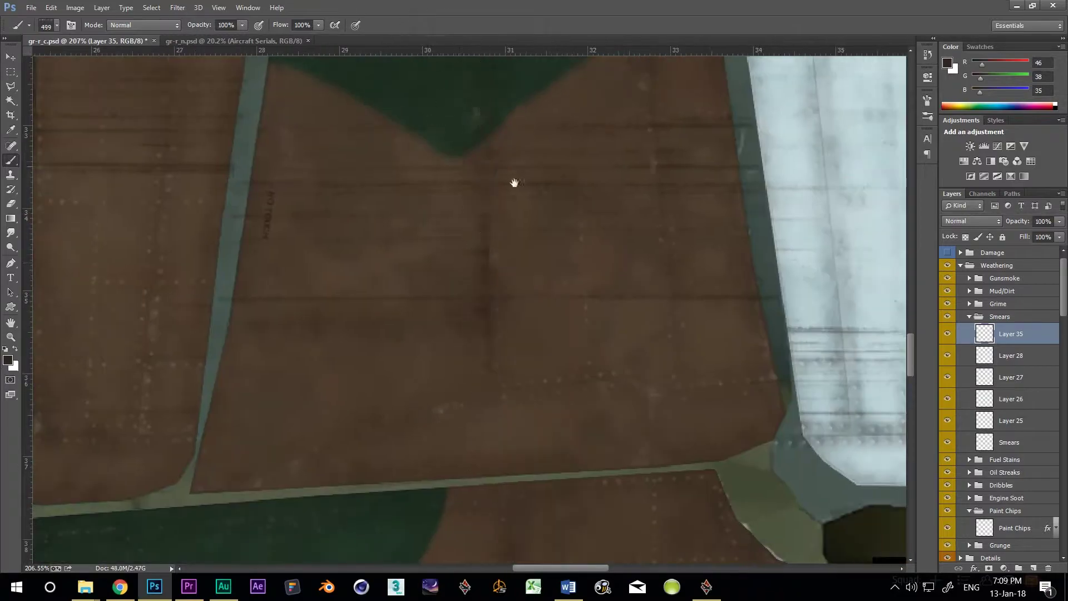
pyautogui.scroll(-4, 512, 234)
# - Continue the dark smears on Layer 35 along the panel lines of the camouflaged upper wings
pyautogui.moveTo(556, 95); pyautogui.dragTo(447, 196)
pyautogui.moveTo(835, 189); pyautogui.dragTo(448, 256)
pyautogui.scroll(5, 647, 257)
pyautogui.scroll(-5, 637, 178)
pyautogui.scroll(5, 635, 184)
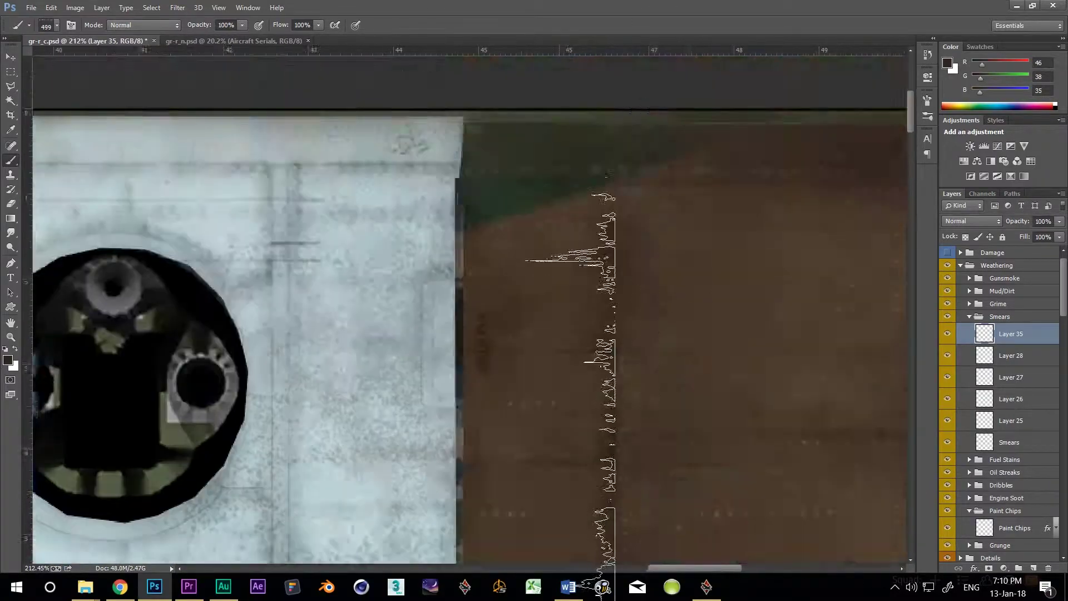
pyautogui.moveTo(234, 501); pyautogui.dragTo(557, 446)
pyautogui.scroll(-4, 684, 361)
# - Add a new layer in the Smears group and paint a line of dark streaks for the wing's trailing hinge line
pyautogui.hotkey('ctrl', 'shift', 'alt', 'n')
pyautogui.scroll(8, 469, 310)
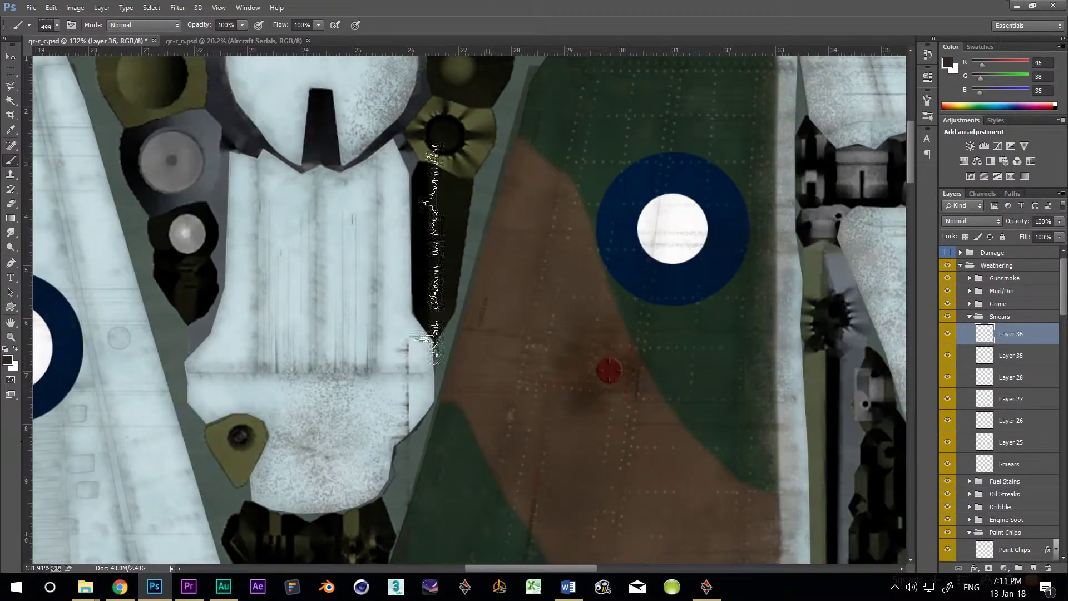
pyautogui.moveTo(696, 393); pyautogui.dragTo(784, 61)
pyautogui.press('Return')
pyautogui.scroll(-7, 390, 507)
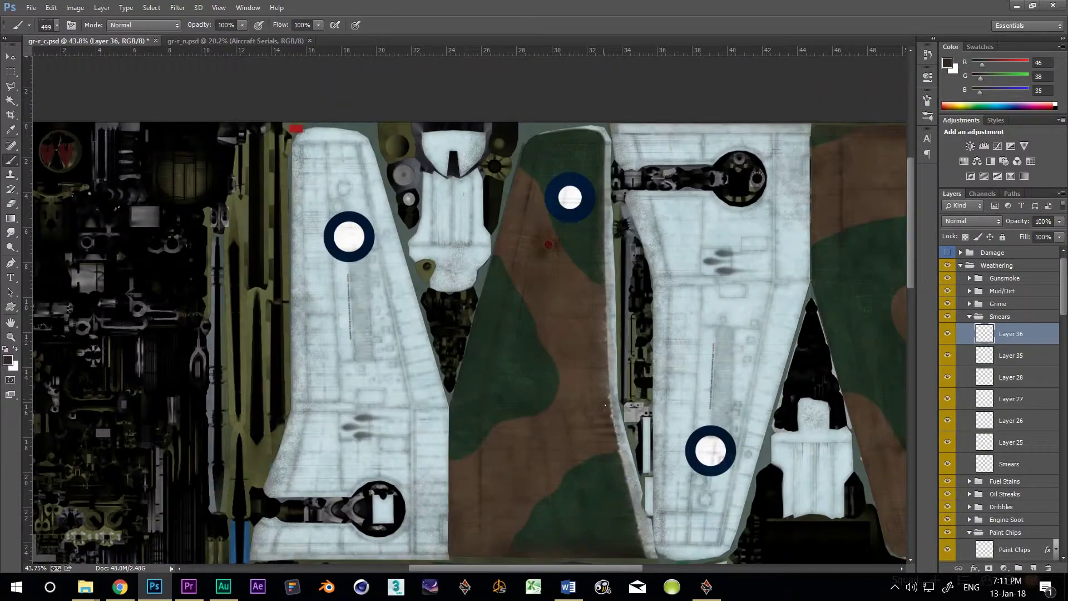
# - Duplicate the dark streaks of Layer 36, flip the copy and move it onto a light wing's trailing hinge line
pyautogui.moveTo(582, 387); pyautogui.dragTo(361, 336)
pyautogui.hotkey('ctrl', 'j')
pyautogui.click(51, 8)
pyautogui.click(261, 442)
pyautogui.moveTo(311, 363); pyautogui.dragTo(674, 419)
pyautogui.scroll(-1, 678, 422)
# - Duplicate the streaks again and transform the copy to continue along the same light wing's hinge line
pyautogui.hotkey('ctrl', 'j')
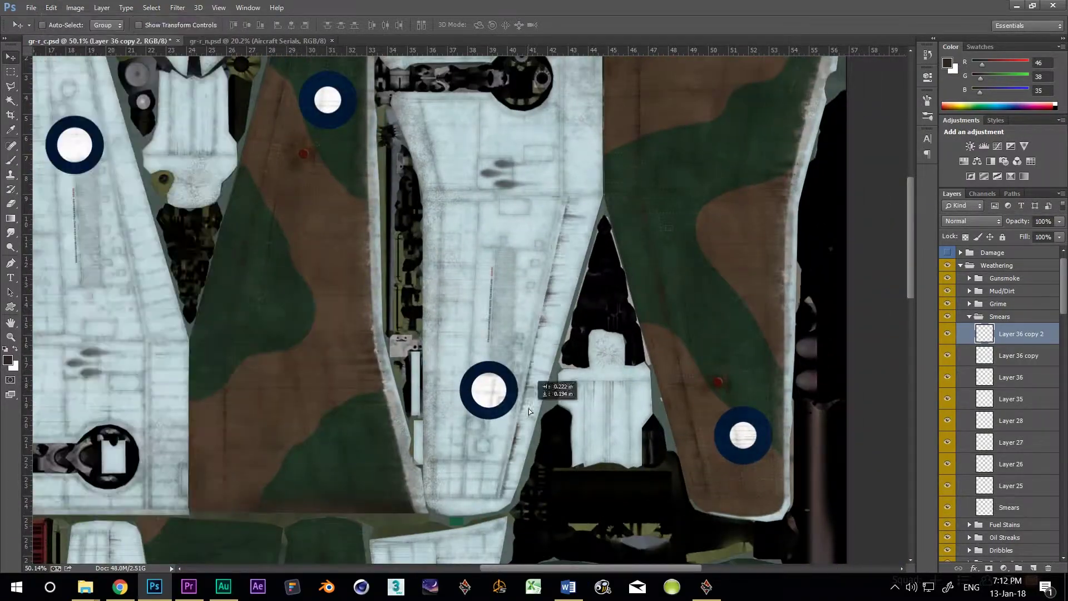
pyautogui.moveTo(529, 409); pyautogui.dragTo(532, 411)
pyautogui.scroll(5, 518, 459)
pyautogui.hotkey('ctrl', 't')
pyautogui.press('Return')
# - Duplicate the hinge-line streaks once more and flip the copy for the opposite light wing
pyautogui.scroll(-10, 795, 528)
pyautogui.hotkey('ctrl', 'j')
pyautogui.click(51, 8)
pyautogui.click(274, 447)
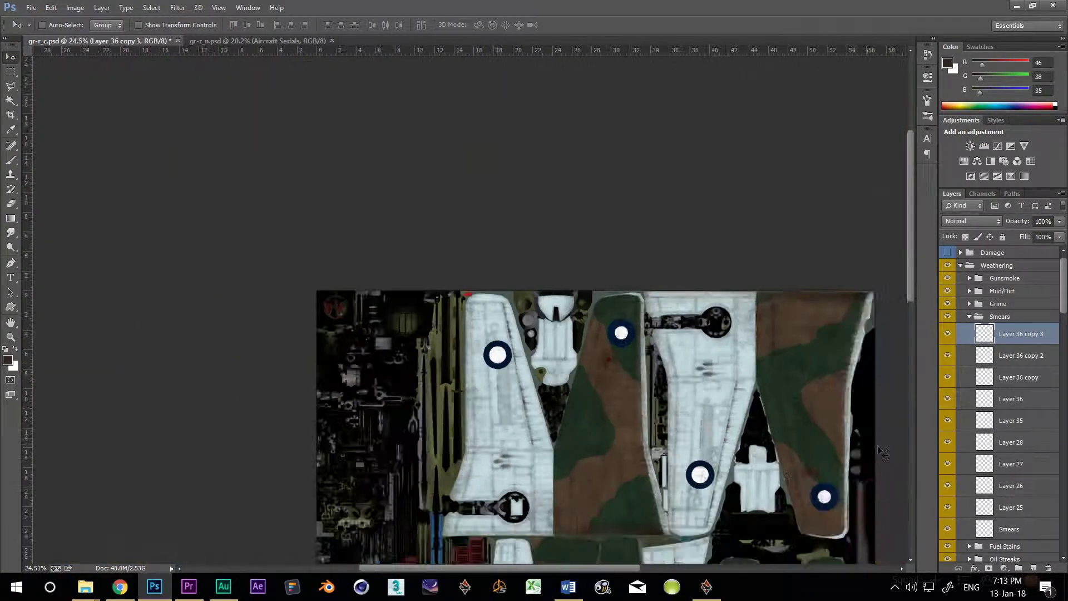
pyautogui.press('b')
pyautogui.scroll(8, 538, 517)
pyautogui.rightClick(582, 279)
pyautogui.press('Return')
pyautogui.scroll(-8, 624, 297)
pyautogui.scroll(8, 846, 173)
pyautogui.scroll(-8, 654, 60)
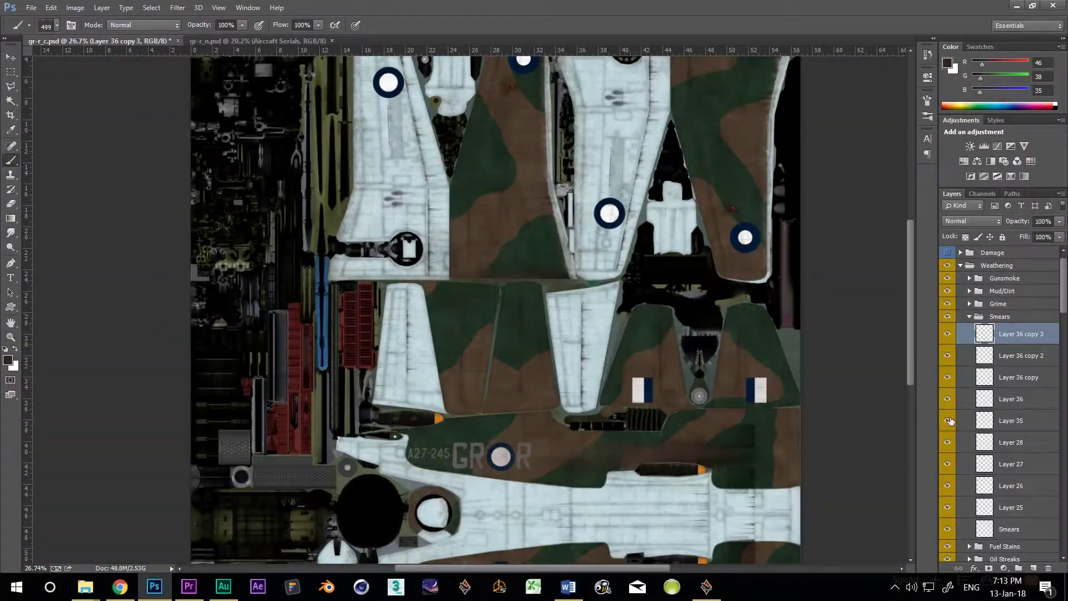
# - Add a new layer in the Smears group and set up a 21 px soft brush in dark brown (RGB 73, 39, 22)
pyautogui.click(1033, 569)
pyautogui.click(8, 360)
pyautogui.press('Return')
pyautogui.rightClick(424, 372)
pyautogui.moveTo(523, 399); pyautogui.dragTo(483, 399)
pyautogui.scroll(8, 405, 385)
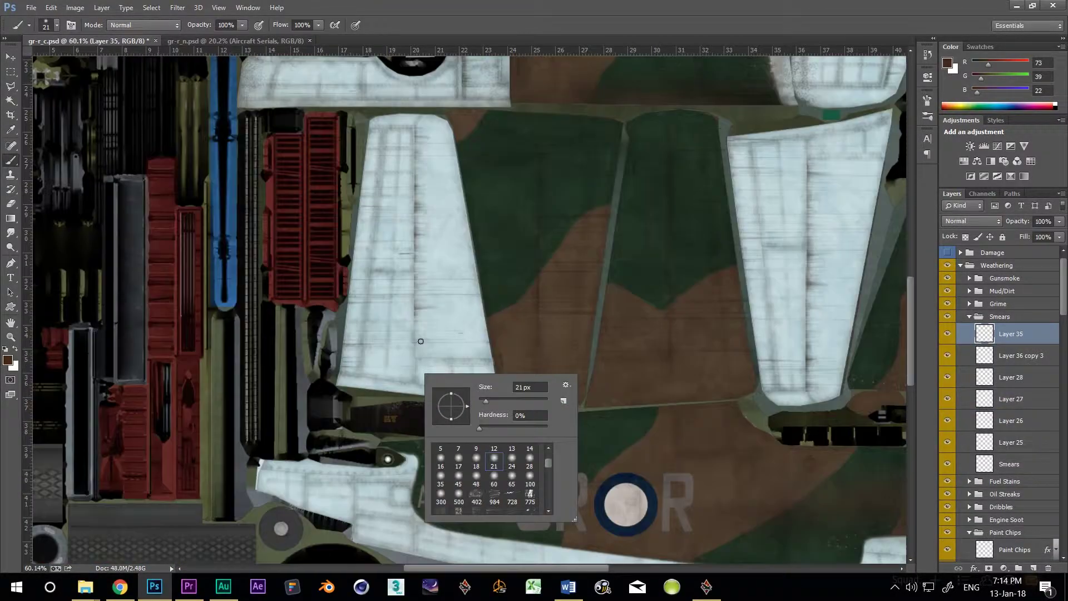
pyautogui.press('Return')
# - Paint a rust-orange spot on the light tailplane's hinge line, smudge it sideways and soften it with Gaussian Blur
pyautogui.click(414, 207)
pyautogui.moveTo(428, 209); pyautogui.dragTo(448, 208)
pyautogui.click(177, 7)
pyautogui.click(110, 261)
pyautogui.press('Return')
# - Apply Motion Blur to the rust streak and place copies of it along the light tailplane's hinge line
pyautogui.click(177, 7)
pyautogui.moveTo(255, 160)
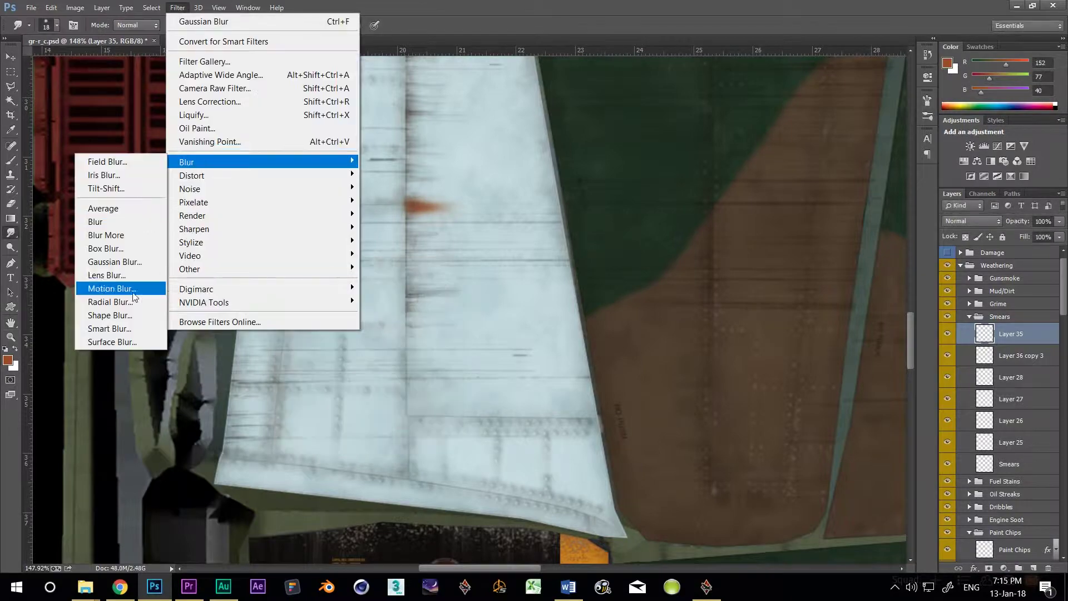
pyautogui.click(118, 287)
pyautogui.press('Return')
pyautogui.press('v')
pyautogui.moveTo(459, 334); pyautogui.dragTo(465, 422)
pyautogui.scroll(-1, 502, 326)
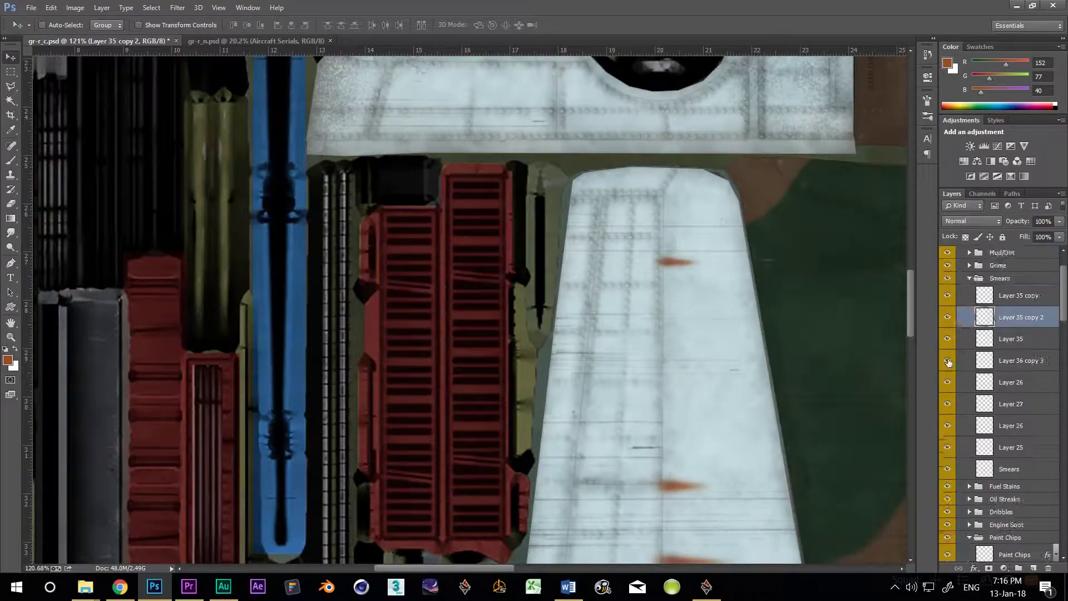
# - Set the rust streak layer's blend mode to Multiply
pyautogui.click(971, 221)
pyautogui.click(968, 251)
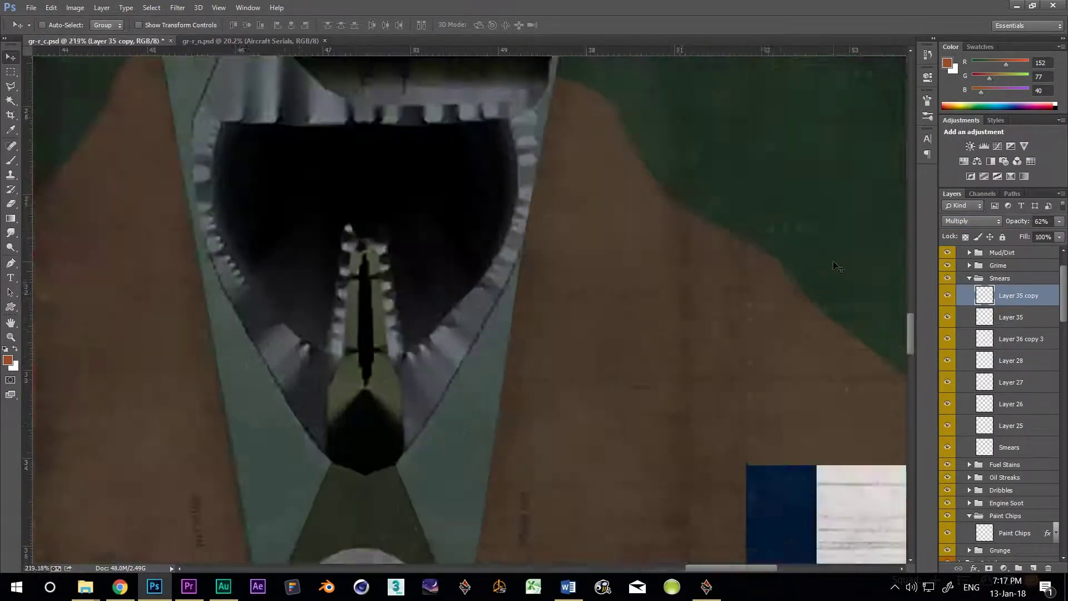
pyautogui.moveTo(335, 181); pyautogui.dragTo(369, 215)
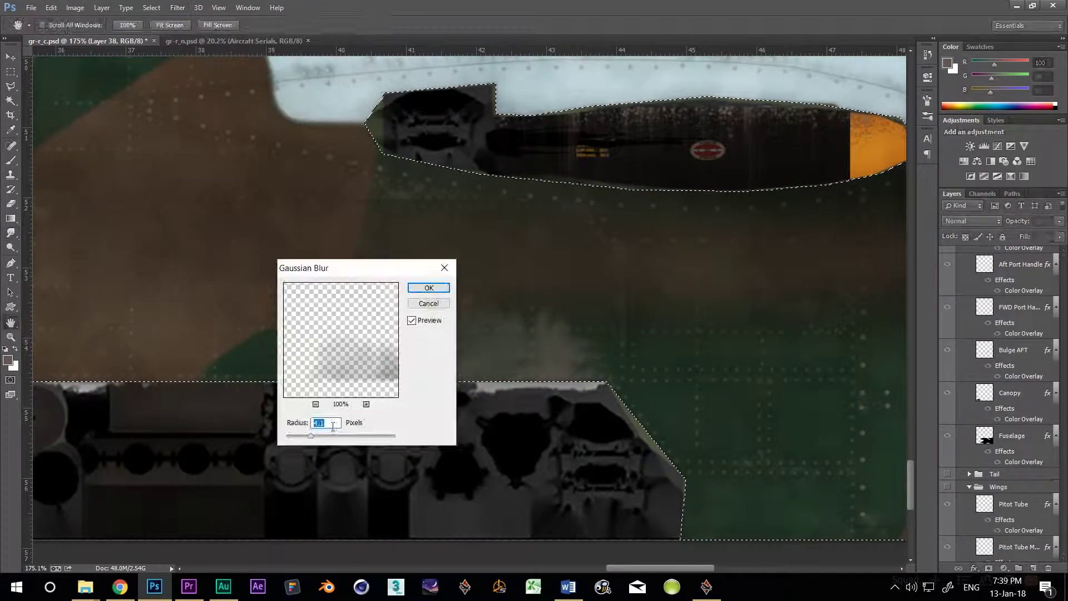
# - Change the blend mode of the blurred patch on Layer 38 and open the Smudge brush options for the pale splatter on Layer 39
pyautogui.click(982, 221)
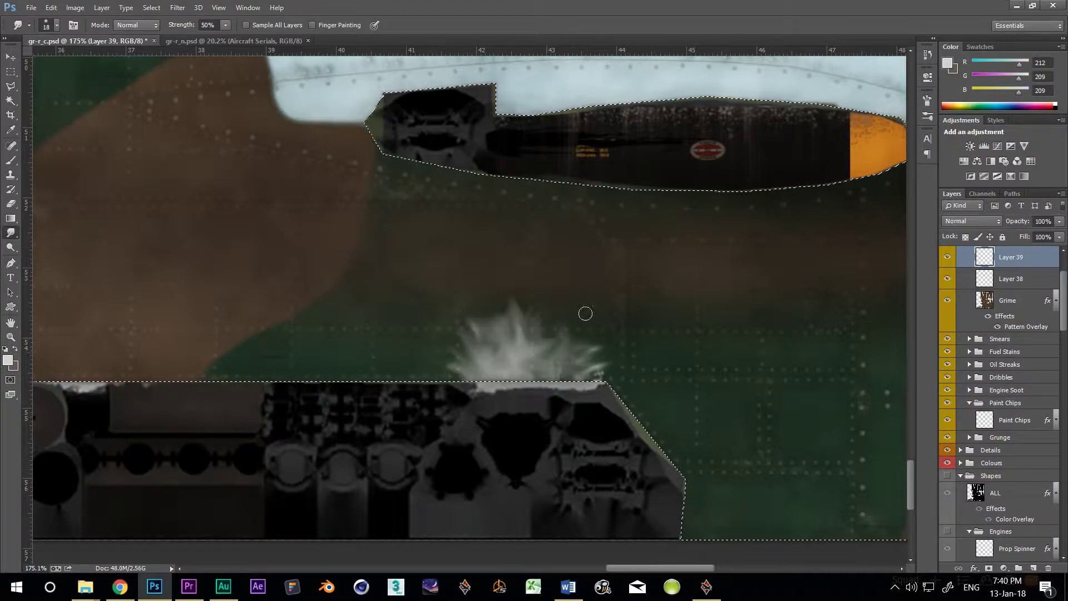
pyautogui.rightClick(585, 313)
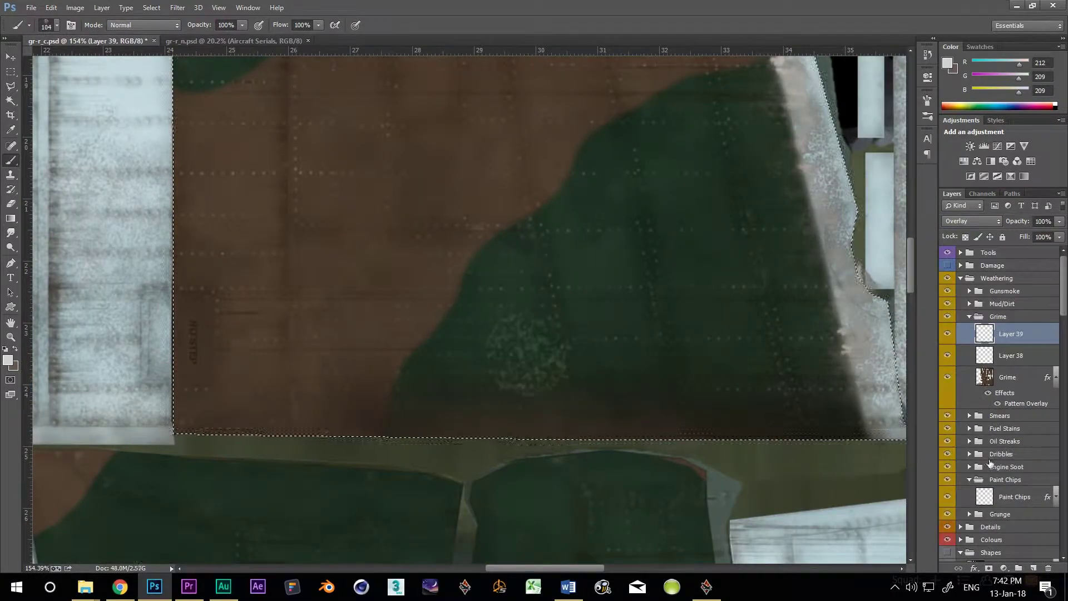
# - Add a new layer in the Grime group and dab pale grey speckled splatter across the camouflaged wing root with a scattering brush
pyautogui.click(1033, 568)
pyautogui.click(538, 354)
pyautogui.moveTo(640, 348); pyautogui.dragTo(305, 341)
pyautogui.rightClick(385, 310)
pyautogui.click(486, 390)
pyautogui.click(345, 353)
pyautogui.press('F5')
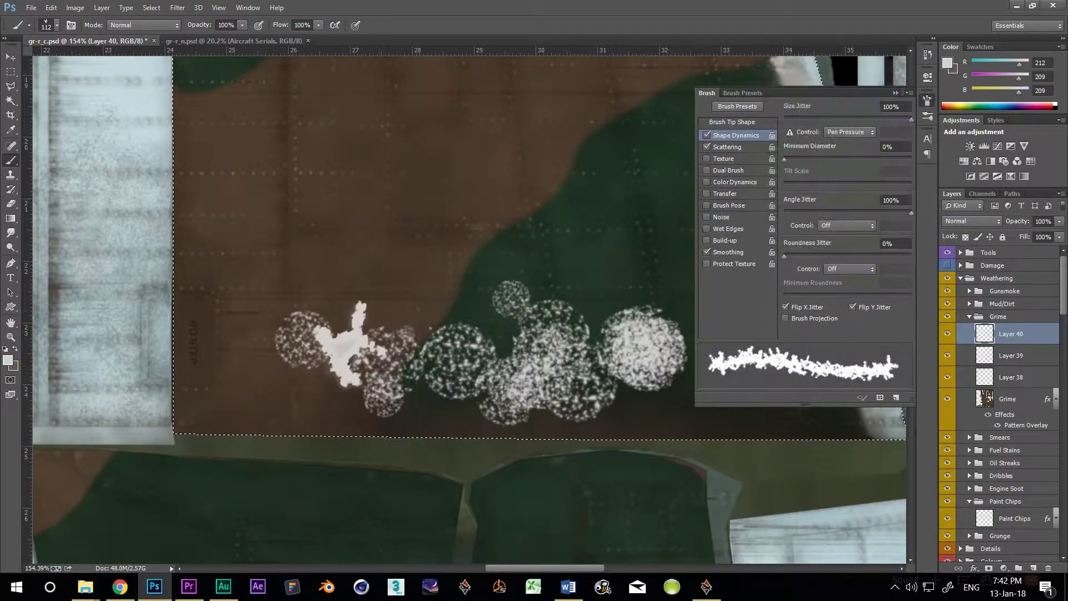
pyautogui.moveTo(590, 340); pyautogui.dragTo(389, 362)
pyautogui.press('F5')
# - Smudge the pale splatter into soft patches and set Layer 40's blend mode to Overlay
pyautogui.click(10, 232)
pyautogui.moveTo(501, 362); pyautogui.dragTo(272, 325)
pyautogui.moveTo(601, 340); pyautogui.dragTo(362, 345)
pyautogui.click(971, 221)
pyautogui.click(953, 399)
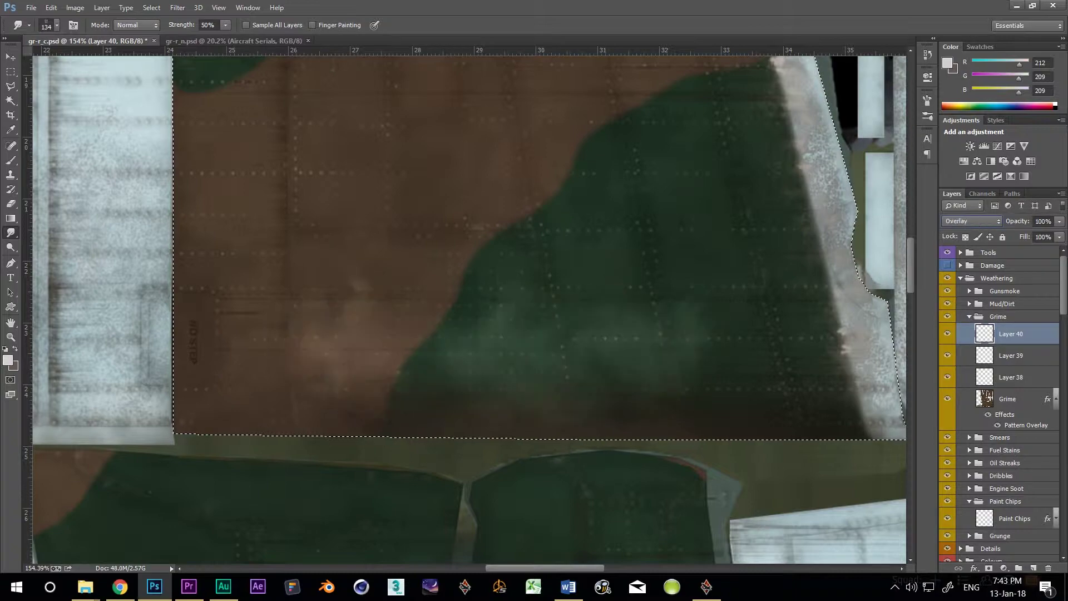
# - Set the foreground colour to tan (RGB 206, 160, 119) and paint dusty patches across the wing root on Layer 40
pyautogui.press('b')
pyautogui.click(7, 360)
pyautogui.click(513, 342)
pyautogui.click(418, 238)
pyautogui.click(615, 205)
pyautogui.moveTo(295, 329); pyautogui.dragTo(570, 352)
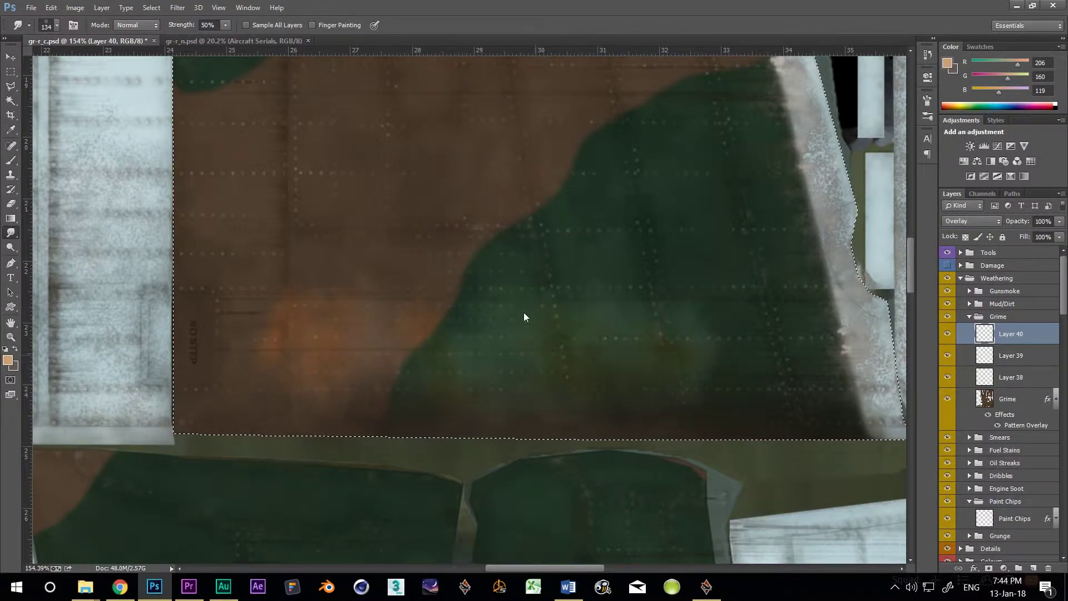
# - Add a new layer in the Grime group and set the brush colour to near-black (RGB 30, 28, 26)
pyautogui.scroll(-5, 300, 428)
pyautogui.click(1034, 568)
pyautogui.click(8, 360)
pyautogui.click(370, 325)
pyautogui.click(618, 197)
pyautogui.press('b')
pyautogui.scroll(8, 430, 448)
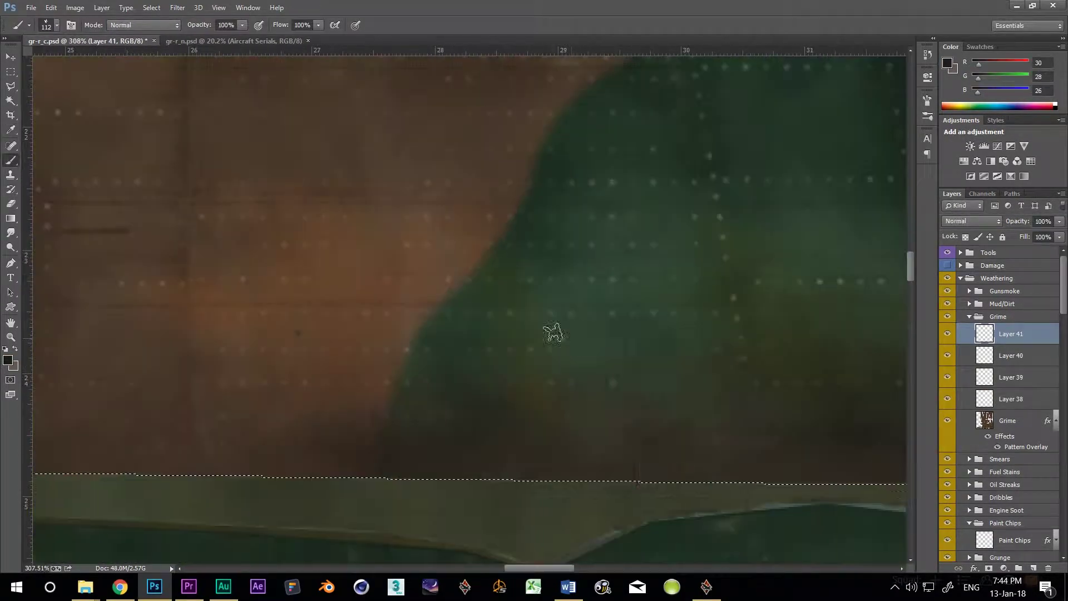
# - Choose a boot-print brush, open its dynamics settings and stamp dark footprints on the camouflaged wing root
pyautogui.rightClick(569, 337)
pyautogui.scroll(-6, 435, 307)
pyautogui.click(927, 101)
pyautogui.scroll(6, 445, 301)
pyautogui.click(393, 332)
pyautogui.click(437, 298)
pyautogui.click(584, 300)
pyautogui.click(625, 343)
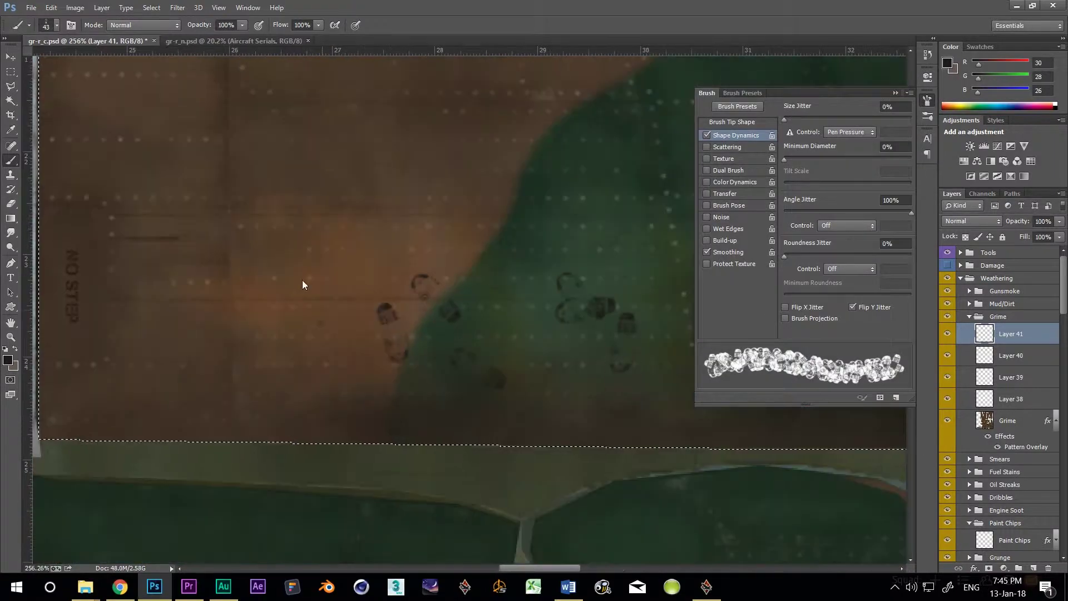
# - Continue stamping dark boot prints across the brown and green wing-root walkway on Layer 41
pyautogui.press('F5')
pyautogui.click(664, 326)
pyautogui.click(550, 342)
pyautogui.click(467, 327)
pyautogui.click(321, 309)
pyautogui.click(266, 310)
# - Apply a 0.3 px Gaussian Blur to the boot prints on Layer 41 and change the layer's blend mode
pyautogui.click(177, 7)
pyautogui.click(320, 227)
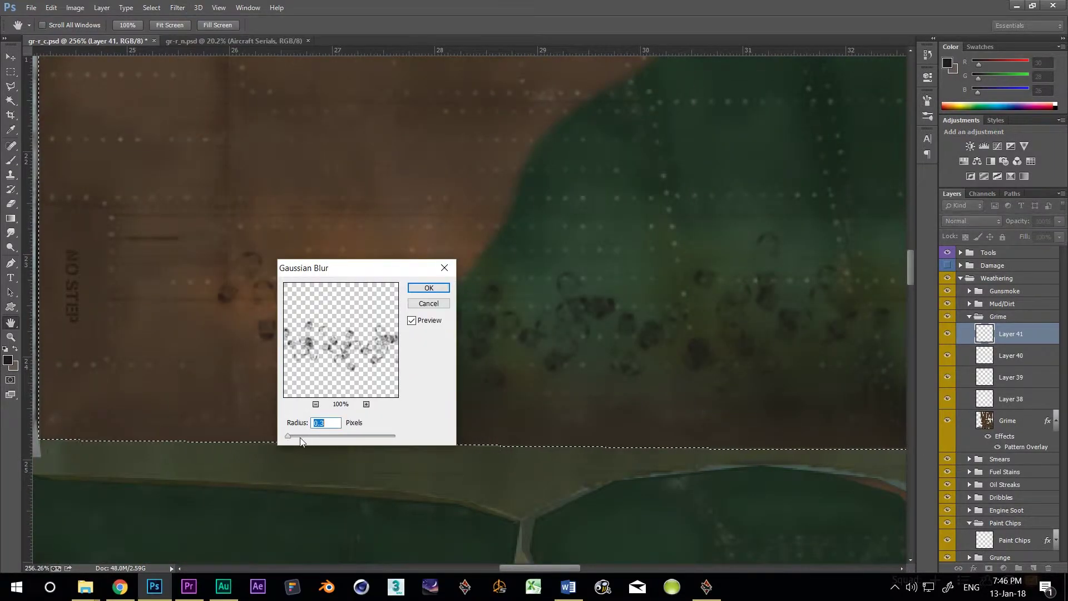
pyautogui.click(427, 287)
pyautogui.click(971, 221)
pyautogui.click(963, 501)
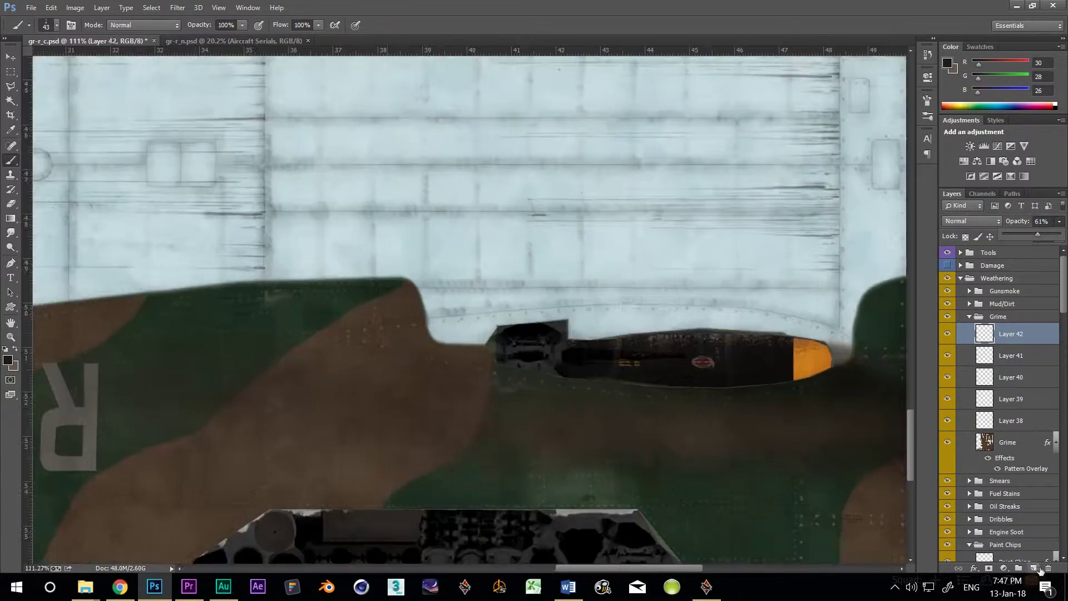
# - Open the brush presets and brush dynamics to set up painting and smudging dirt on the new Grime layers
pyautogui.rightClick(396, 334)
pyautogui.click(927, 100)
pyautogui.scroll(-3, 989, 517)
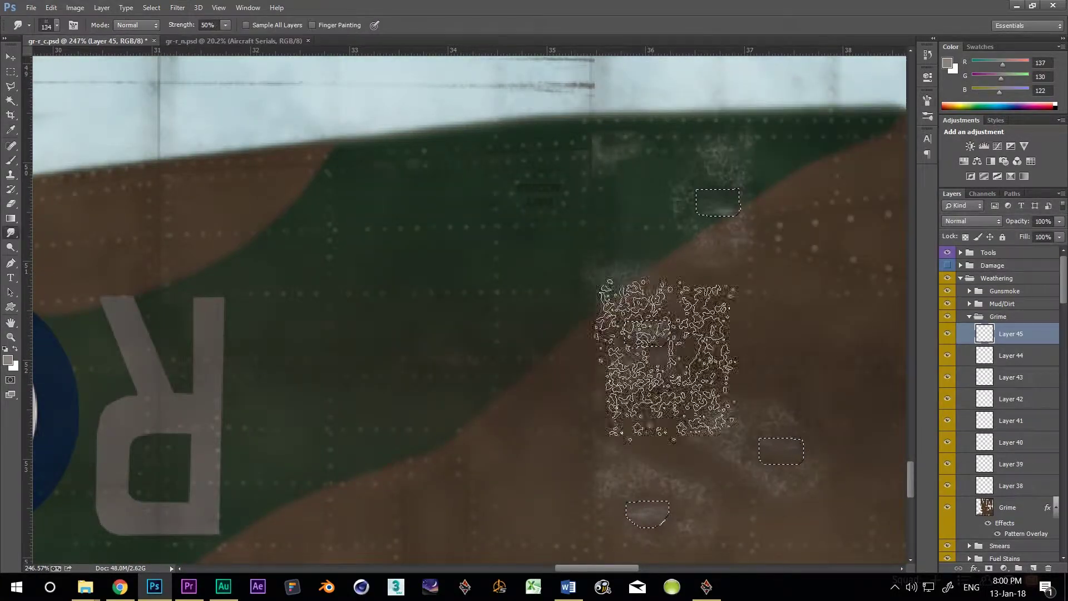
pyautogui.rightClick(619, 412)
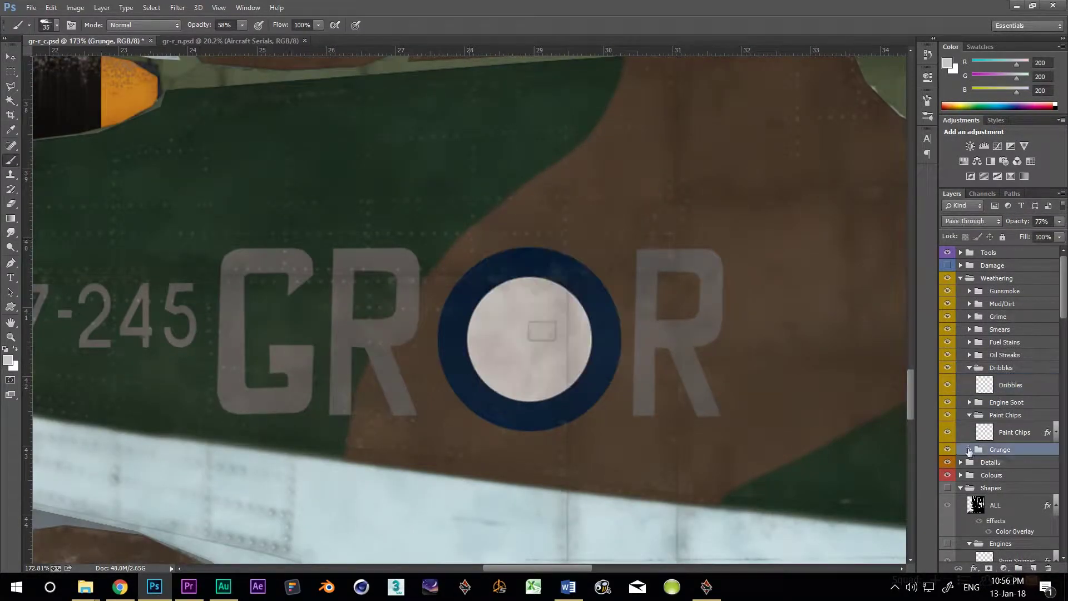
# - Select a layer in the Grunge group and set up a white splat brush with 10% angle jitter for the Guano layer
pyautogui.click(1021, 472)
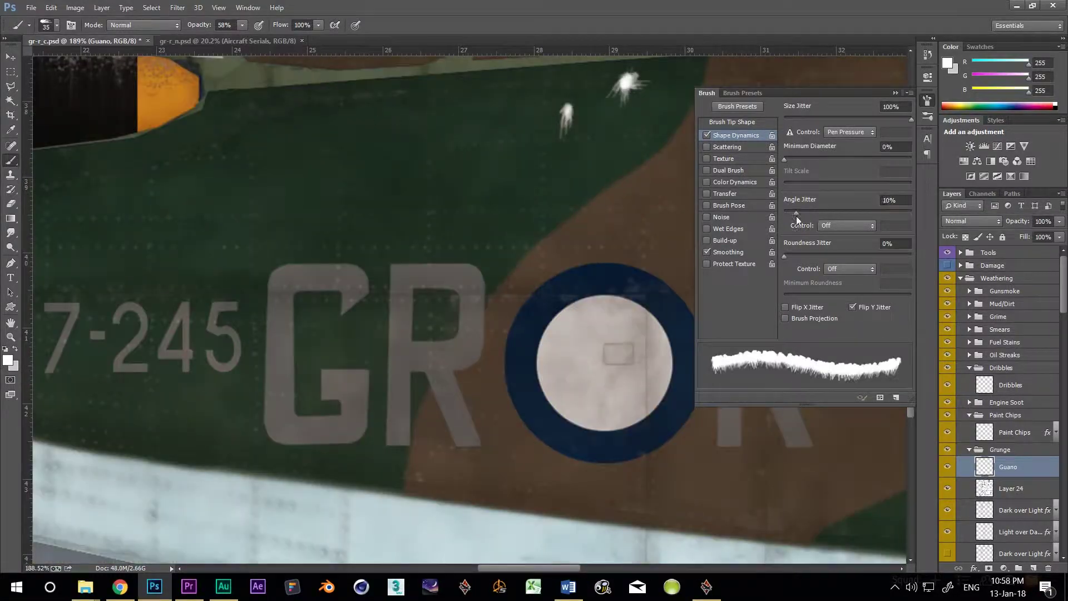
pyautogui.press('F5')
pyautogui.rightClick(323, 195)
pyautogui.press('Escape')
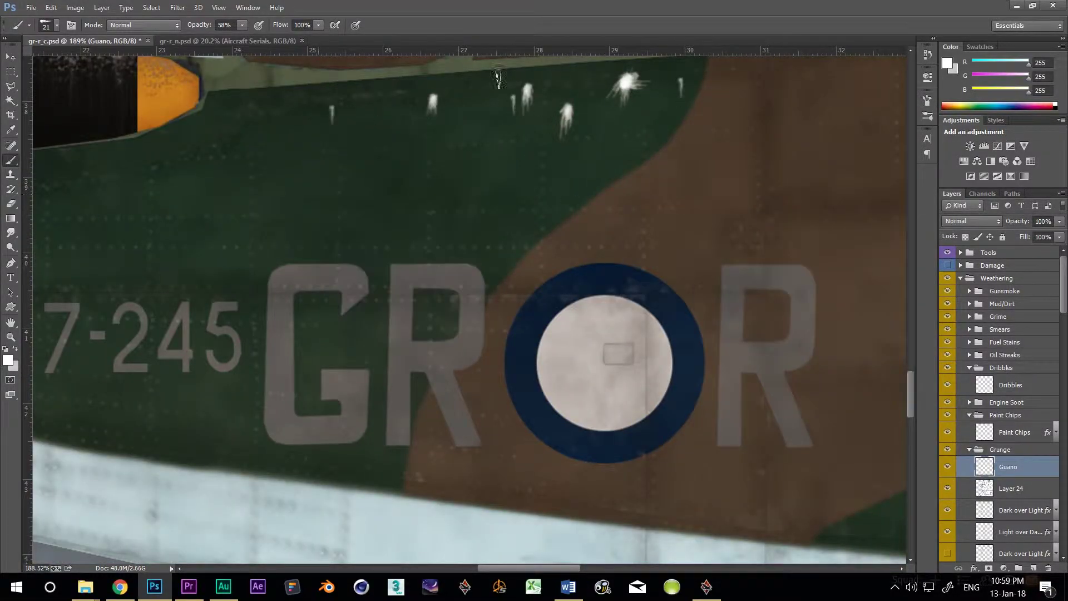
# - Ready a 29 px Eraser for trimming the white droppings on the Guano layer
pyautogui.press('e')
pyautogui.rightClick(604, 175)
pyautogui.press('Escape')
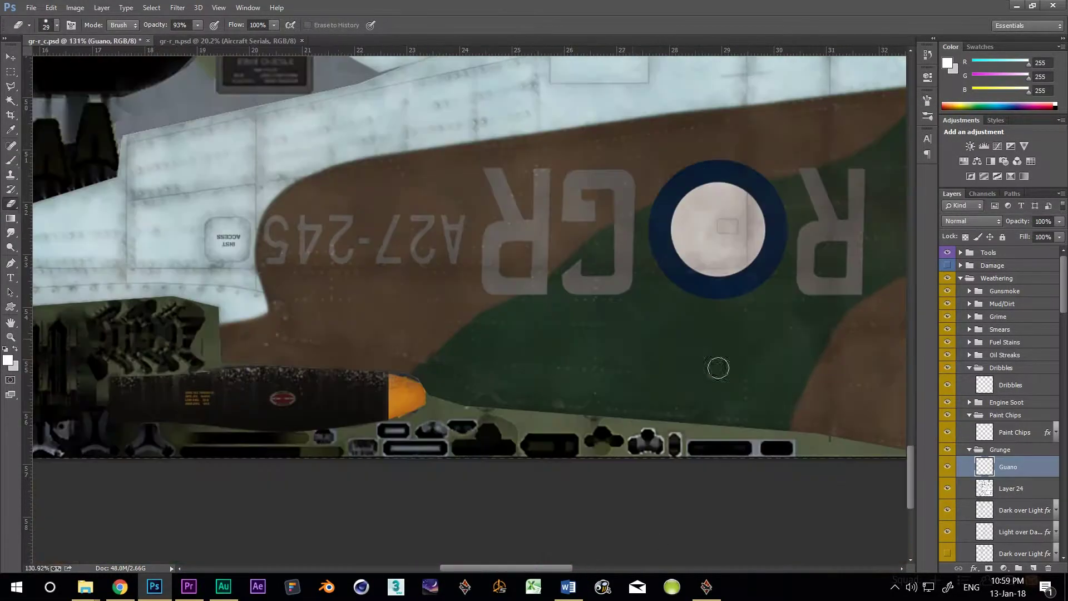
# - Brush small white droppings along the mirrored fuselage's spine on the Guano layer and choose another splat brush
pyautogui.press('b')
pyautogui.rightClick(785, 372)
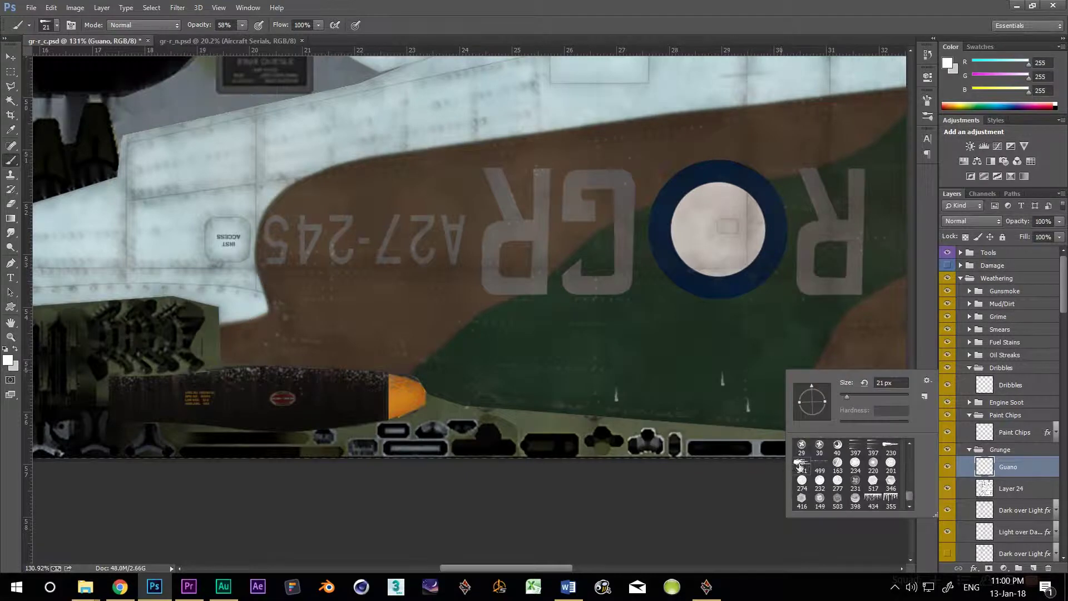
pyautogui.press('Escape')
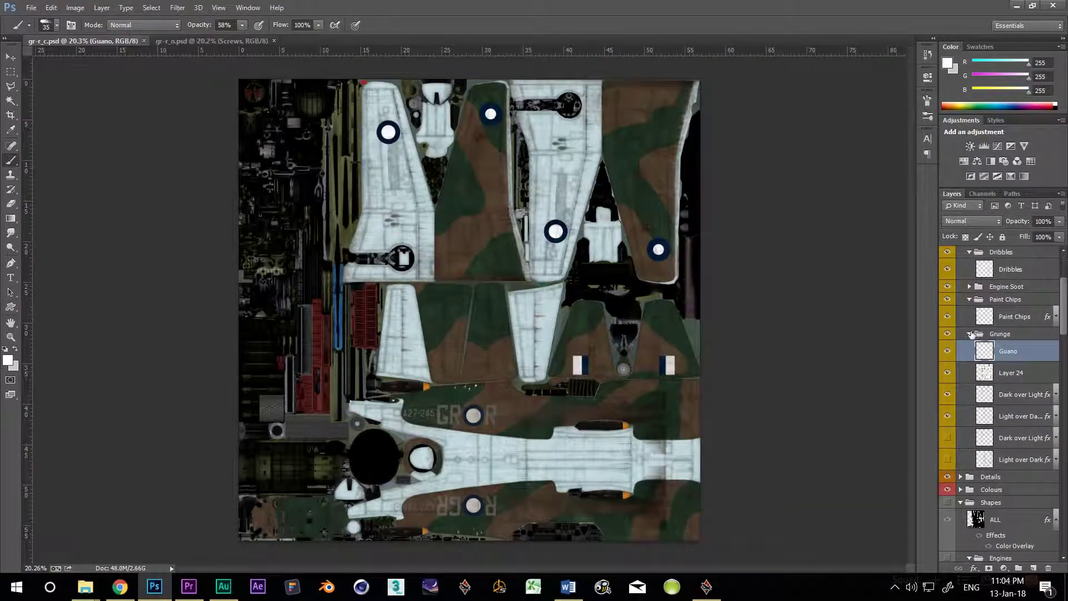
# - Collapse the weathering subgroups and duplicate the Weathering group into gr-r_n.psd
pyautogui.click(970, 334)
pyautogui.click(970, 300)
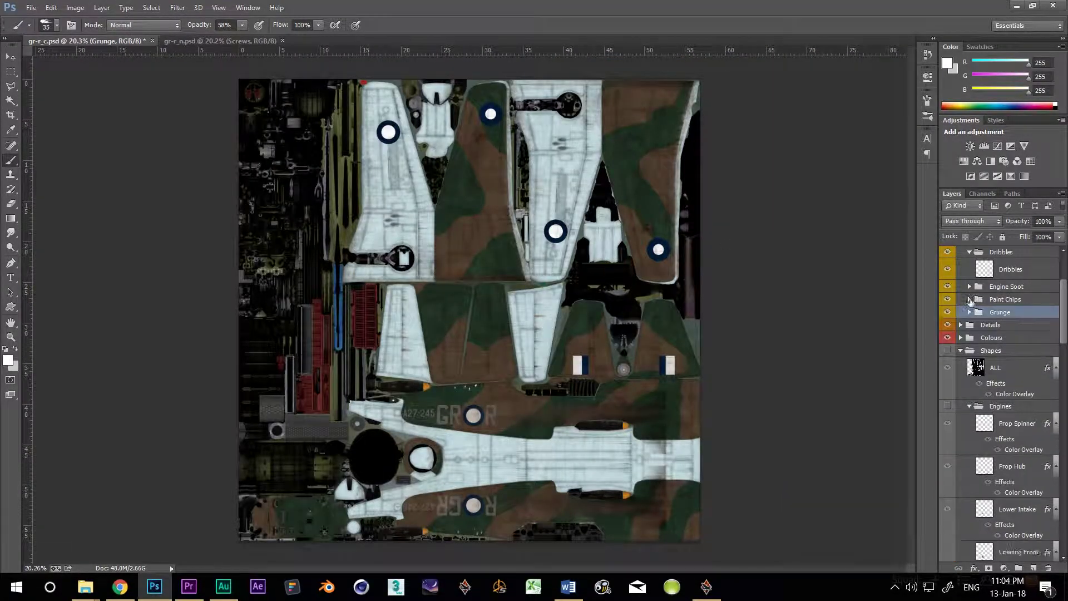
pyautogui.scroll(3, 974, 303)
pyautogui.click(970, 367)
pyautogui.rightClick(989, 283)
pyautogui.click(920, 272)
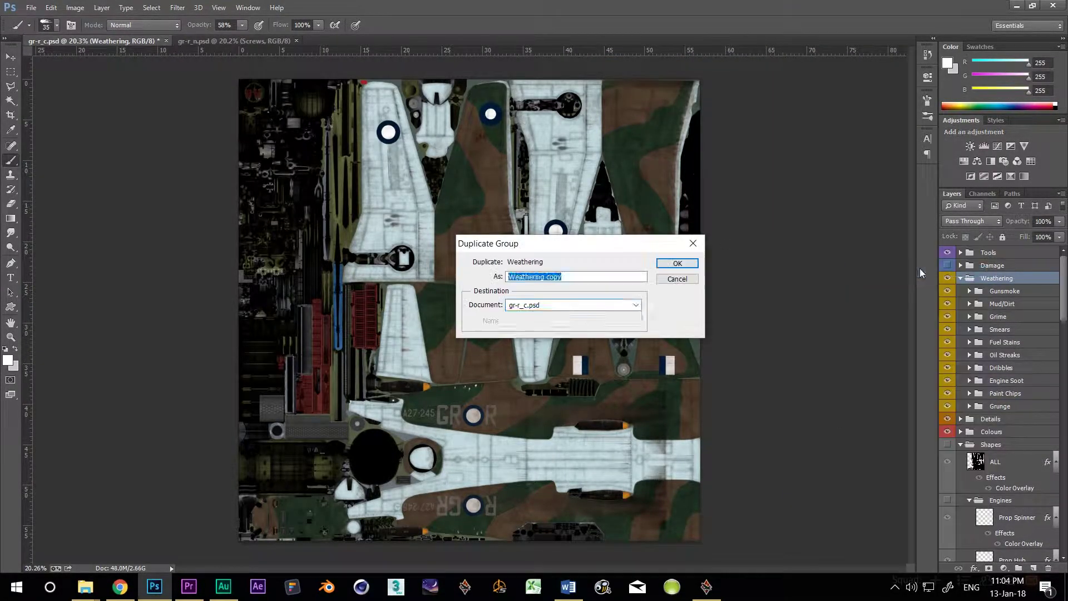
pyautogui.click(677, 264)
# - In gr-r_n.psd, copy the Flat layer's style and paste it onto the Gunsmoke group
pyautogui.click(208, 41)
pyautogui.scroll(-5, 1002, 455)
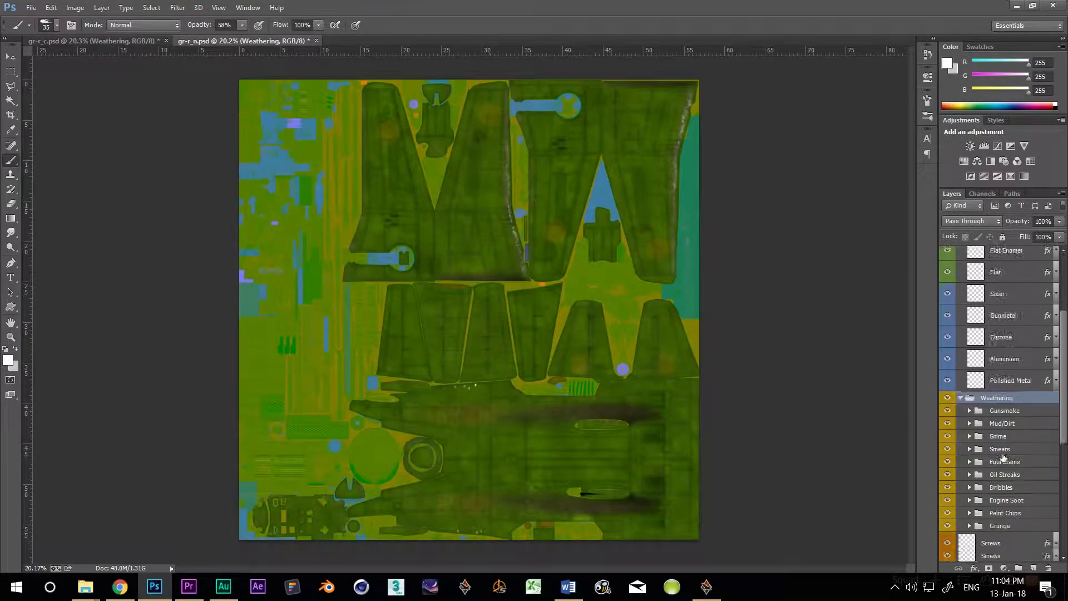
pyautogui.scroll(3, 1010, 389)
pyautogui.rightClick(1014, 325)
pyautogui.click(791, 305)
pyautogui.scroll(-3, 1024, 456)
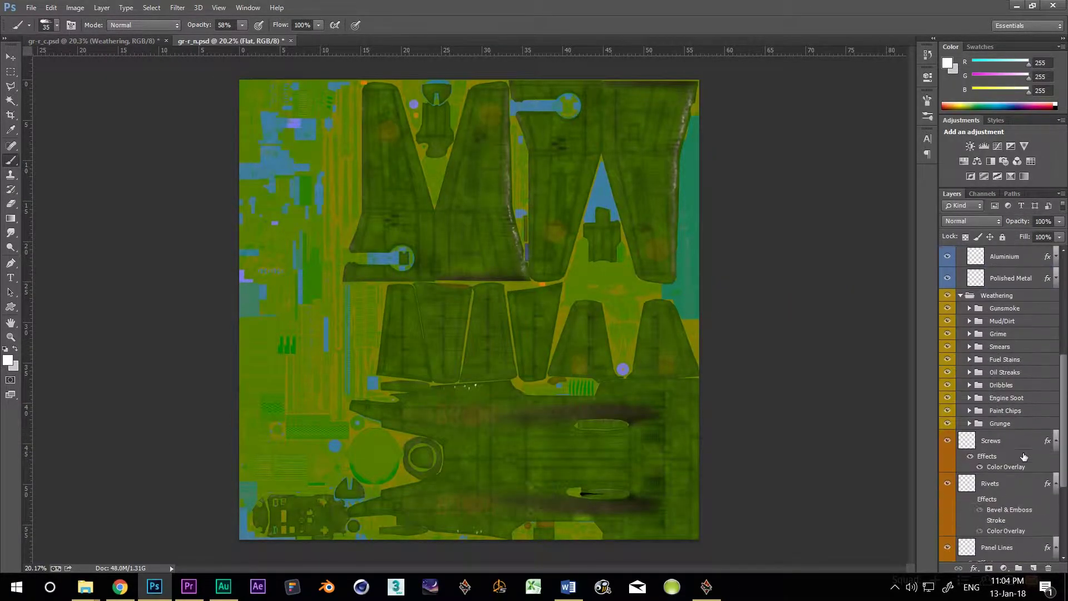
pyautogui.rightClick(1003, 313)
pyautogui.click(916, 412)
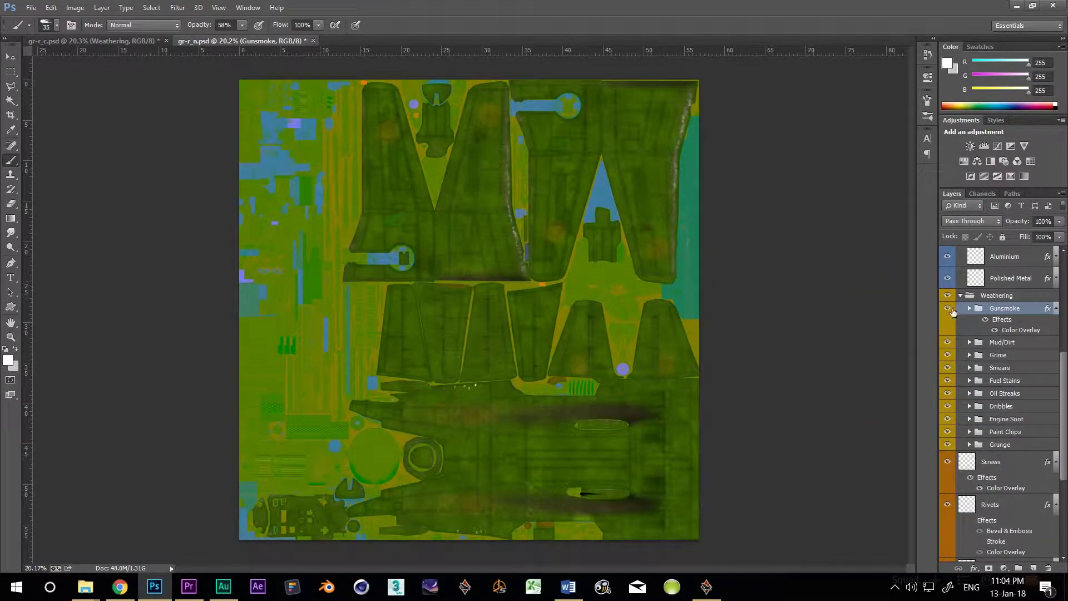
# - Paste the Flat layer style onto the Grime and Engine Soot groups, hiding the effects on Grime
pyautogui.click(969, 308)
pyautogui.click(970, 308)
pyautogui.rightClick(1015, 359)
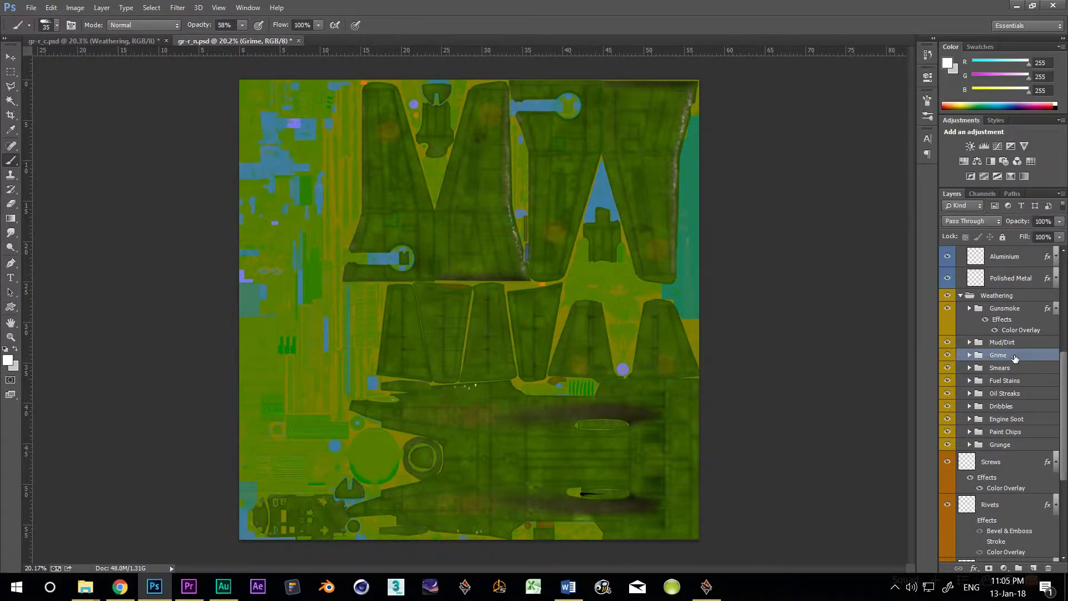
pyautogui.rightClick(1016, 360)
pyautogui.click(991, 186)
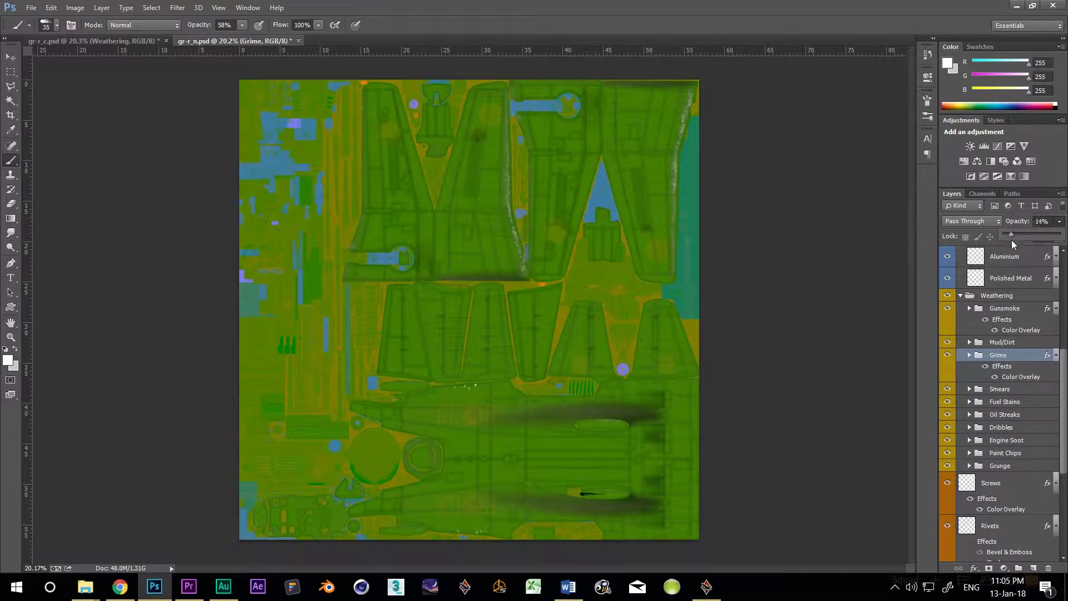
pyautogui.click(984, 373)
pyautogui.rightClick(1015, 441)
pyautogui.click(1006, 273)
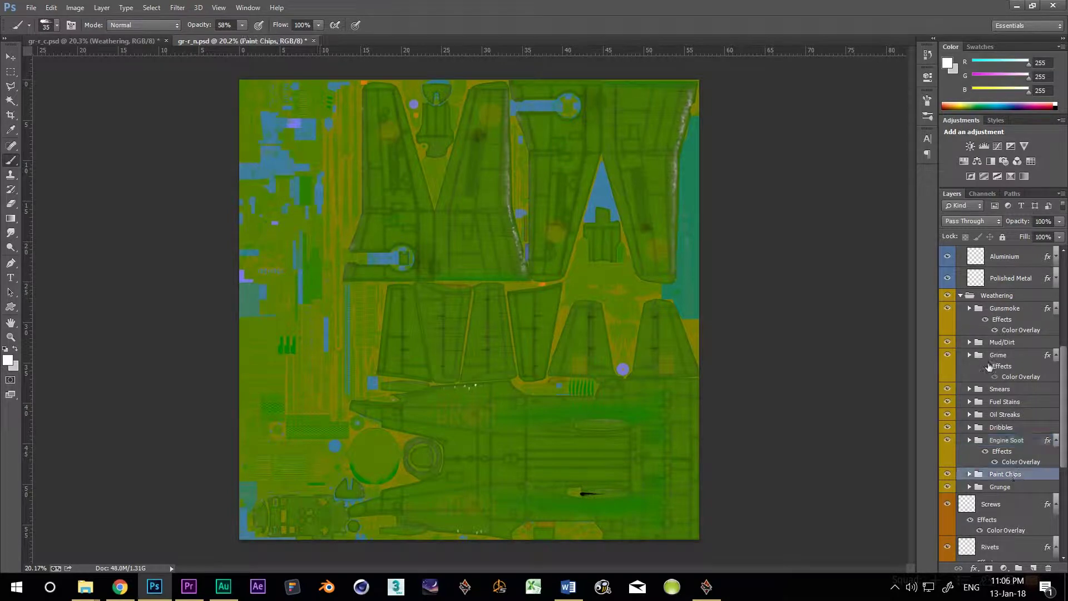
# - Copy the High Gloss layer's style and paste it onto an unstyled subgroup of Weathering
pyautogui.scroll(6, 992, 356)
pyautogui.rightClick(1006, 272)
pyautogui.click(779, 305)
pyautogui.scroll(-3, 1019, 484)
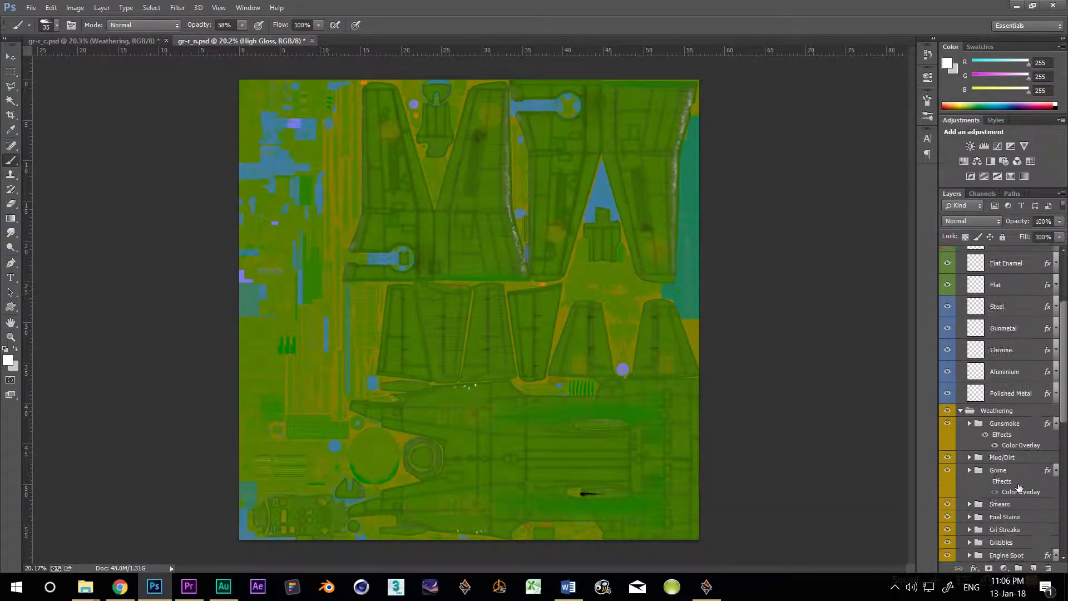
pyautogui.scroll(-2, 1020, 487)
pyautogui.rightClick(1015, 500)
pyautogui.click(957, 329)
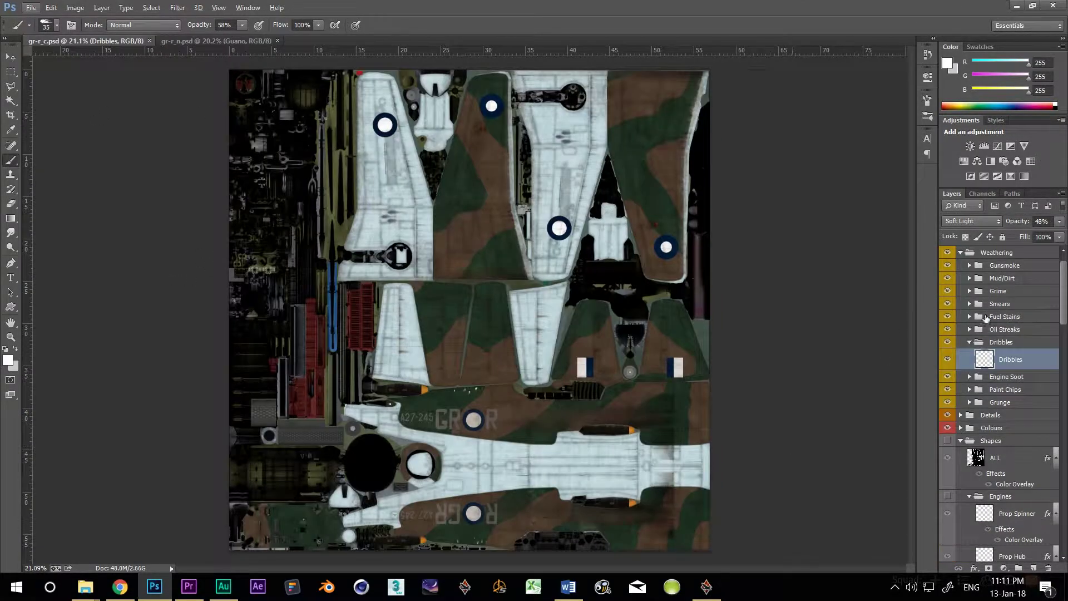
pyautogui.scroll(2, 982, 315)
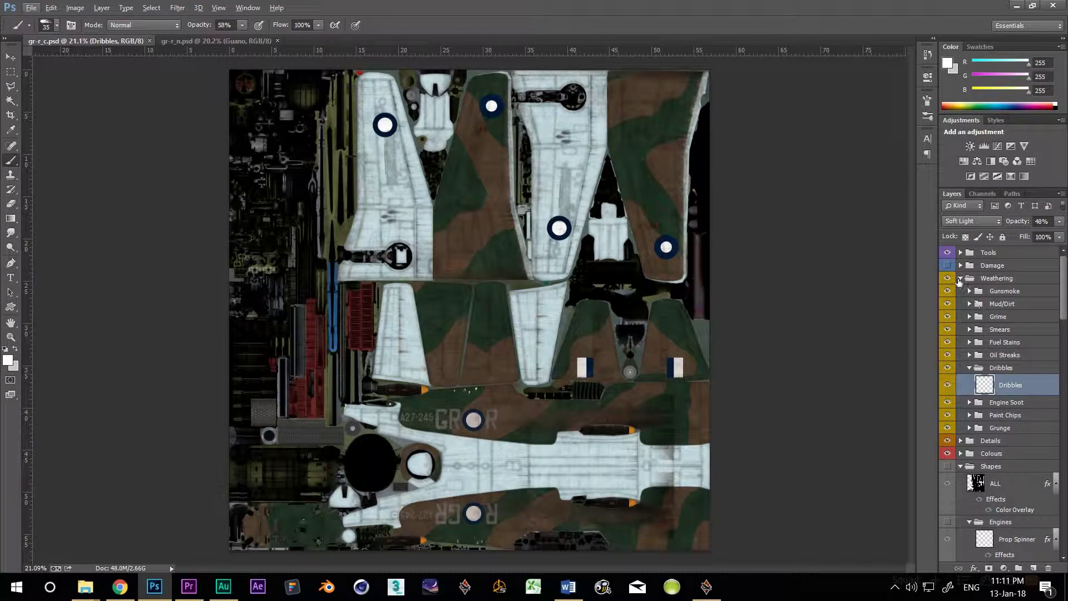
# - In gr-r_c.psd, collapse the Weathering group and hide the Tools group
pyautogui.click(959, 281)
pyautogui.click(961, 279)
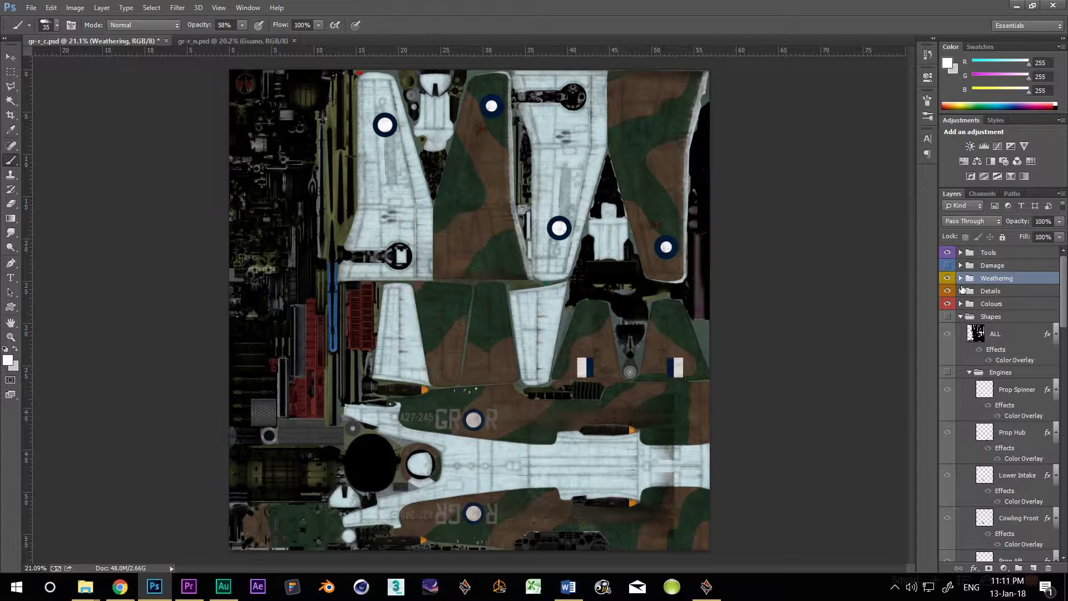
pyautogui.scroll(-3, 946, 336)
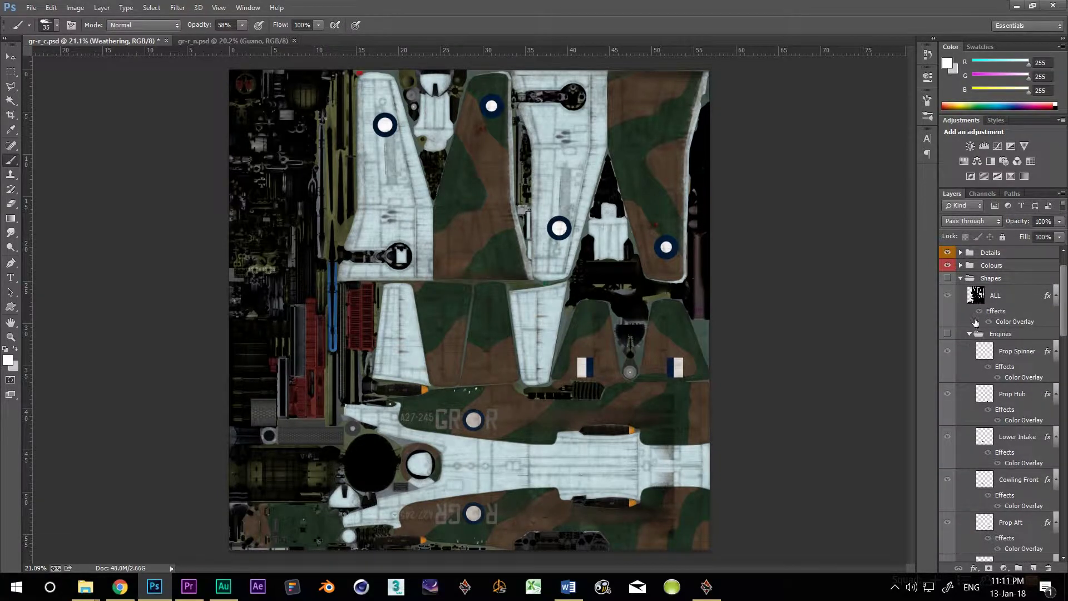
pyautogui.scroll(3, 985, 298)
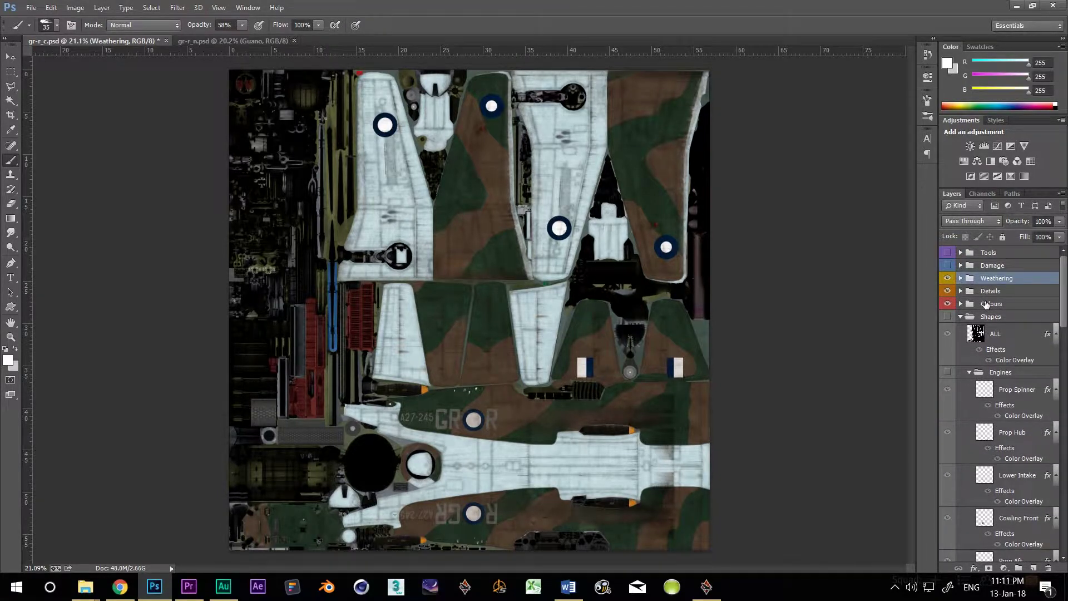
# - Add a Hue/Saturation adjustment layer directly above the Colours group with saturation -12 and lightness 9
pyautogui.click(986, 304)
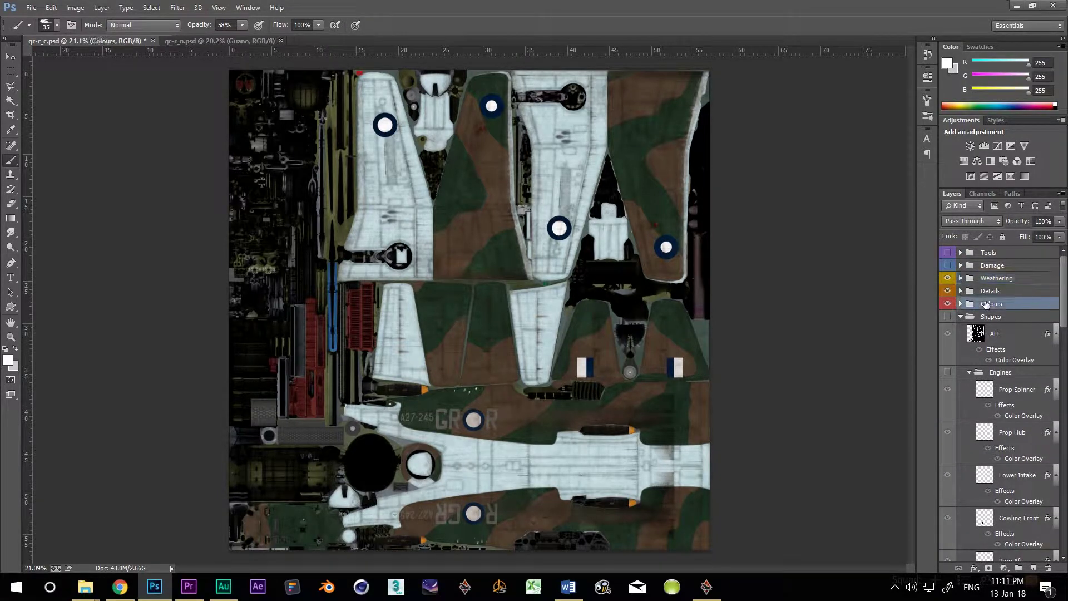
pyautogui.click(965, 161)
pyautogui.click(885, 158)
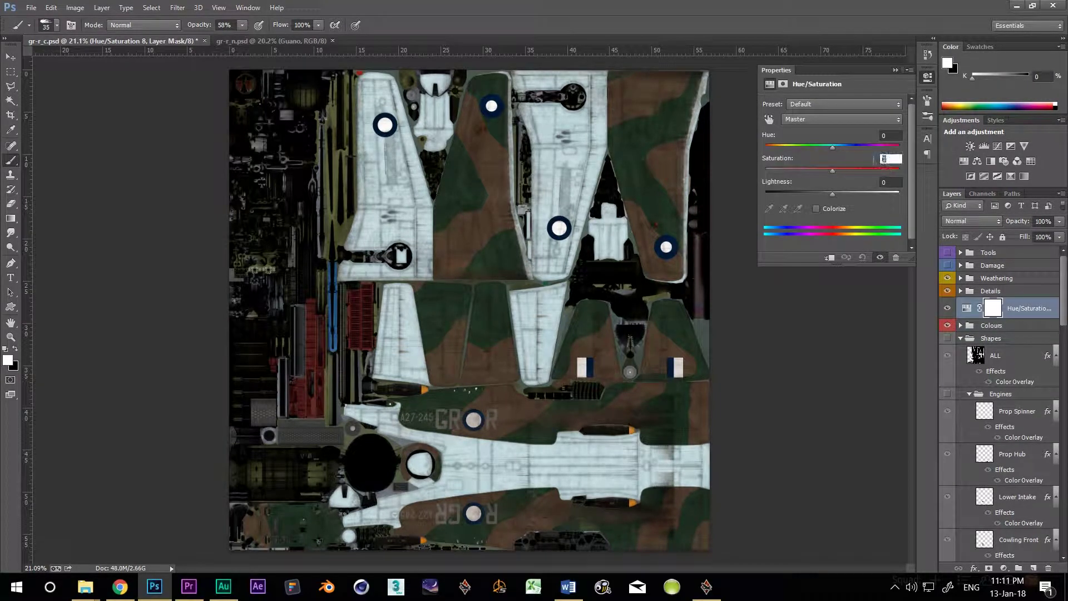
pyautogui.write('-12')
pyautogui.press('Tab')
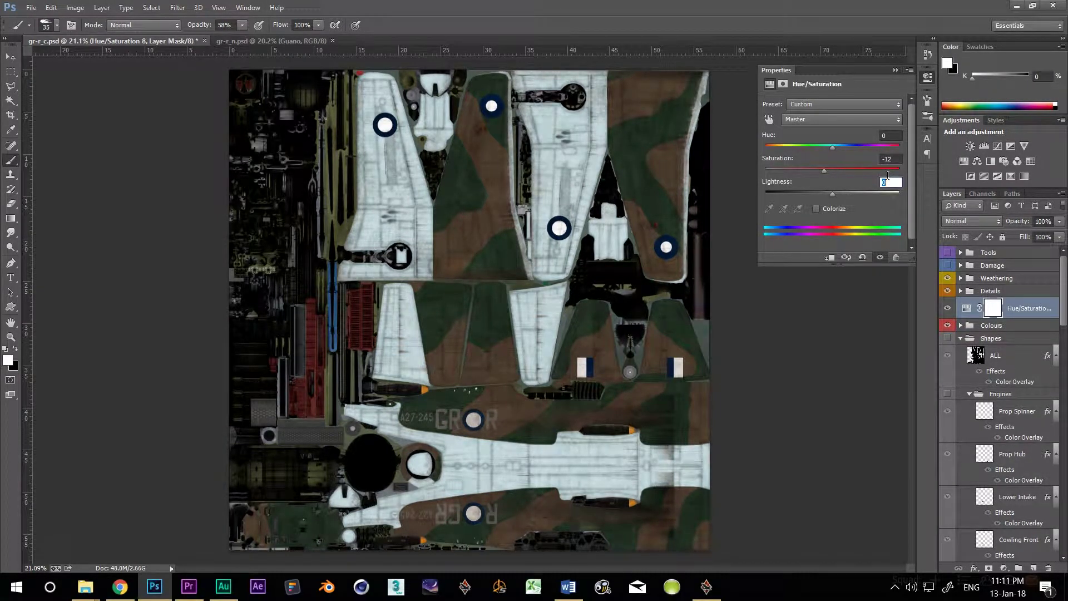
pyautogui.write('9')
pyautogui.press('Return')
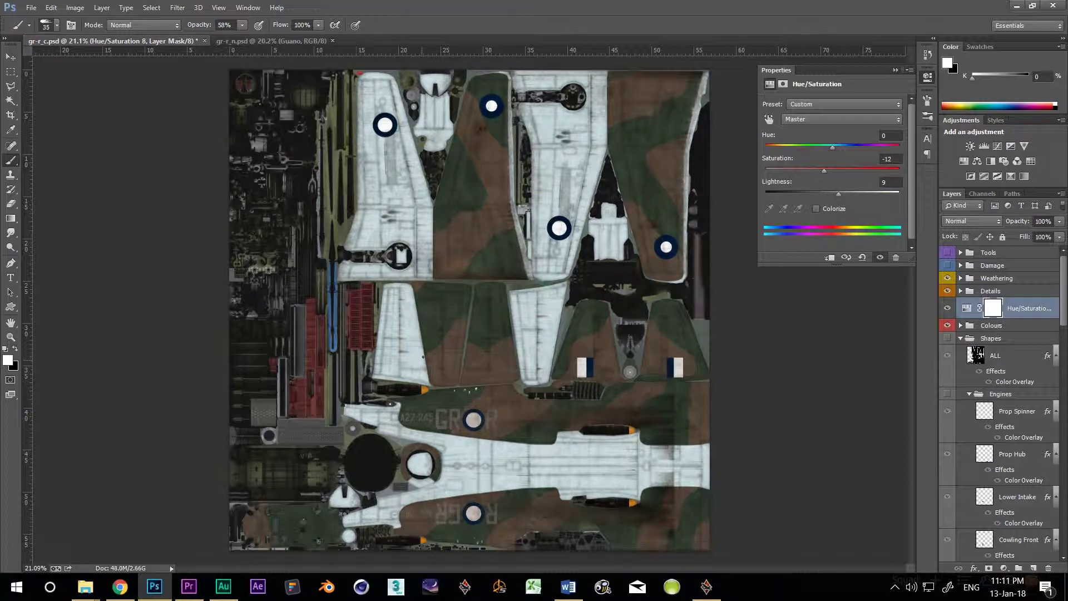
# - Check the effect of Layer 24 in the Grunge subgroup of Weathering and reduce its opacity to 7%
pyautogui.scroll(6, 468, 484)
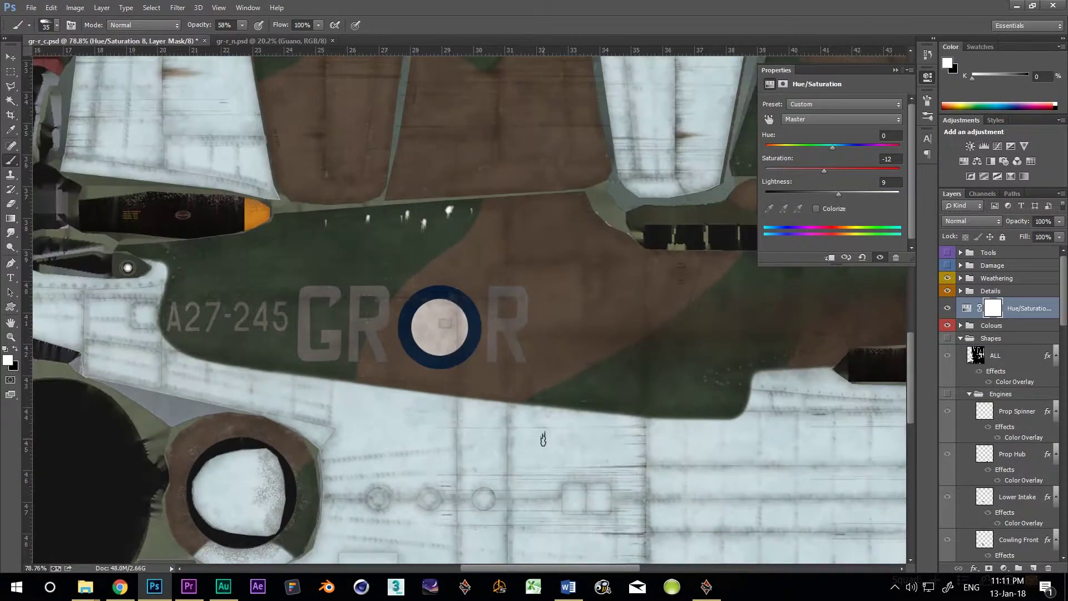
pyautogui.click(961, 278)
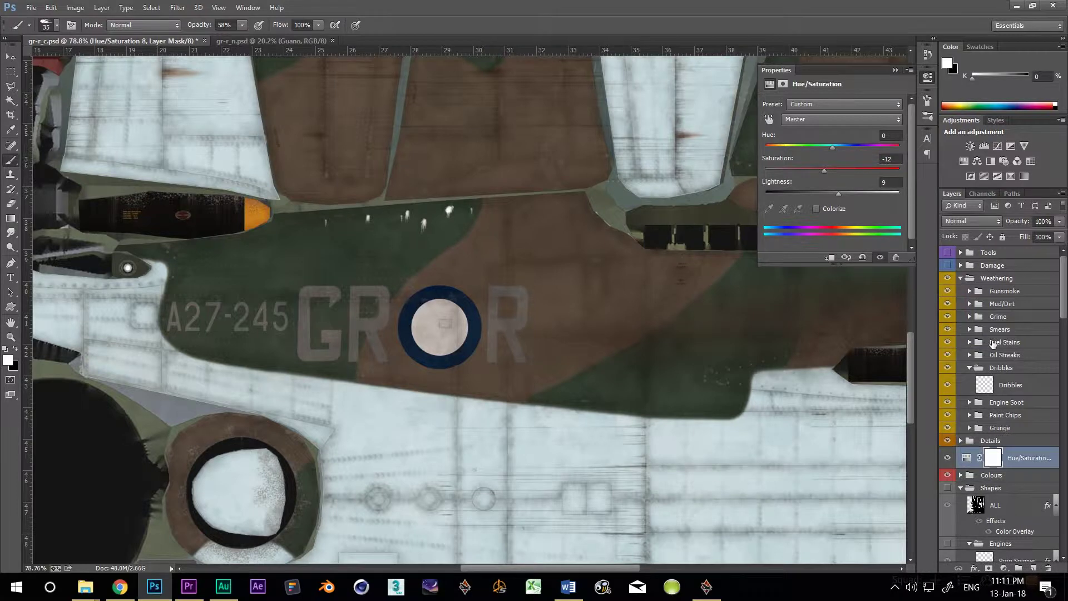
pyautogui.click(970, 427)
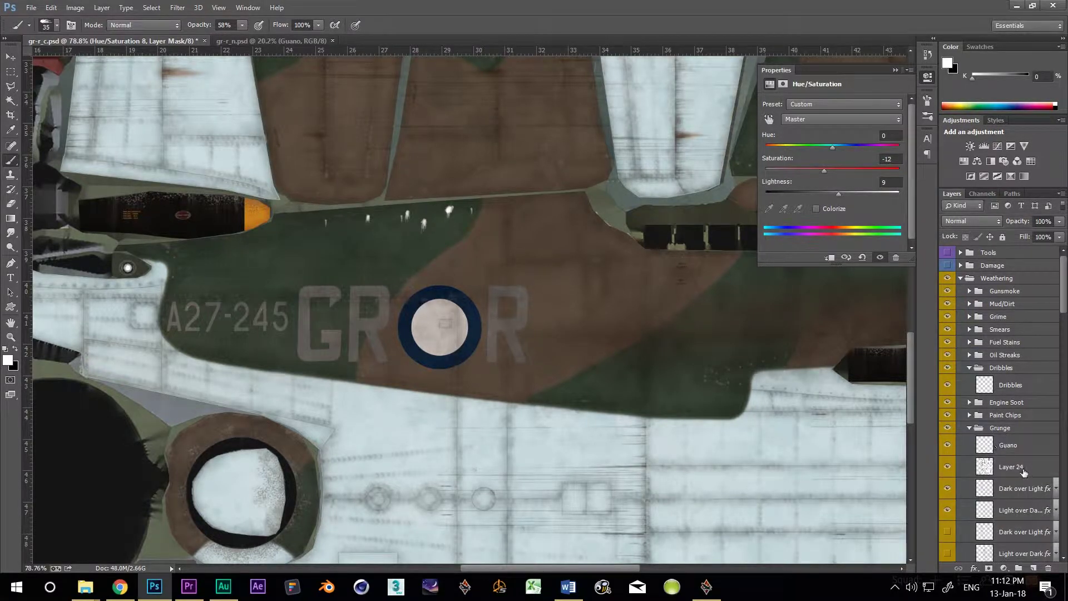
pyautogui.click(947, 471)
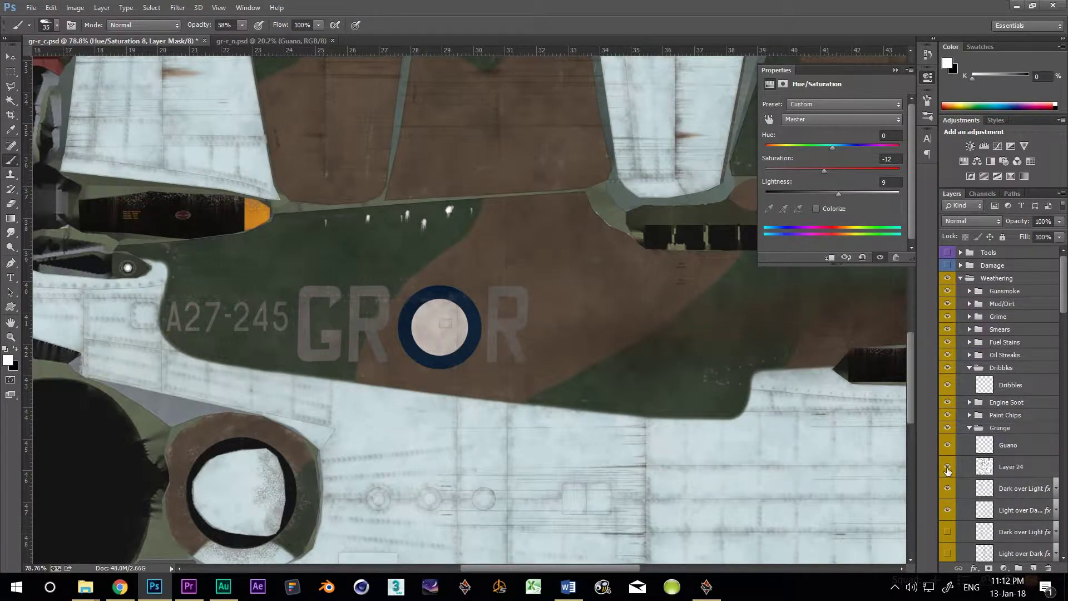
pyautogui.click(948, 471)
pyautogui.click(1019, 461)
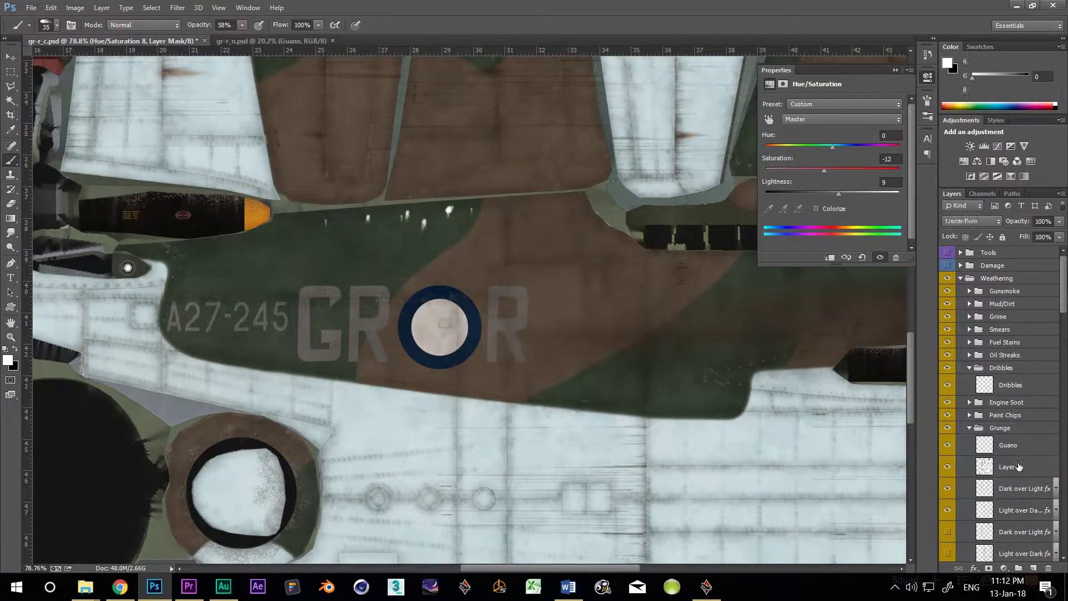
pyautogui.click(1059, 222)
pyautogui.moveTo(1016, 237); pyautogui.dragTo(1010, 239)
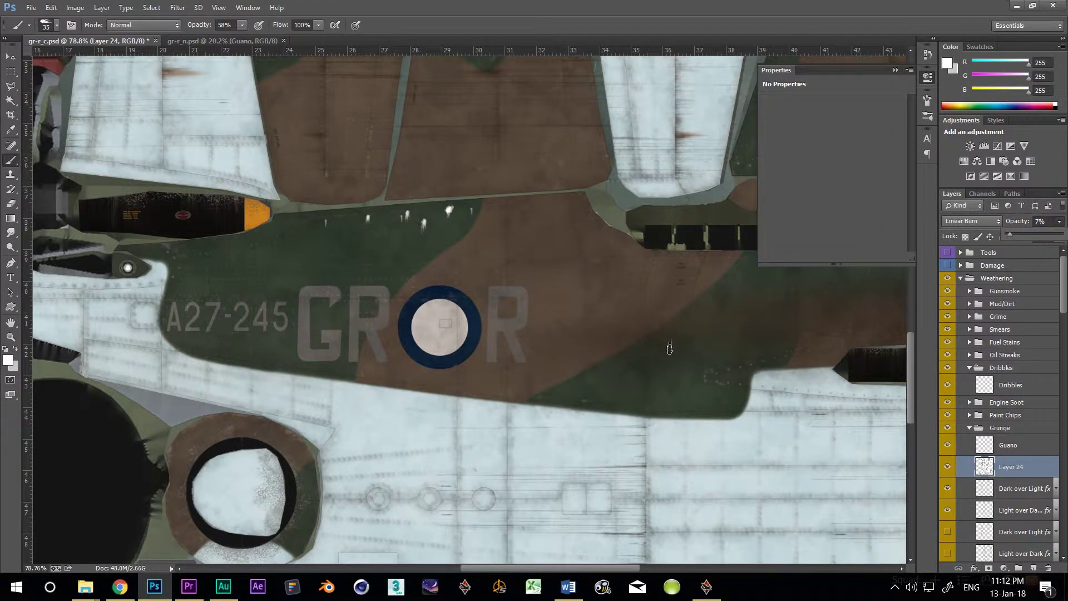
pyautogui.scroll(-6, 673, 346)
pyautogui.click(896, 70)
pyautogui.scroll(-2, 784, 321)
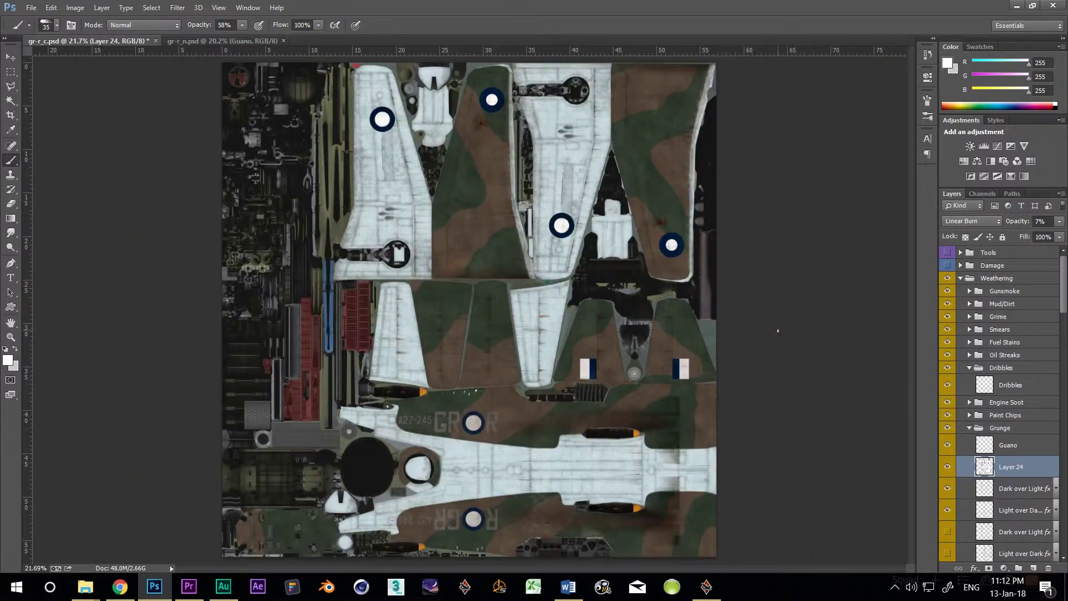
# - Add a Hue/Saturation adjustment clipped to the Roundels group in Details, with saturation -22 and lightness -13
pyautogui.scroll(-10, 1012, 416)
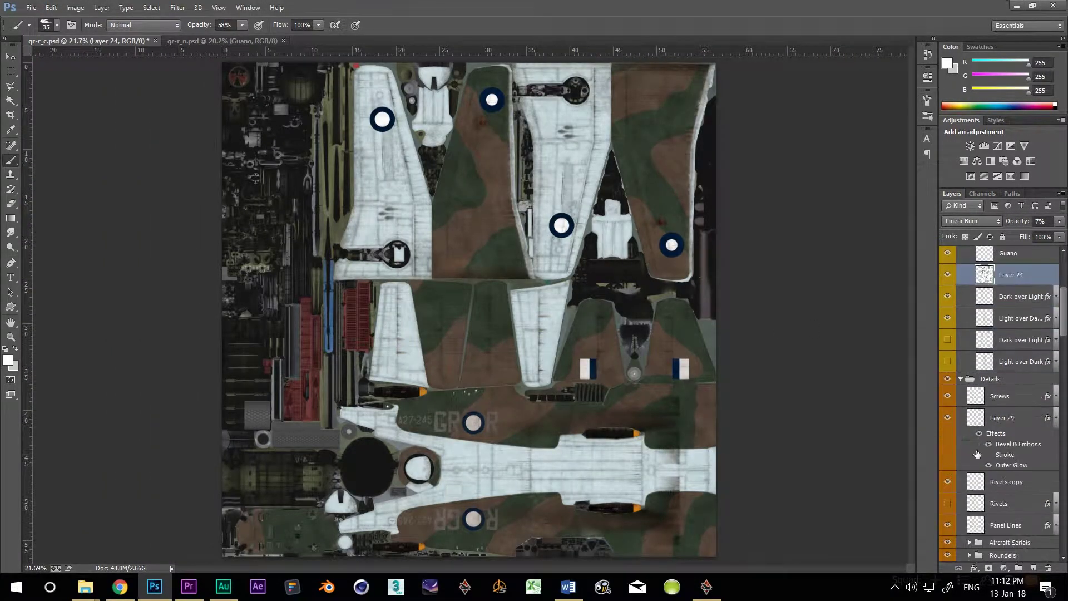
pyautogui.click(1010, 442)
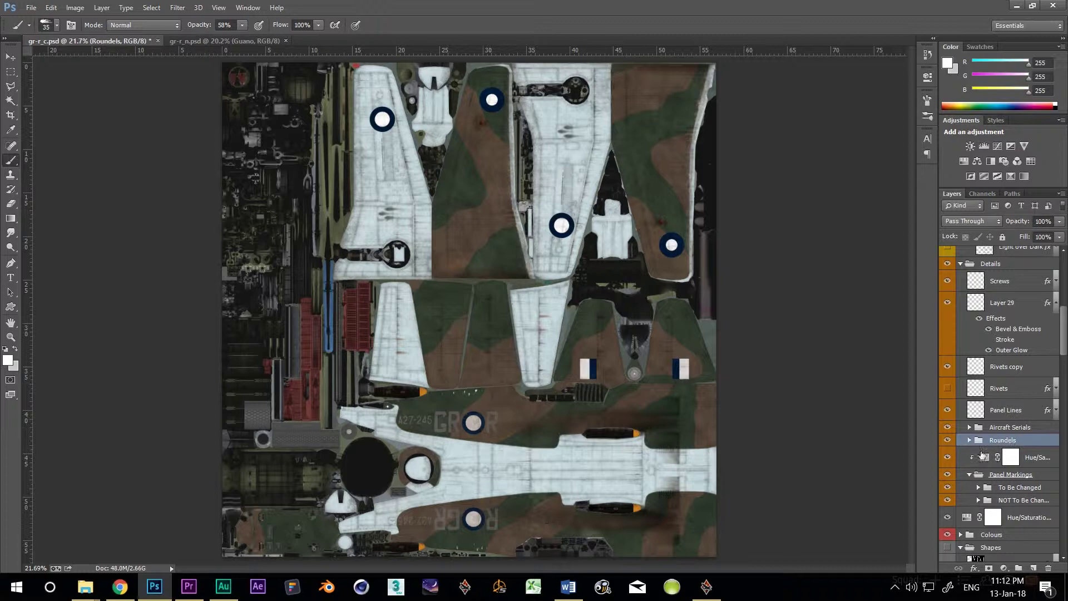
pyautogui.click(964, 161)
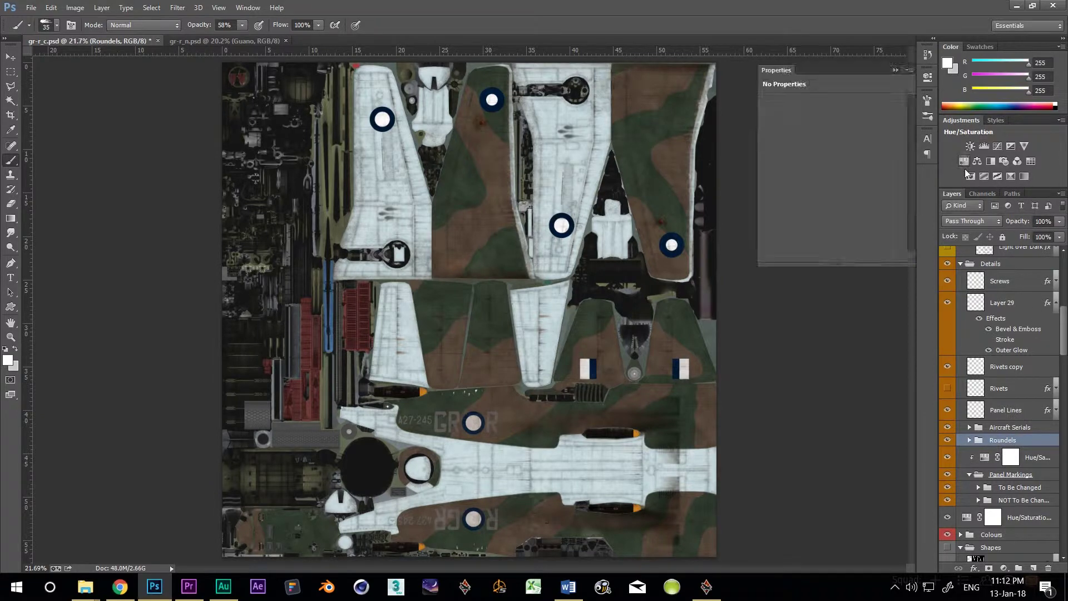
pyautogui.keyDown('alt'); pyautogui.click(1041, 452); pyautogui.keyUp('alt')
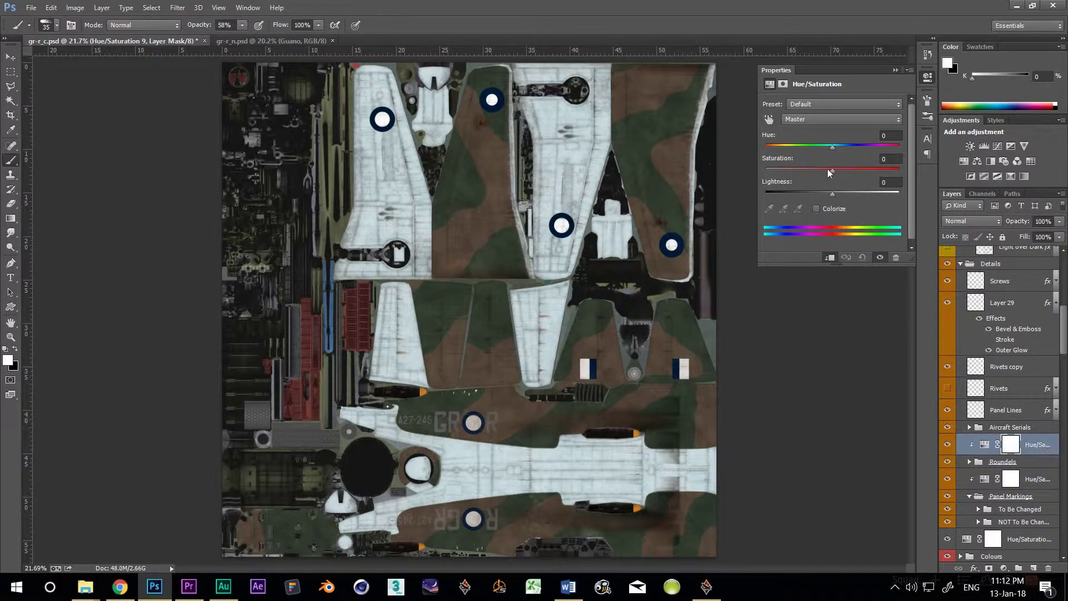
pyautogui.moveTo(829, 173)
pyautogui.mouseDown()
pyautogui.moveTo(816, 175)
pyautogui.moveTo(819, 185)
pyautogui.mouseUp()
pyautogui.moveTo(833, 194); pyautogui.dragTo(824, 199)
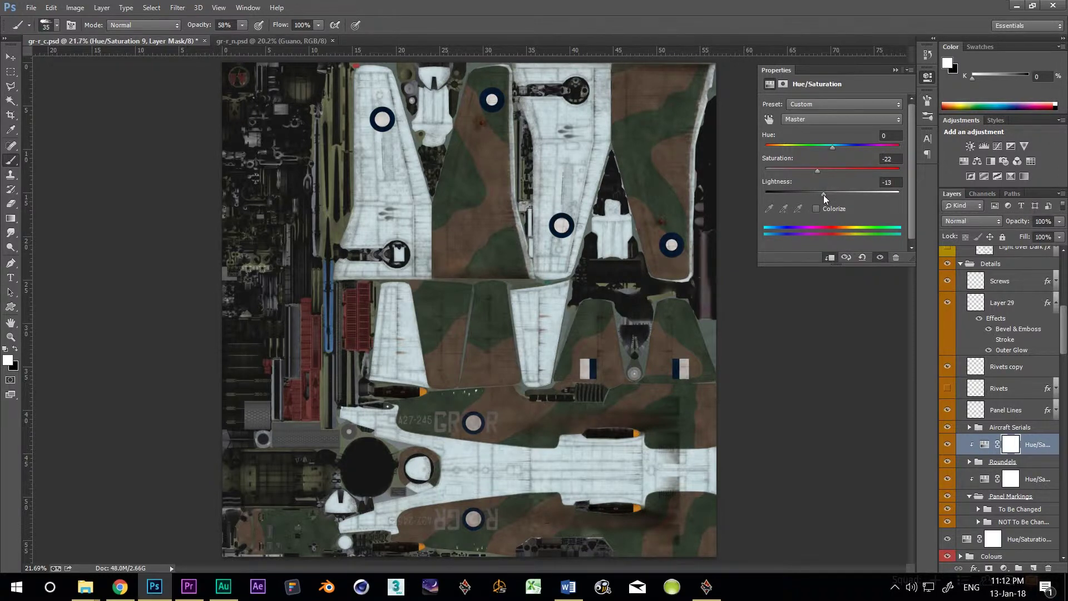
pyautogui.click(896, 70)
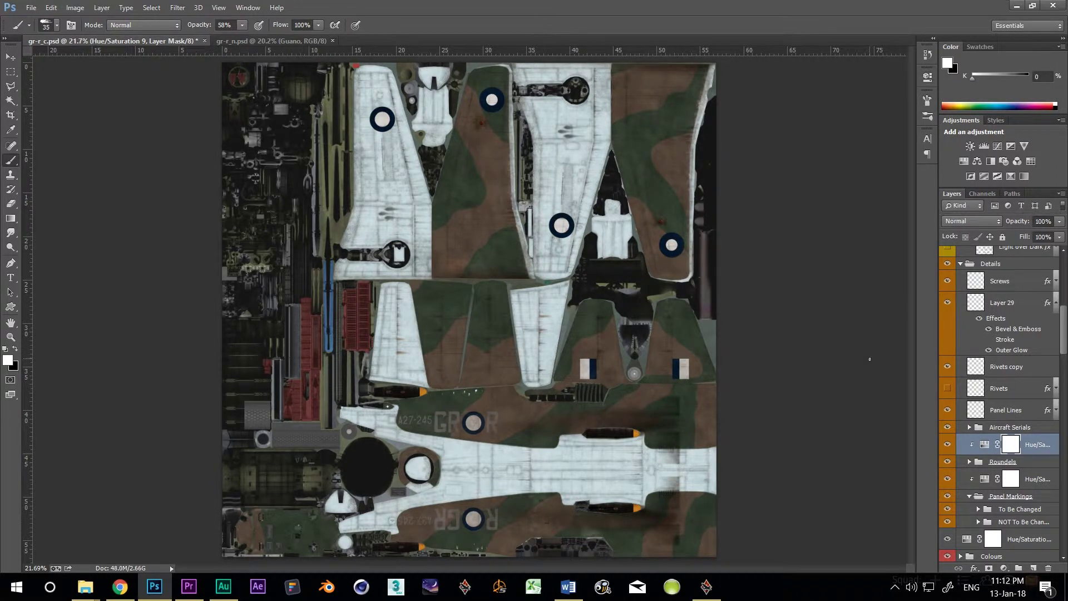